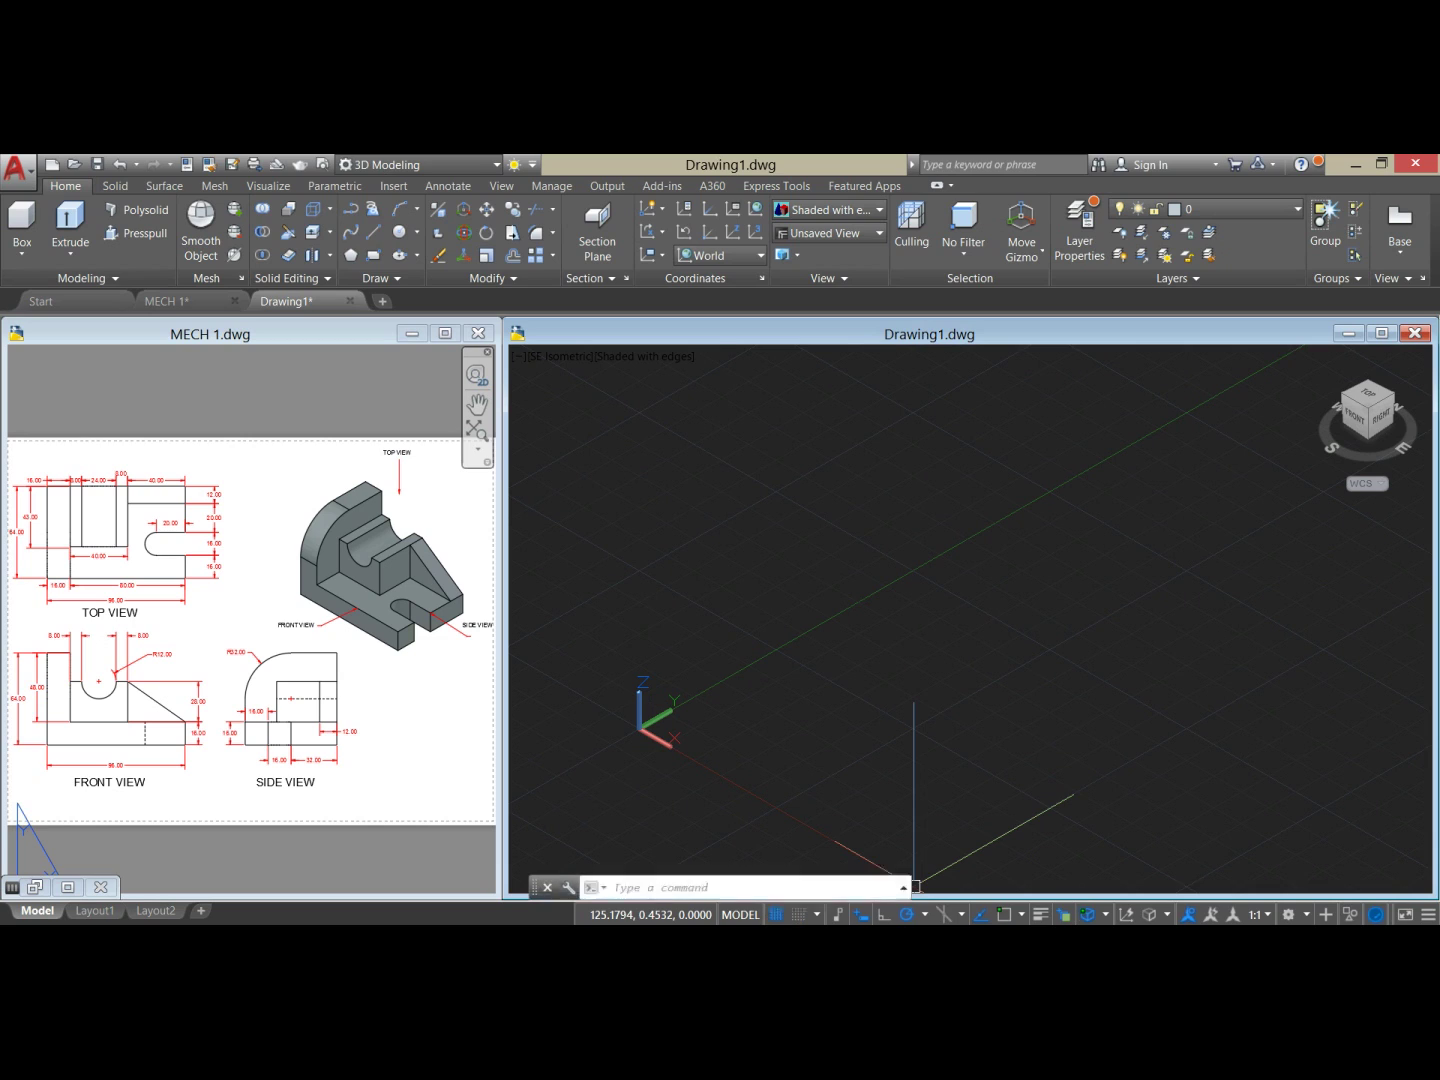
# Step: Show the polar tracking angle increment options from the status bar for Drawing1
pyautogui.click(863, 808)
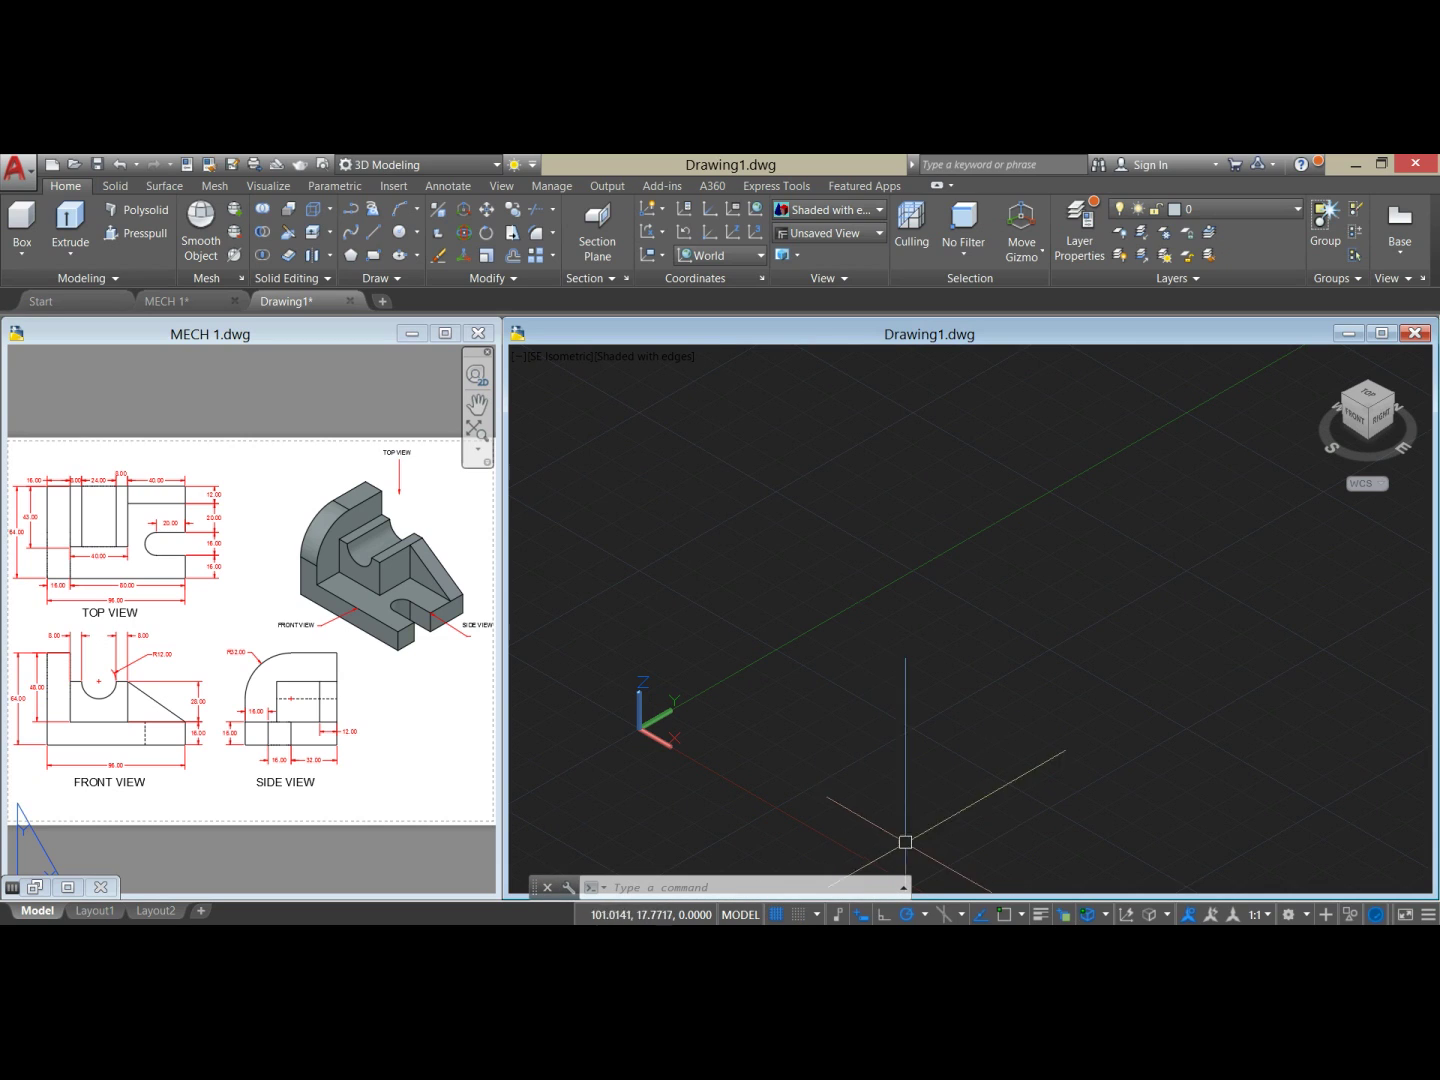
pyautogui.click(934, 895)
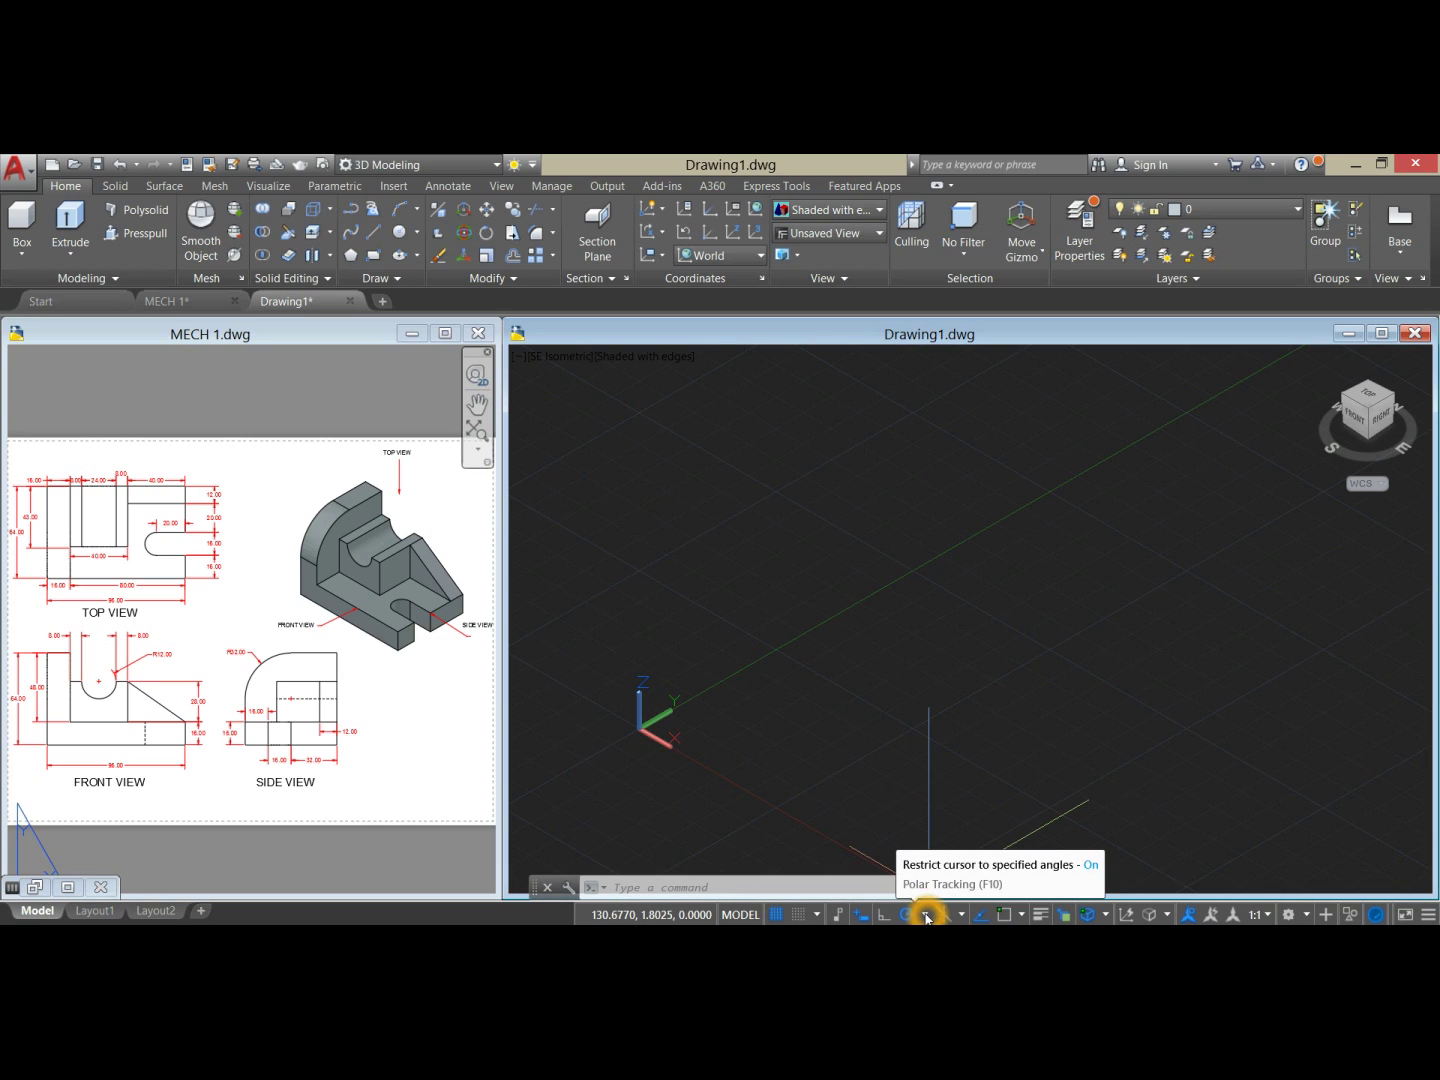
pyautogui.click(926, 916)
# Step: Enable Endpoint, Midpoint, Center, Intersection, Perpendicular and Tangent object snaps in Drafting Settings
pyautogui.click(936, 890)
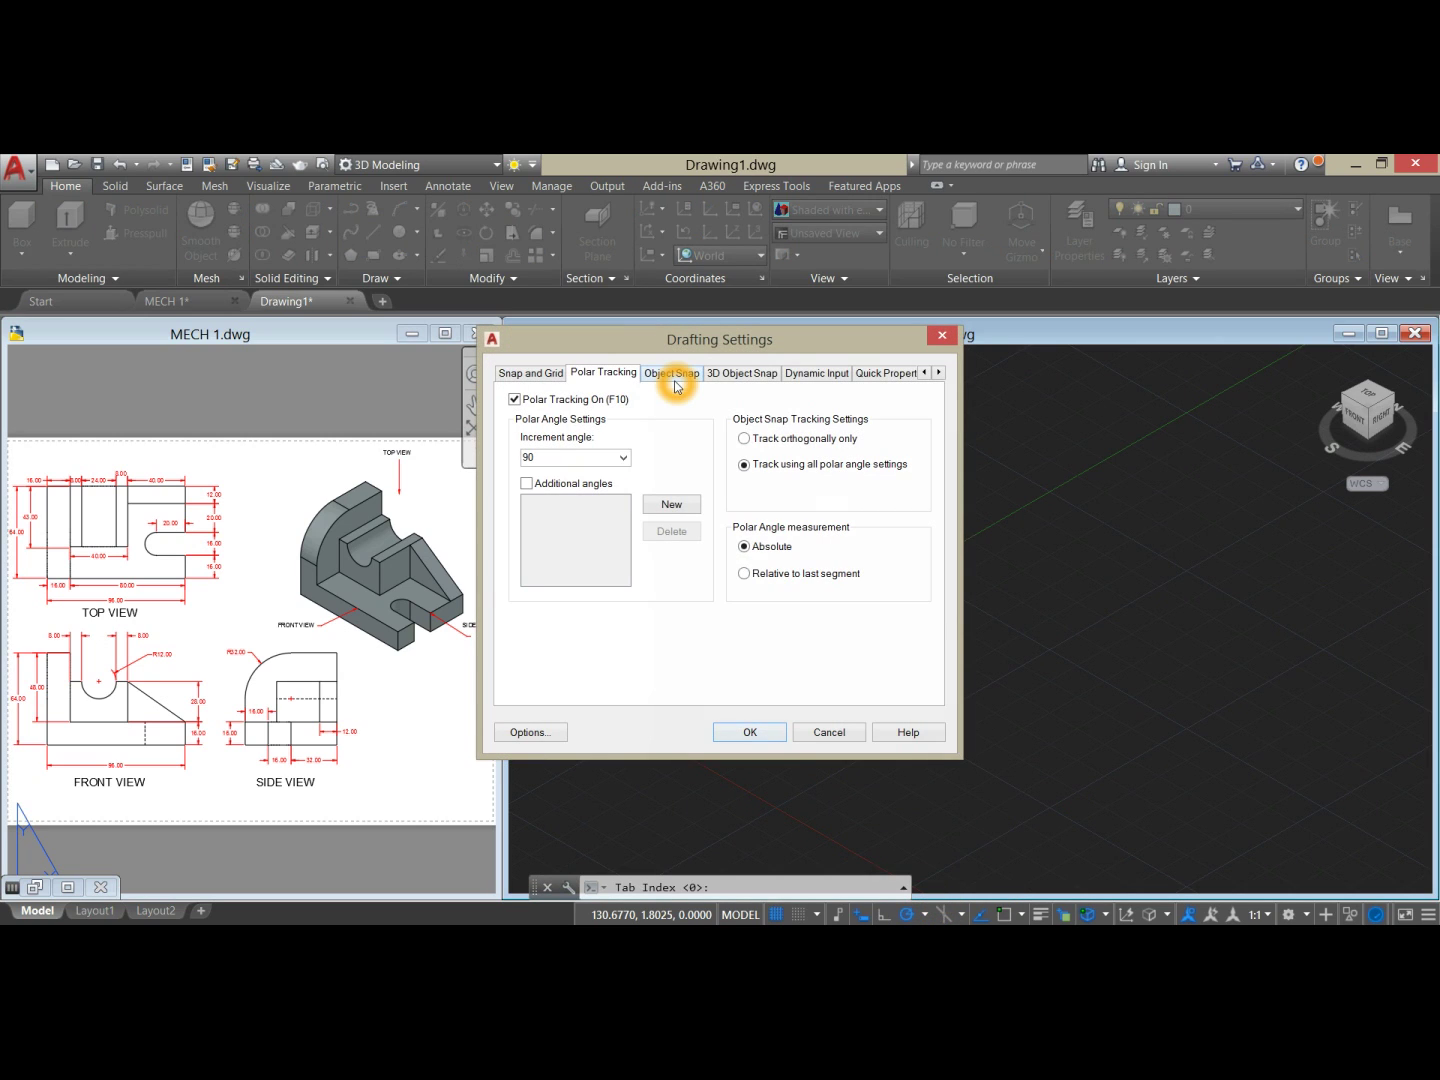
pyautogui.click(676, 380)
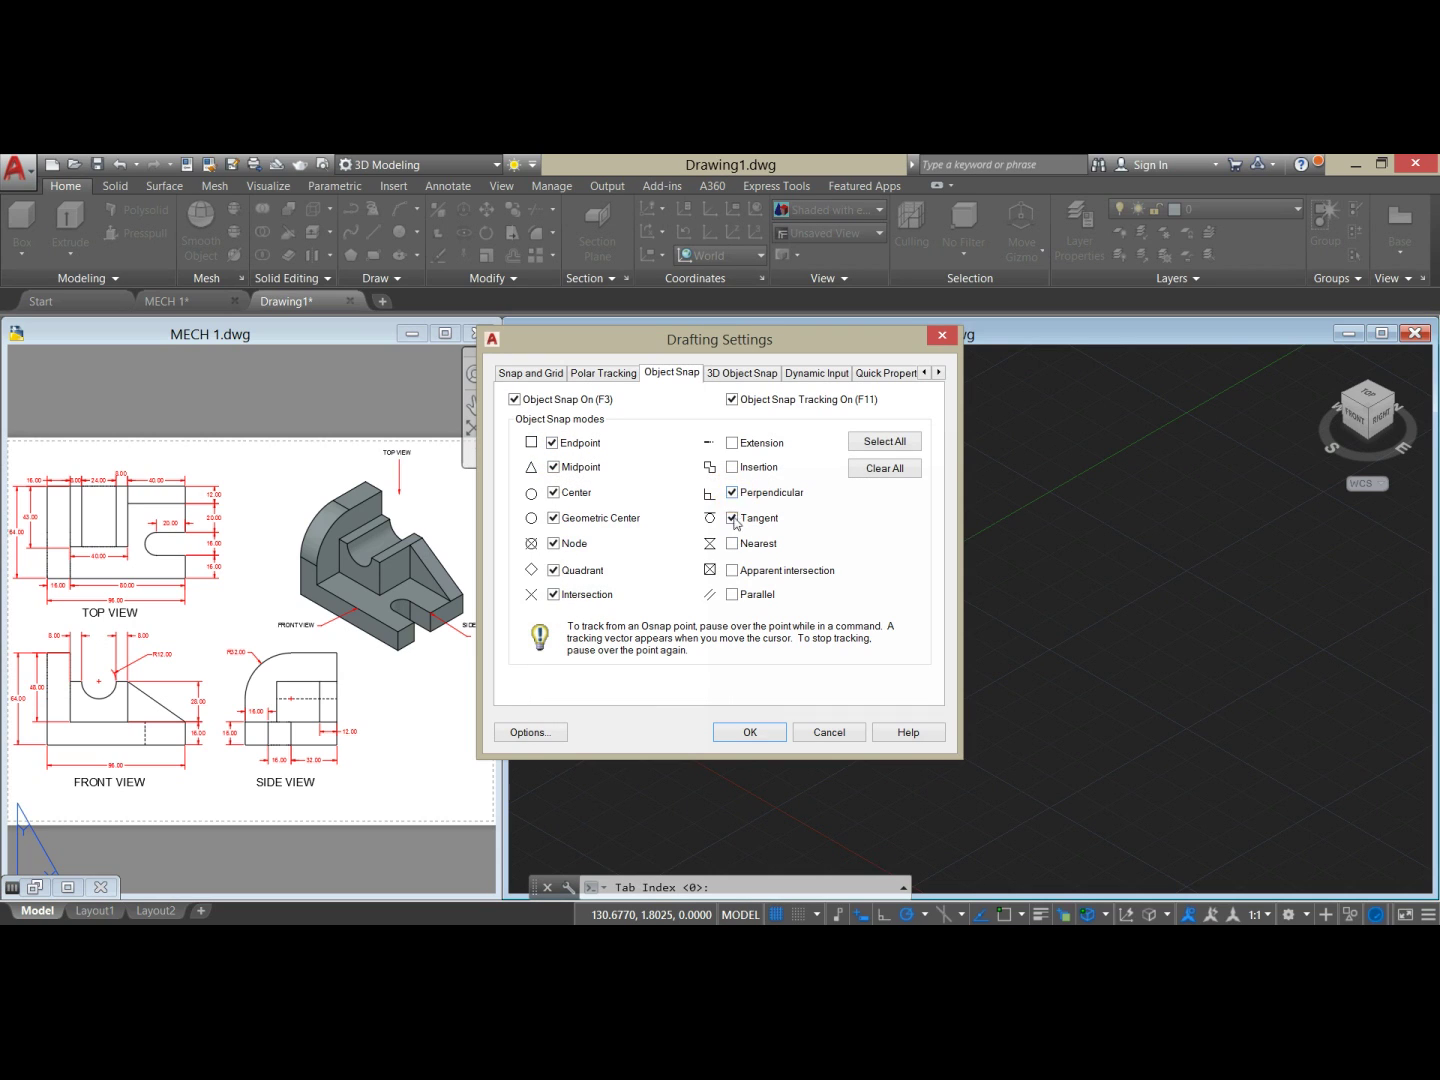
pyautogui.click(748, 732)
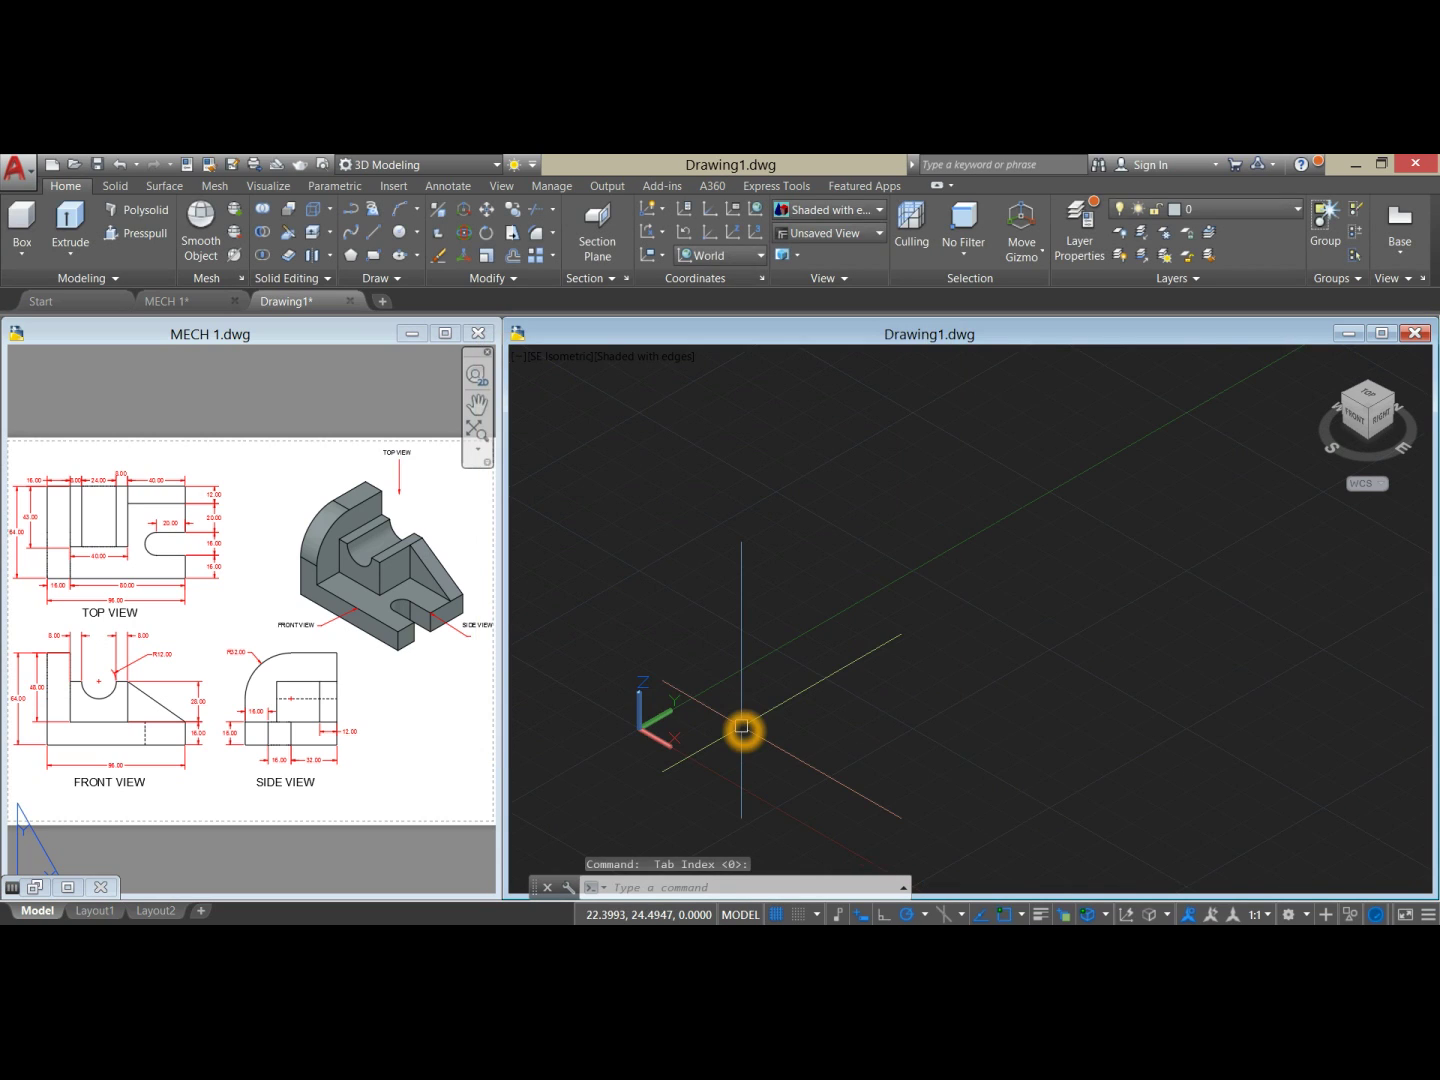
# Step: Zoom and pan the MECH 1 reference sheet to centre its isometric view
pyautogui.click(1065, 670)
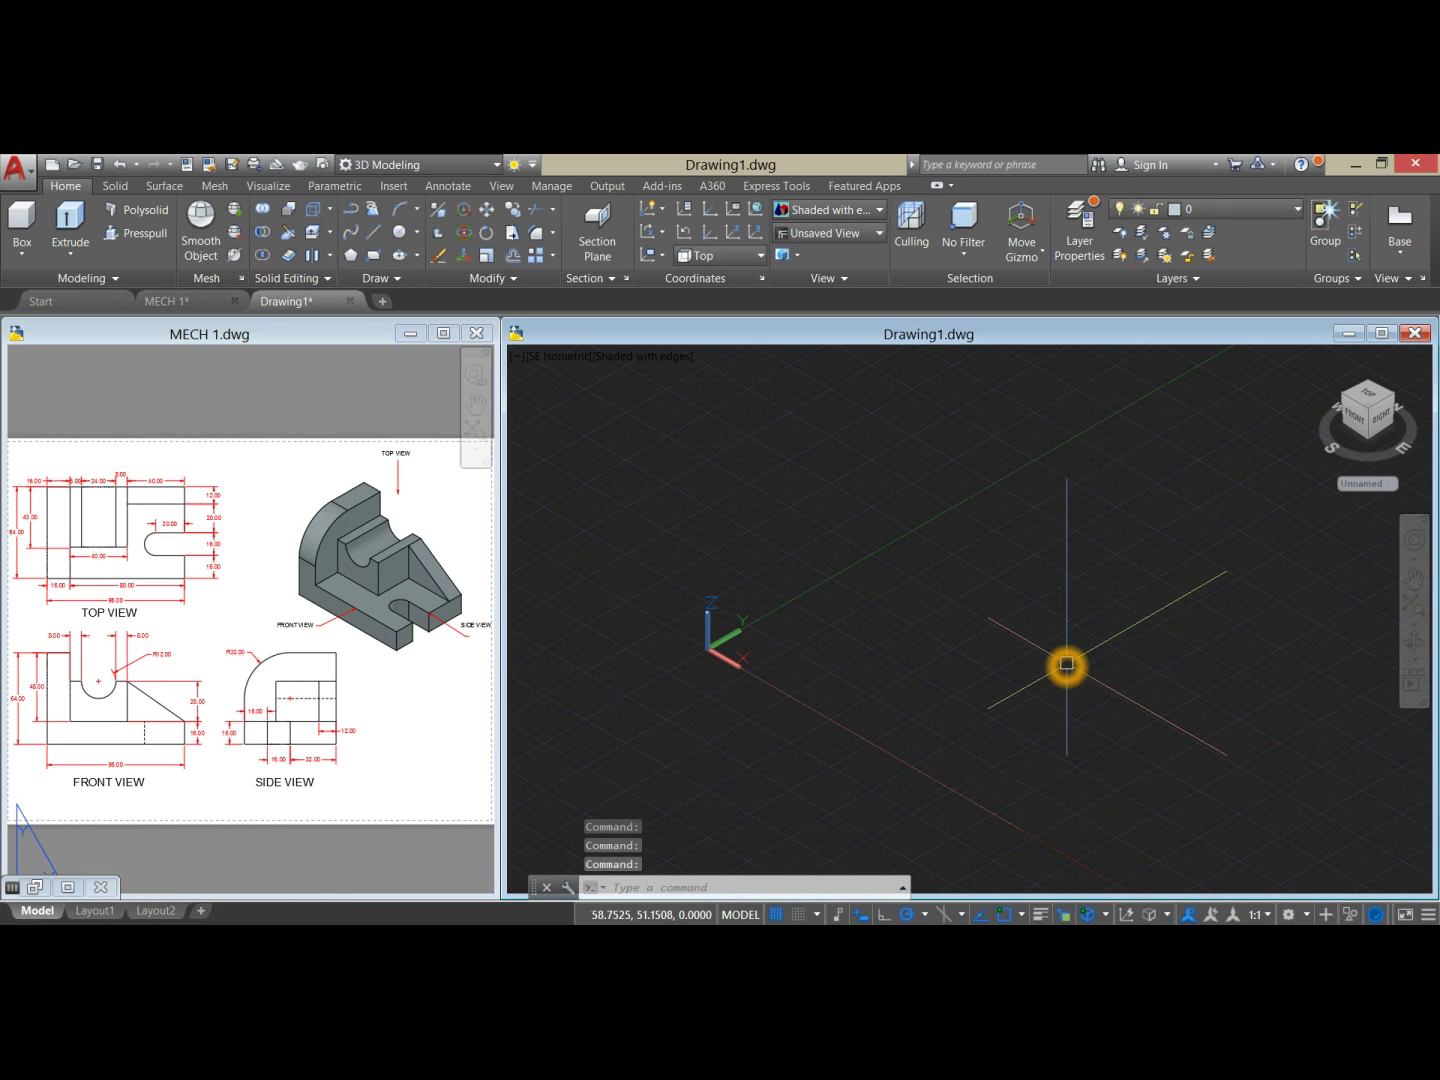
pyautogui.click(342, 590)
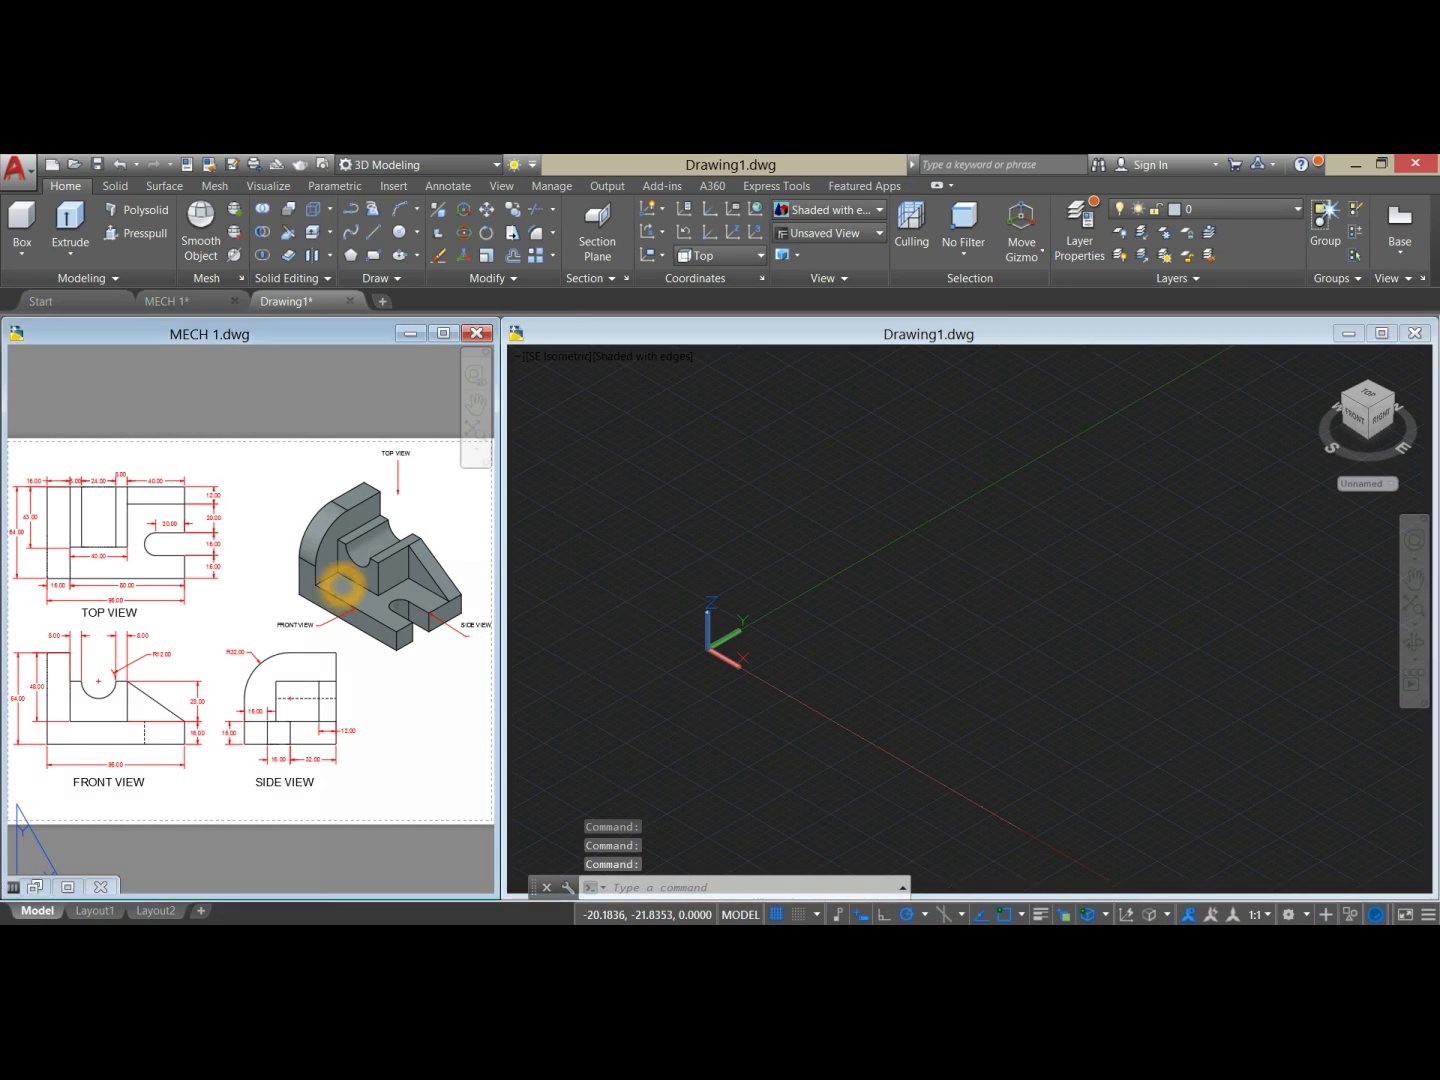
pyautogui.scroll(2, 366, 566)
pyautogui.moveTo(361, 566); pyautogui.dragTo(283, 578, button='middle')
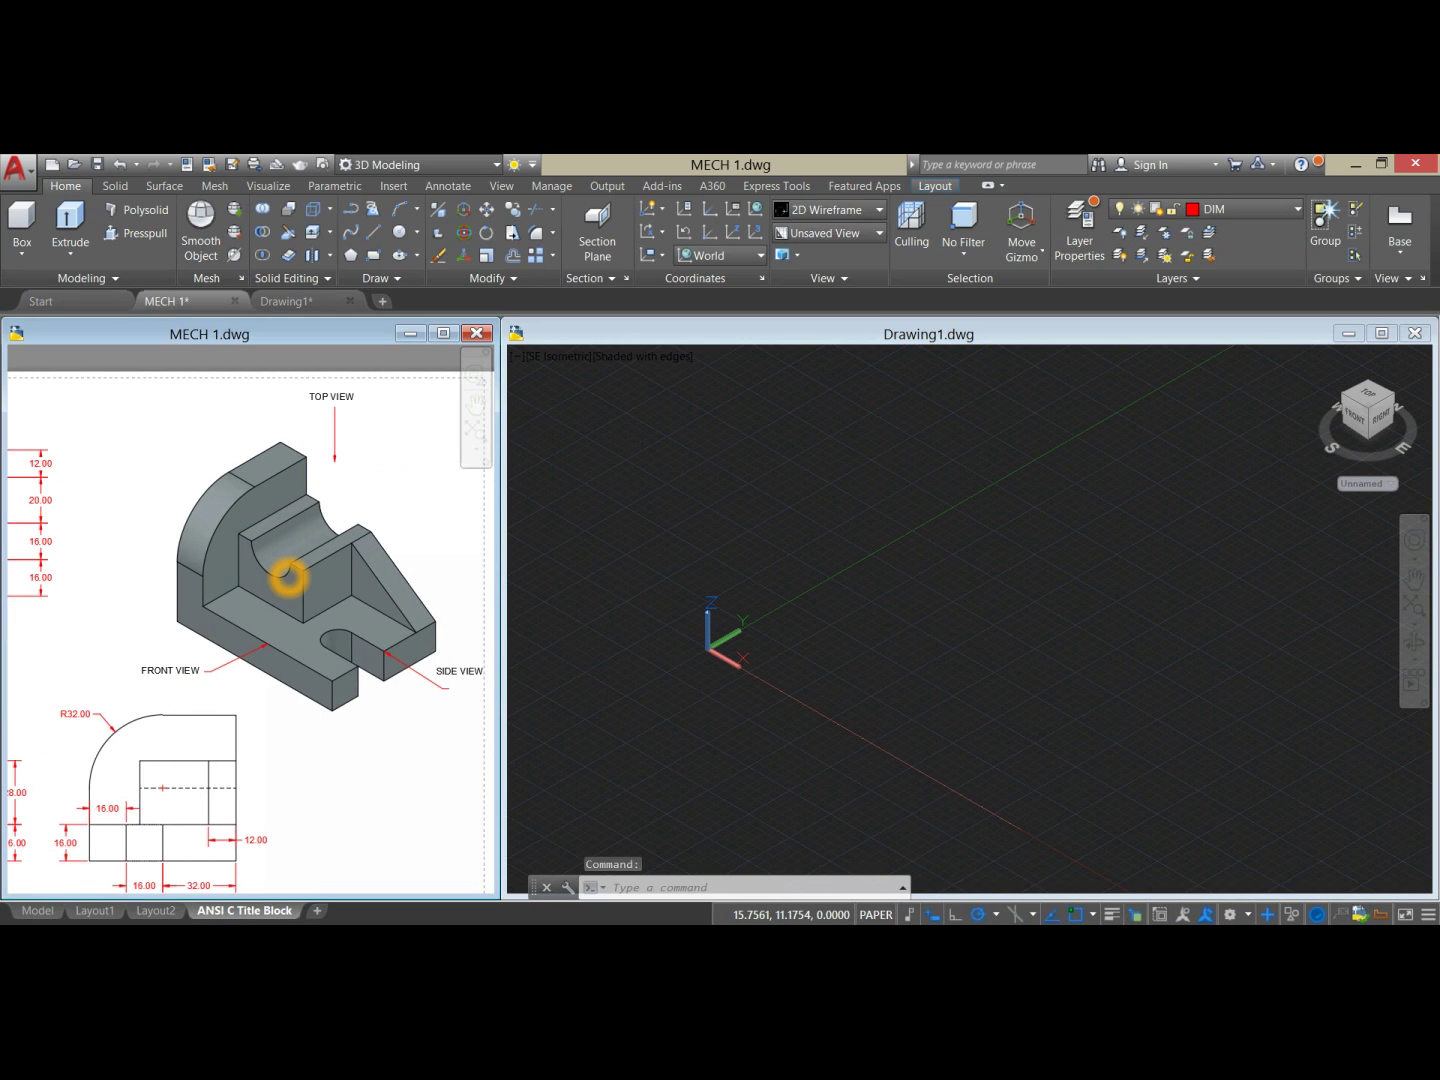
pyautogui.click(302, 582)
# Step: Switch Drawing1 to the Top preset view
pyautogui.click(646, 542)
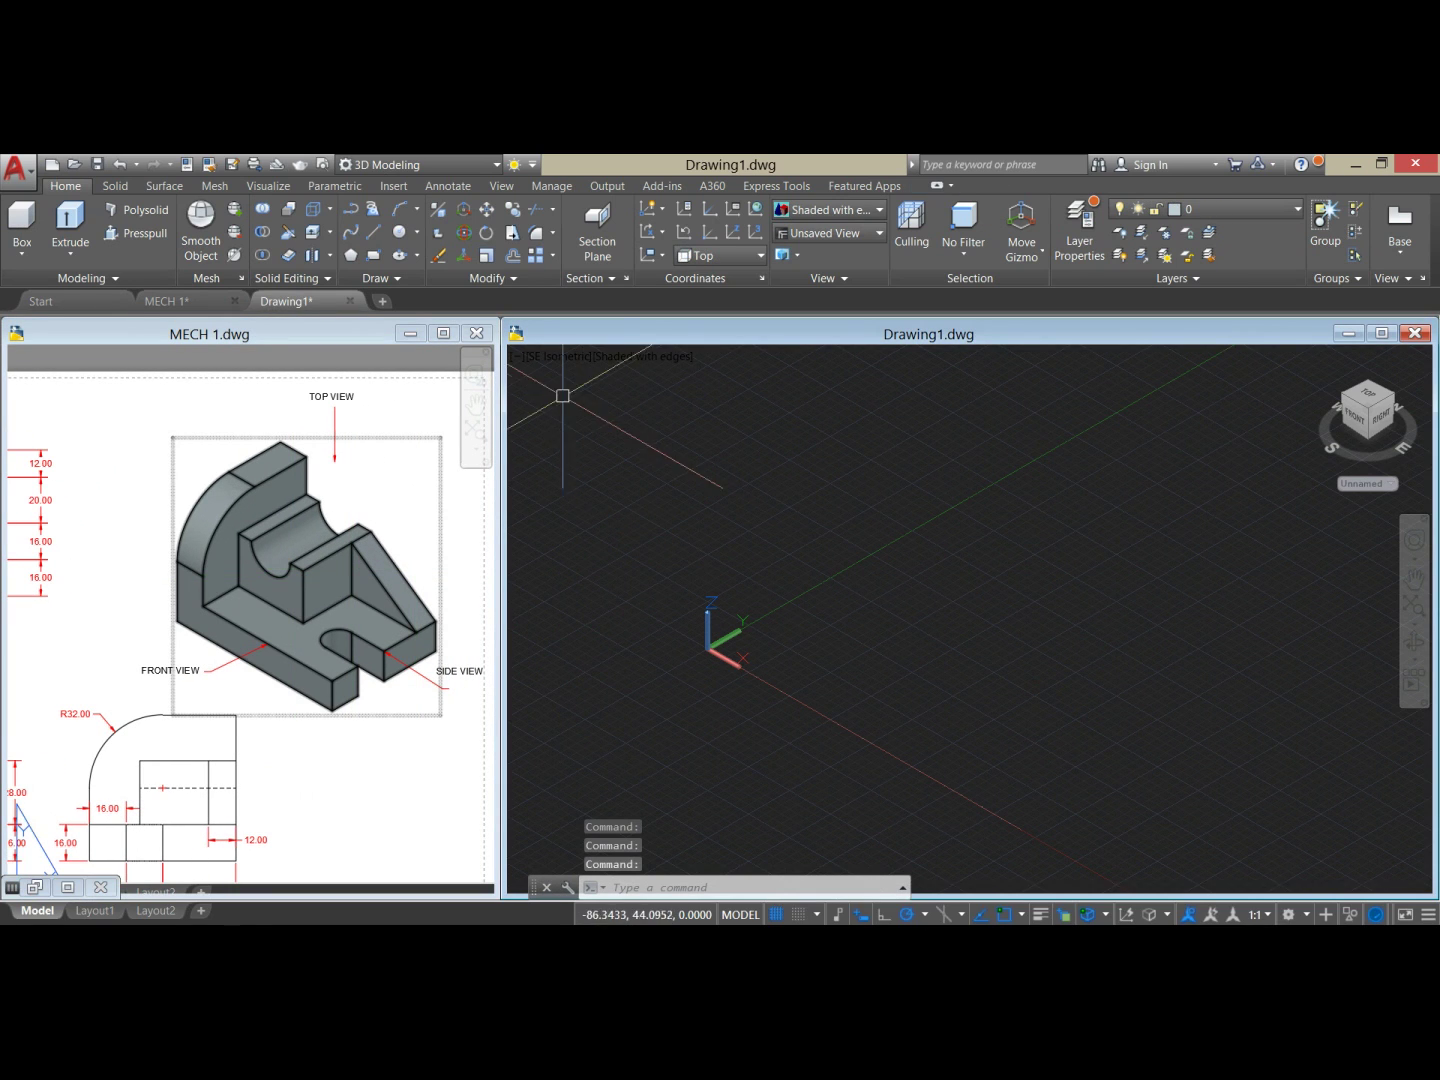
pyautogui.click(546, 368)
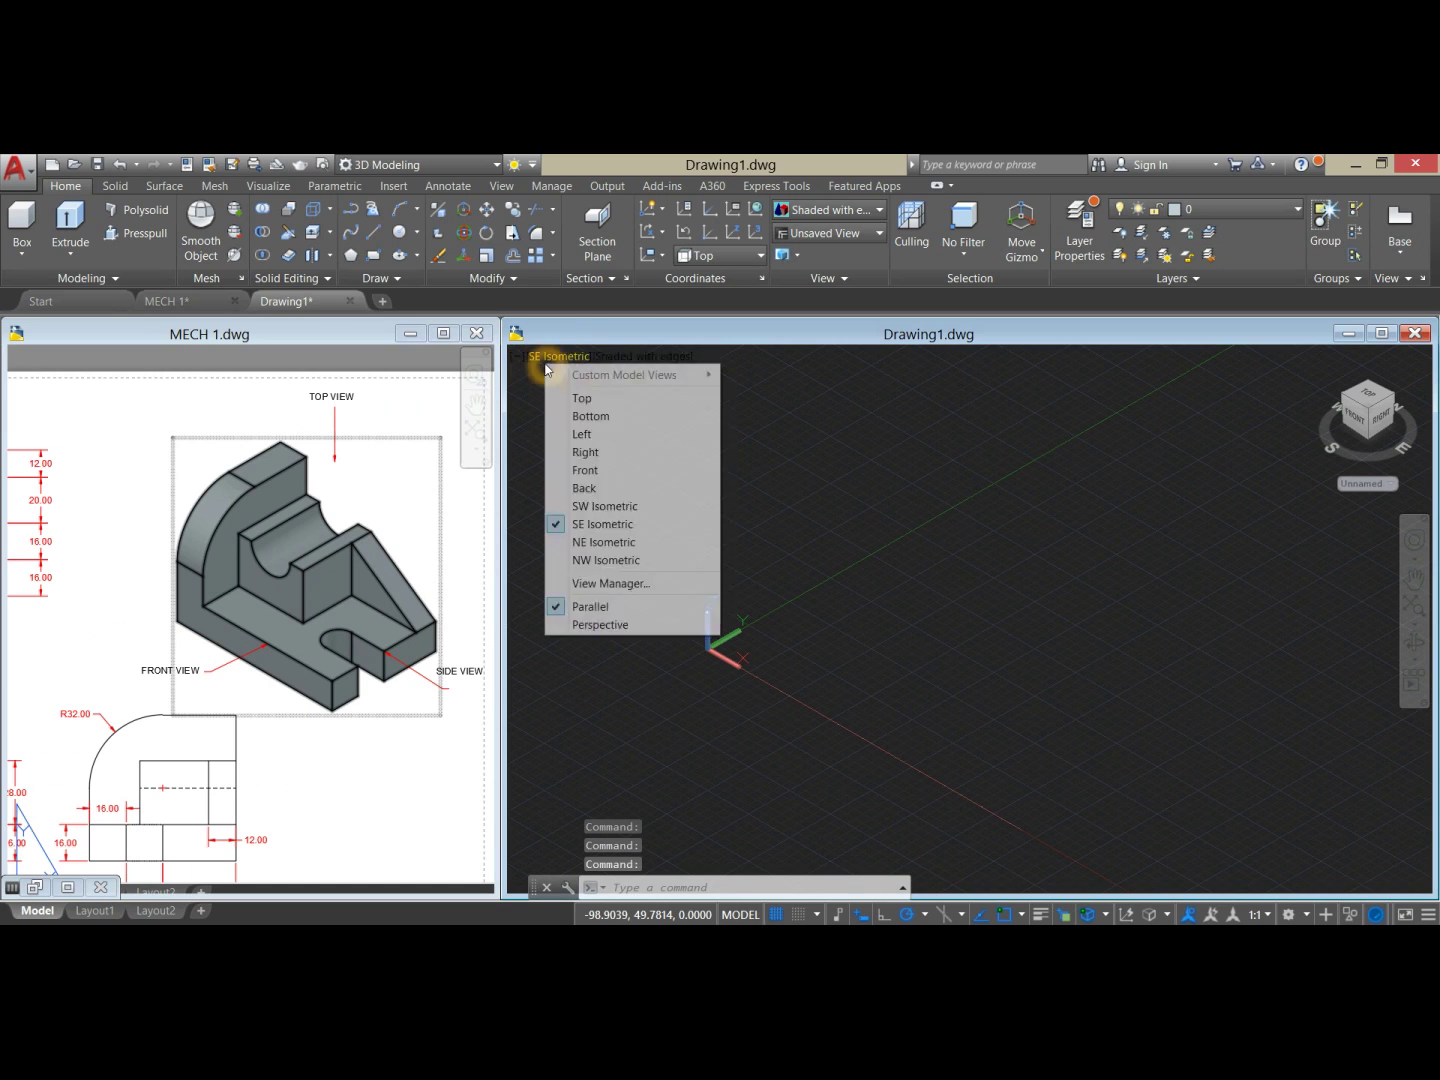
pyautogui.click(583, 402)
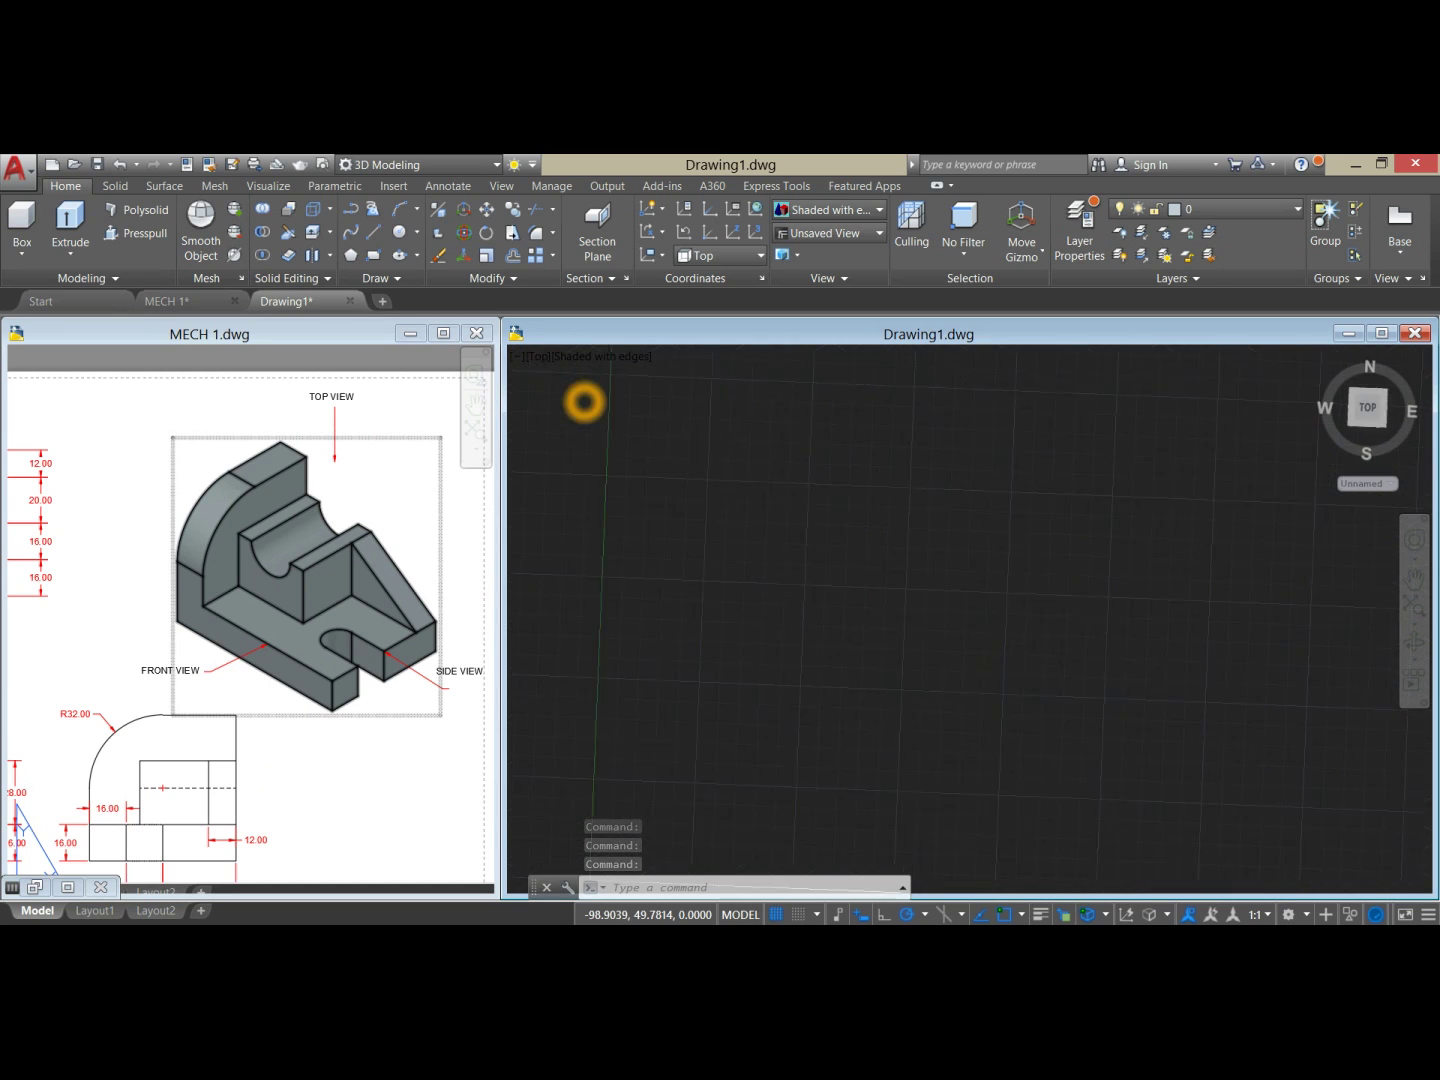
# Step: Pan MECH 1 to frame the dimensioned top view, then return to Drawing1
pyautogui.click(268, 624)
pyautogui.moveTo(268, 624); pyautogui.dragTo(586, 607, button='middle')
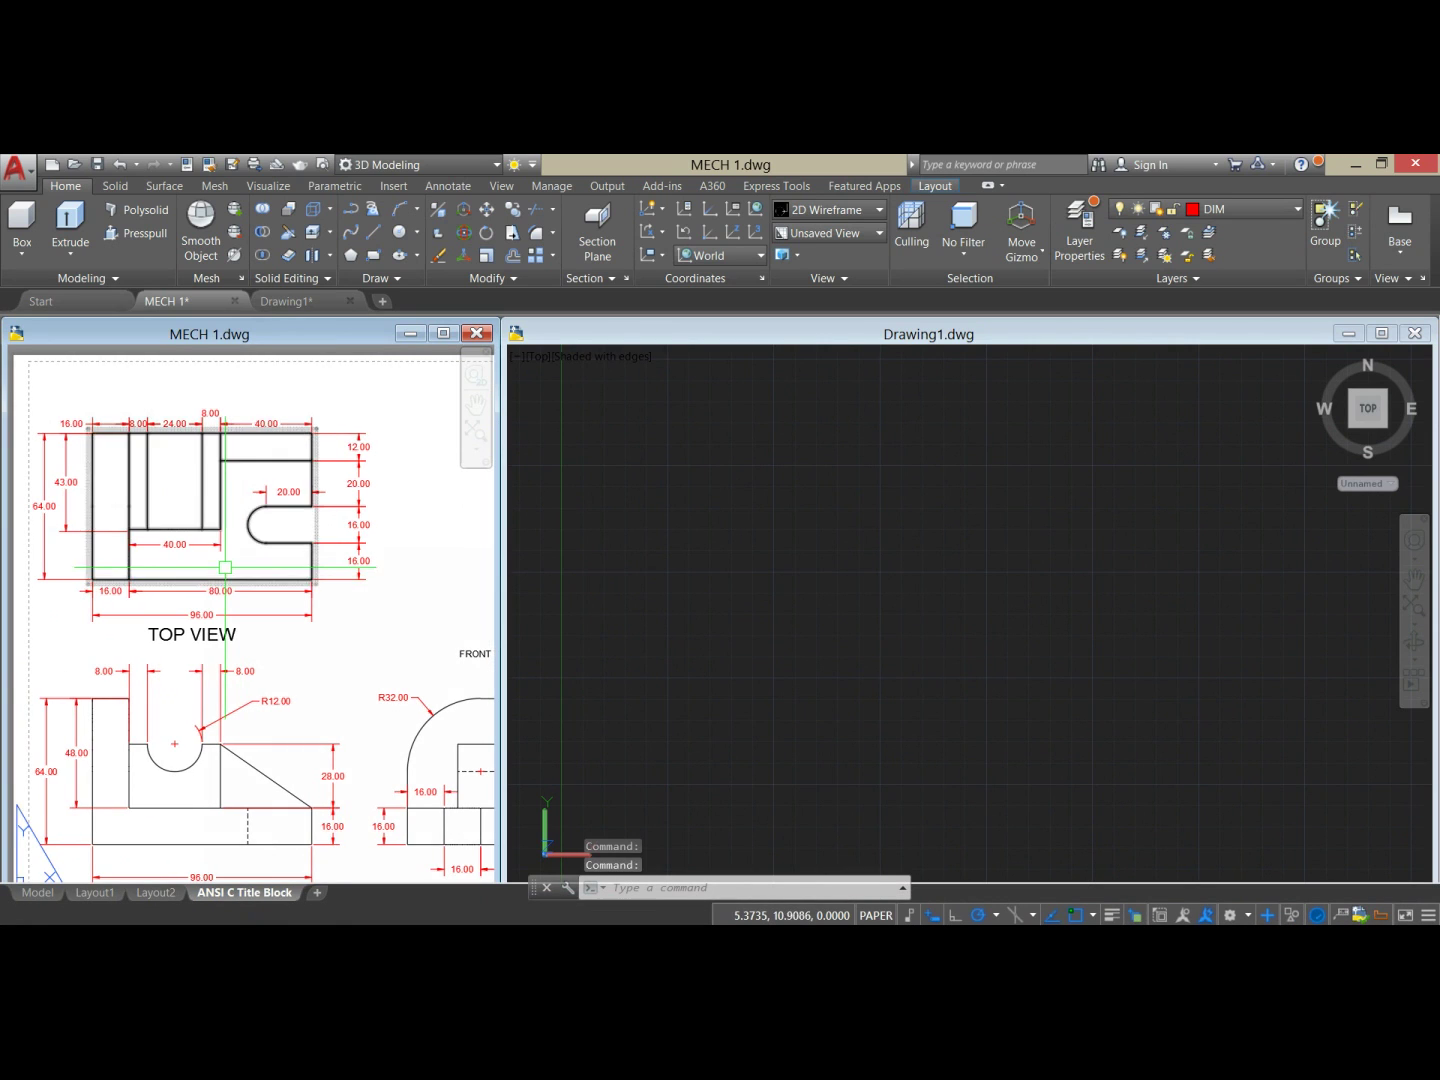
pyautogui.moveTo(235, 563); pyautogui.dragTo(260, 590, button='middle')
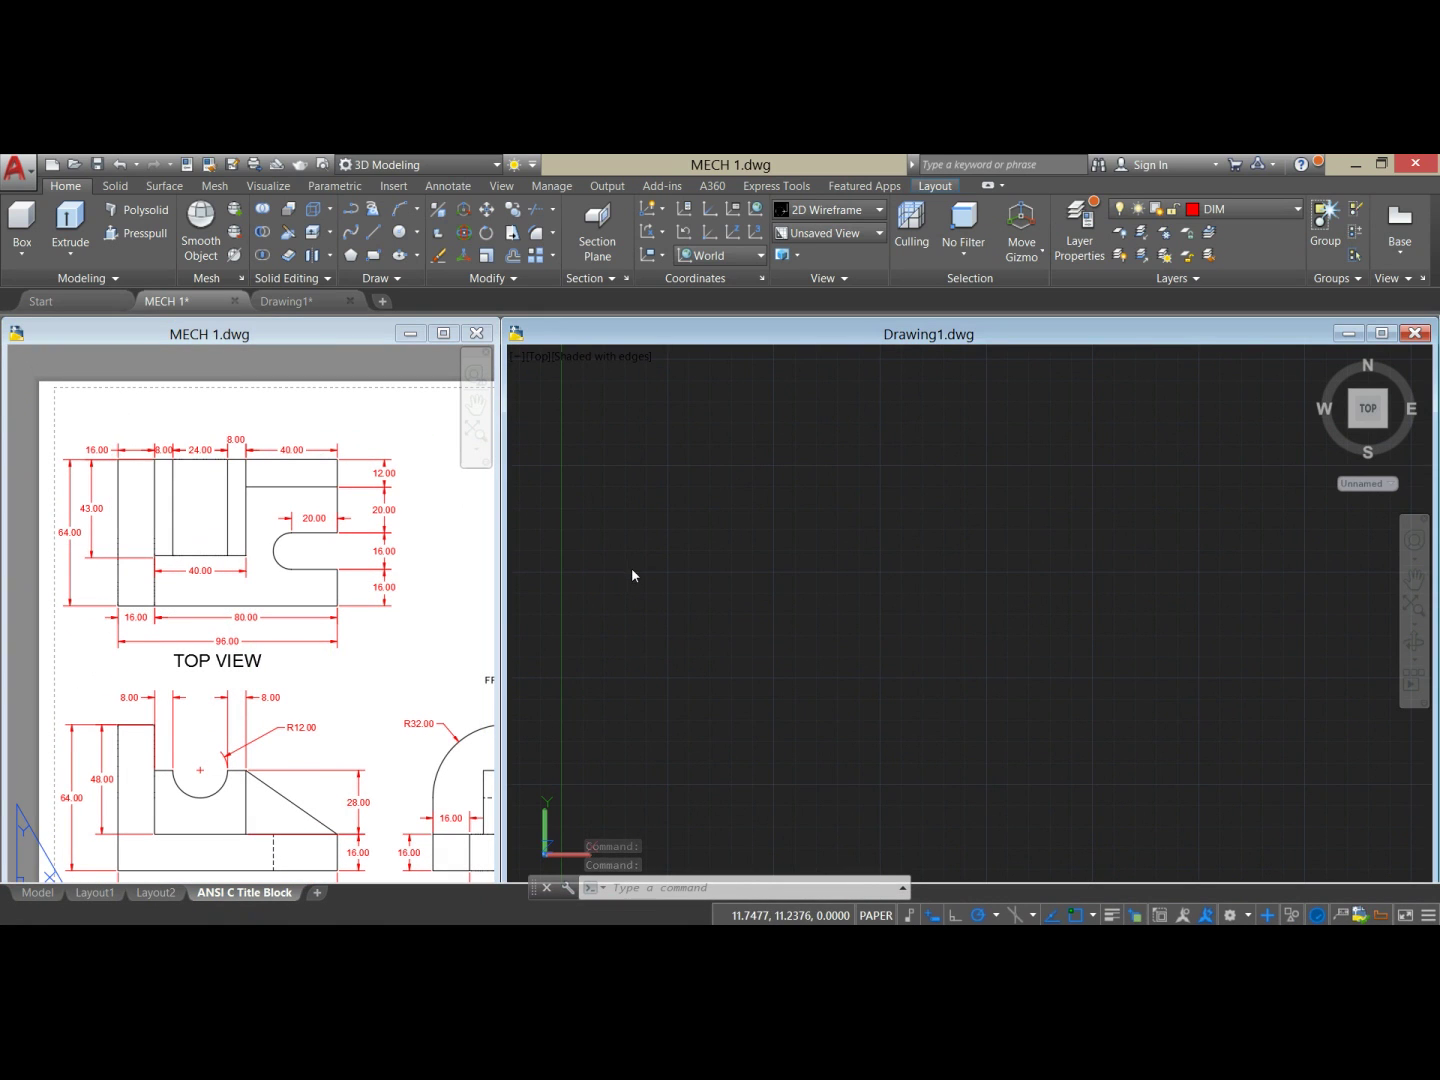
pyautogui.click(659, 572)
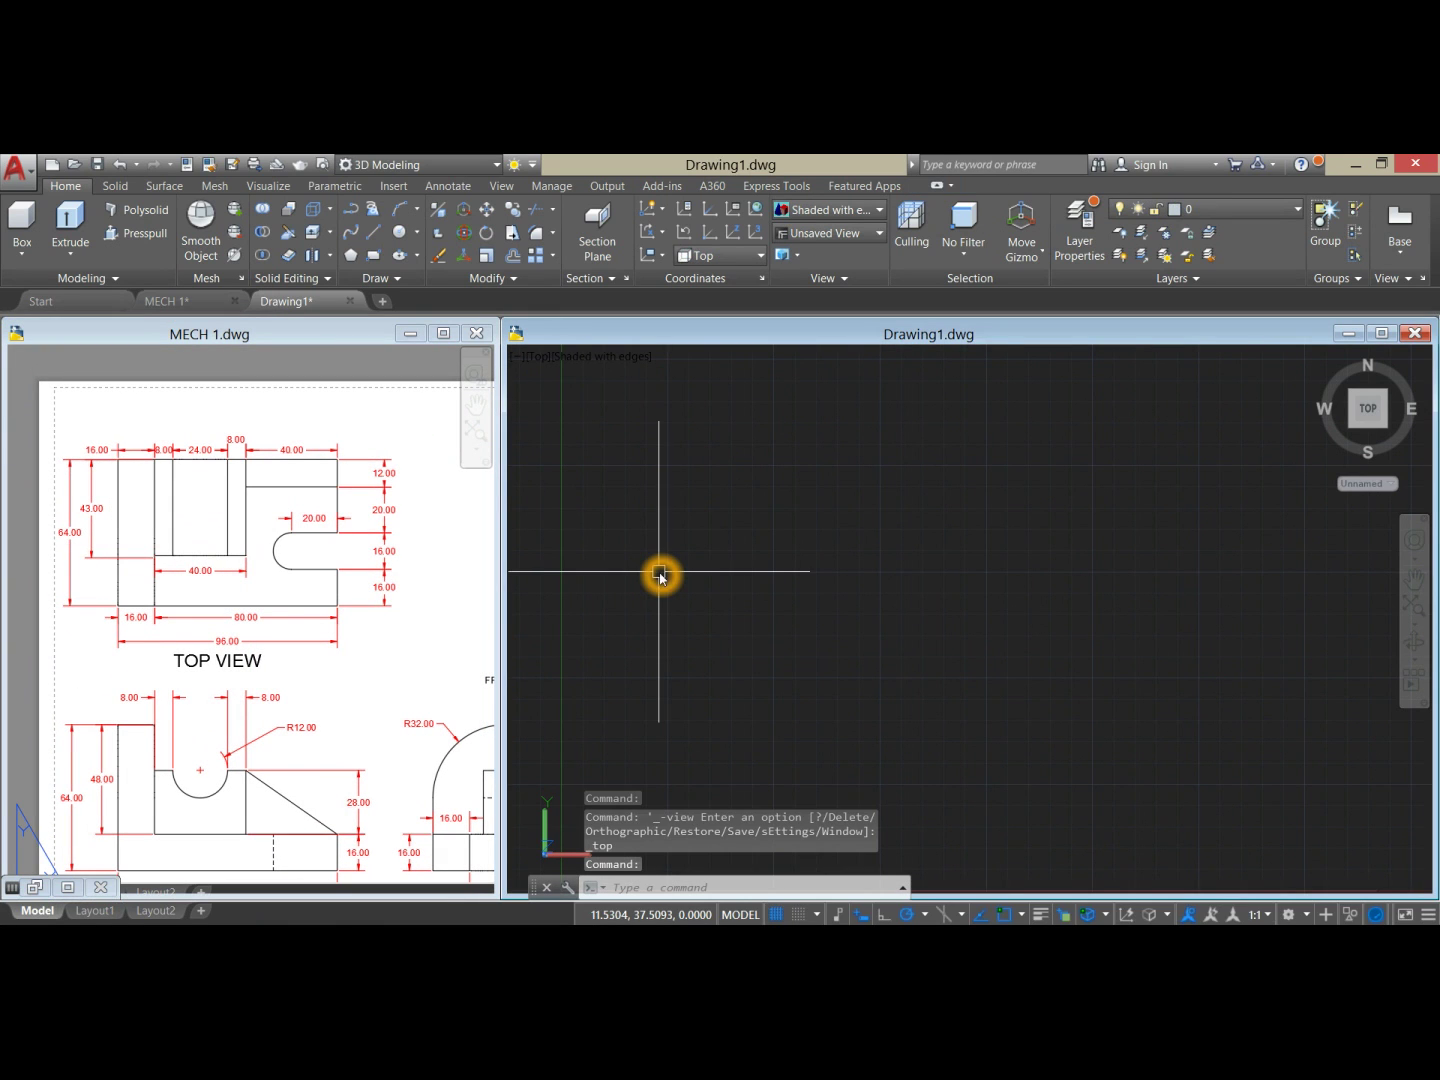
# Step: Draw a 96-unit base line starting at 0,0
pyautogui.write('L')
pyautogui.press('Return')
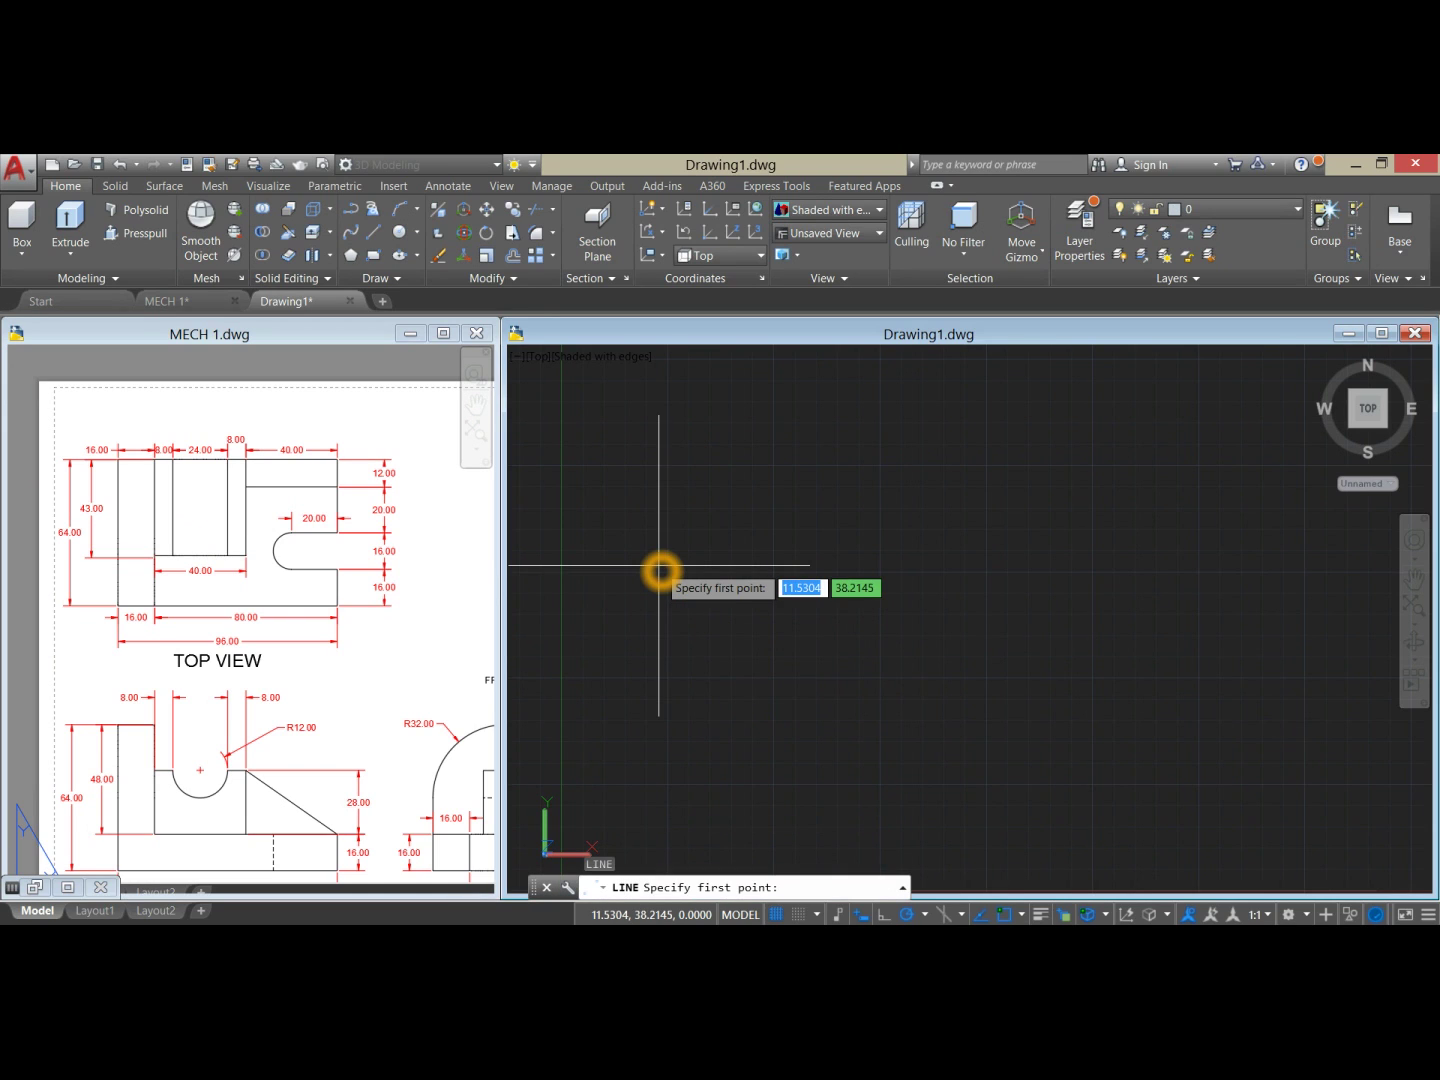
pyautogui.write('0')
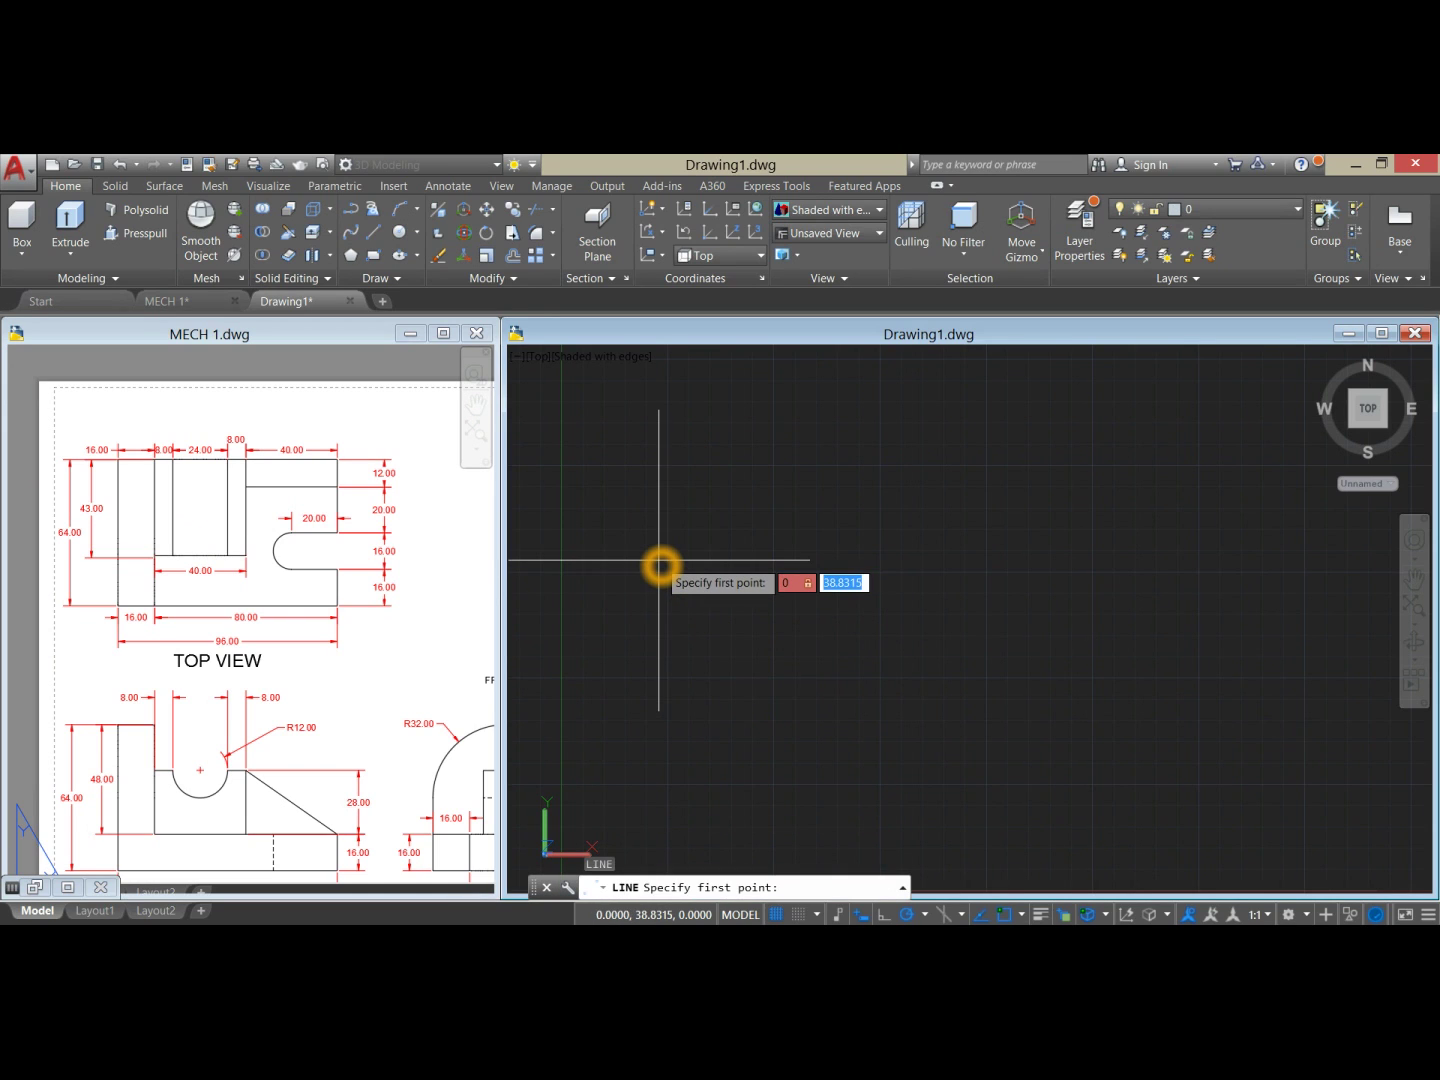
pyautogui.write(',0')
pyautogui.press('Return')
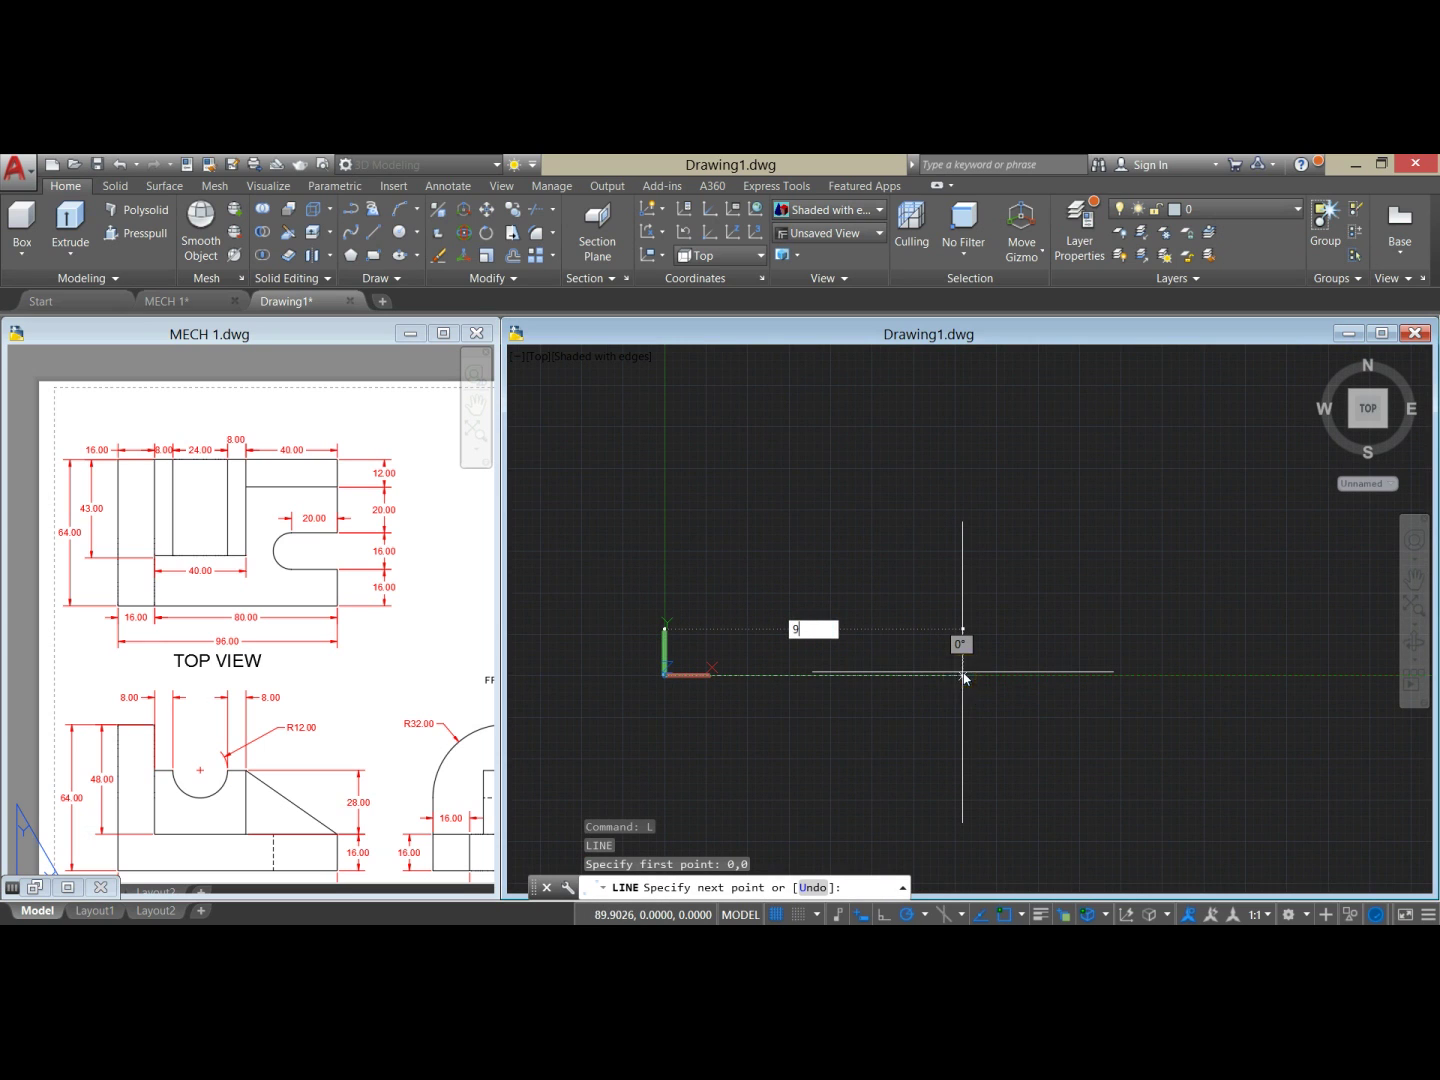
pyautogui.write('96')
pyautogui.press('Return')
pyautogui.rightClick(948, 553)
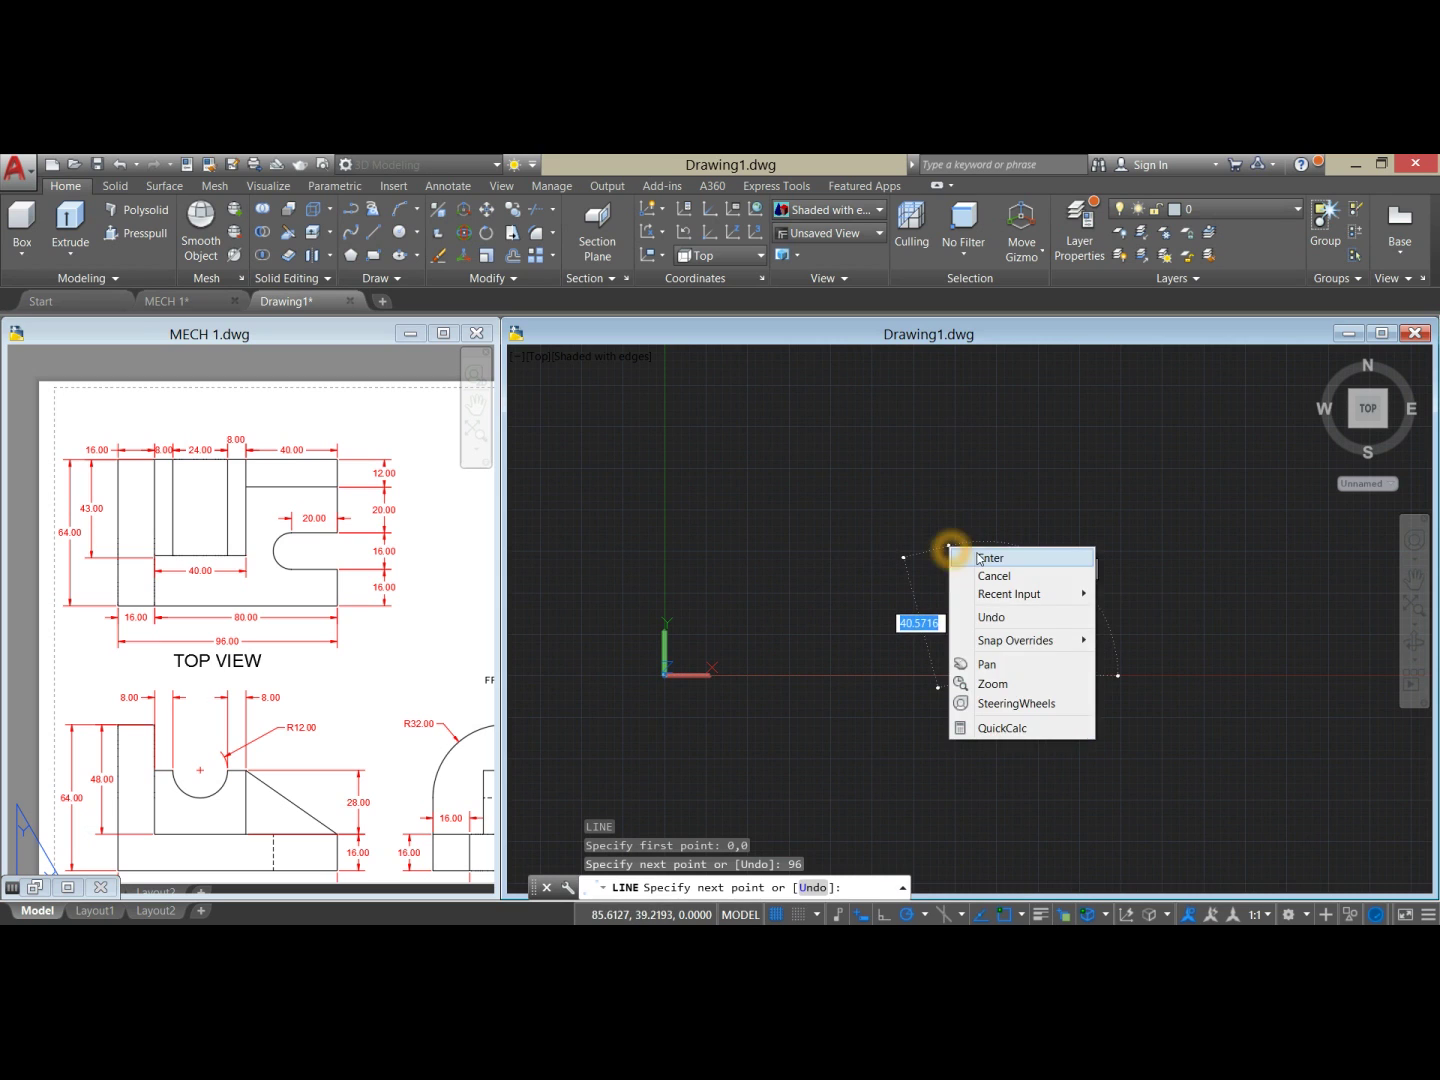
pyautogui.click(985, 556)
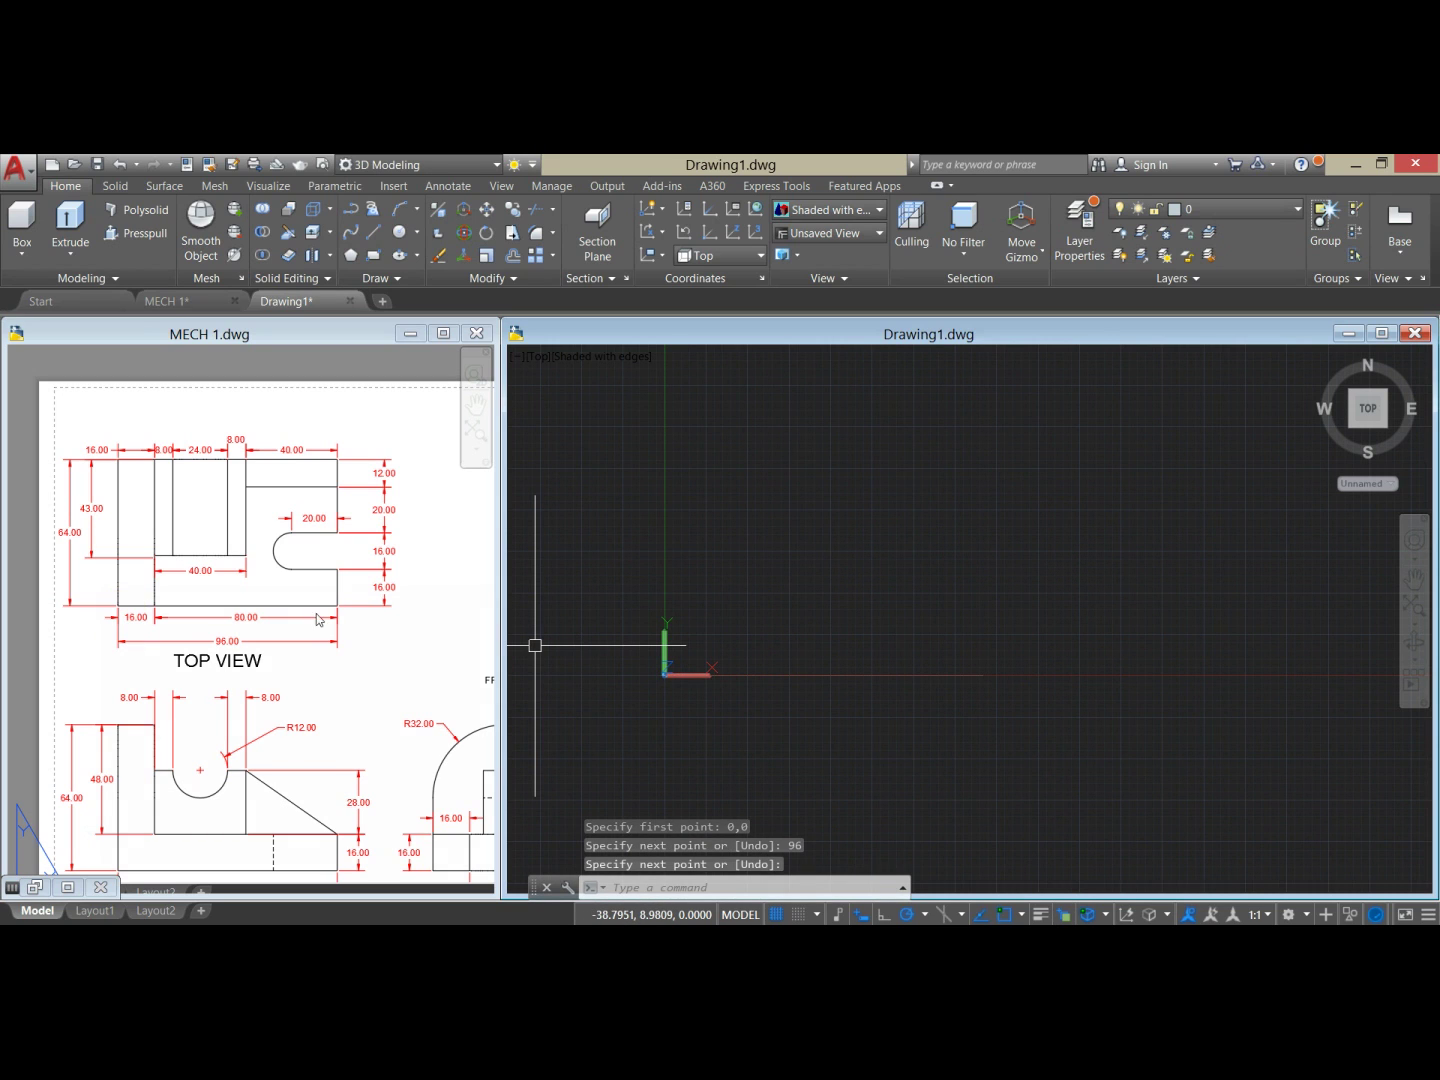
pyautogui.click(845, 530)
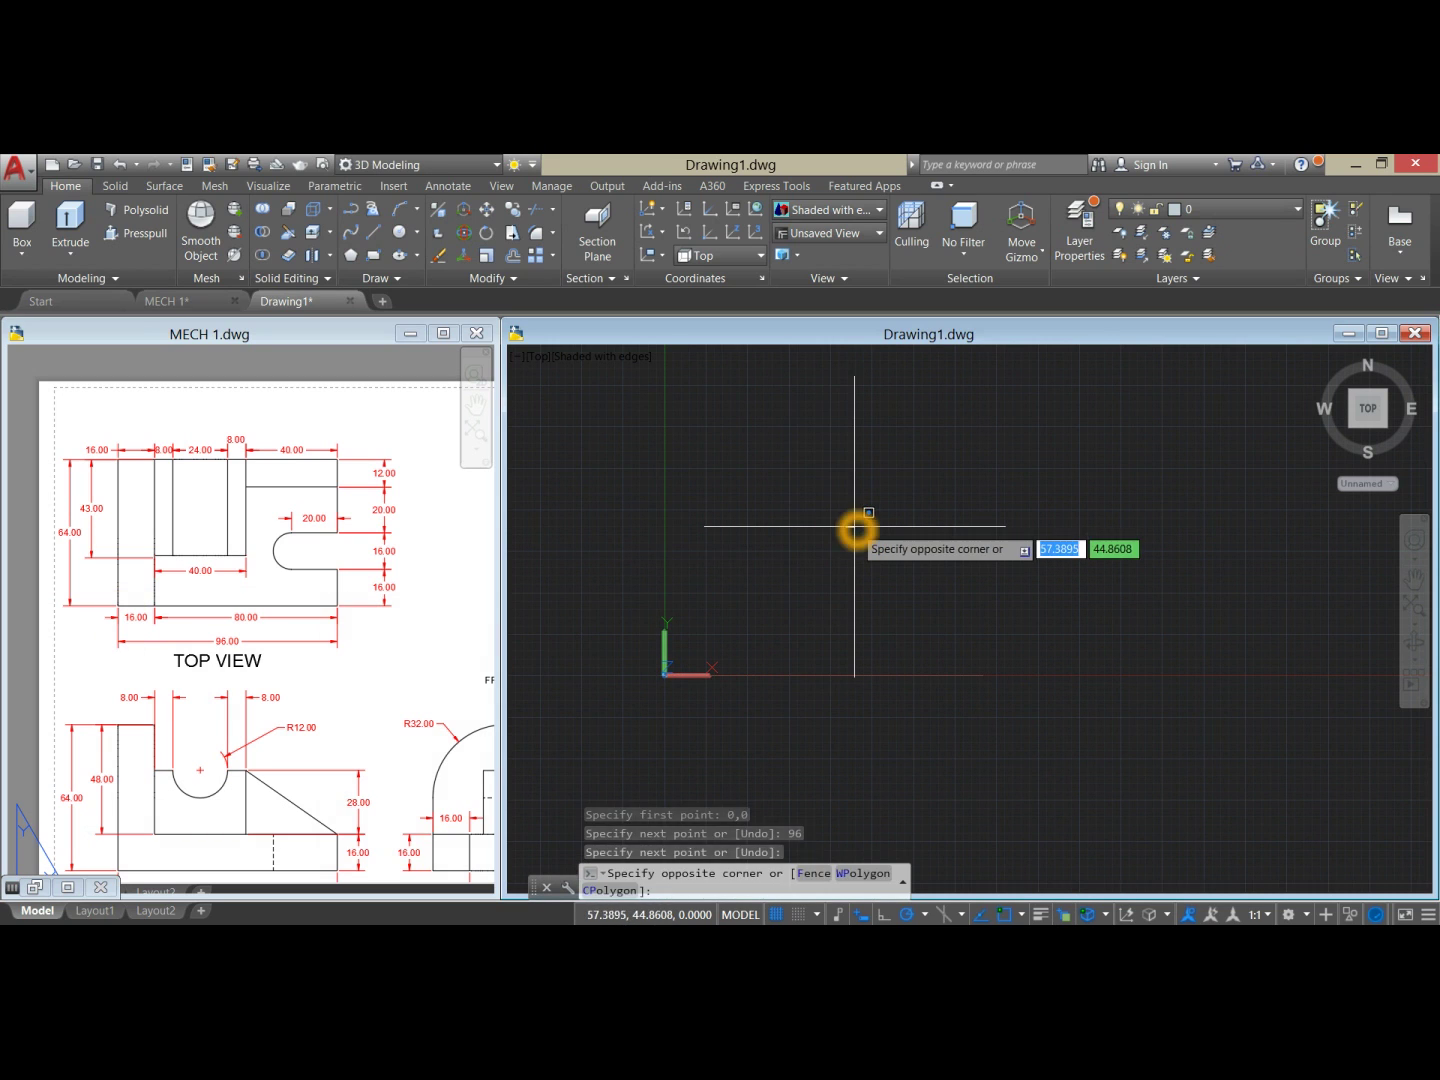
pyautogui.click(986, 516)
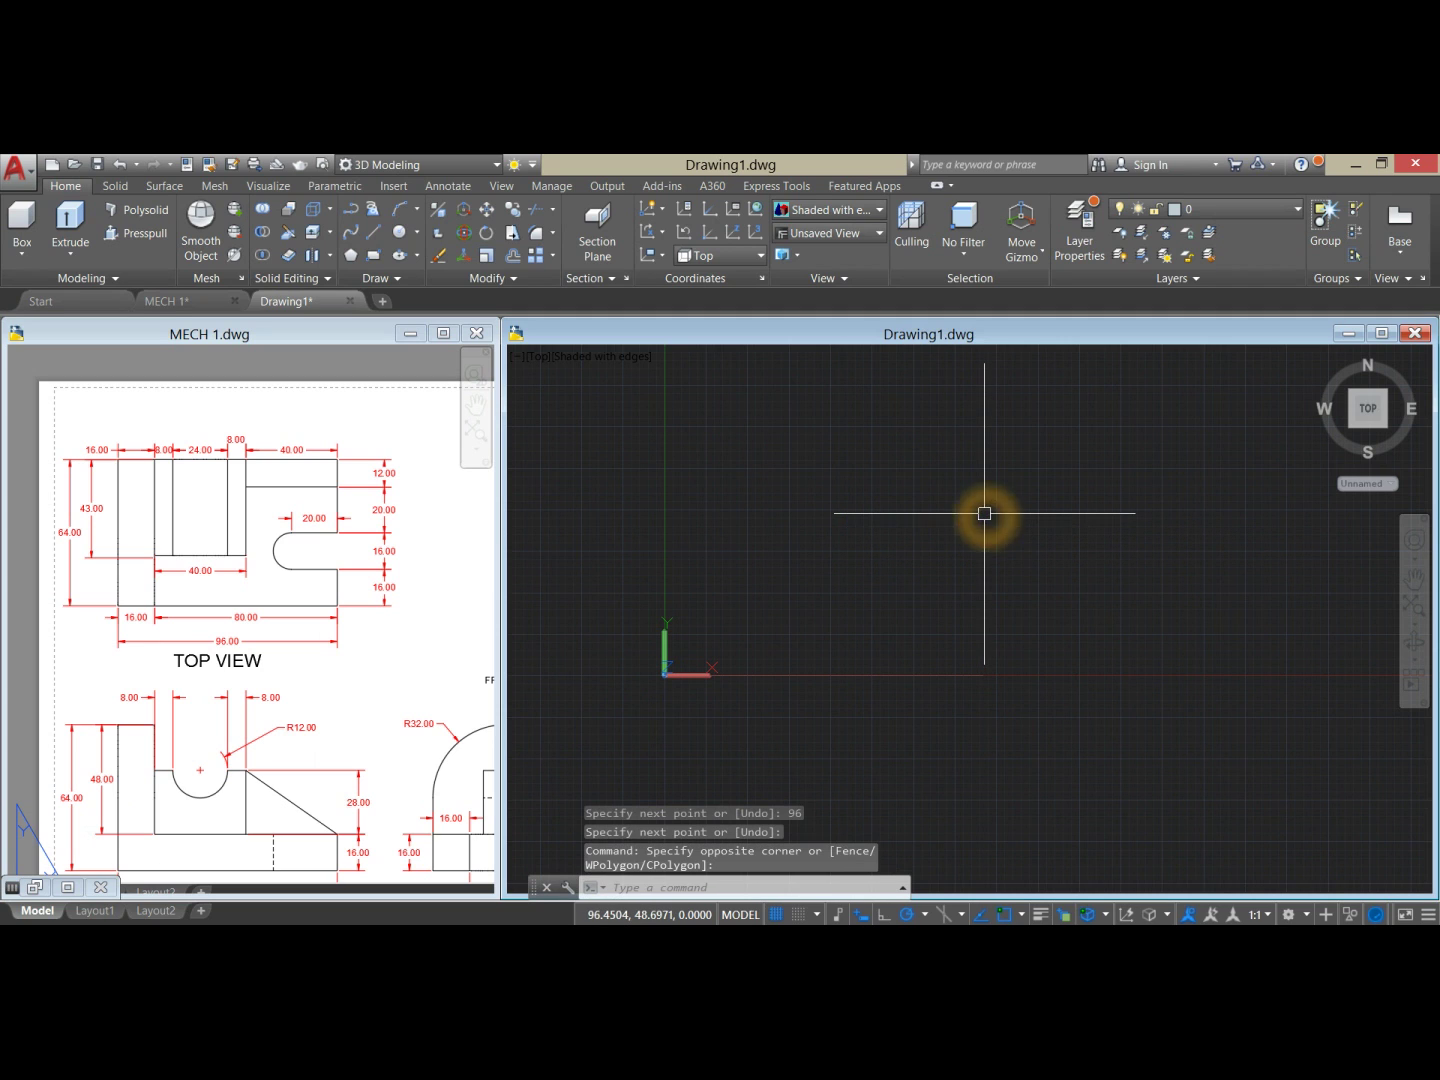
# Step: Draw the 64-unit right edge, top edge and left edge to close the rectangle
pyautogui.rightClick(983, 515)
pyautogui.click(1001, 516)
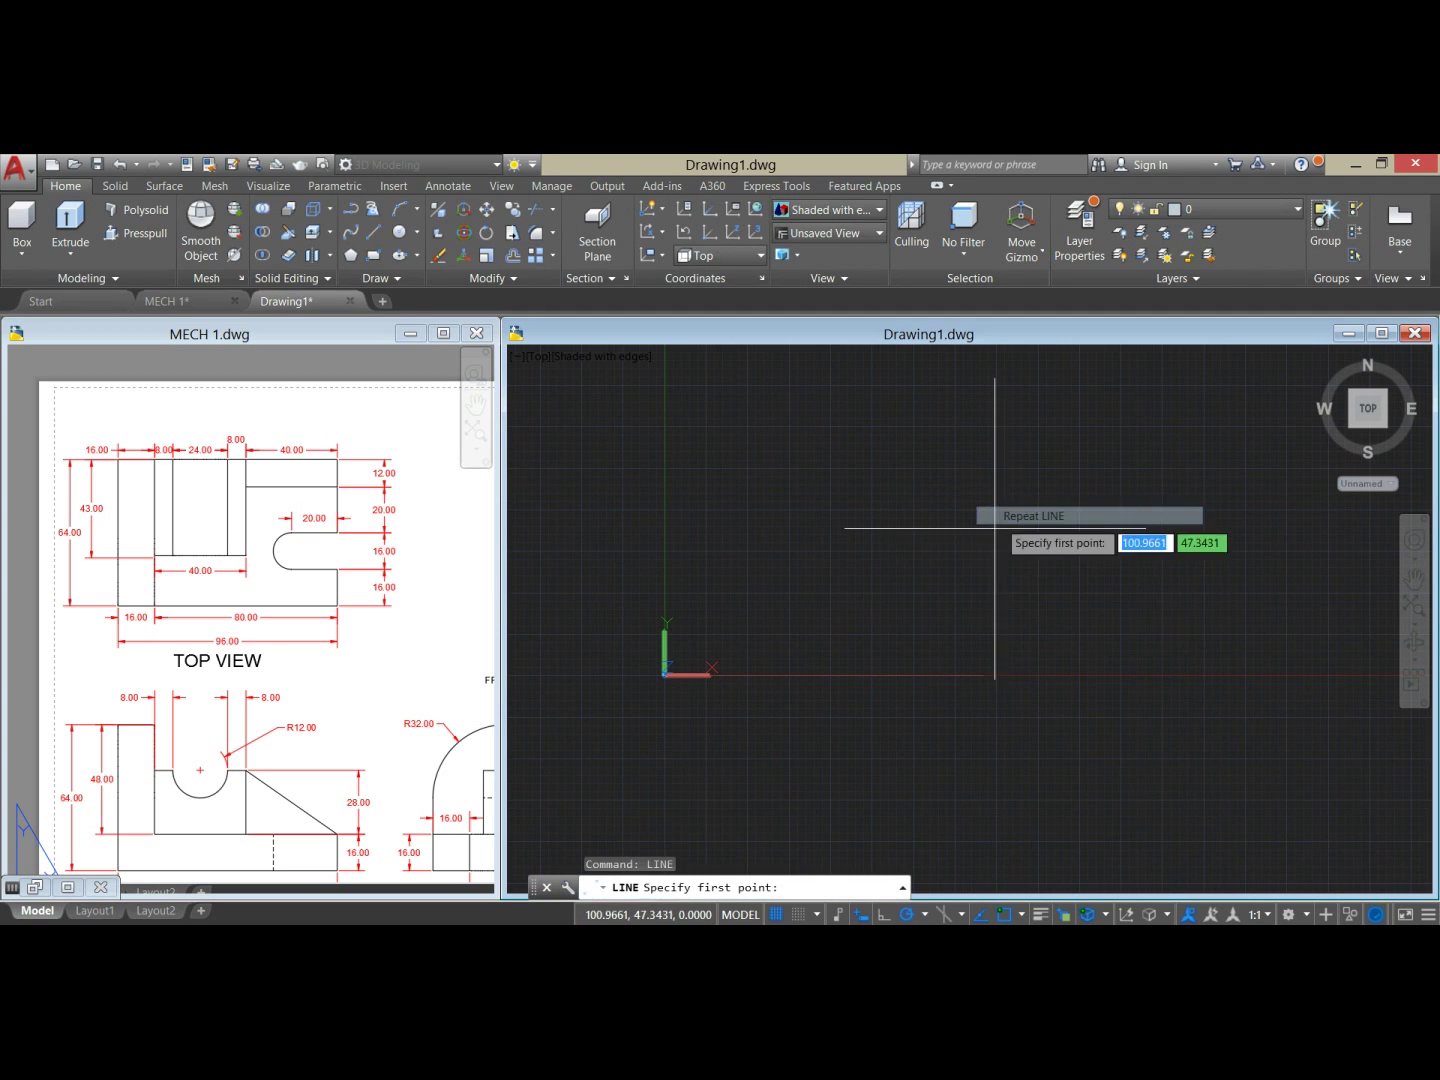
pyautogui.click(986, 675)
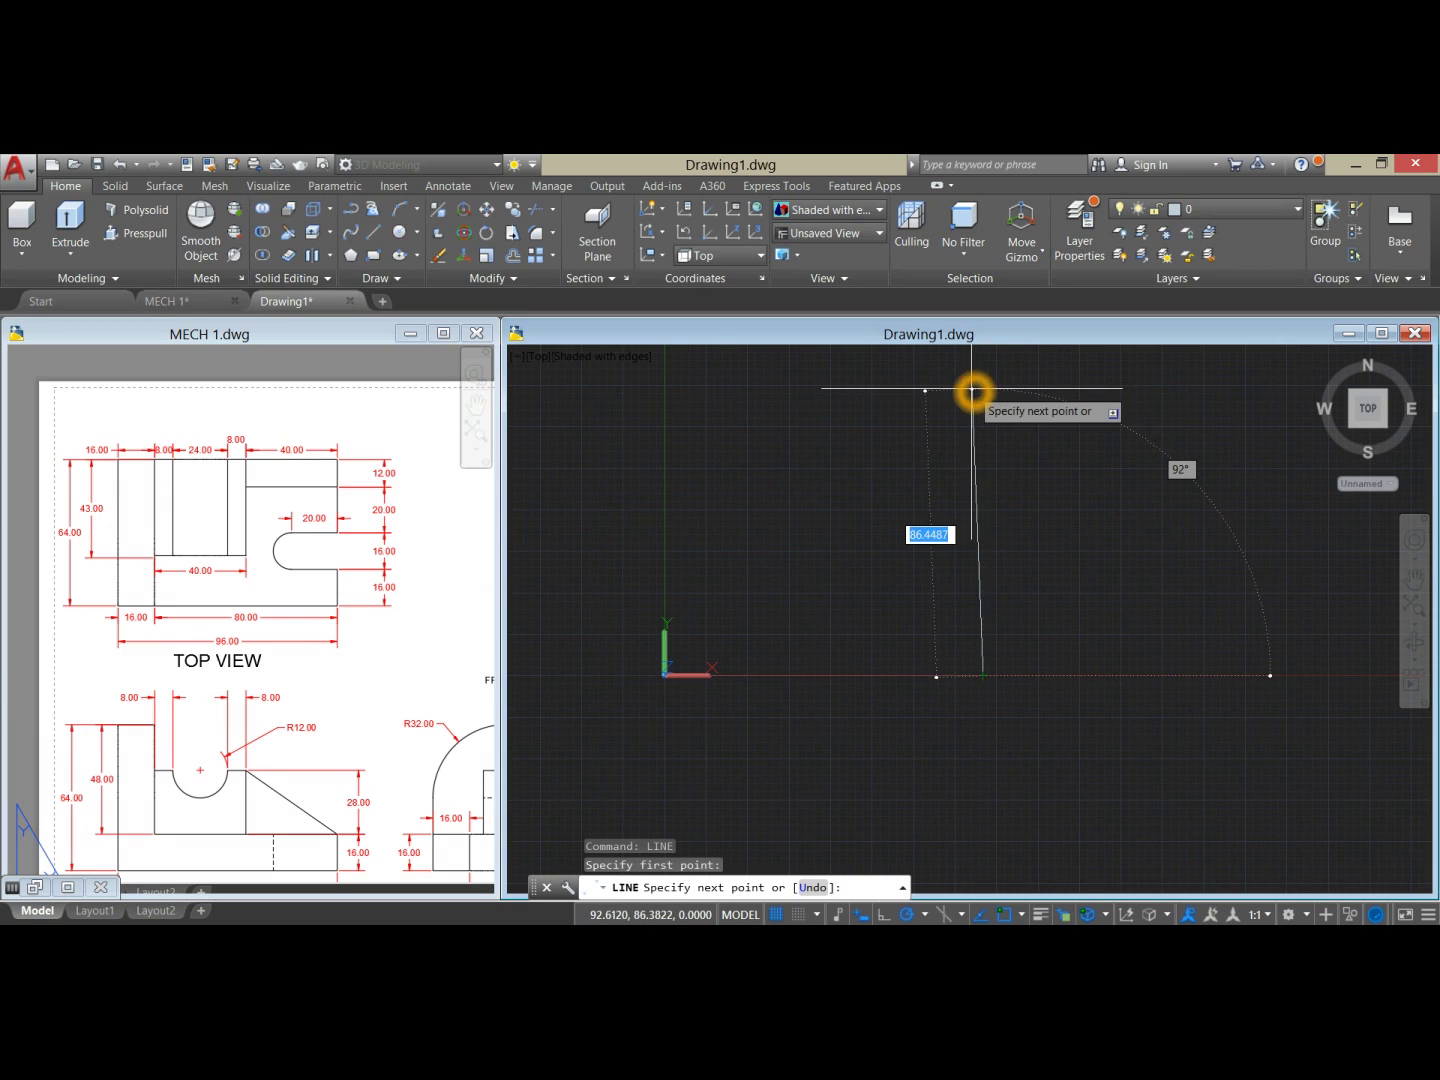
pyautogui.write('64')
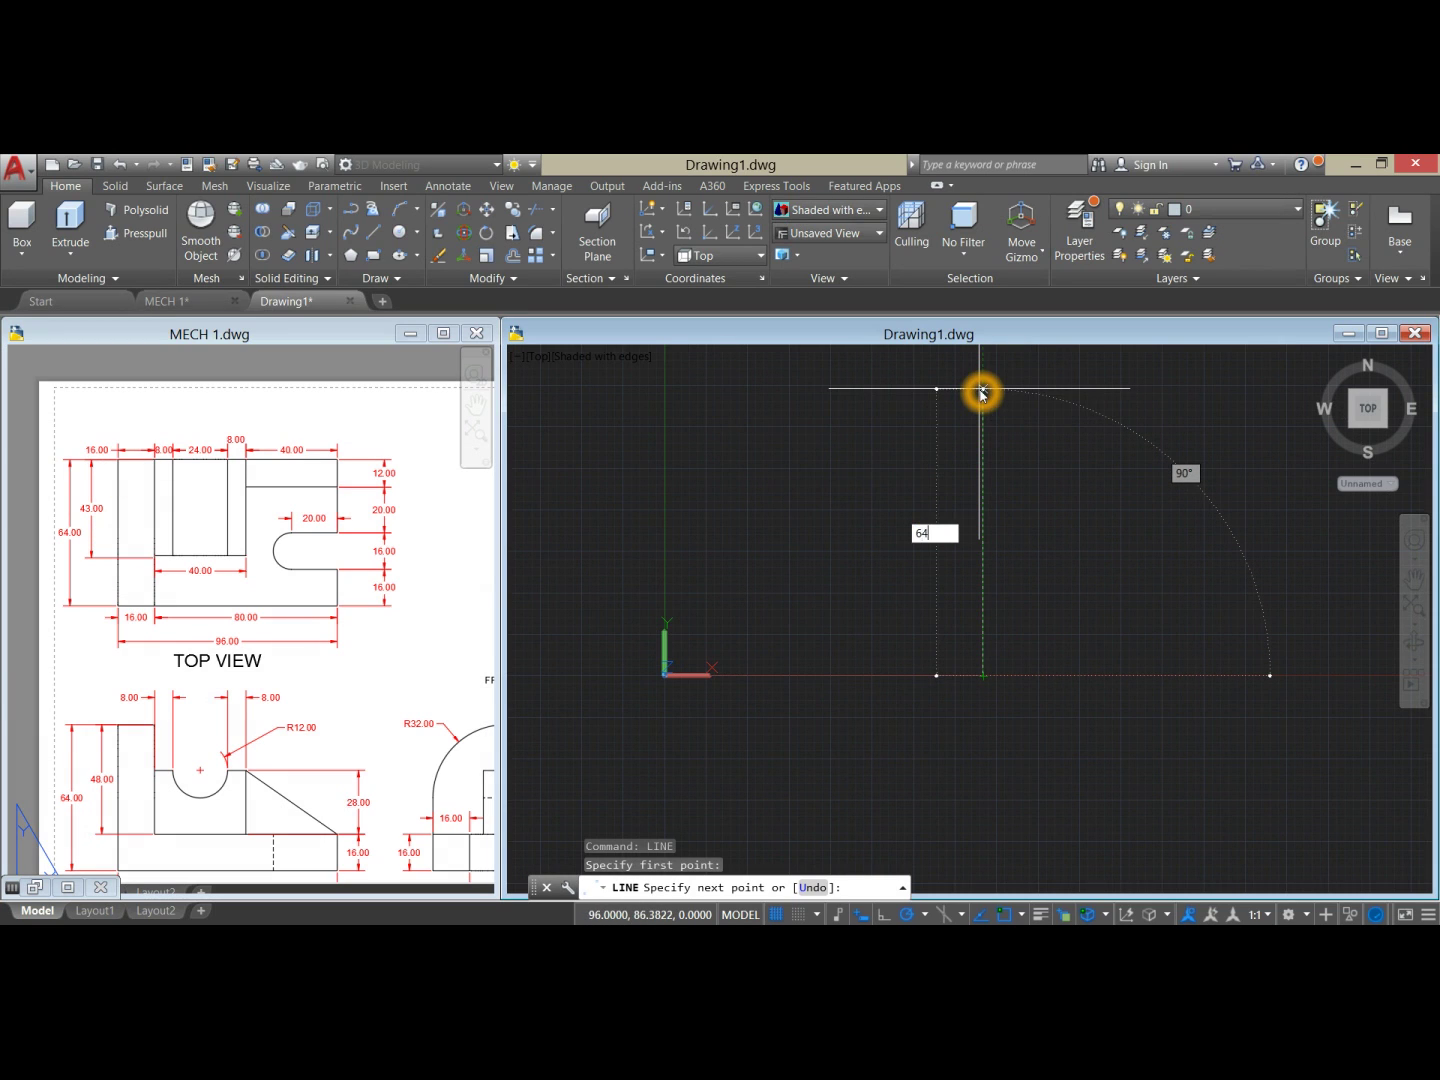
pyautogui.press('Return')
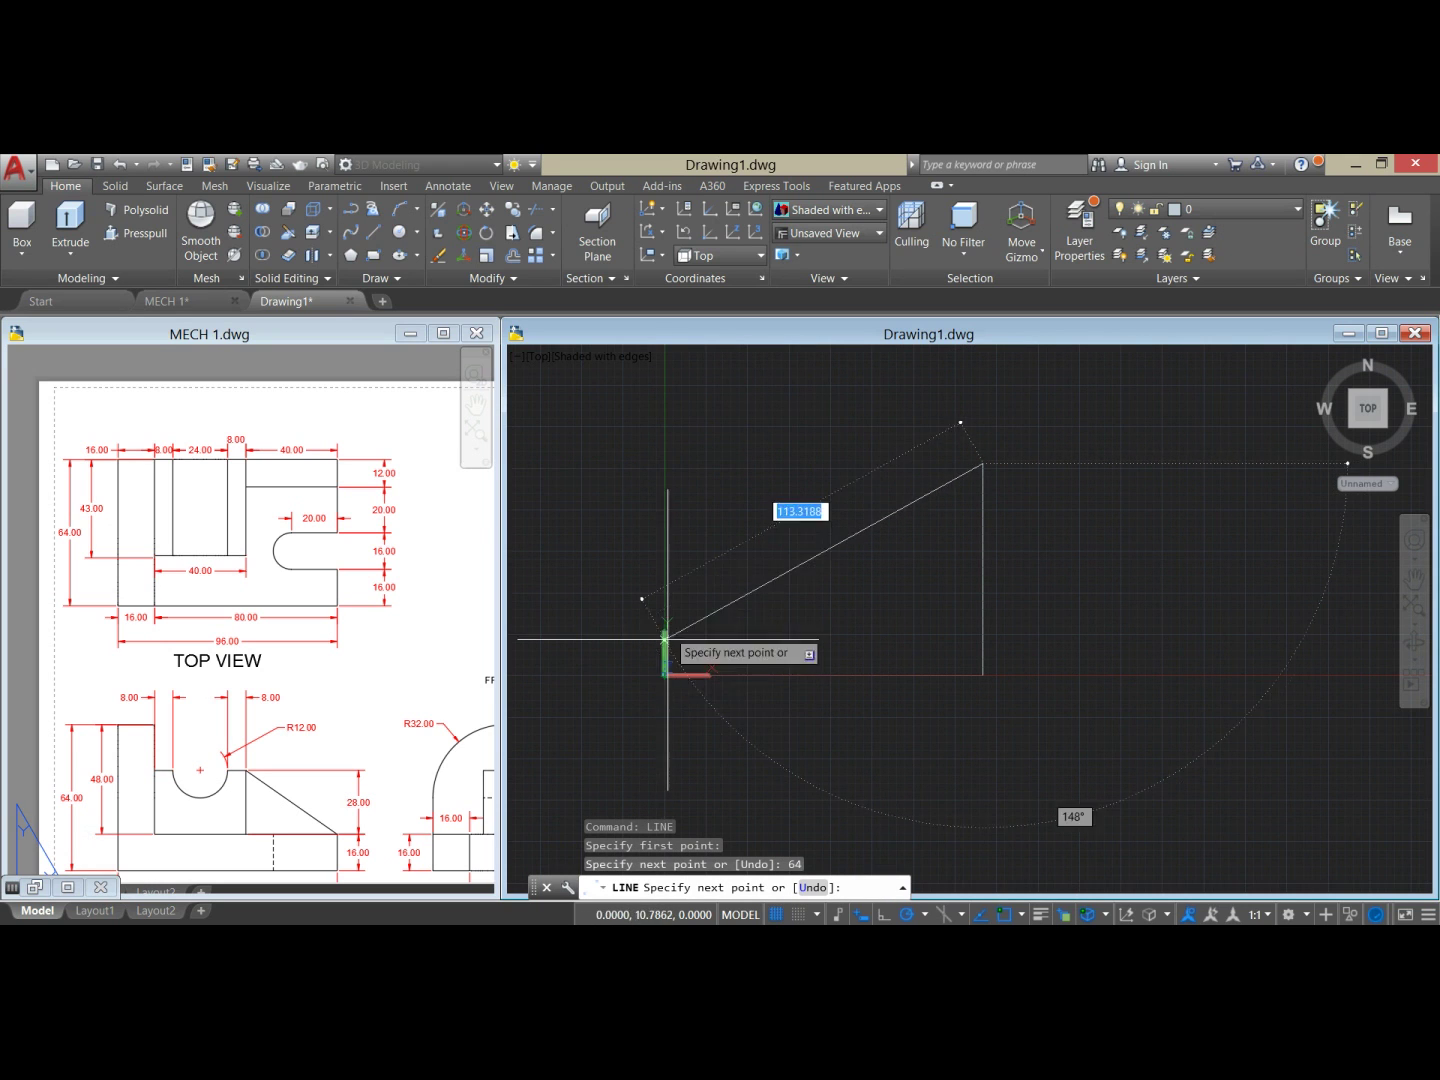
pyautogui.click(673, 470)
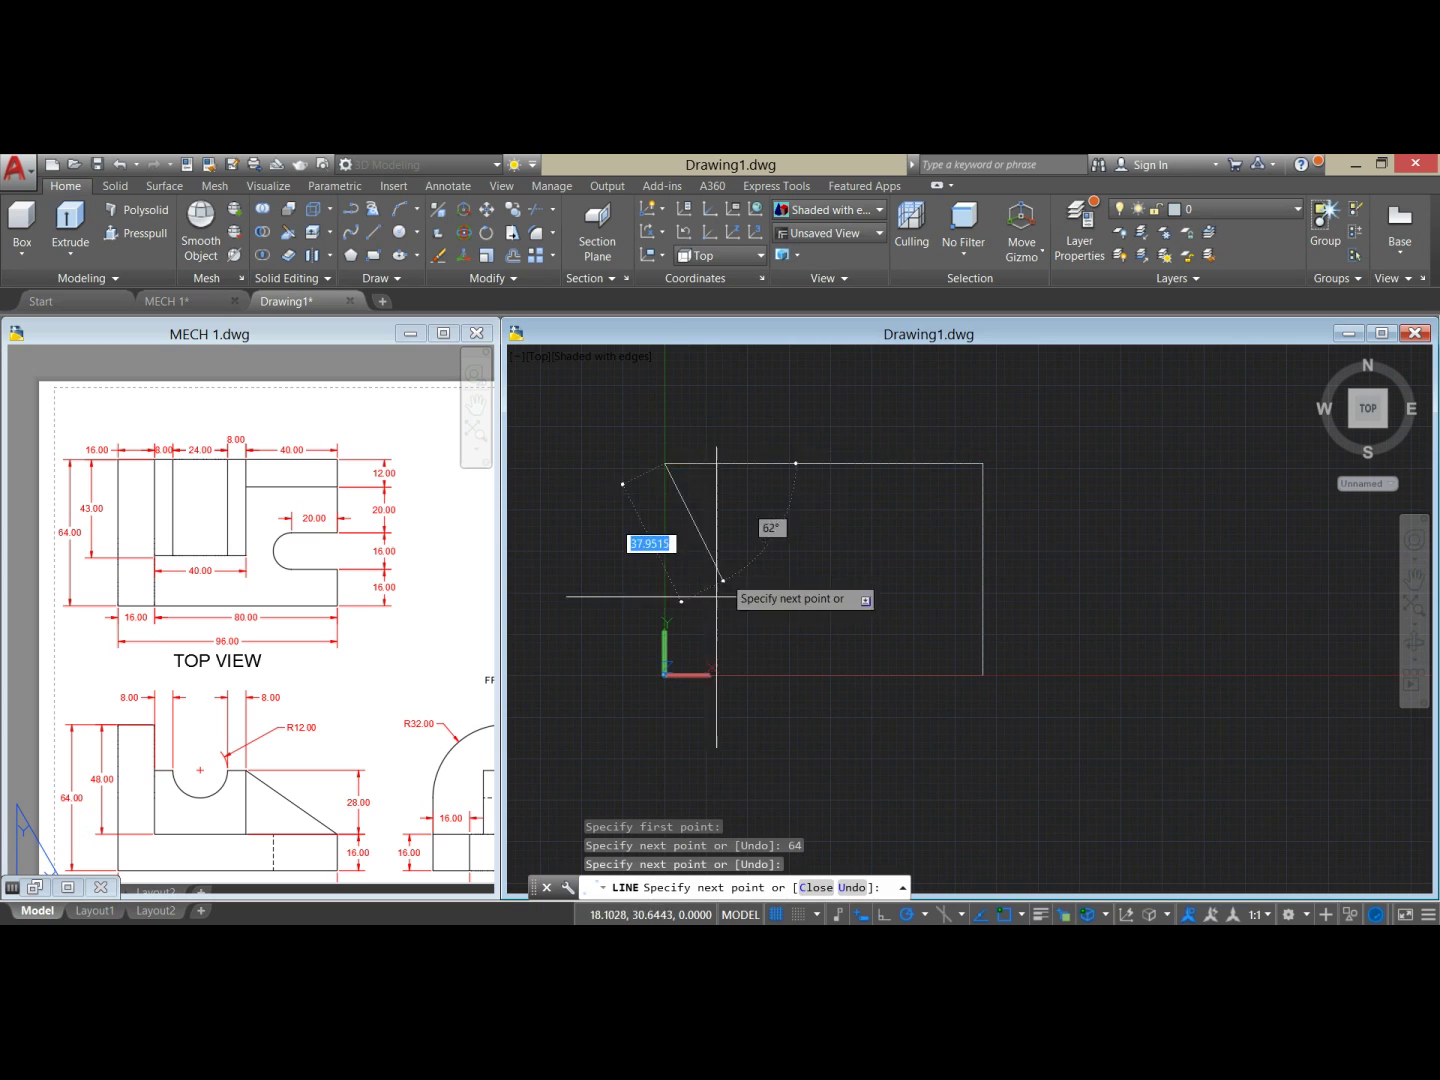
pyautogui.click(665, 675)
pyautogui.rightClick(770, 584)
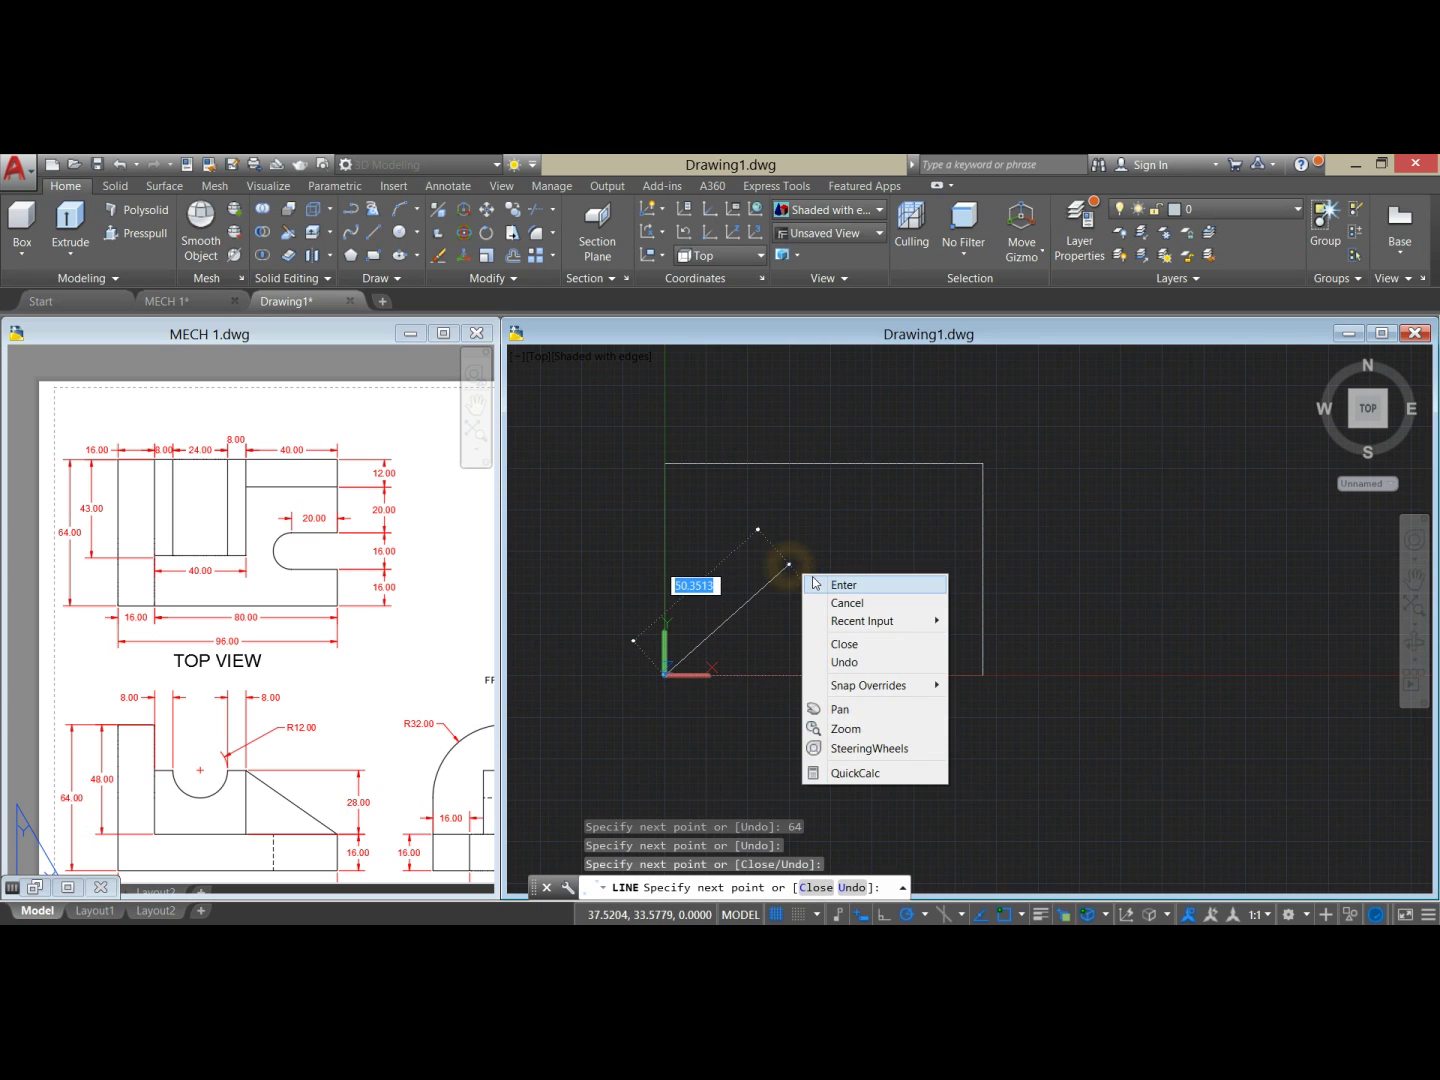
pyautogui.click(820, 582)
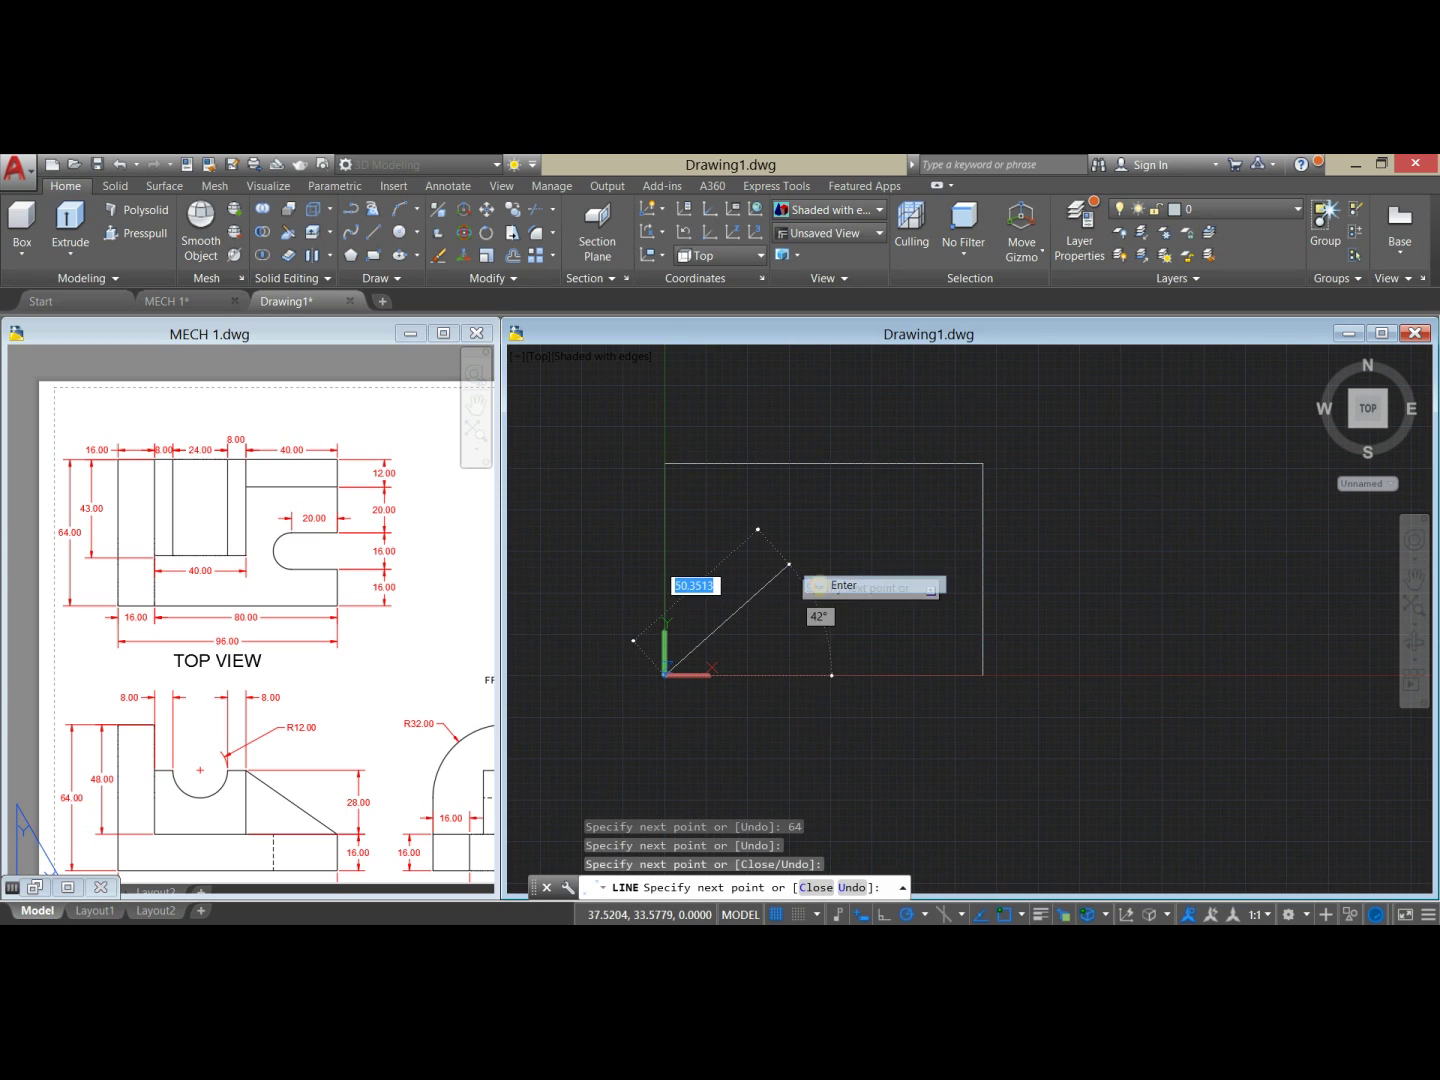
# Step: Join the rectangle's four lines into a single polyline with a crossing window
pyautogui.click(868, 563)
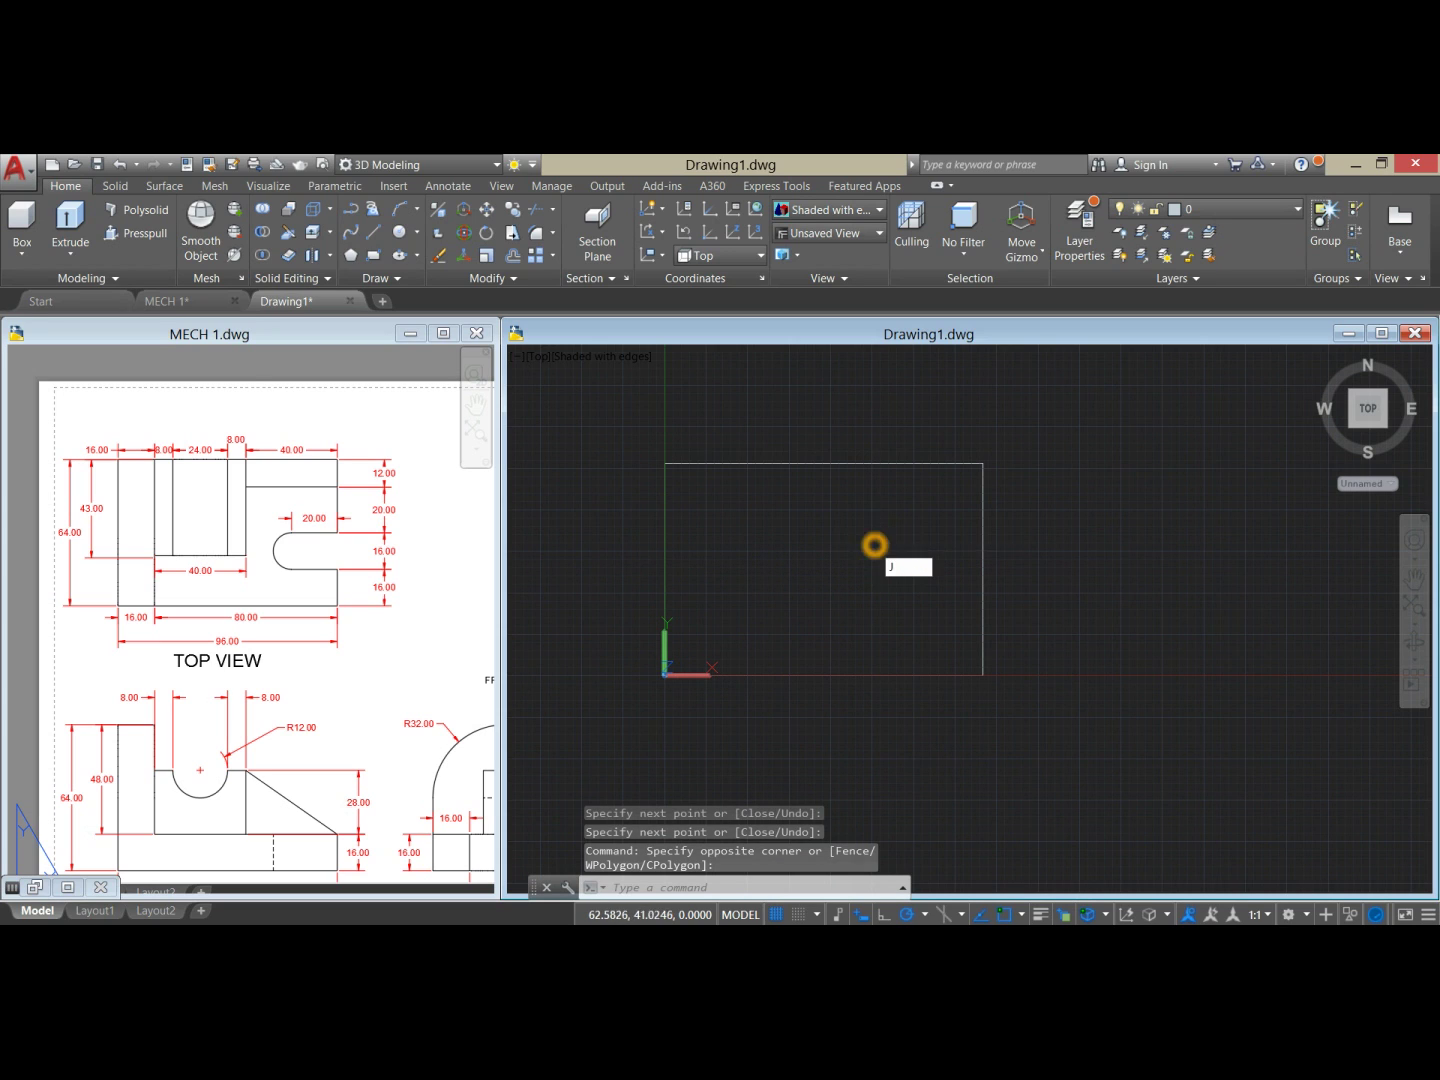
pyautogui.press('Return')
pyautogui.click(1021, 708)
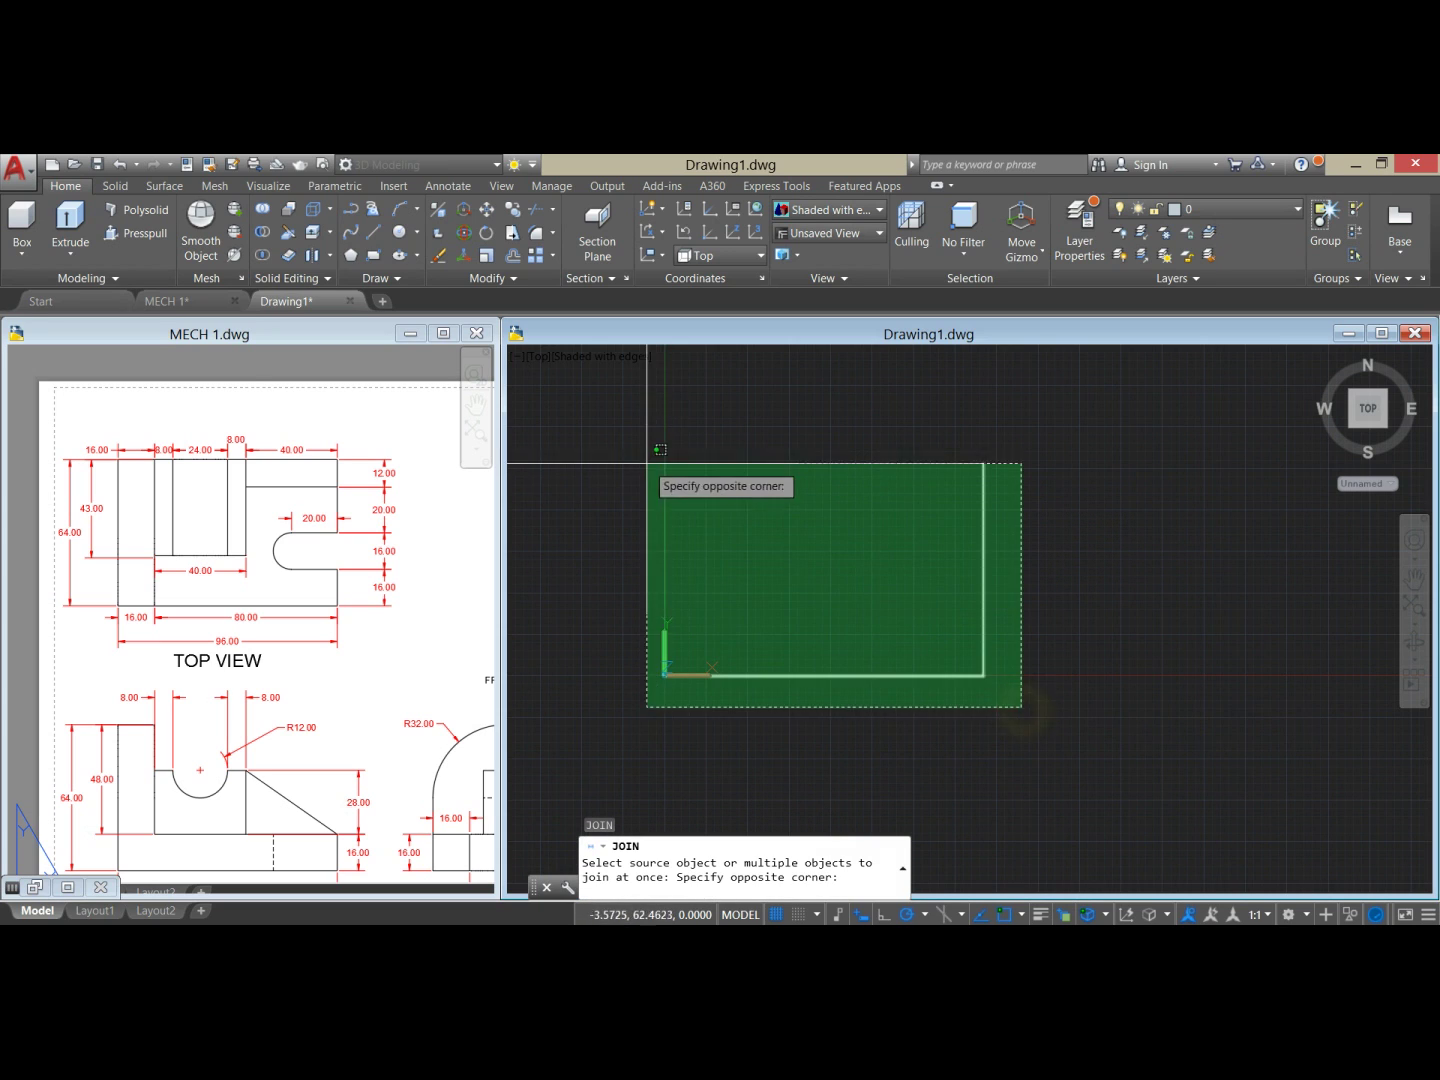
pyautogui.click(618, 422)
pyautogui.press('Return')
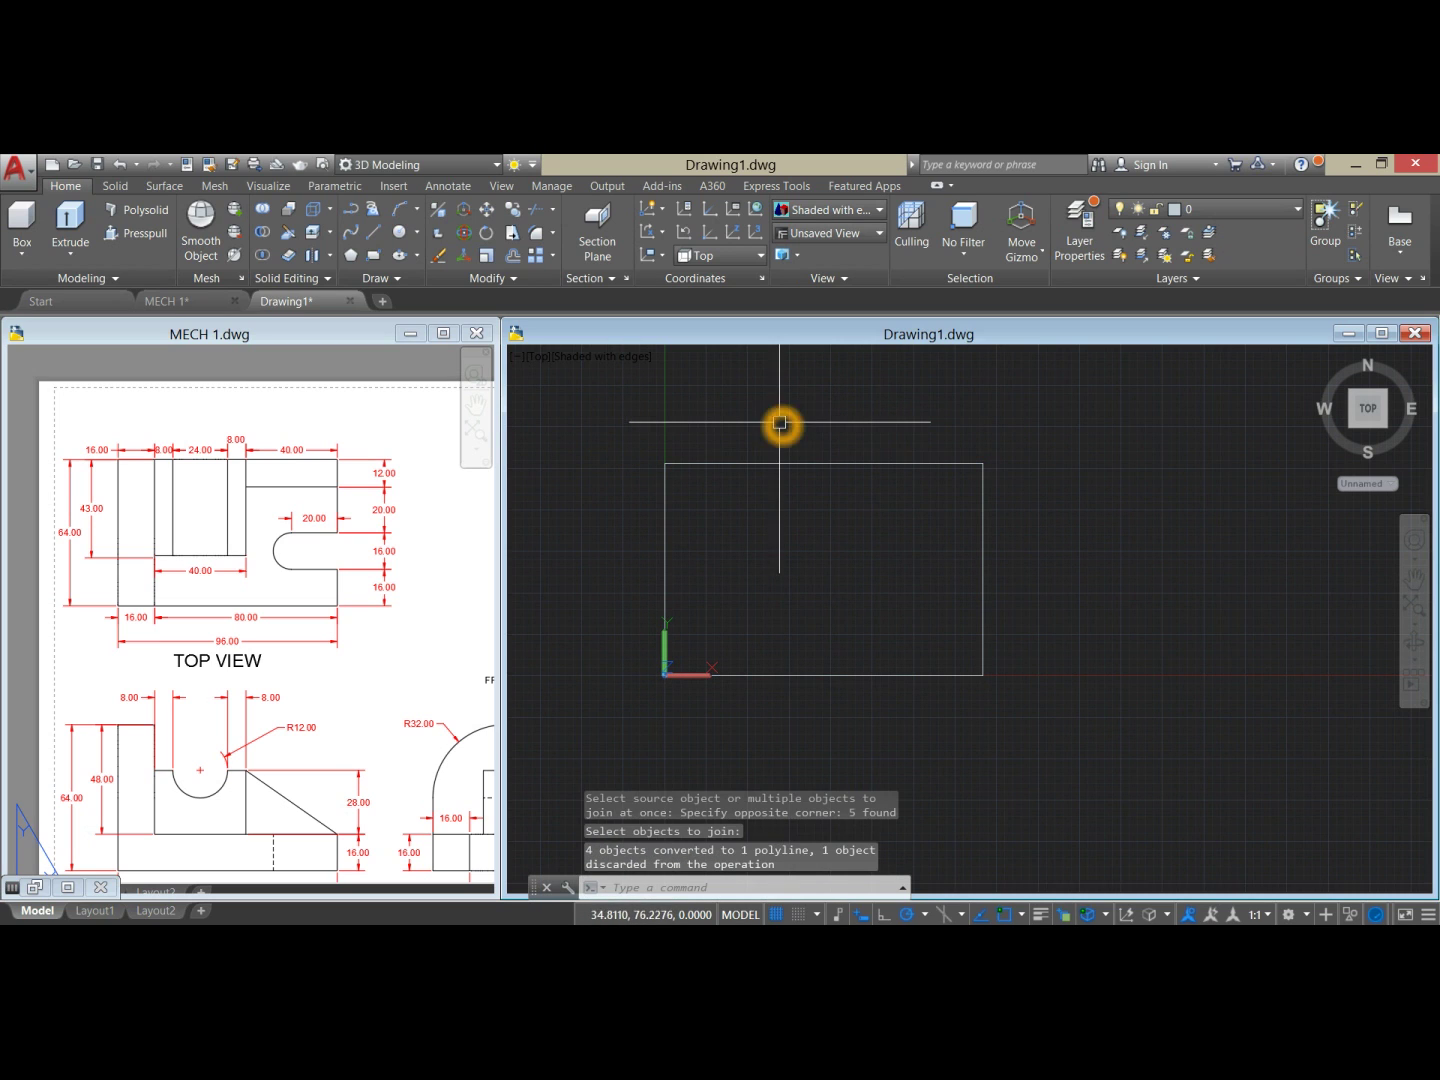
pyautogui.click(880, 450)
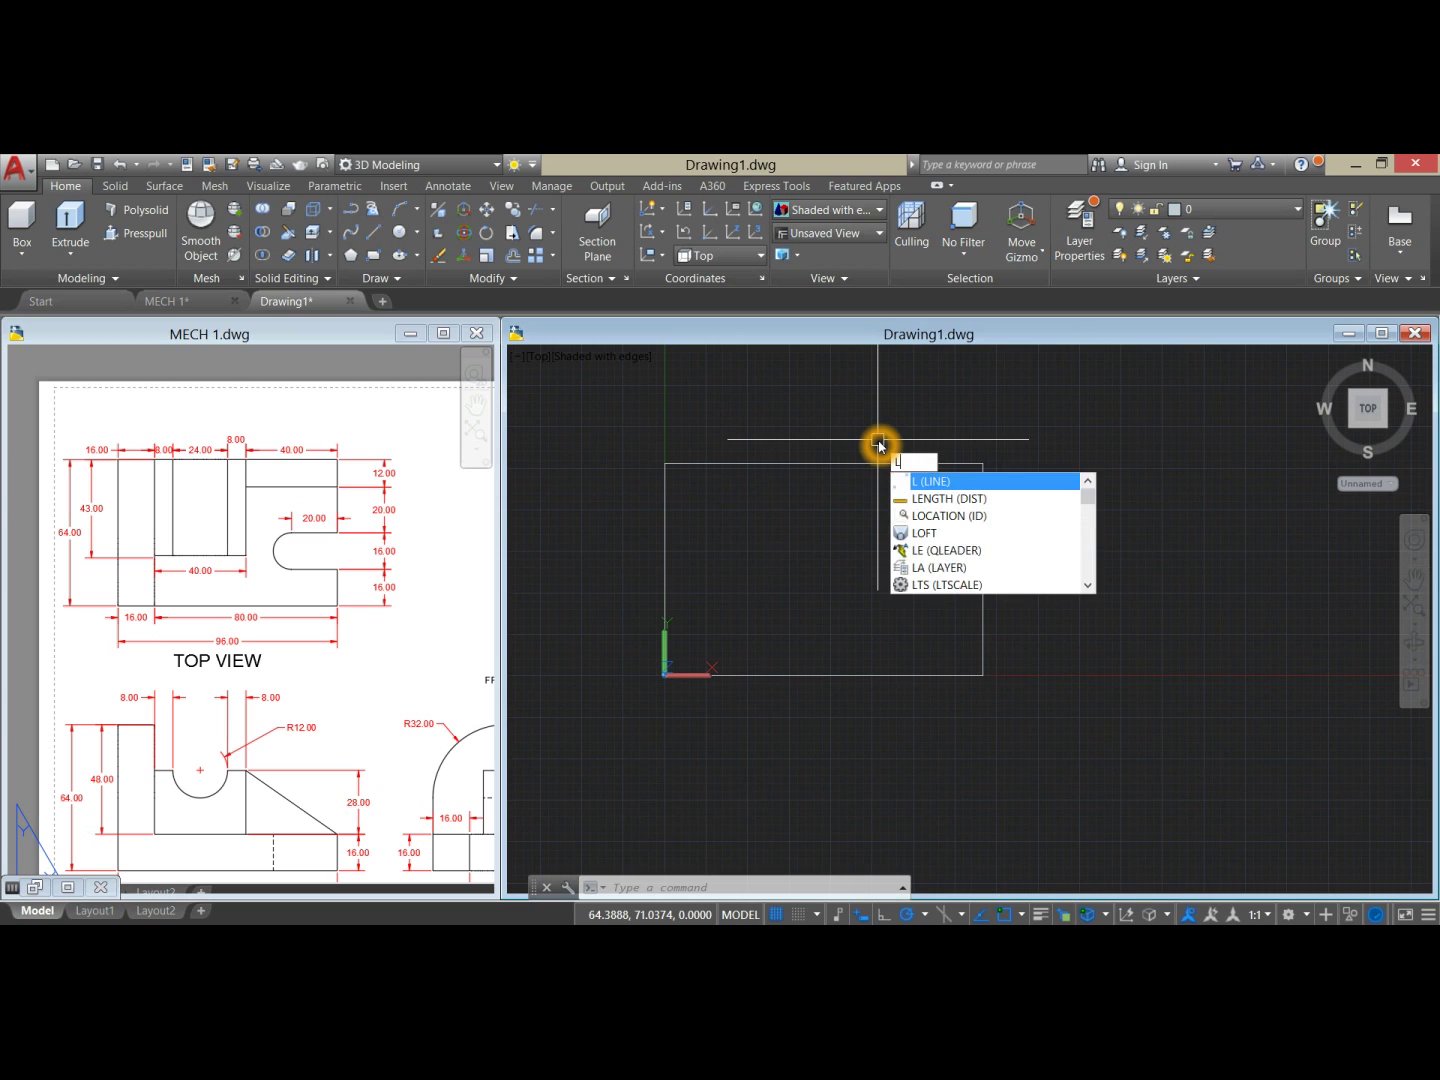
# Step: Draw a line from 16 units right of the left corner, perpendicular up to the top edge
pyautogui.press('Return')
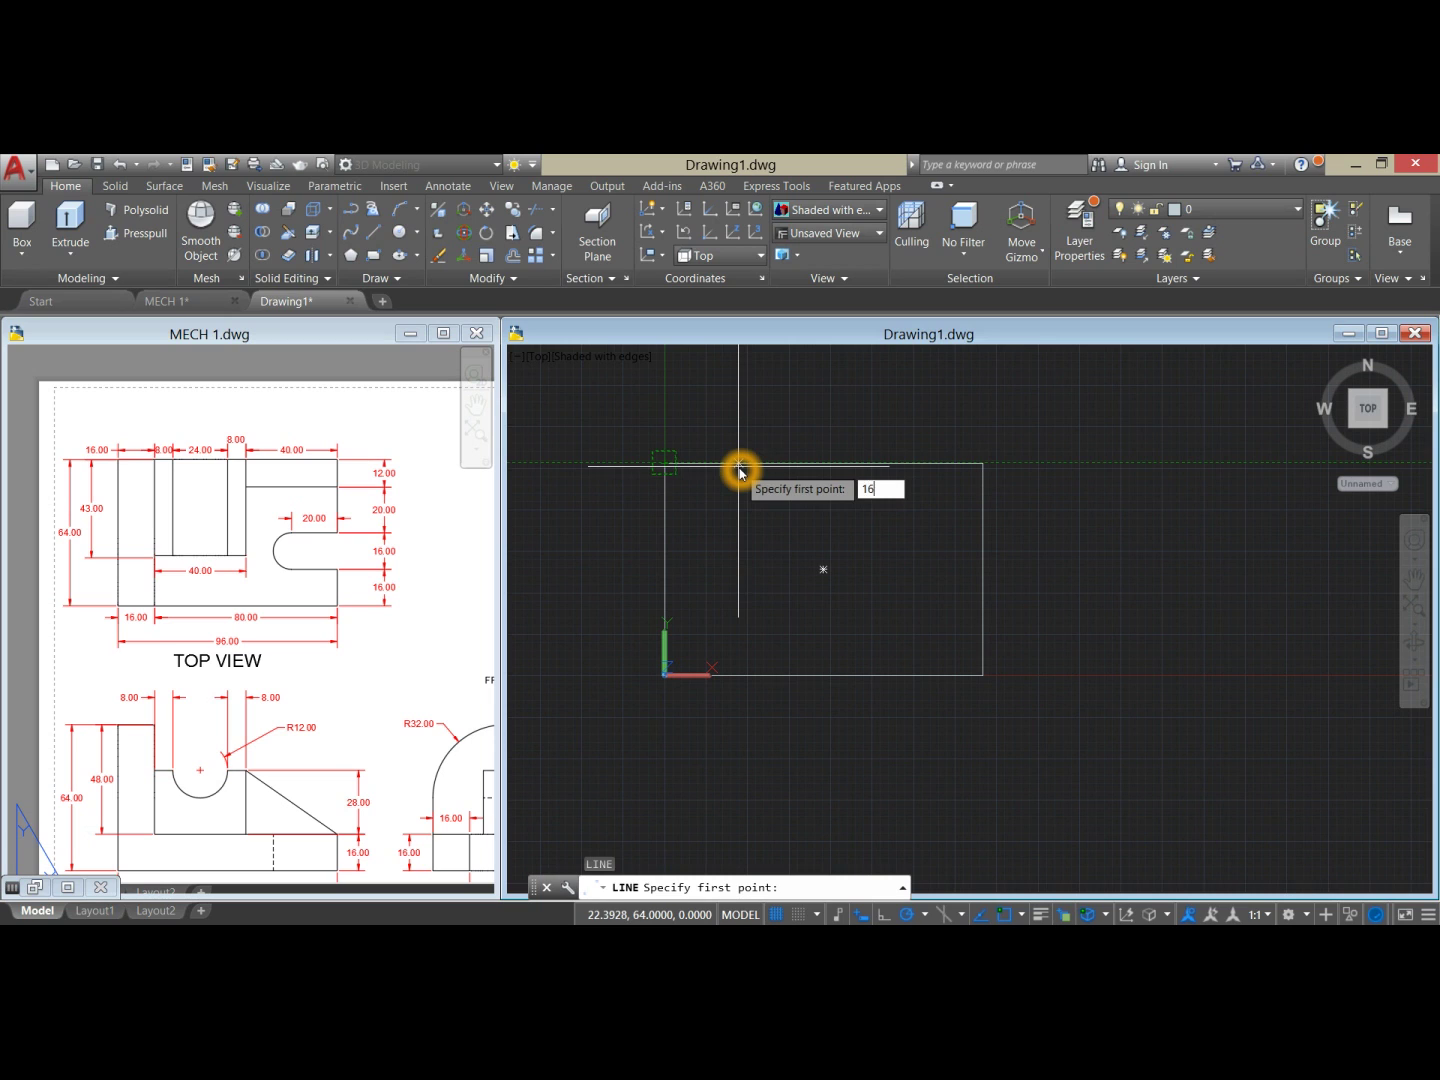
pyautogui.press('Return')
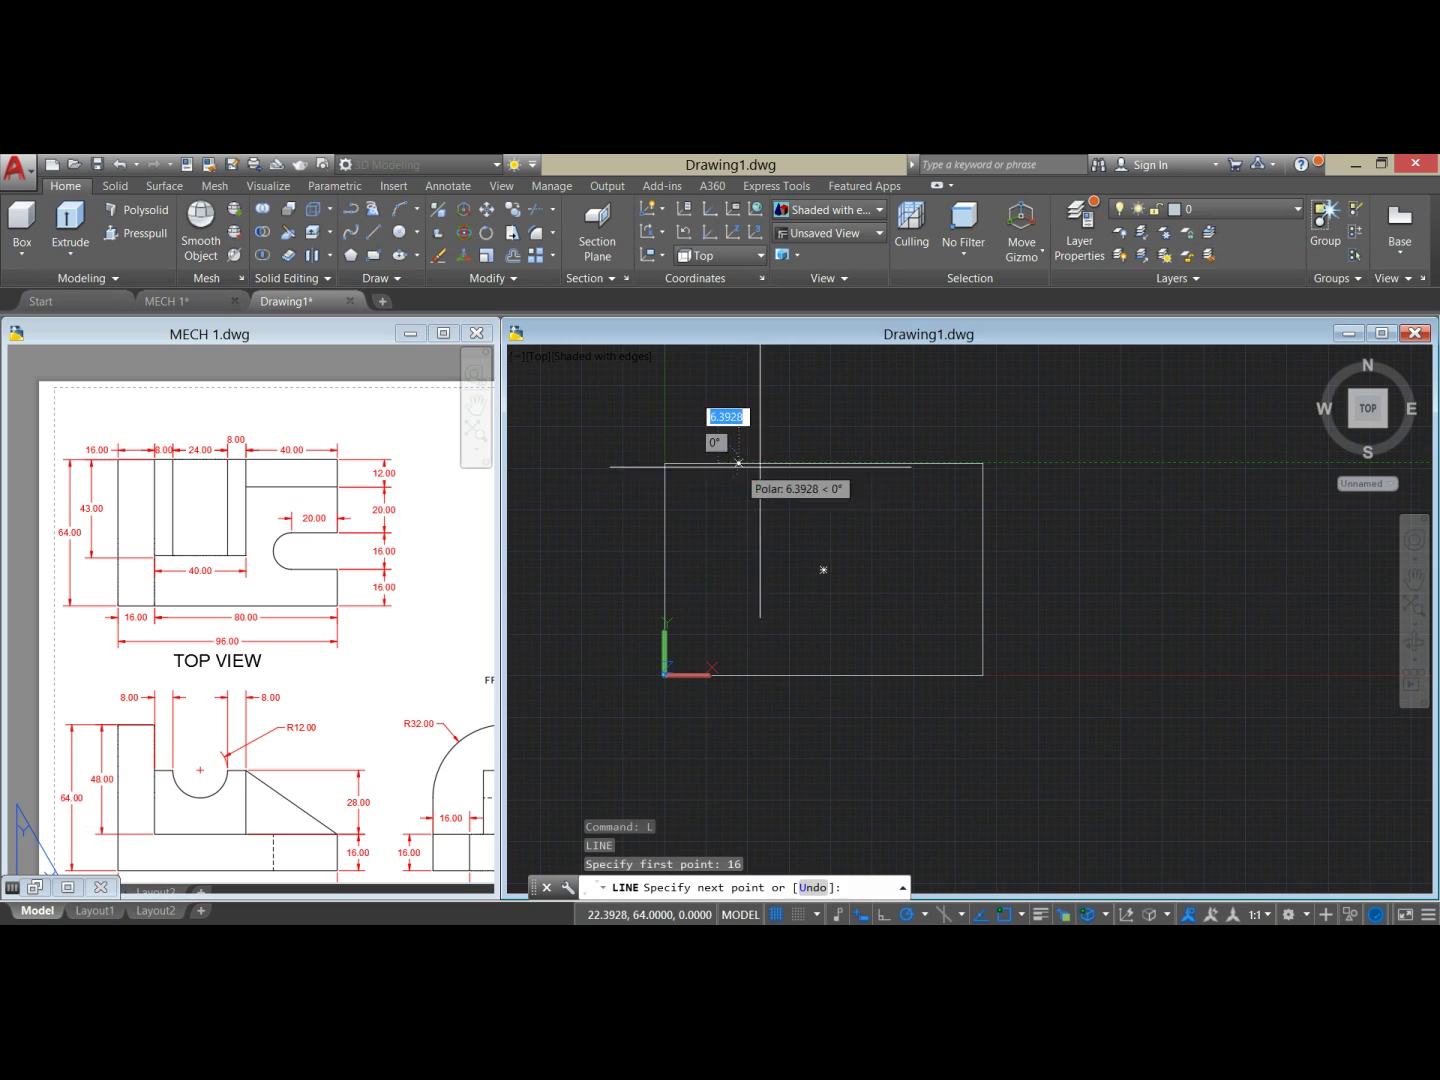
pyautogui.keyDown('shift'); pyautogui.rightClick(717, 676); pyautogui.keyUp('shift')
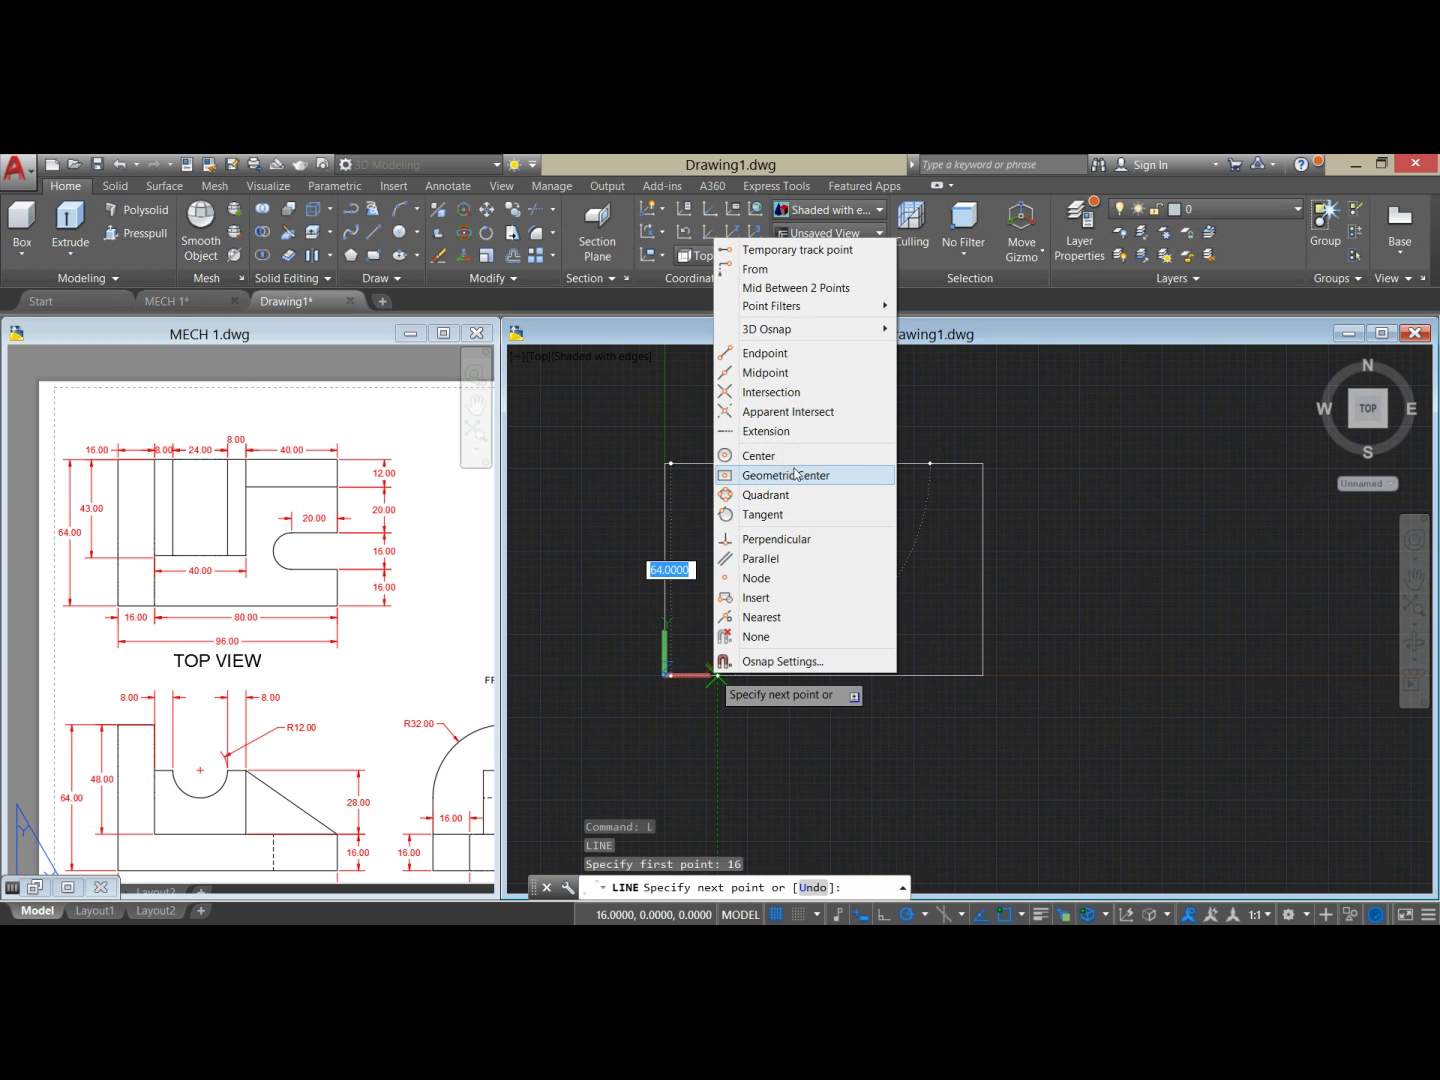
pyautogui.click(768, 539)
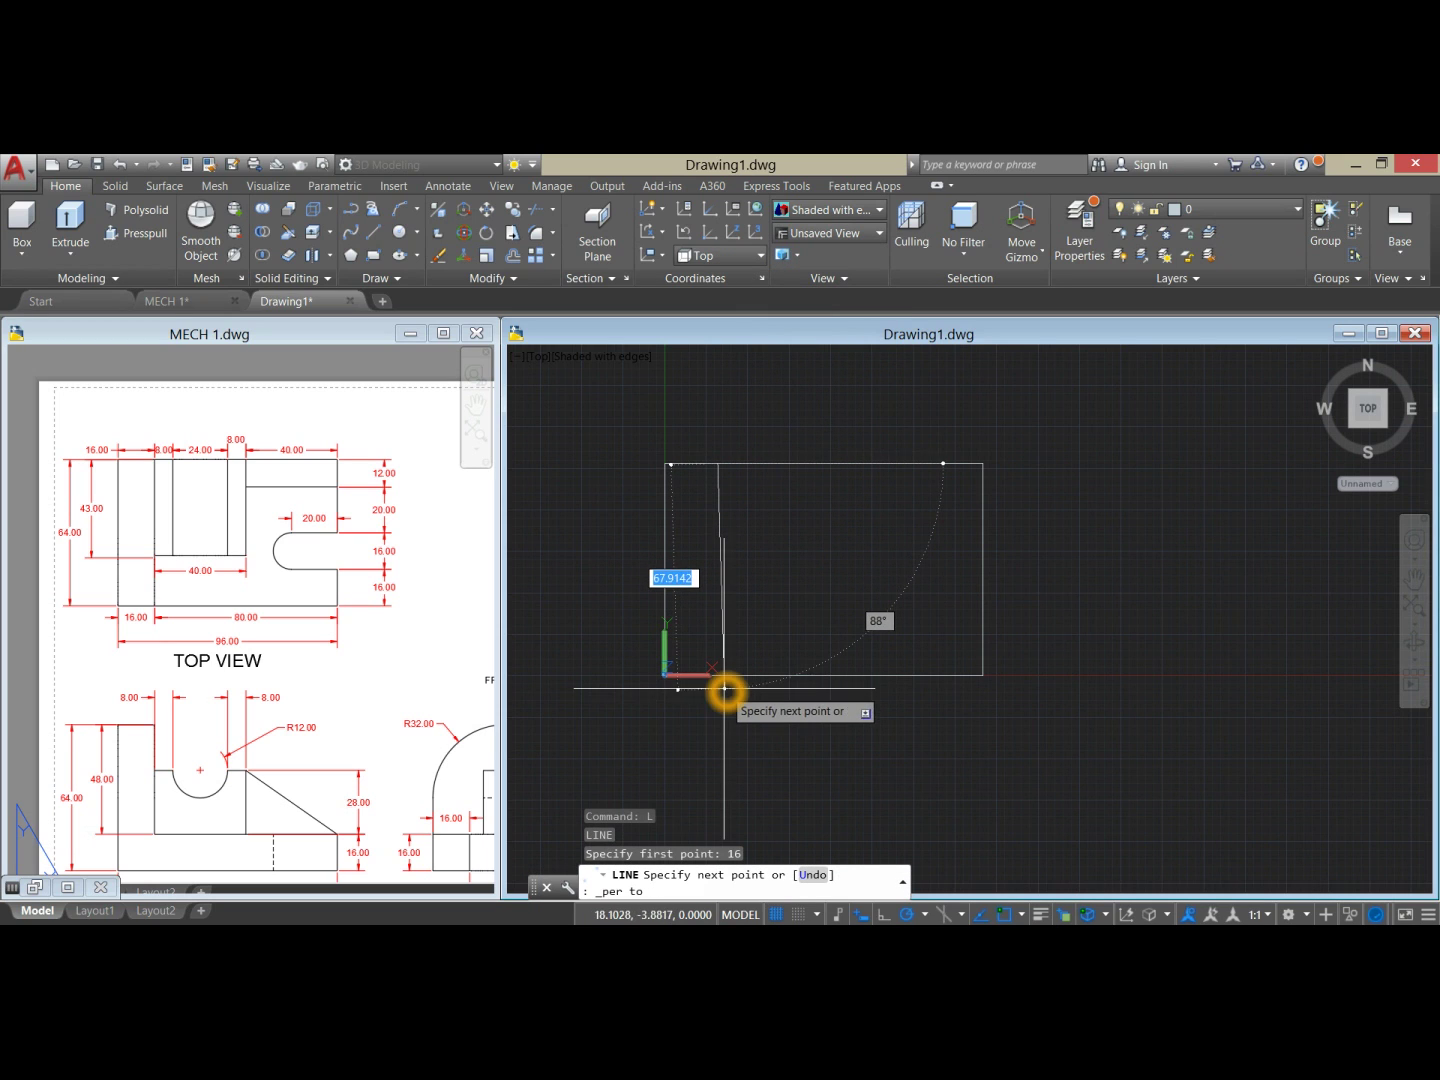
pyautogui.click(723, 687)
pyautogui.rightClick(759, 541)
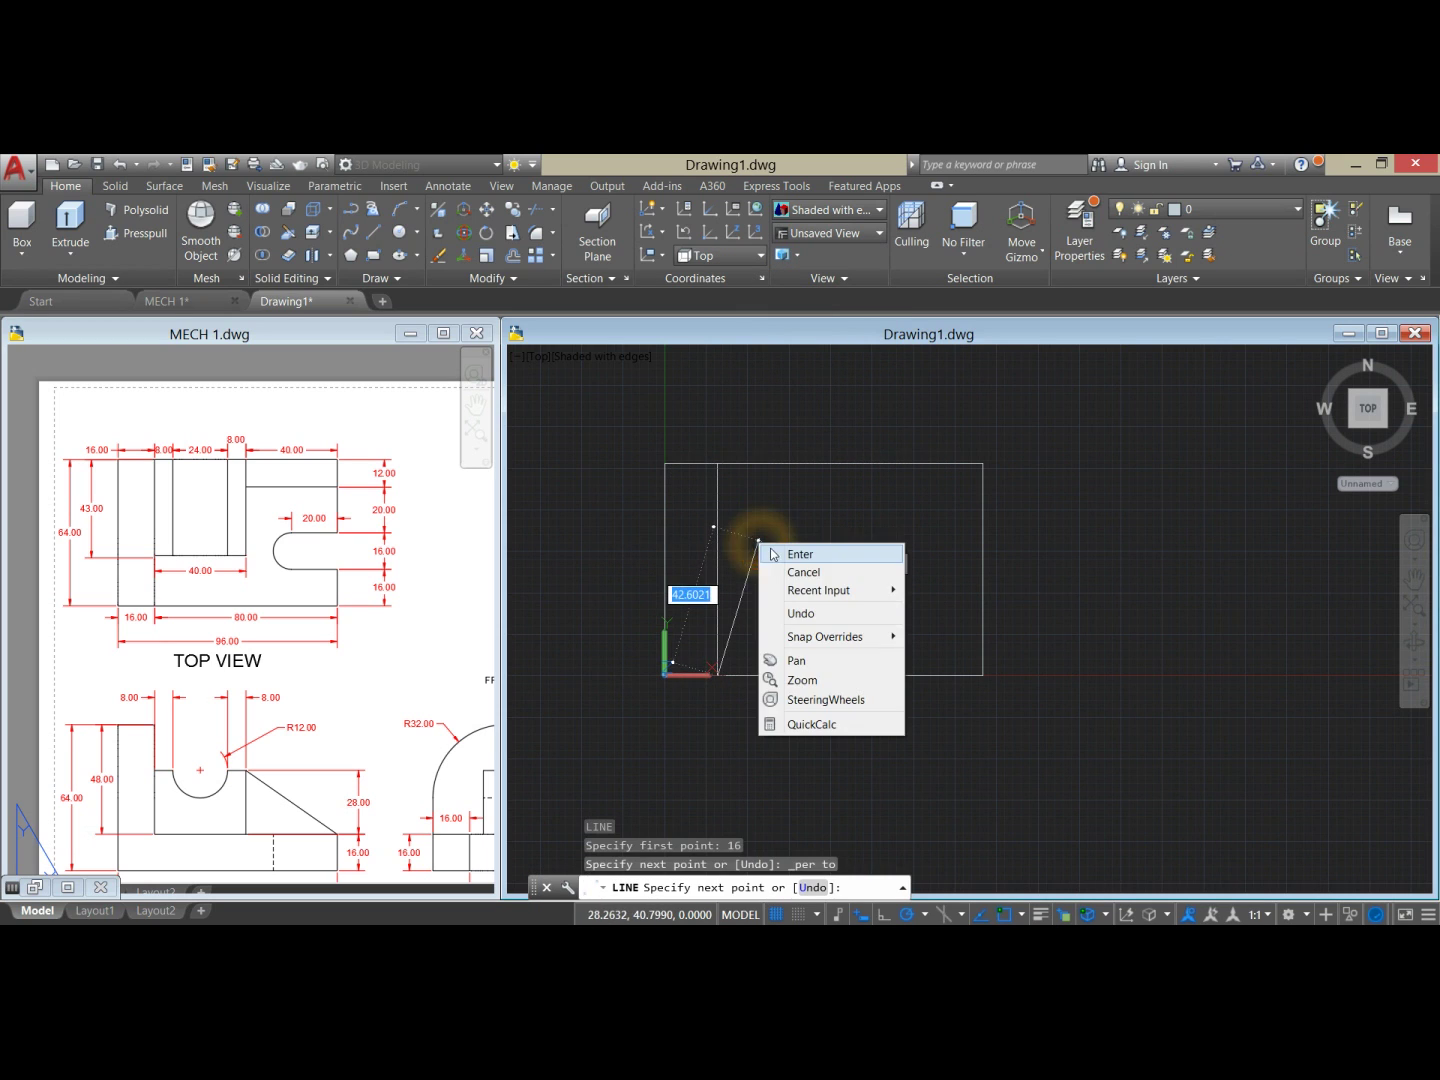
pyautogui.click(772, 554)
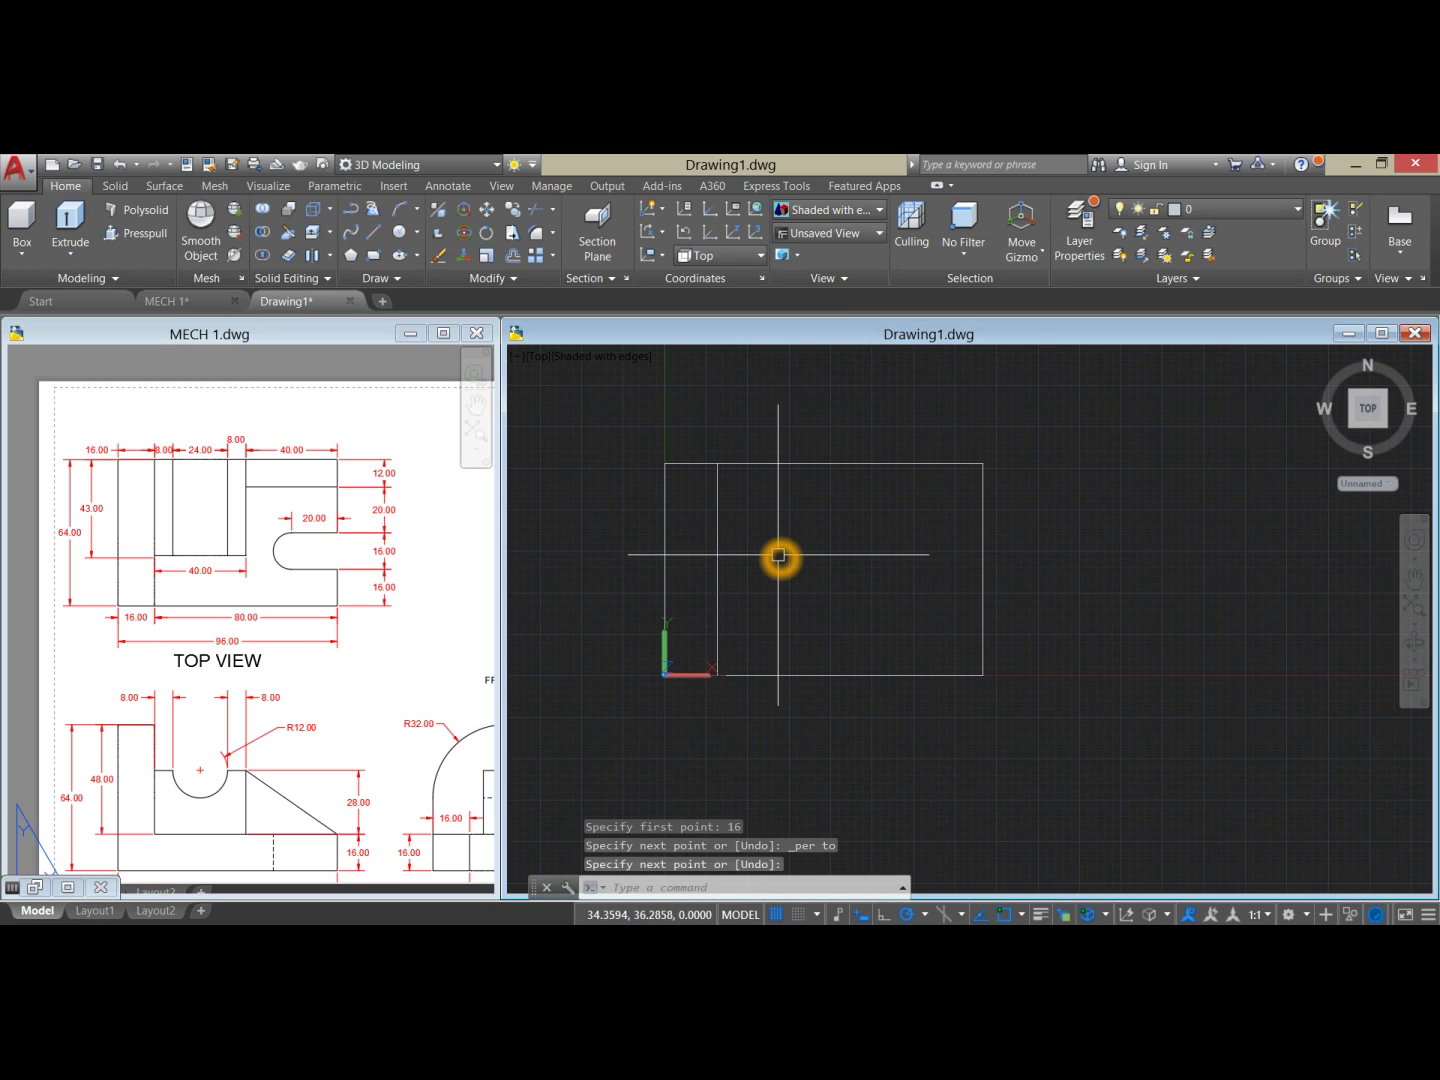
# Step: Start a line 8 units right of the divider's top and drop it 43 units straight down
pyautogui.write('L')
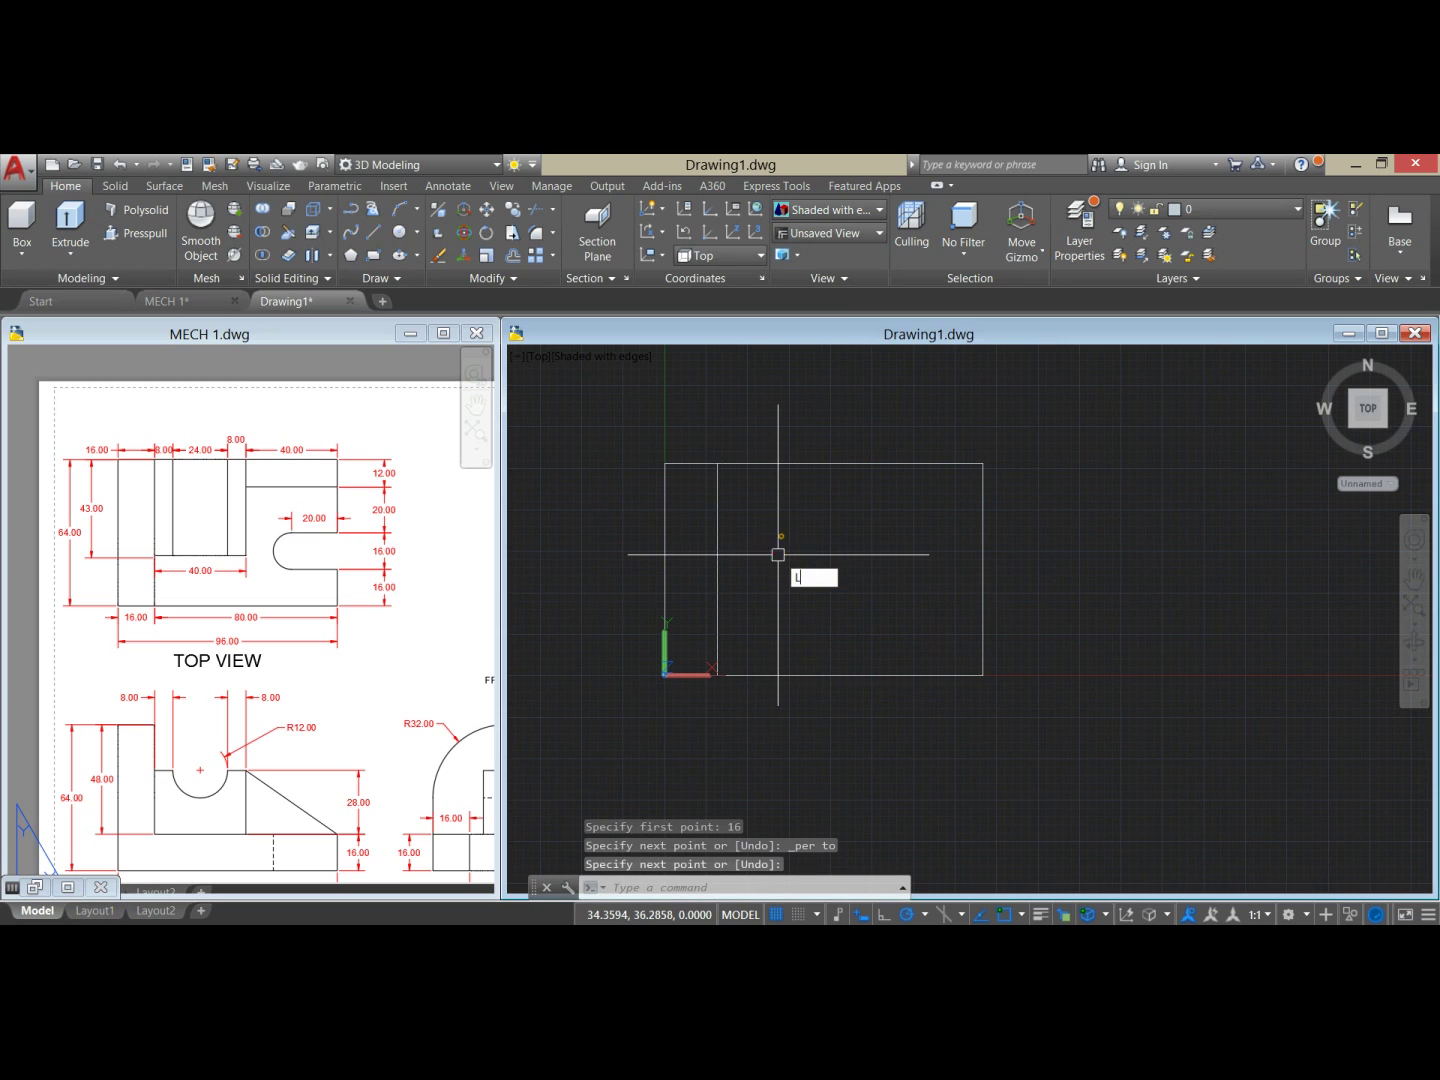
pyautogui.press('Return')
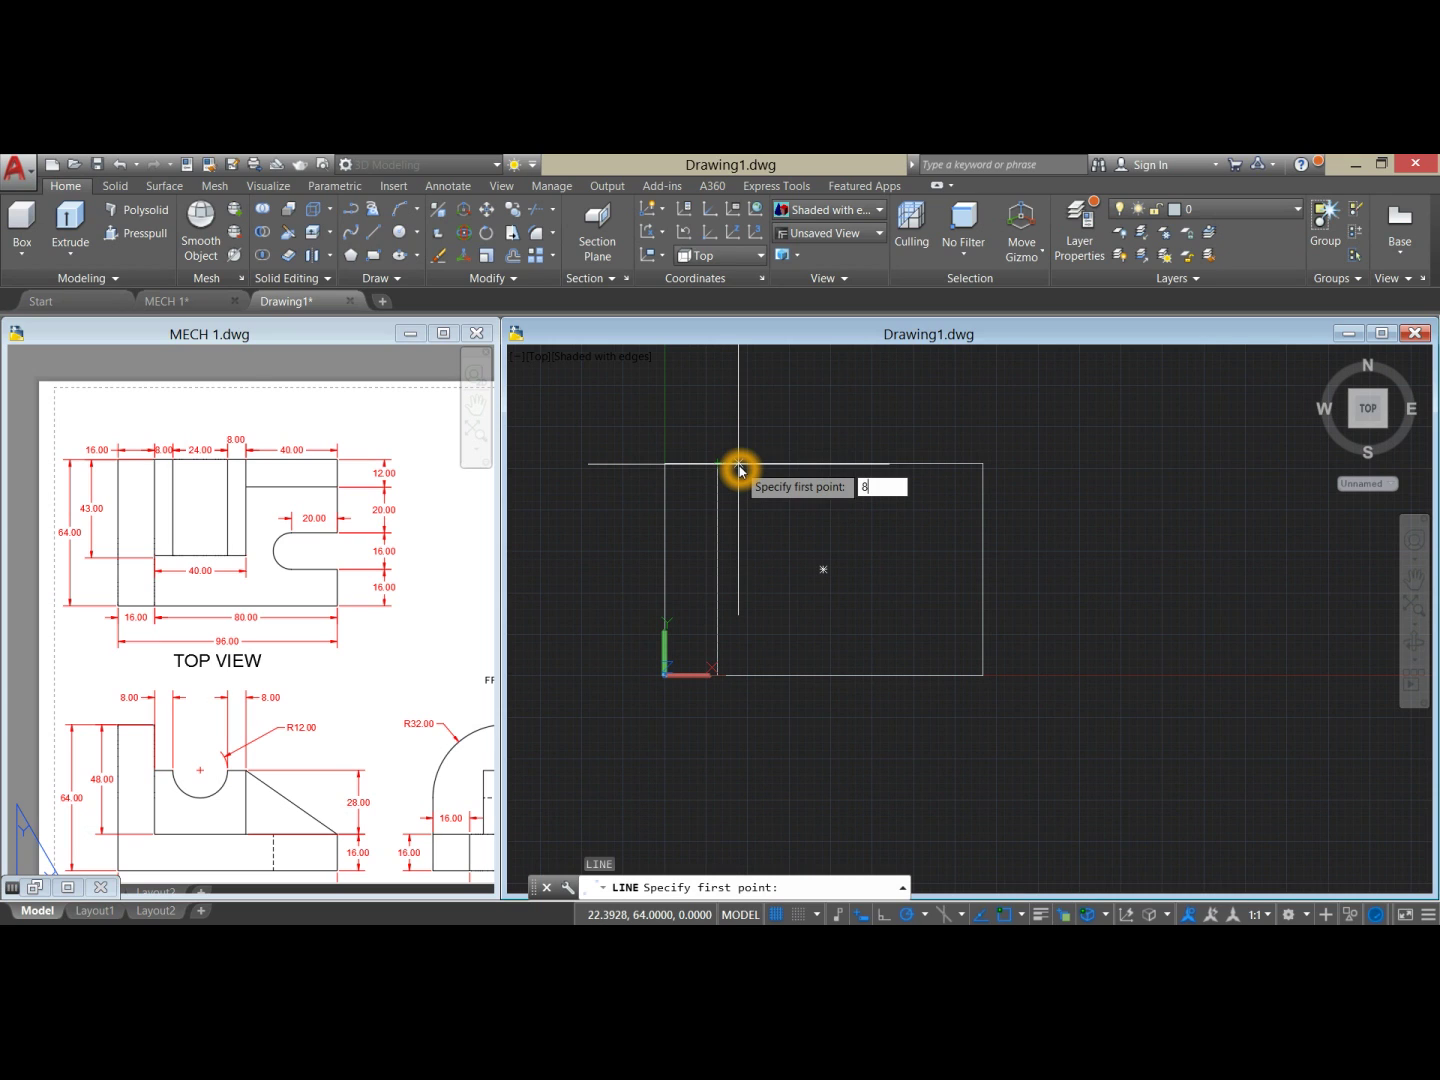
pyautogui.write('8')
pyautogui.press('Return')
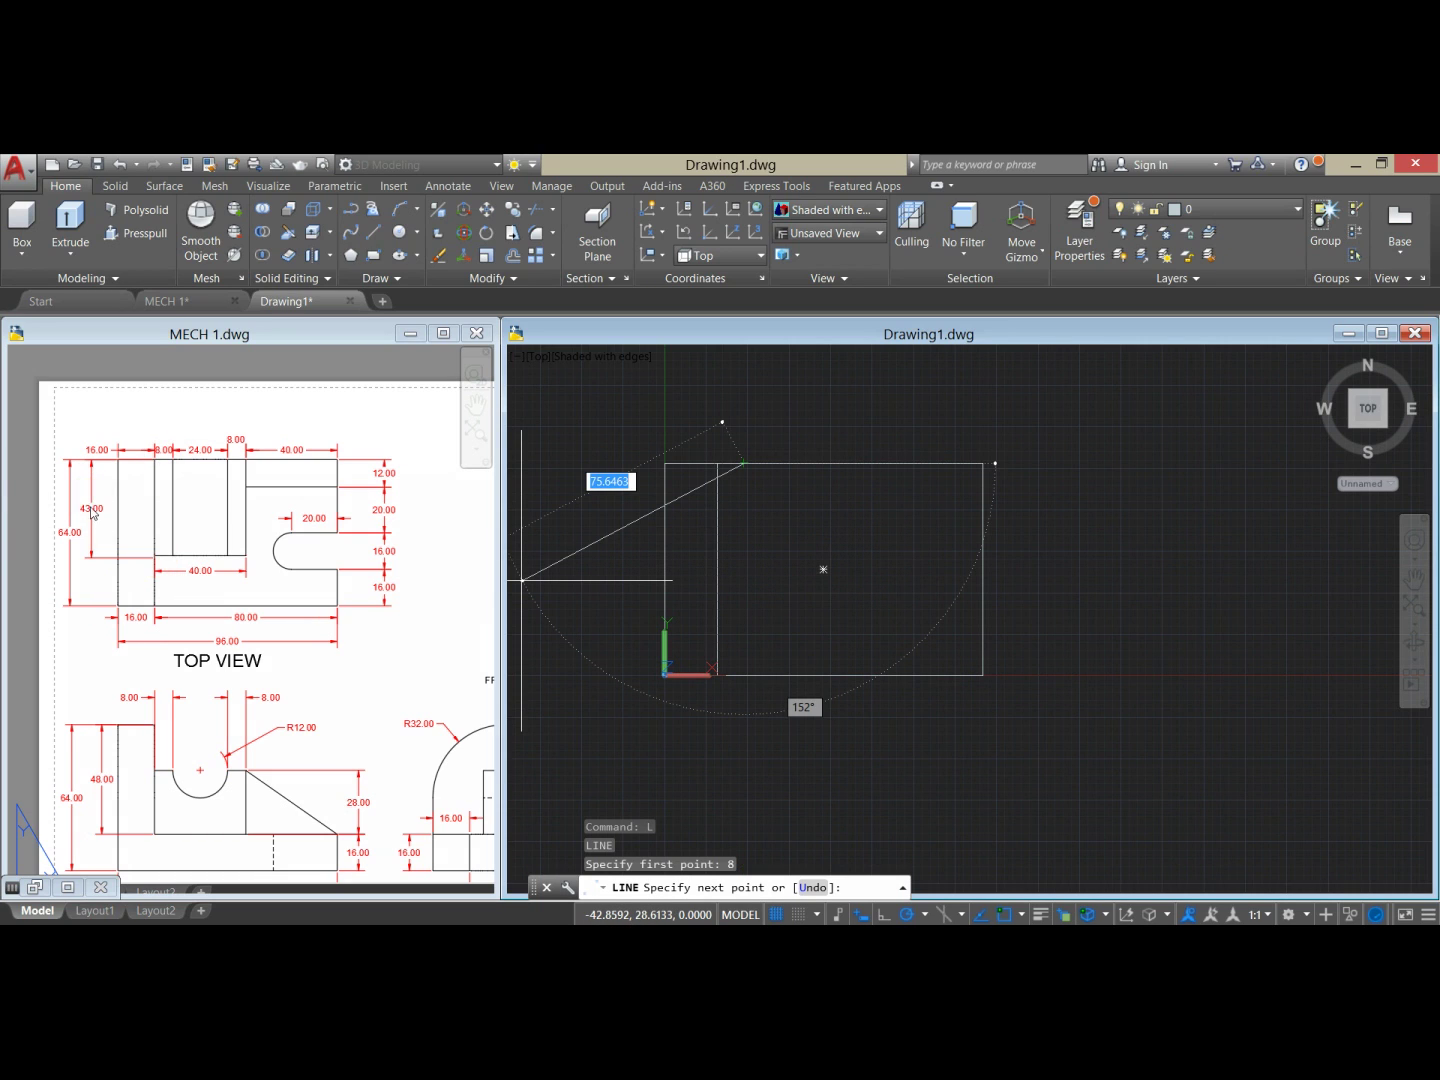
pyautogui.click(745, 573)
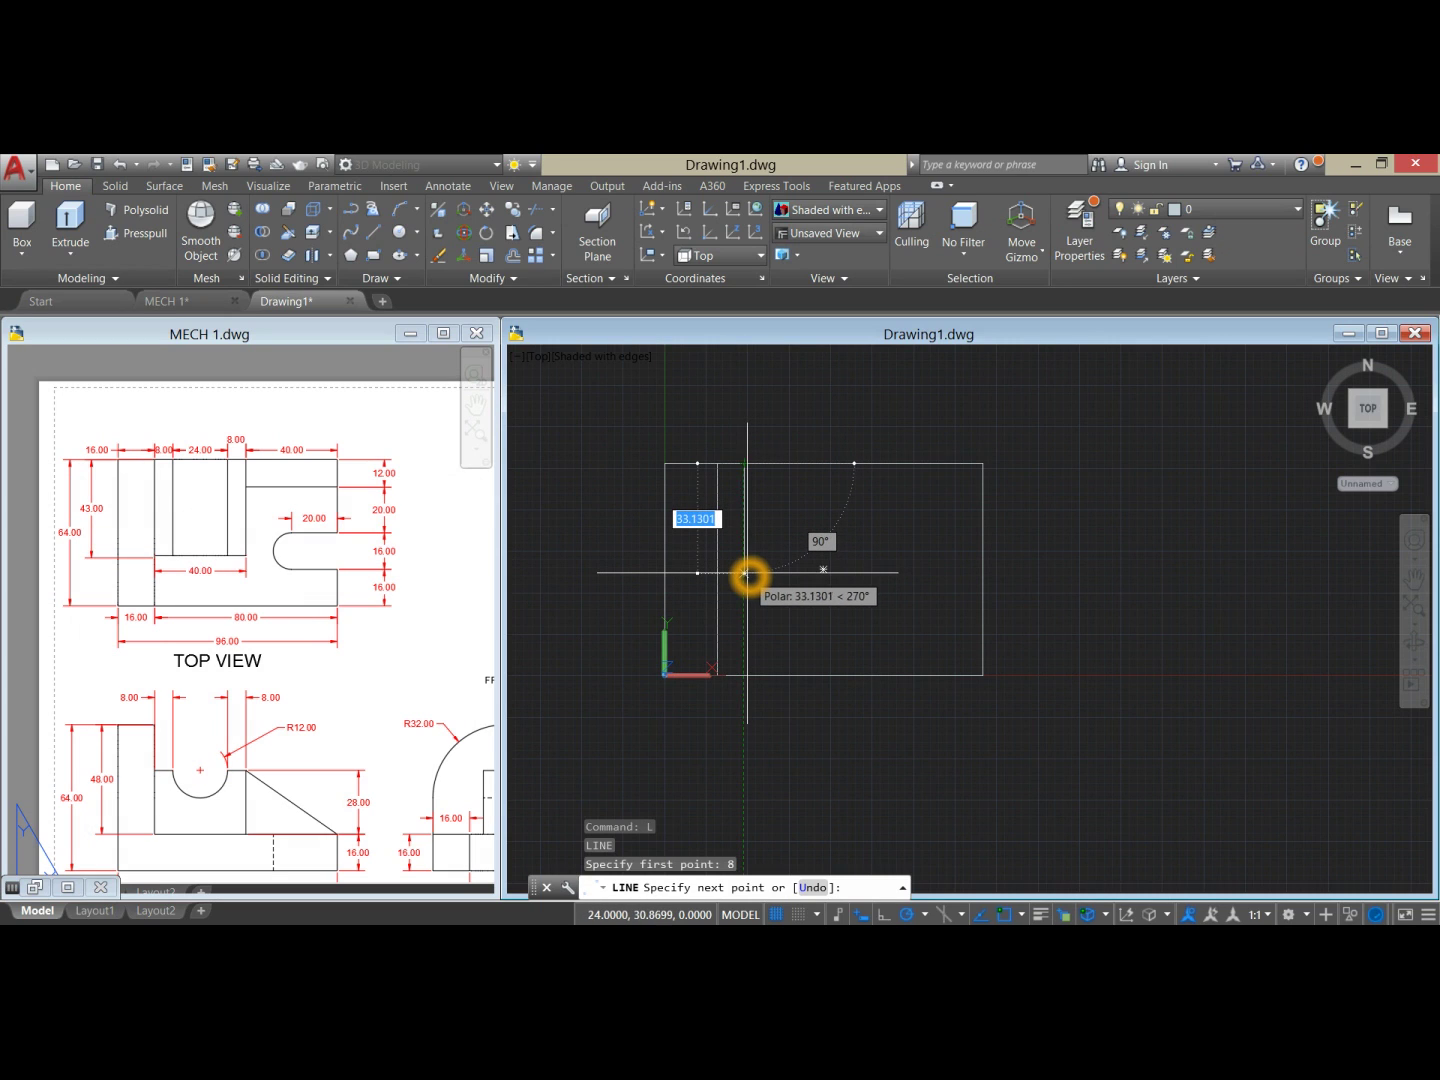
pyautogui.write('43')
pyautogui.press('Return')
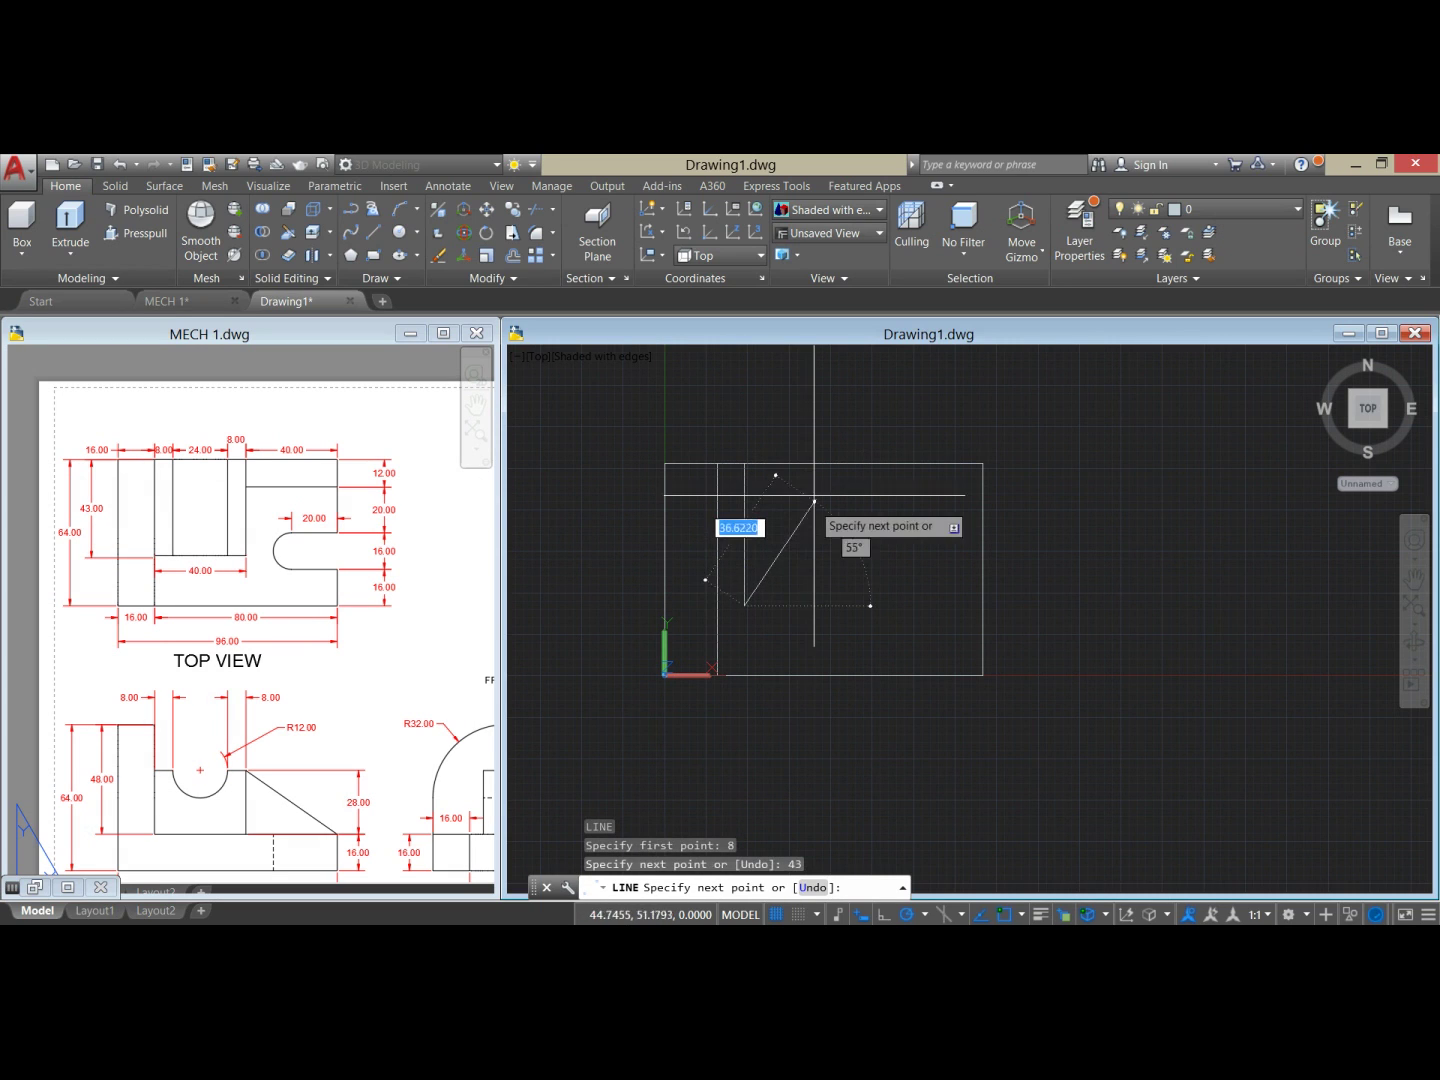
pyautogui.rightClick(822, 495)
pyautogui.click(843, 503)
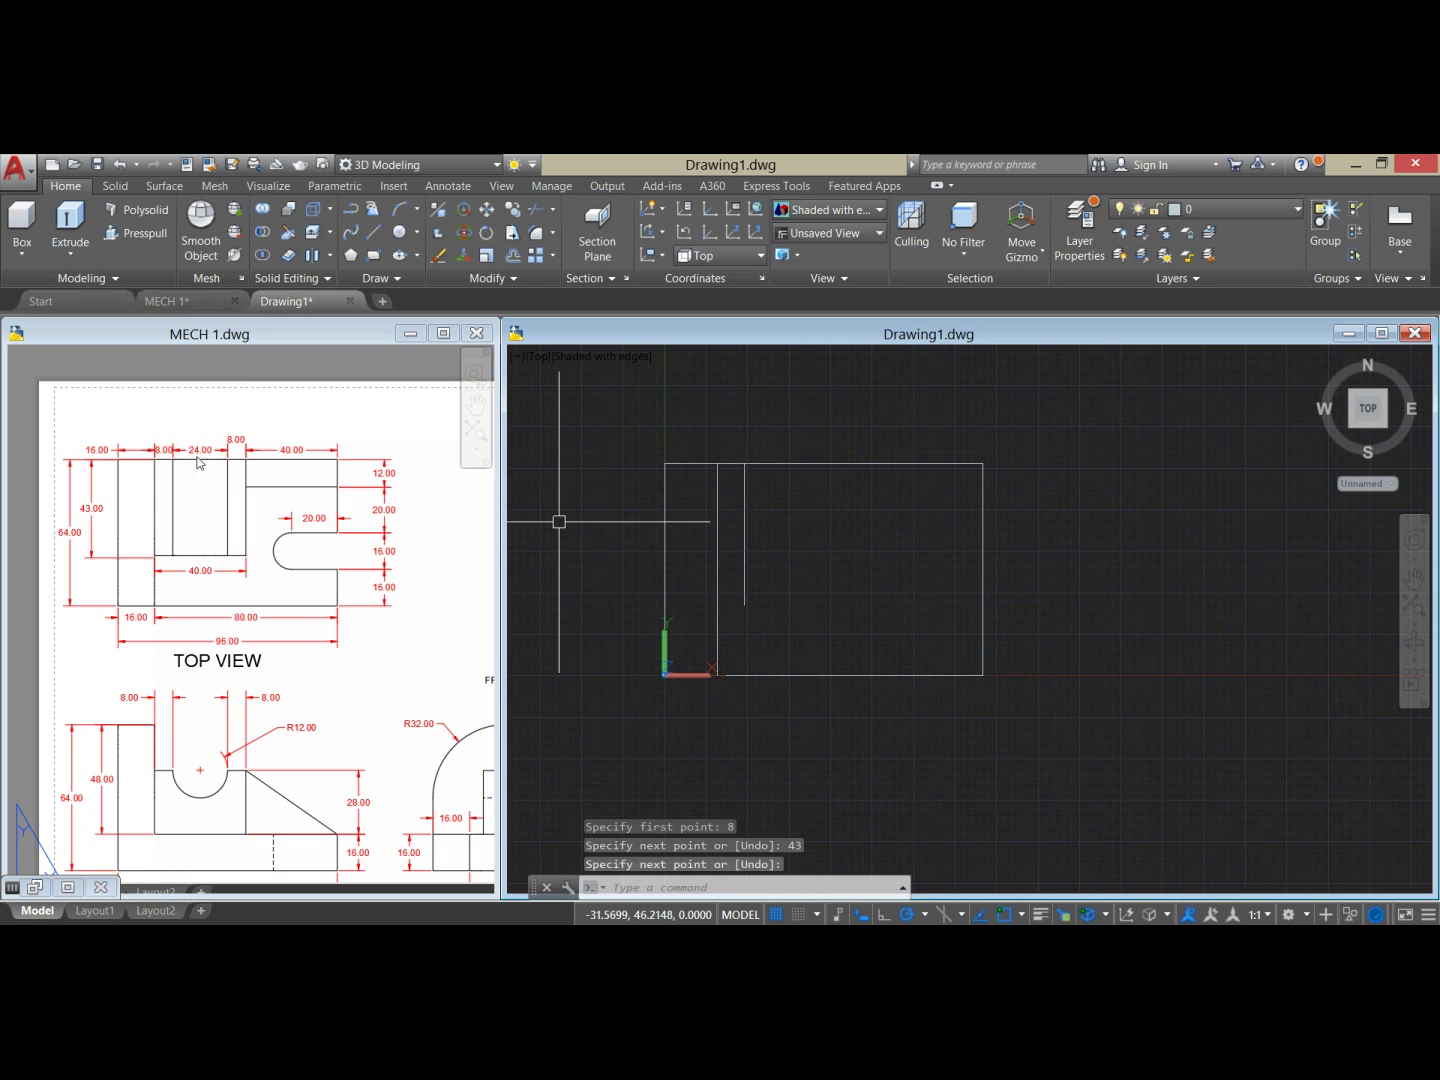
pyautogui.click(820, 517)
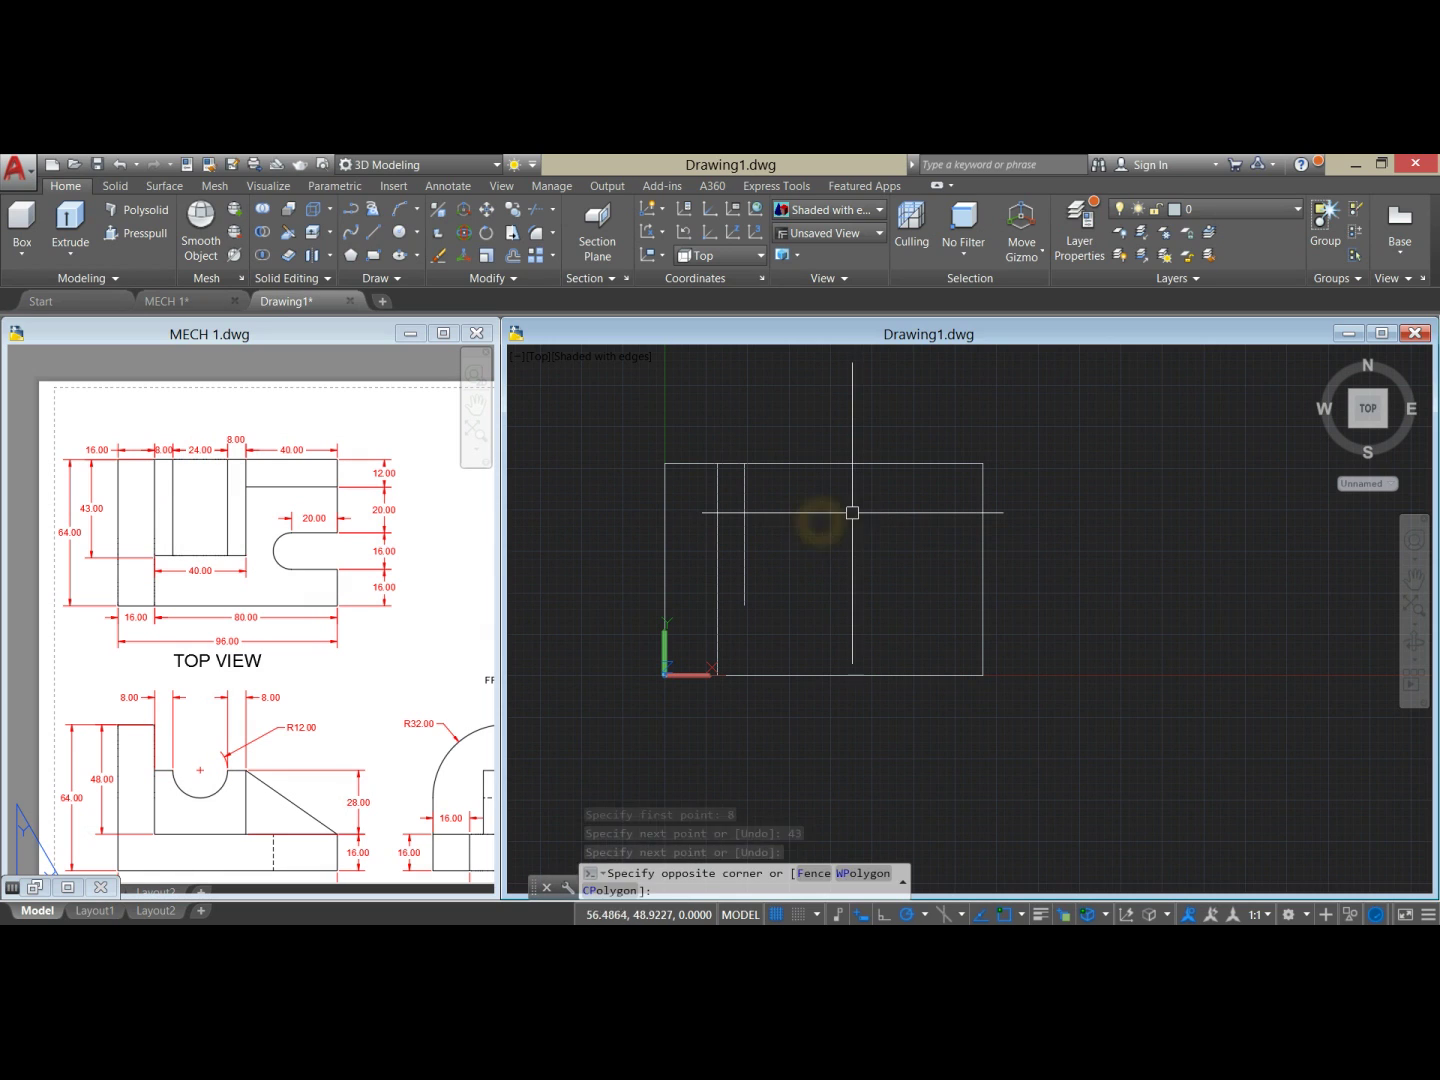
pyautogui.click(852, 513)
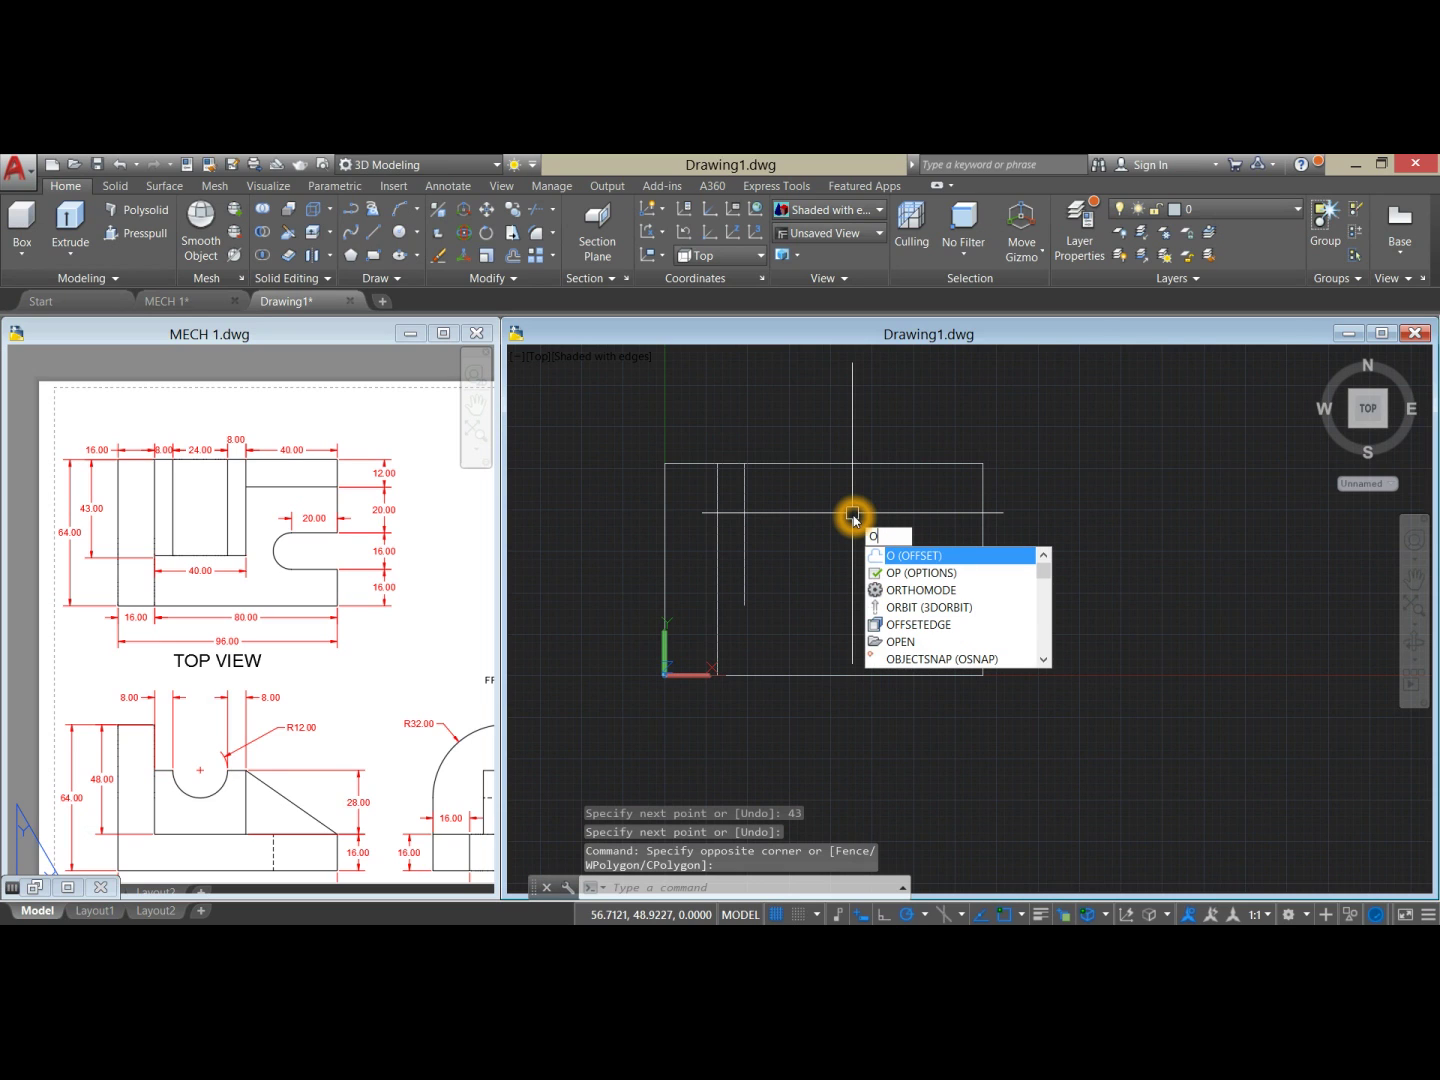
# Step: Offset the 43-unit line 24 units to the right
pyautogui.press('Return')
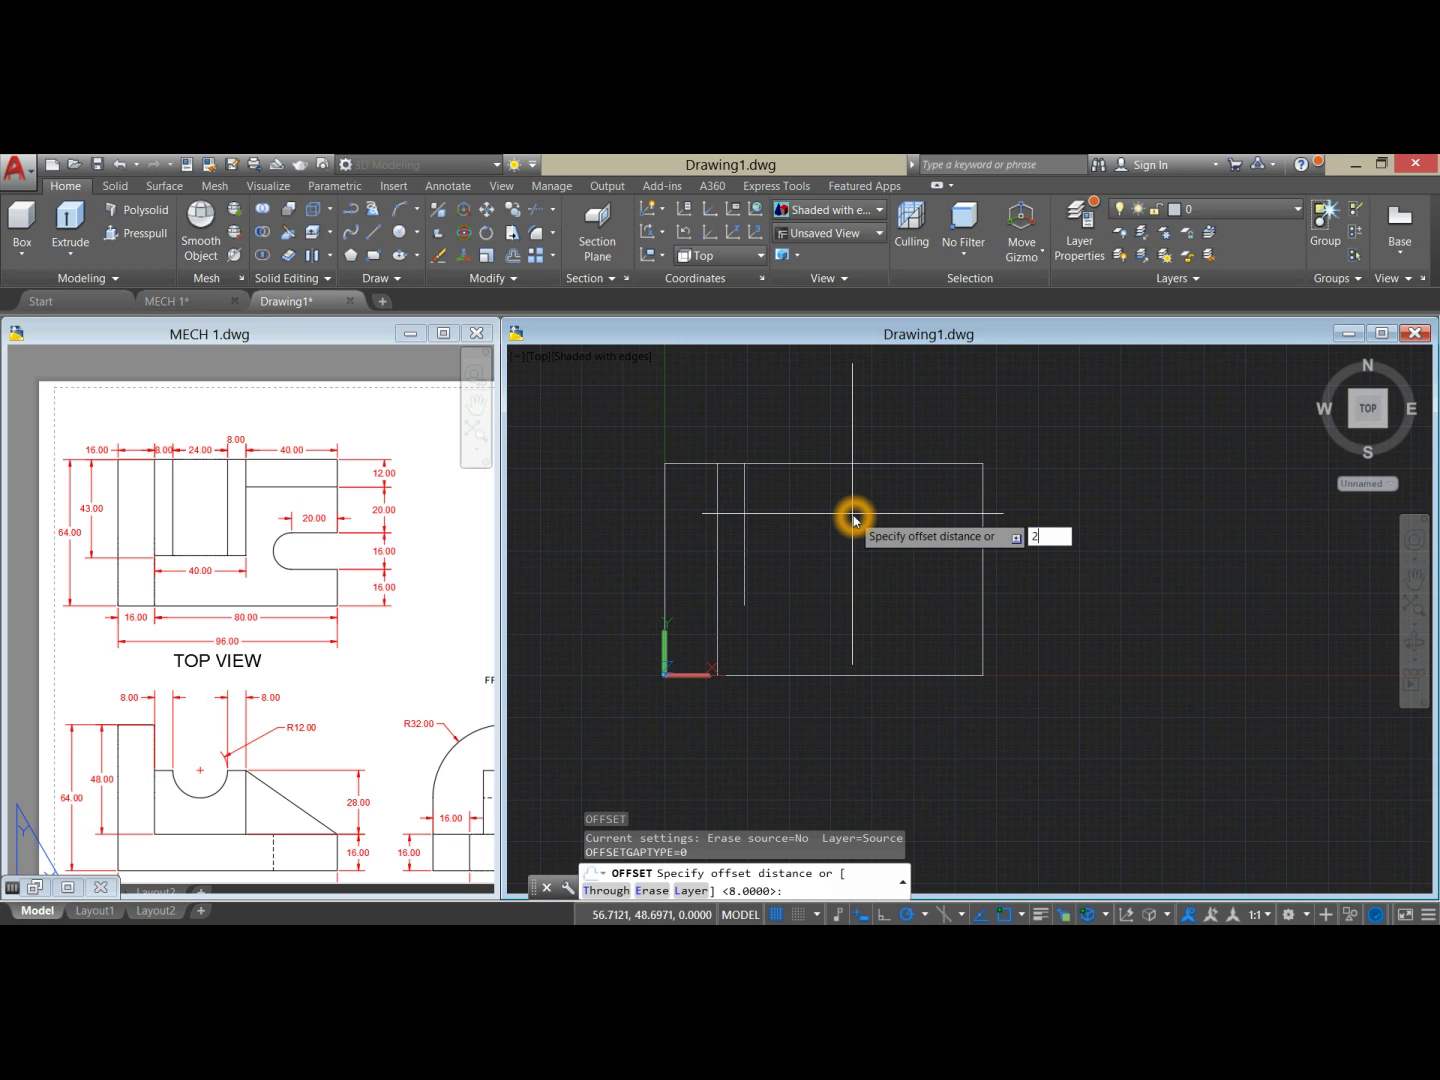
pyautogui.press('Return')
pyautogui.click(744, 521)
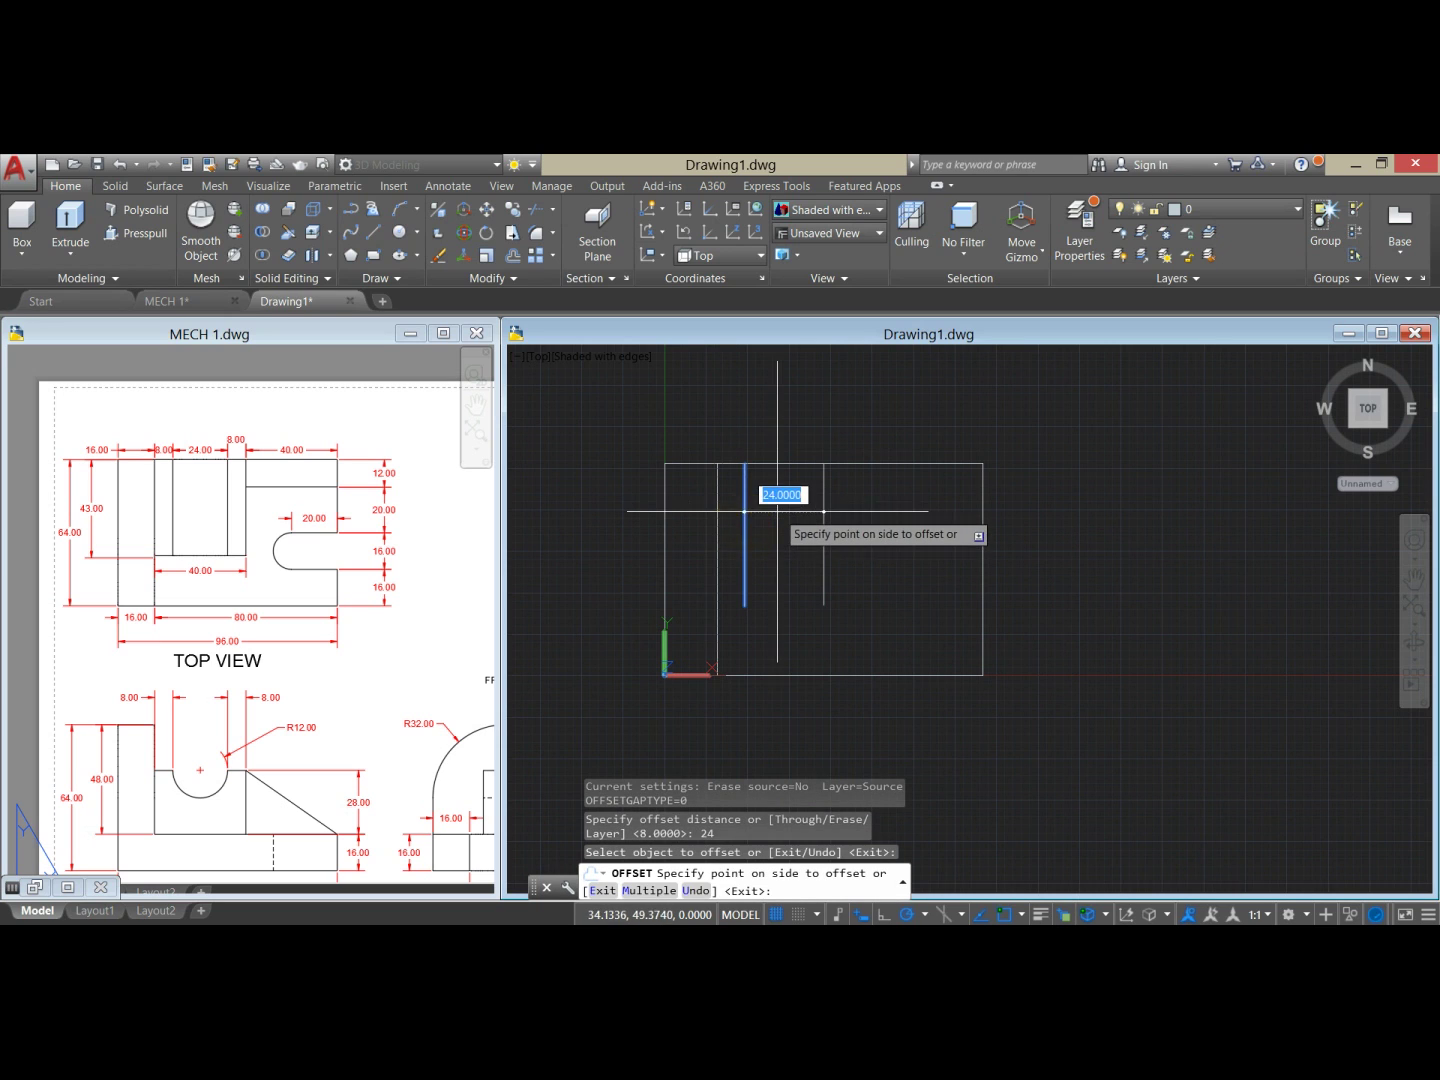
pyautogui.click(780, 512)
pyautogui.rightClick(845, 488)
pyautogui.click(868, 498)
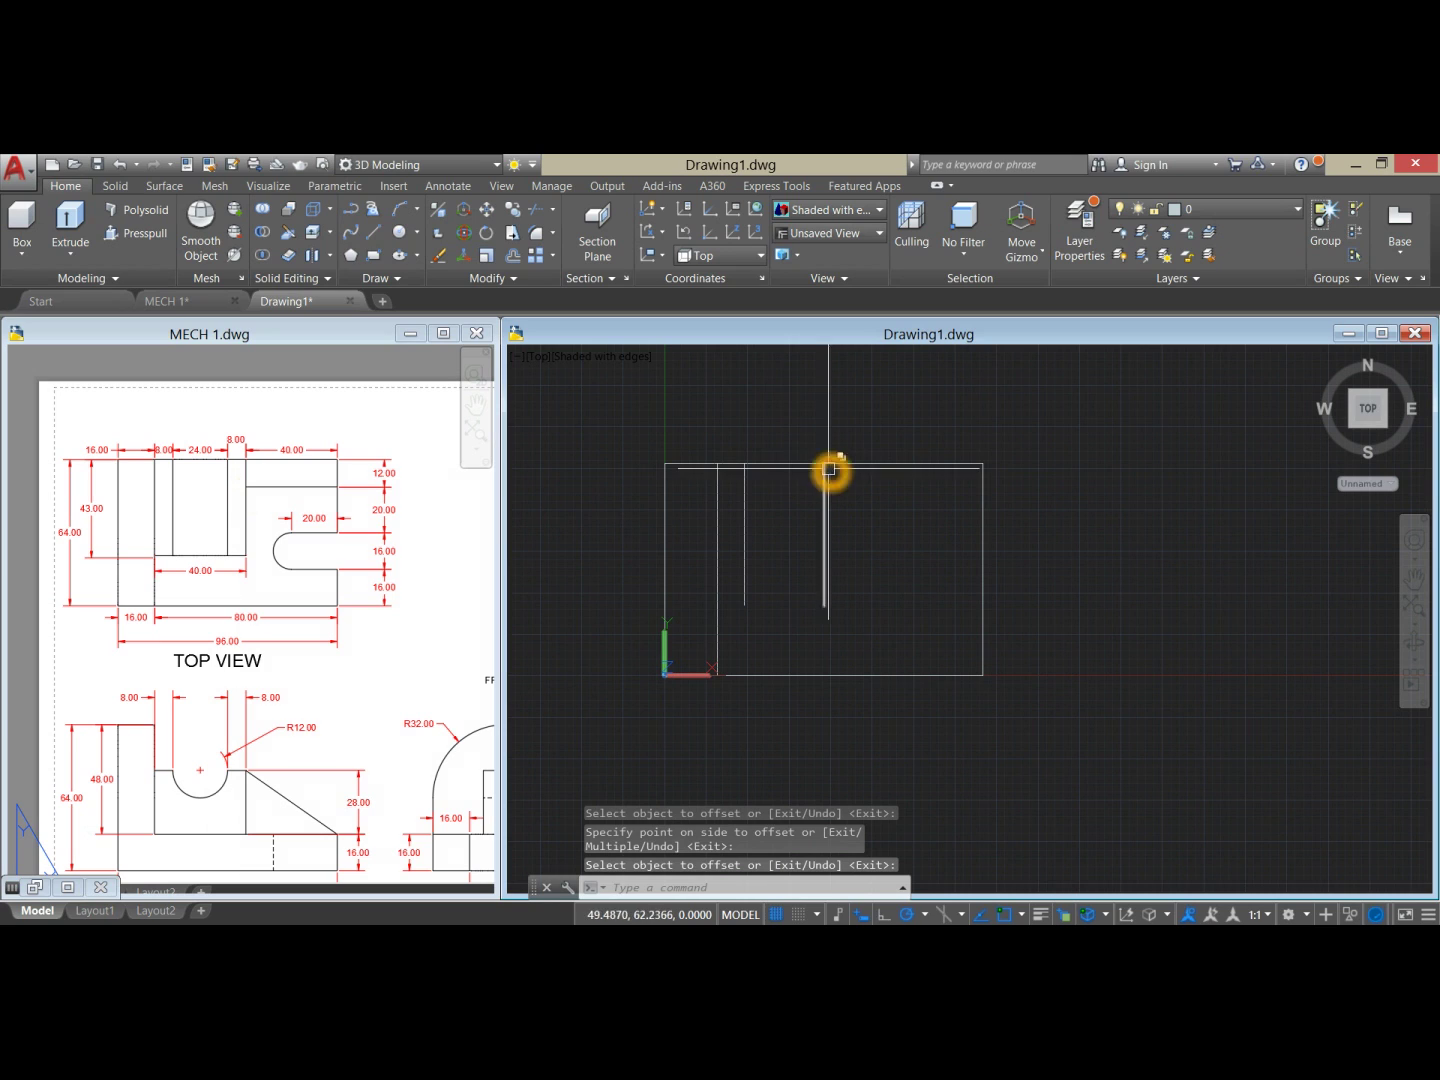
# Step: Offset the new copy a further 8 units to the right
pyautogui.rightClick(859, 489)
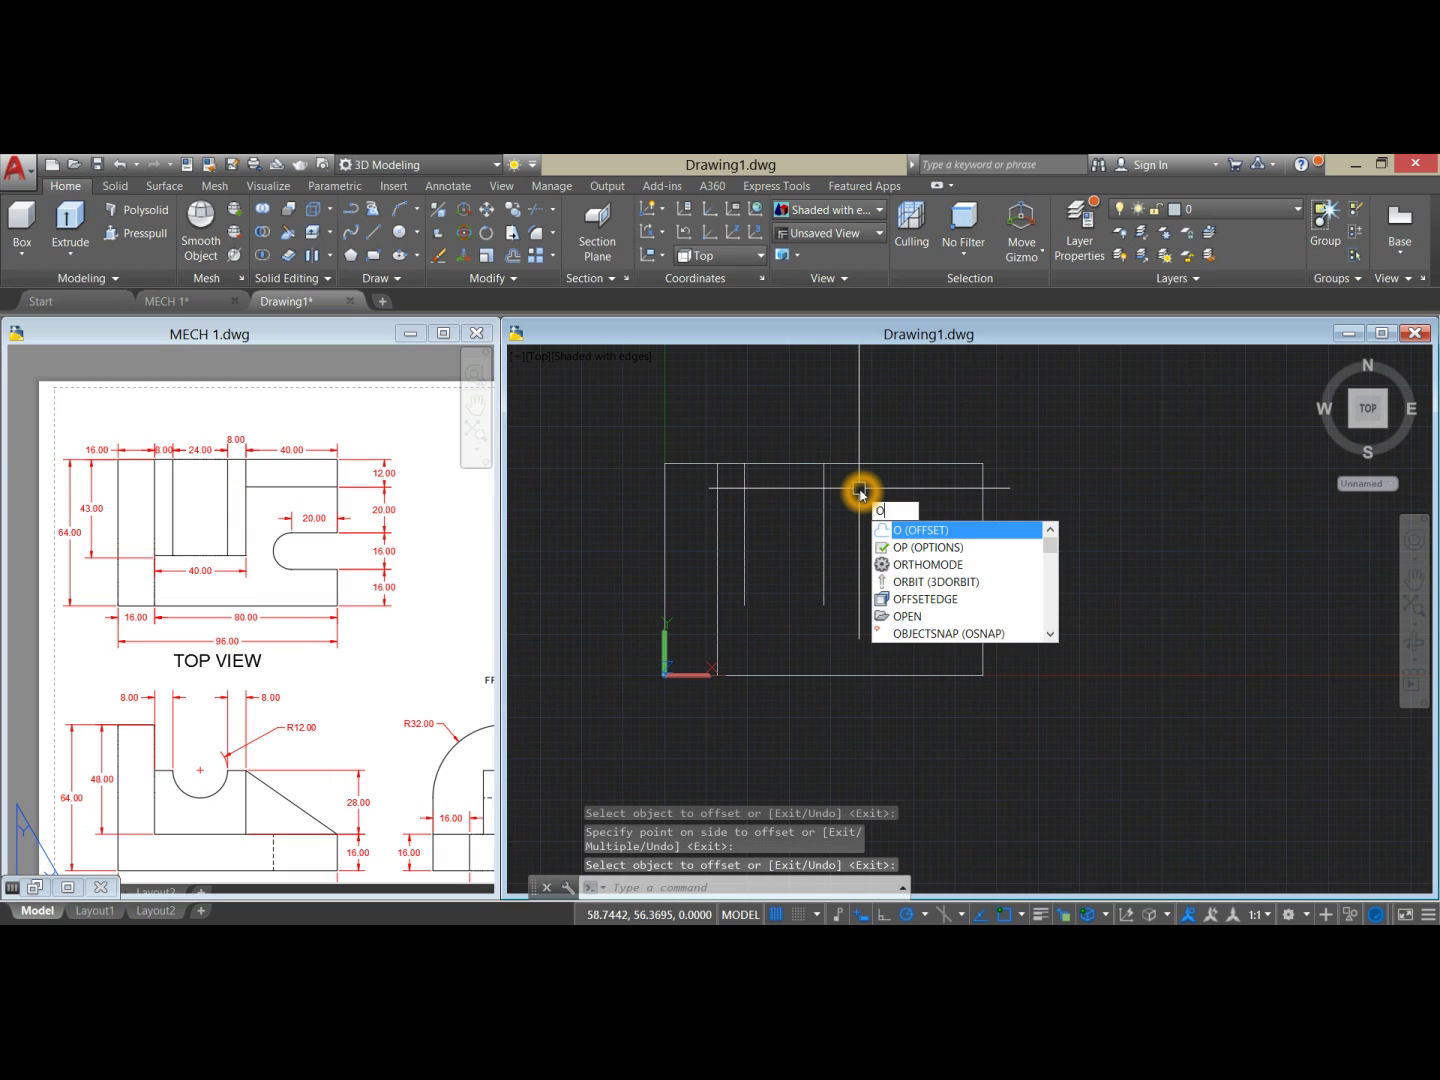
pyautogui.press('Return')
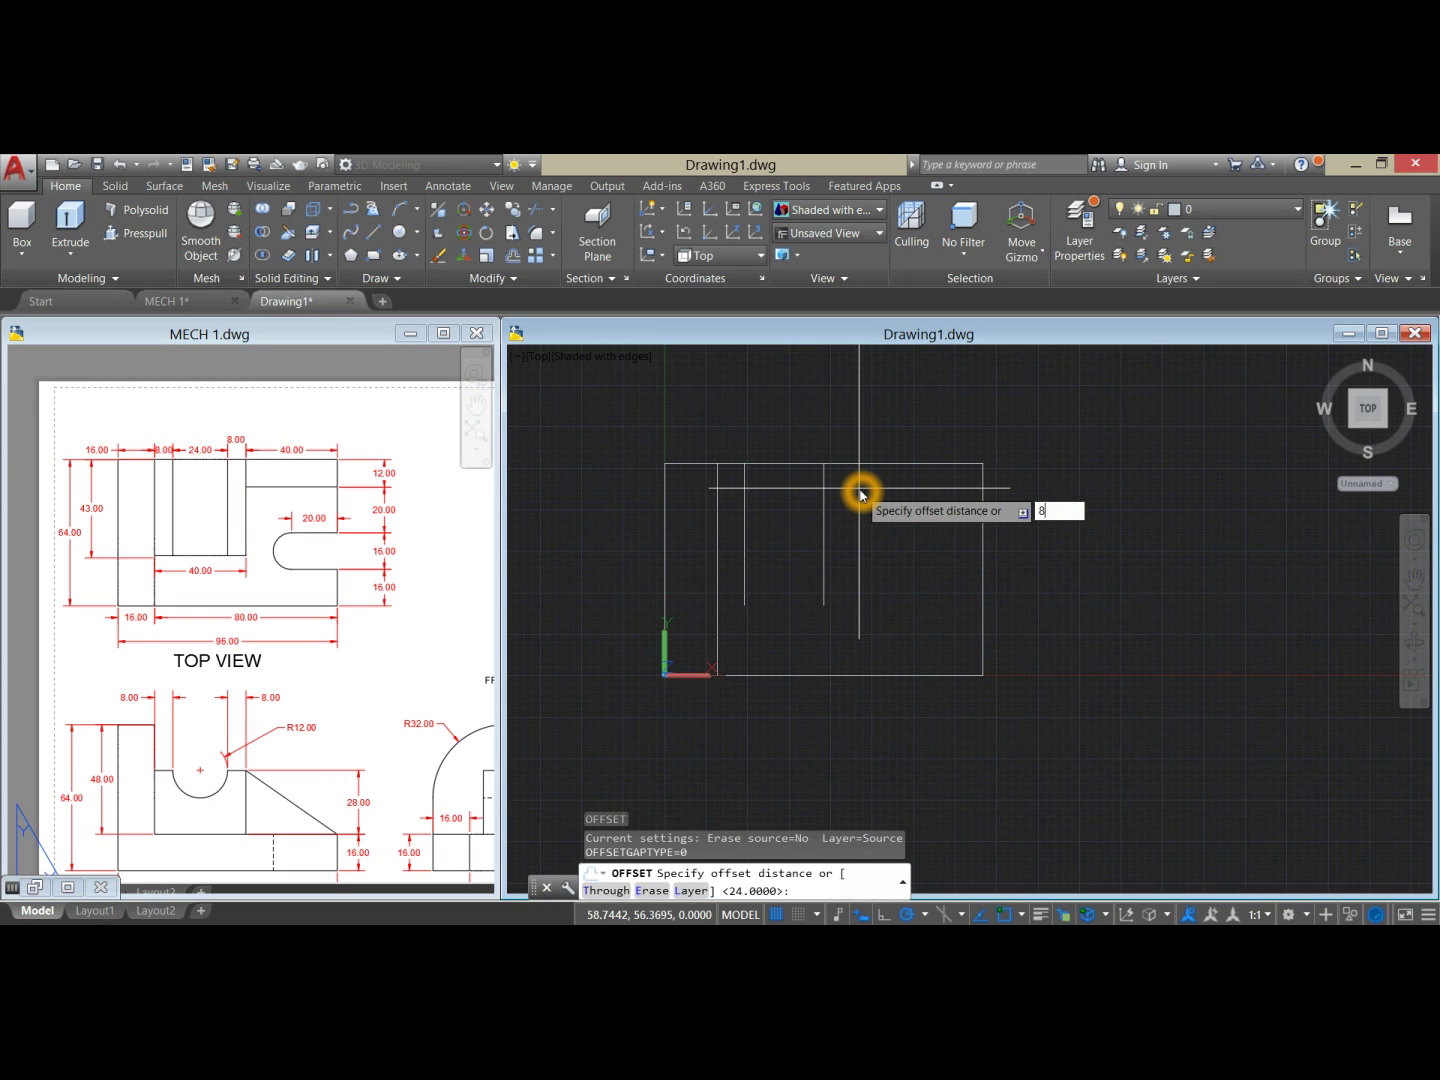
pyautogui.press('Return')
pyautogui.click(826, 508)
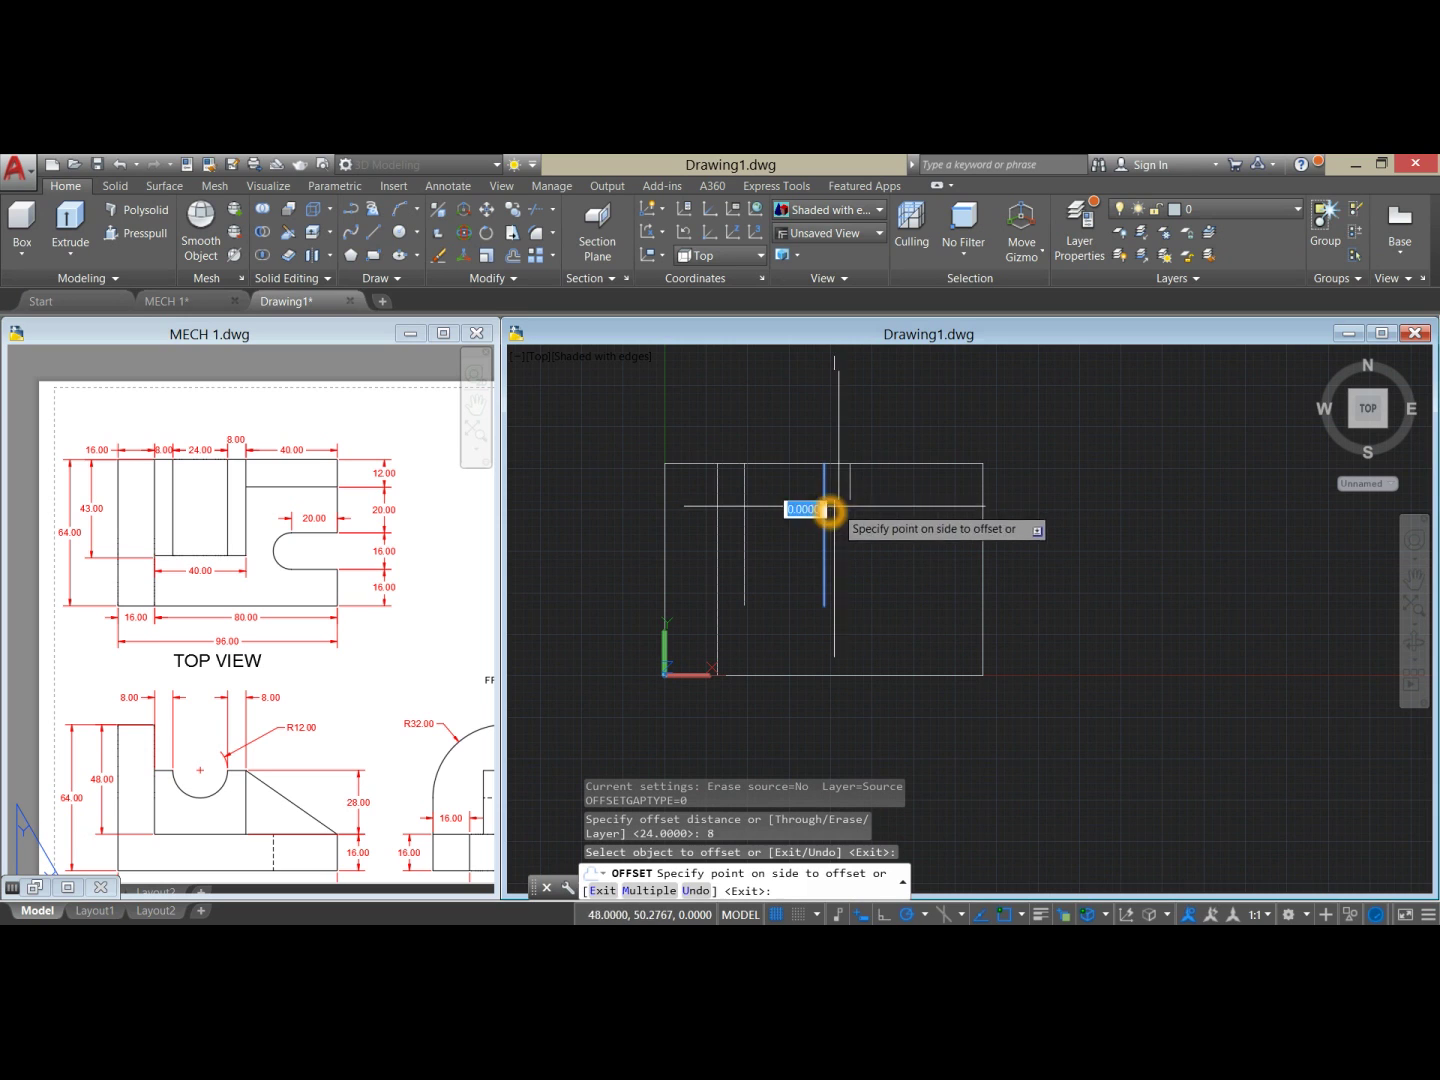
pyautogui.click(858, 505)
pyautogui.rightClick(880, 494)
pyautogui.click(903, 505)
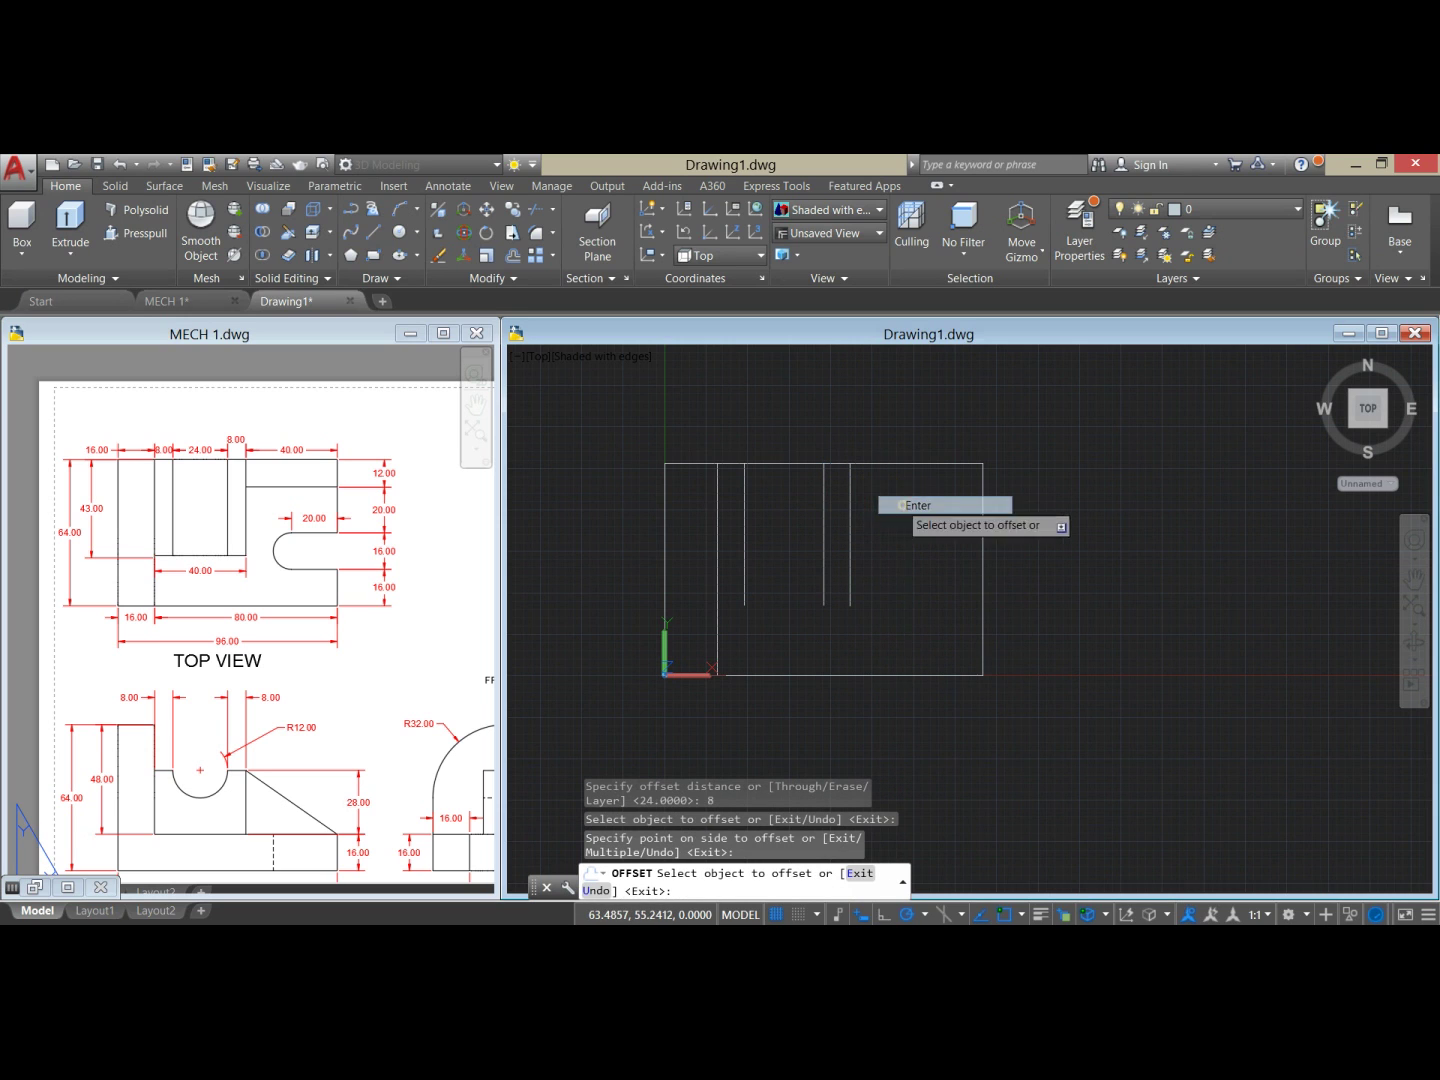
# Step: Draw a horizontal line closing off the bottoms of the short vertical lines
pyautogui.write('L')
pyautogui.press('Return')
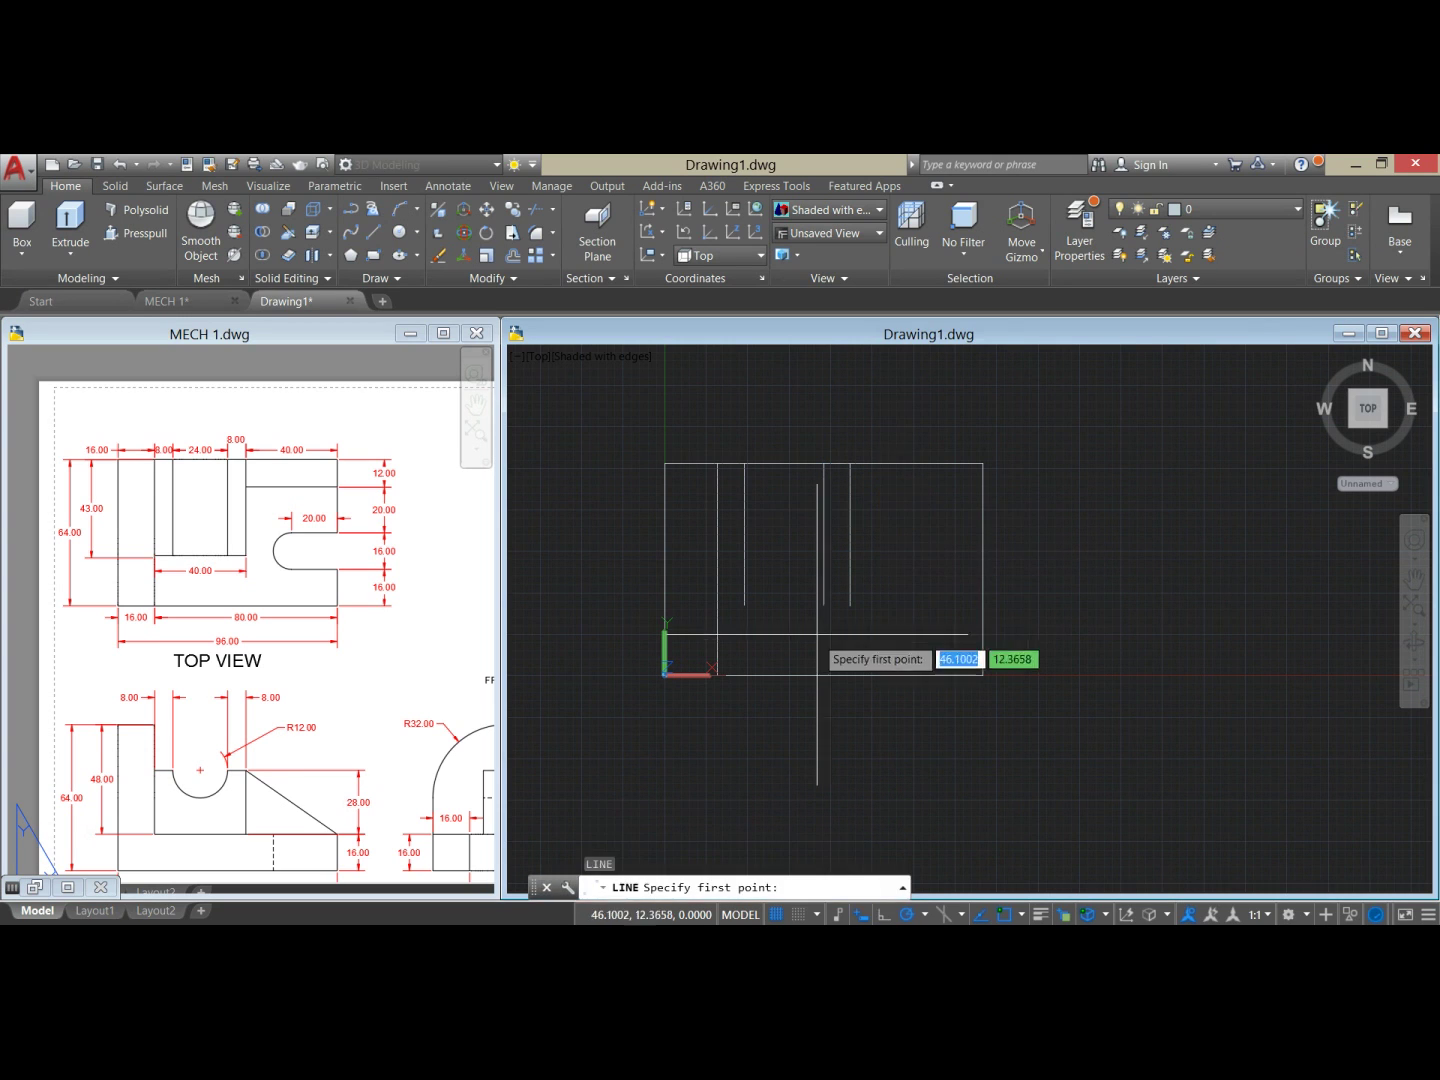
pyautogui.click(851, 605)
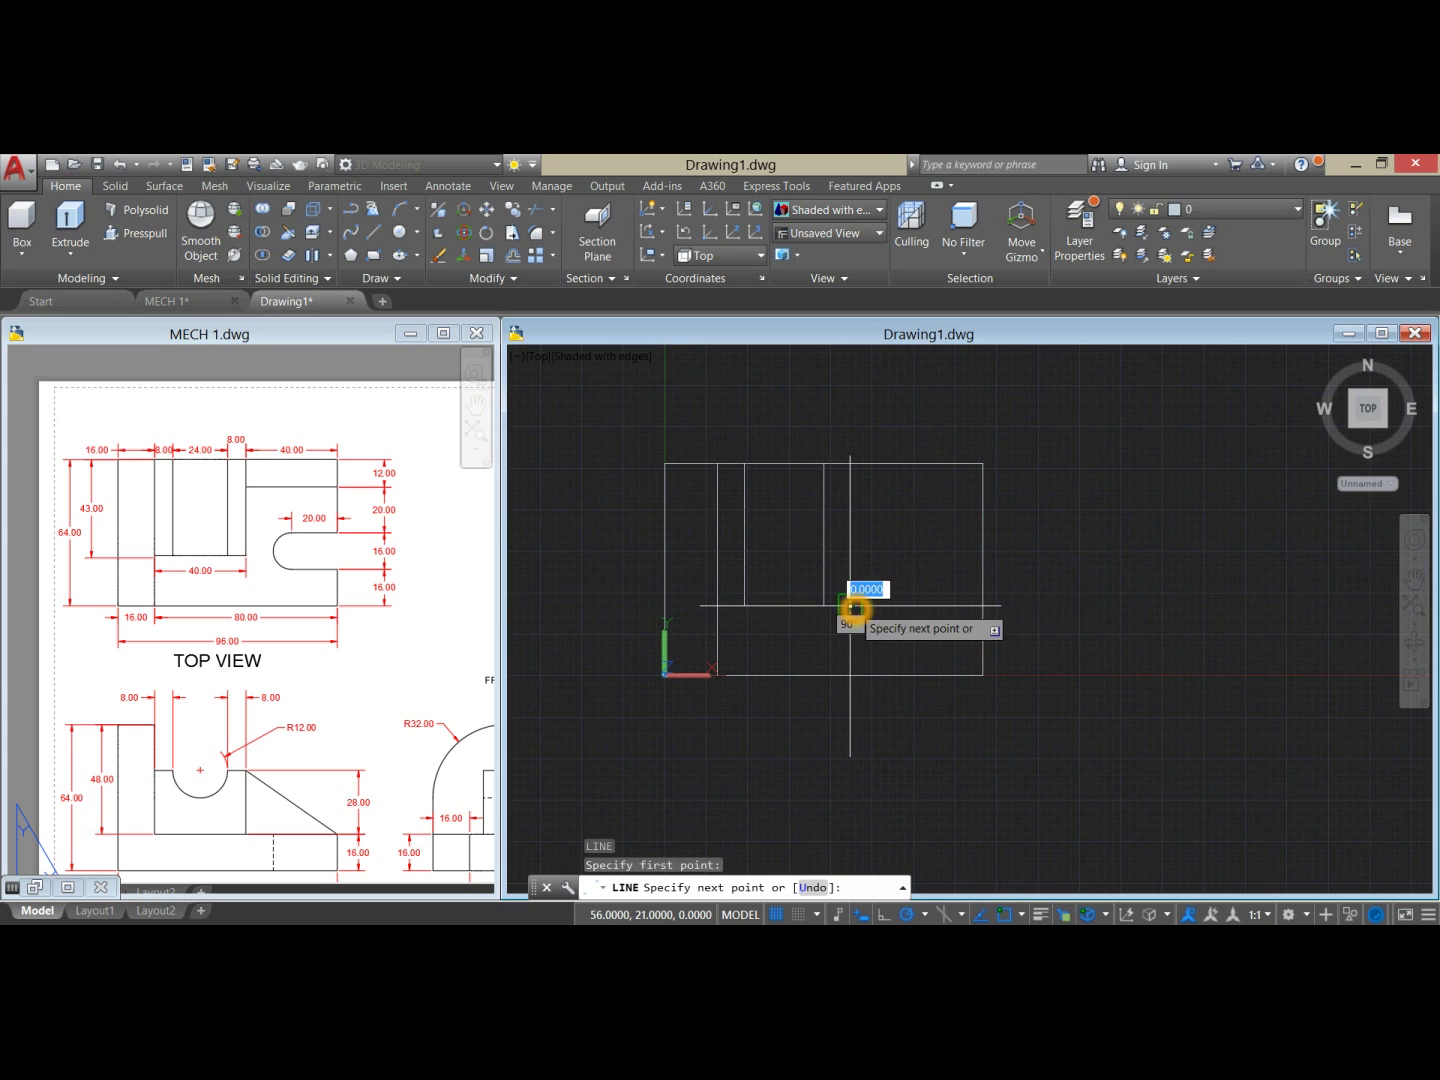
pyautogui.click(719, 605)
pyautogui.rightClick(874, 546)
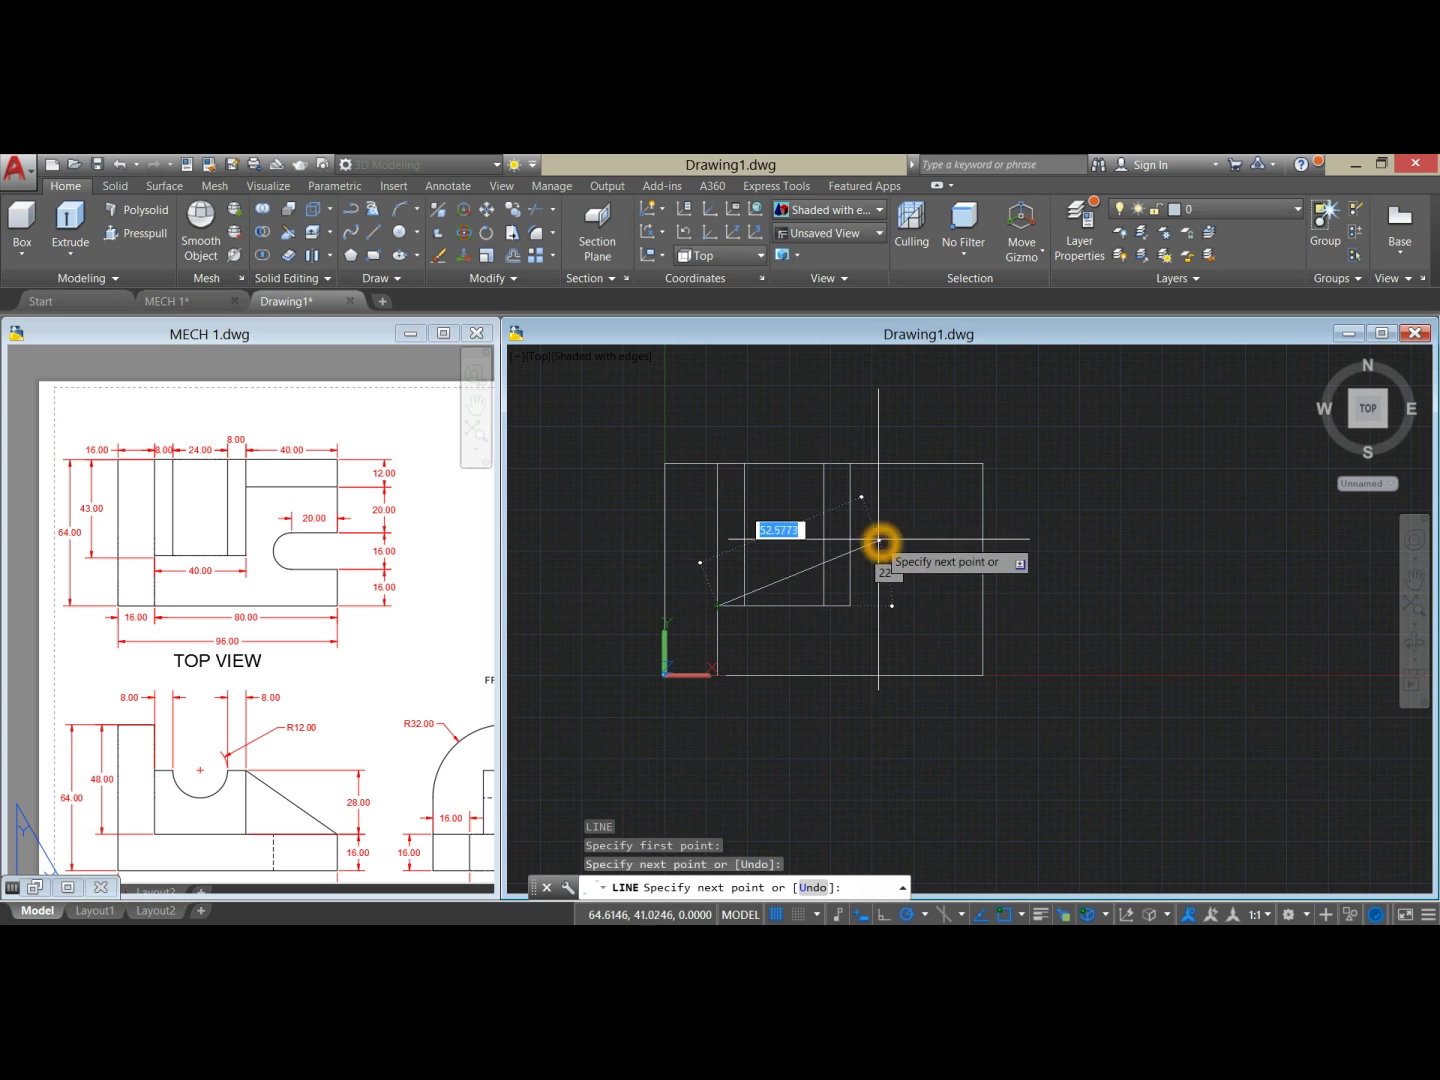
pyautogui.click(909, 549)
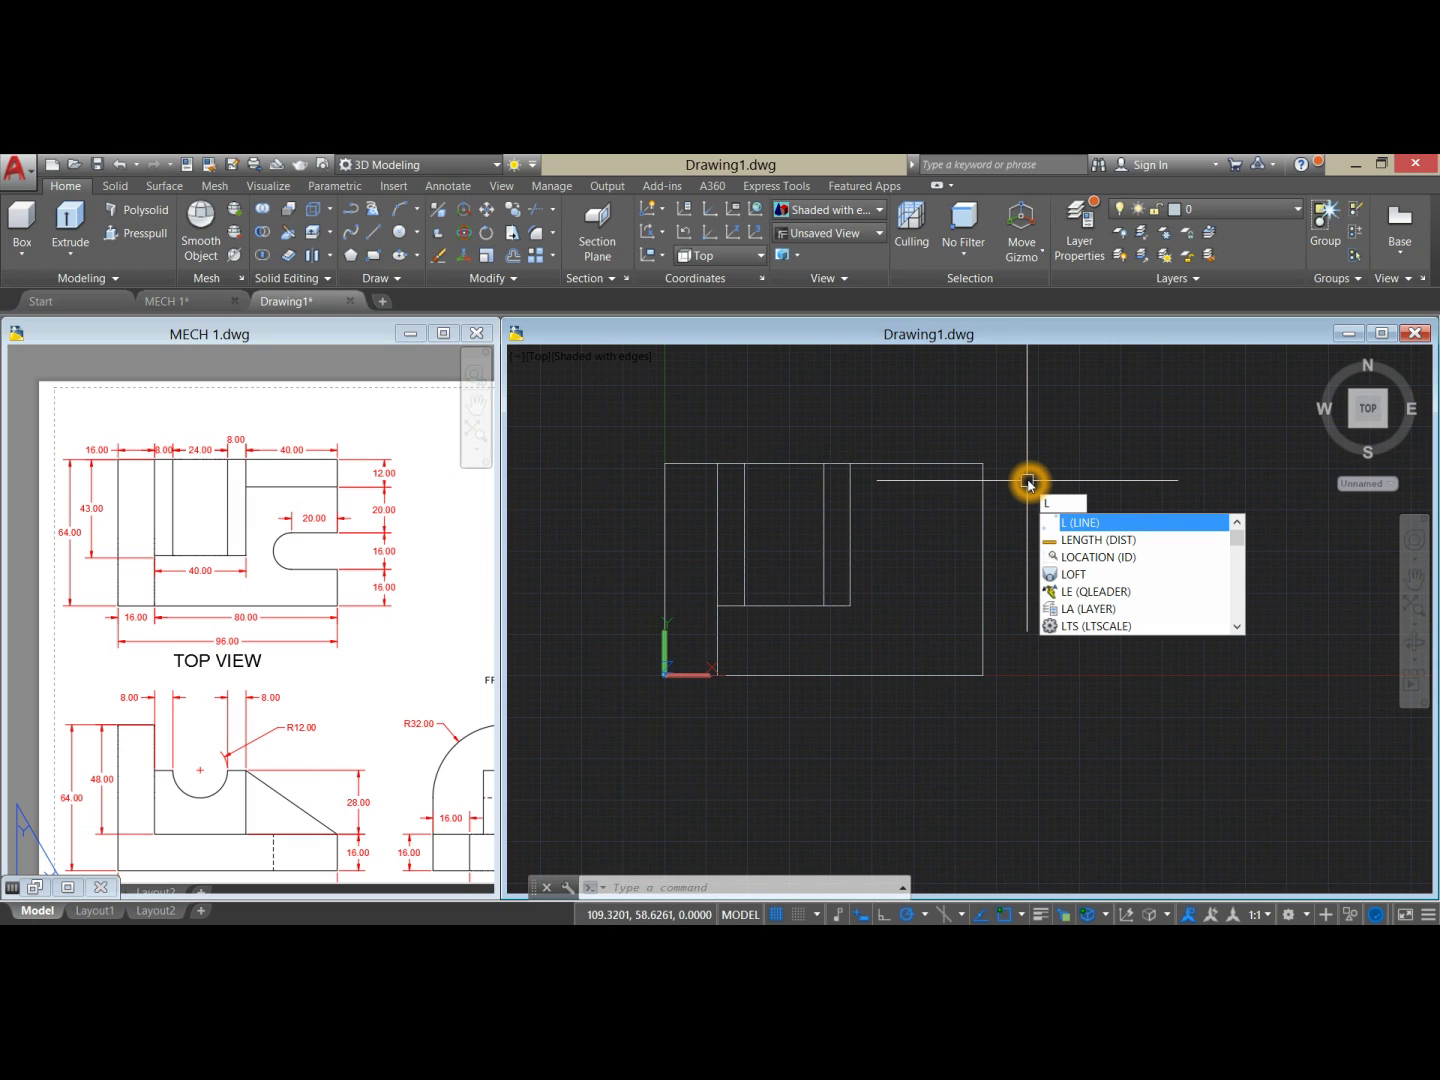
# Step: Draw a 40-unit horizontal line 12 units below the top-right corner
pyautogui.press('Return')
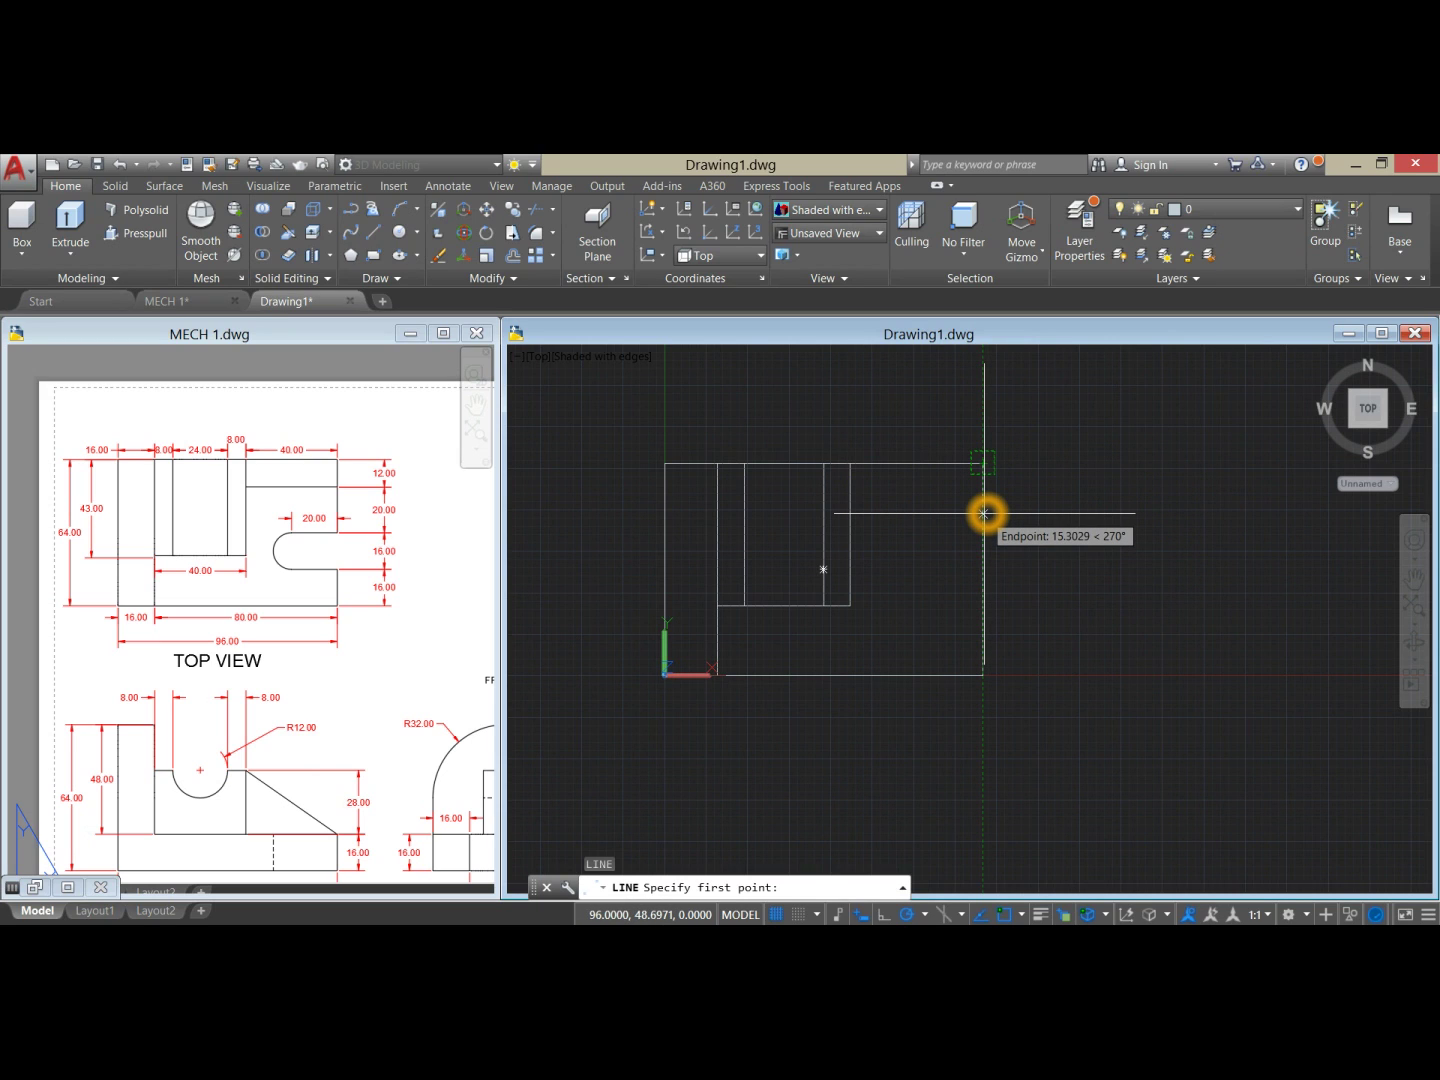
pyautogui.write('12')
pyautogui.press('Return')
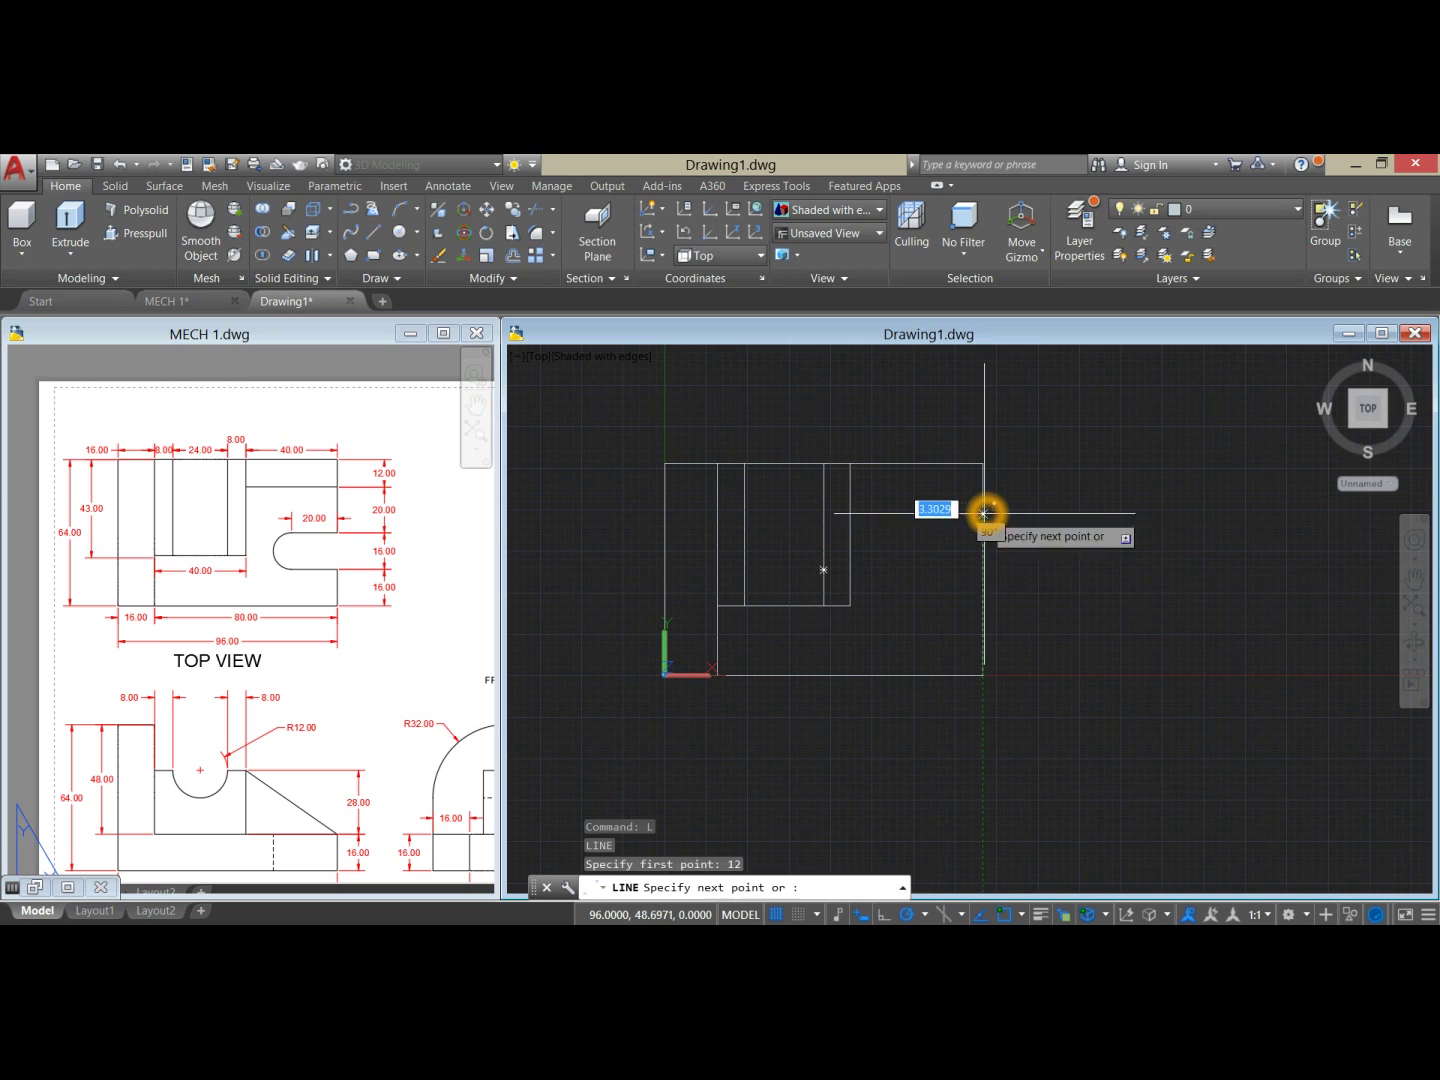
pyautogui.press('Return')
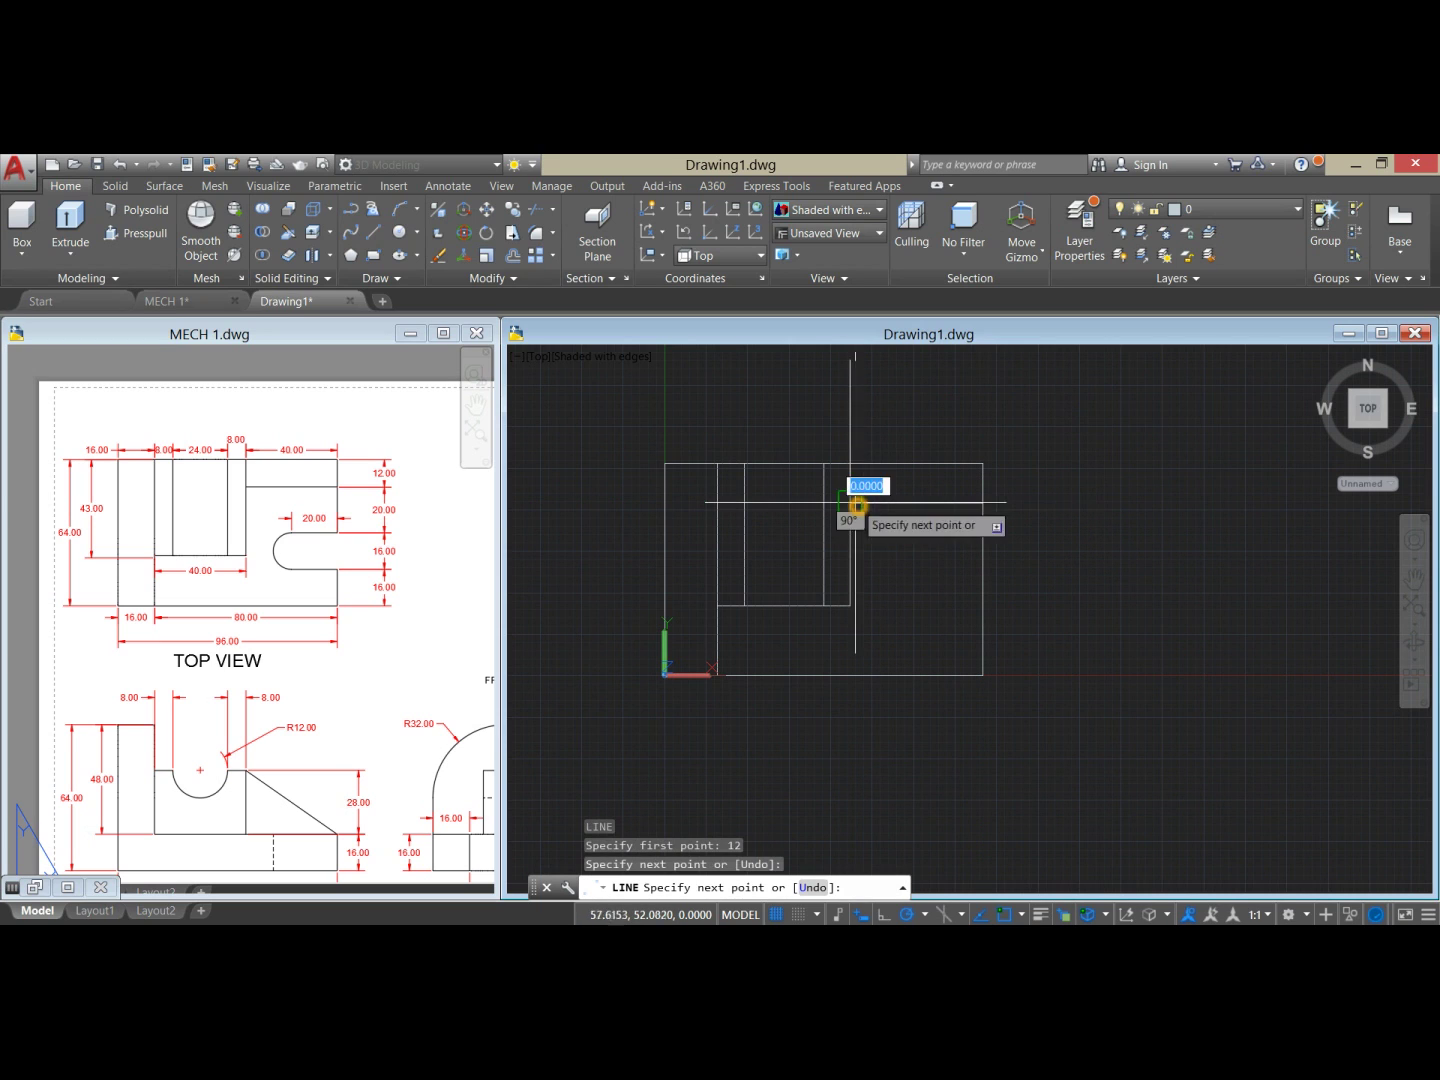
pyautogui.rightClick(1030, 438)
pyautogui.click(1036, 443)
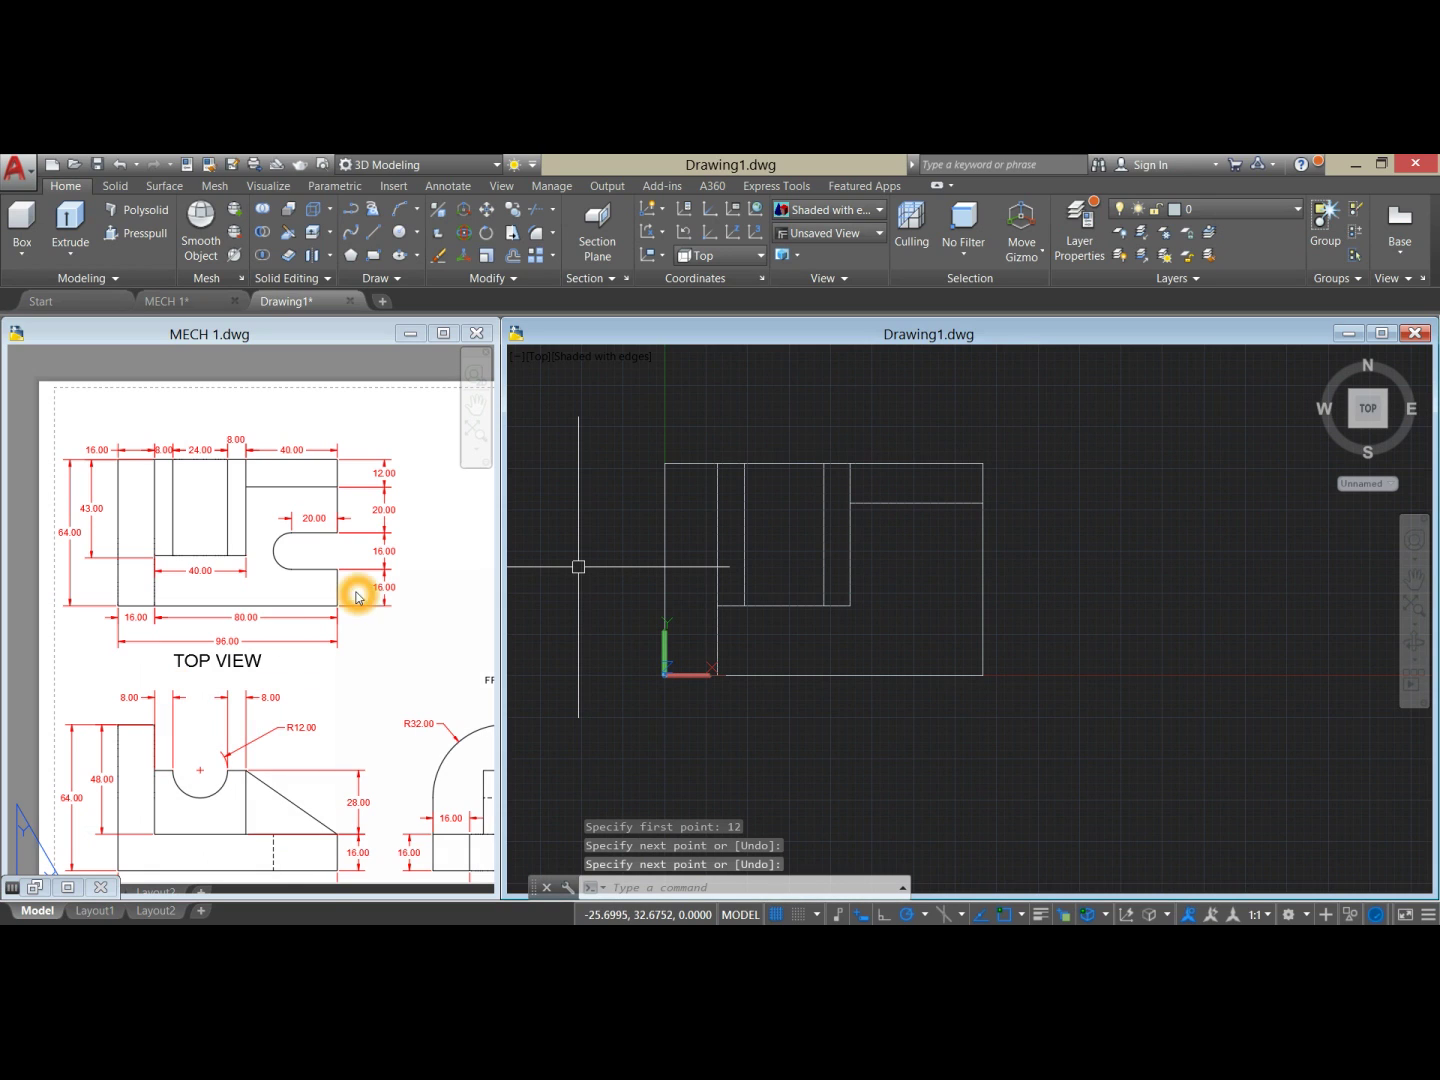
# Step: Draw a 20-unit horizontal line leftward from the right edge, 16 units above the bottom corner
pyautogui.rightClick(1055, 608)
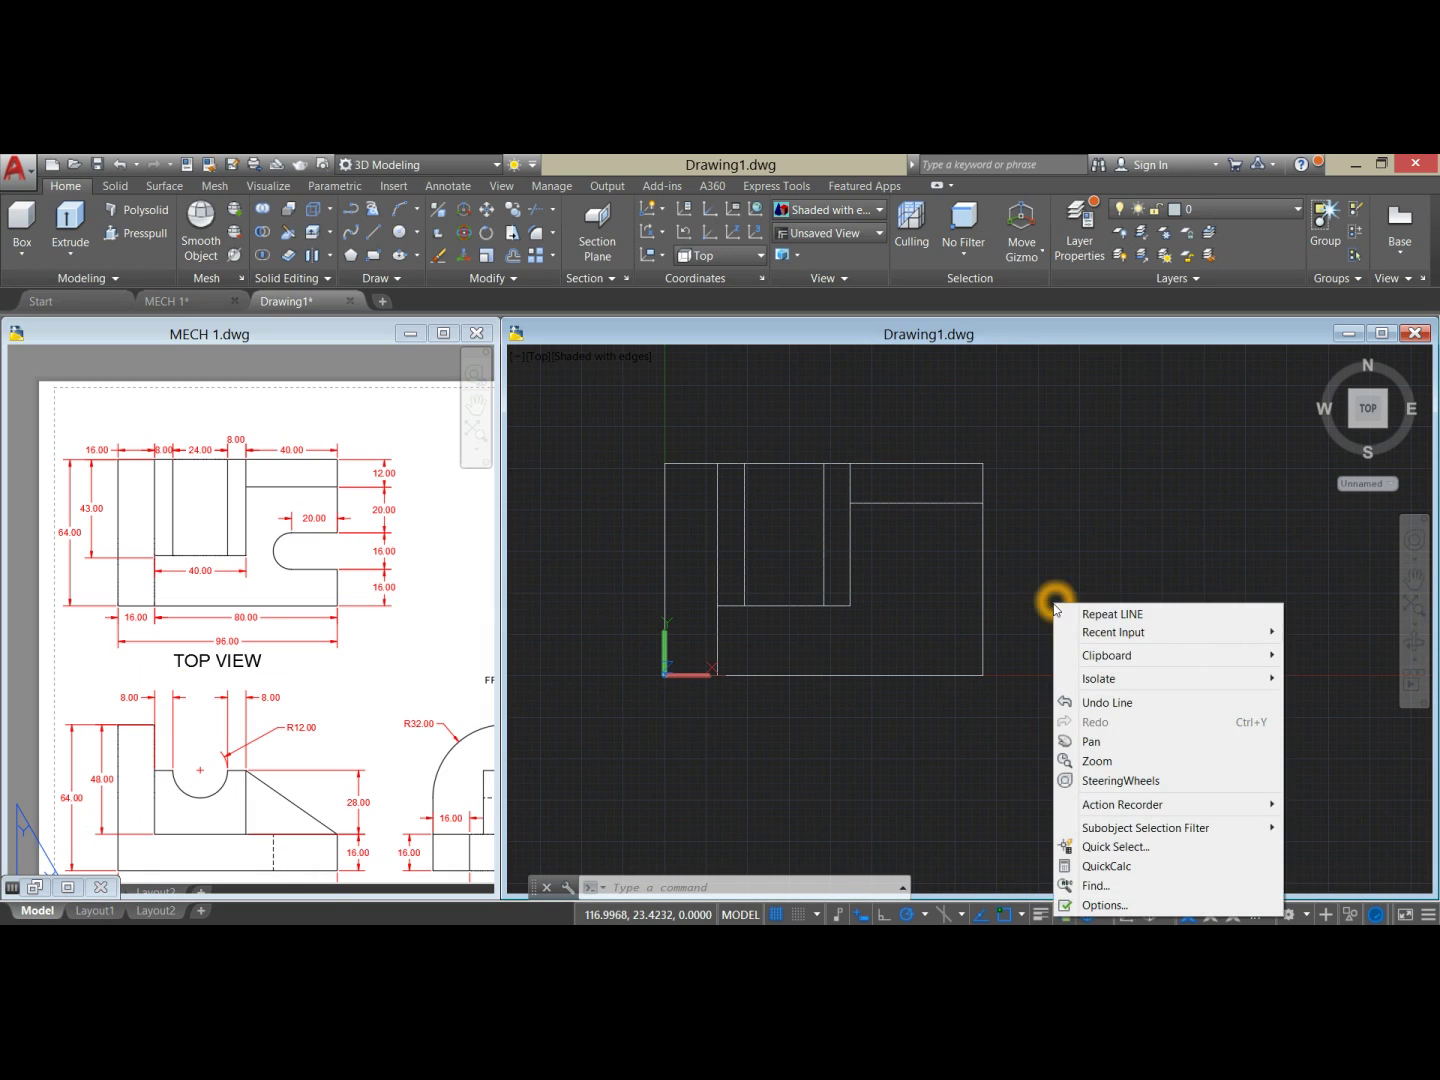
pyautogui.click(1073, 613)
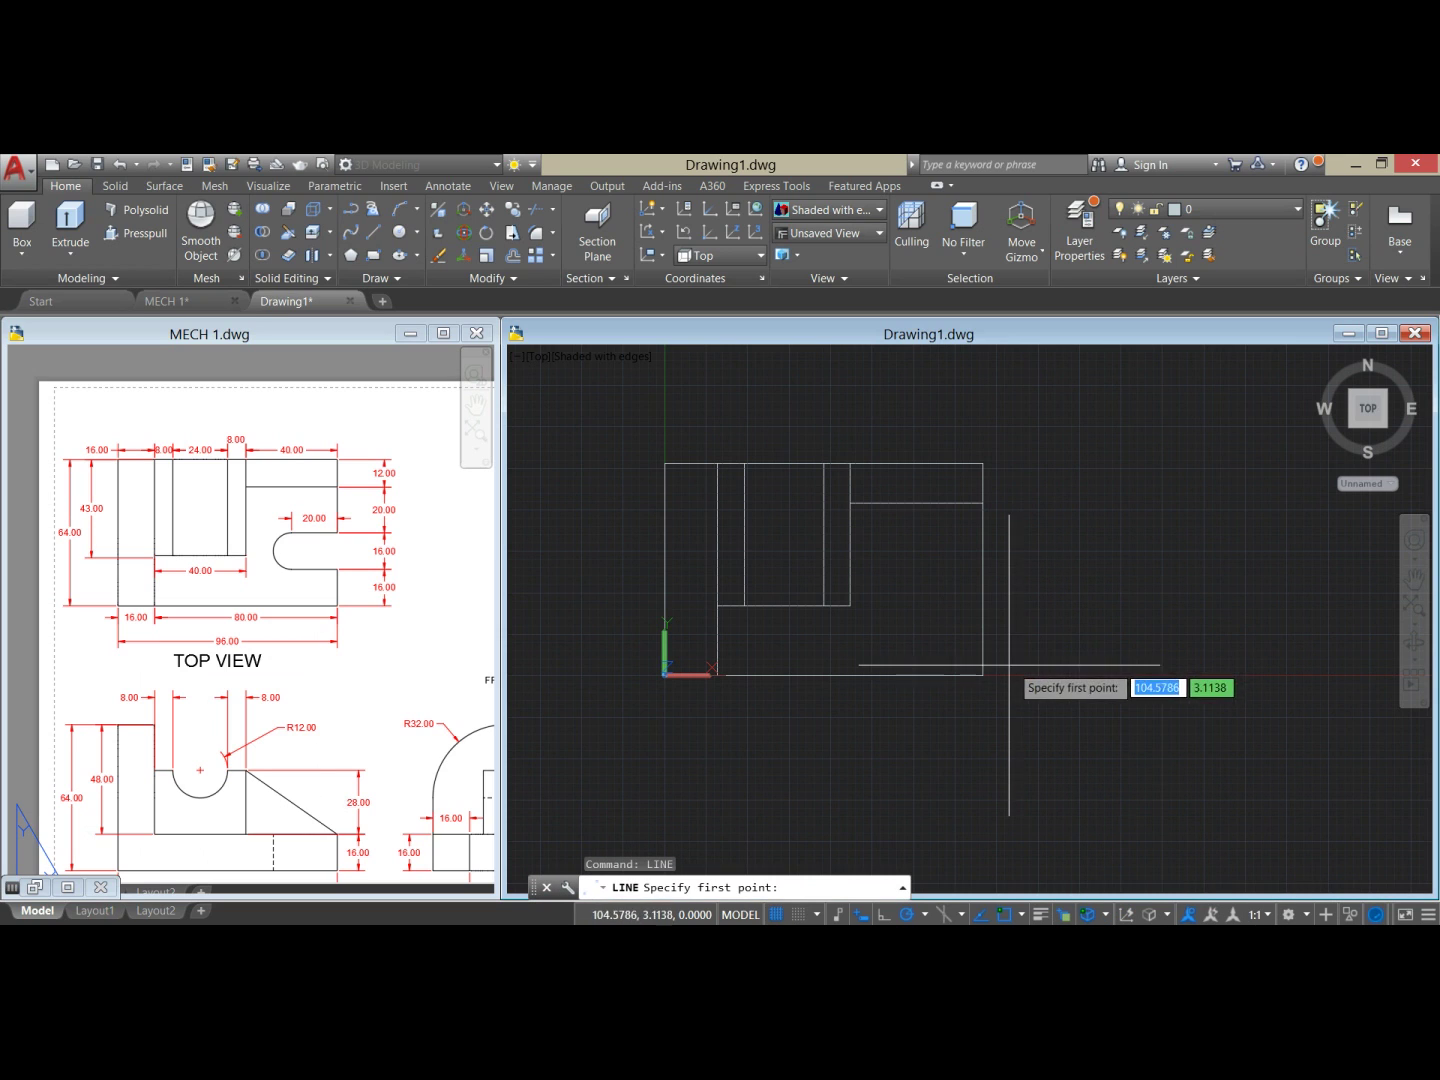
pyautogui.moveTo(983, 675)
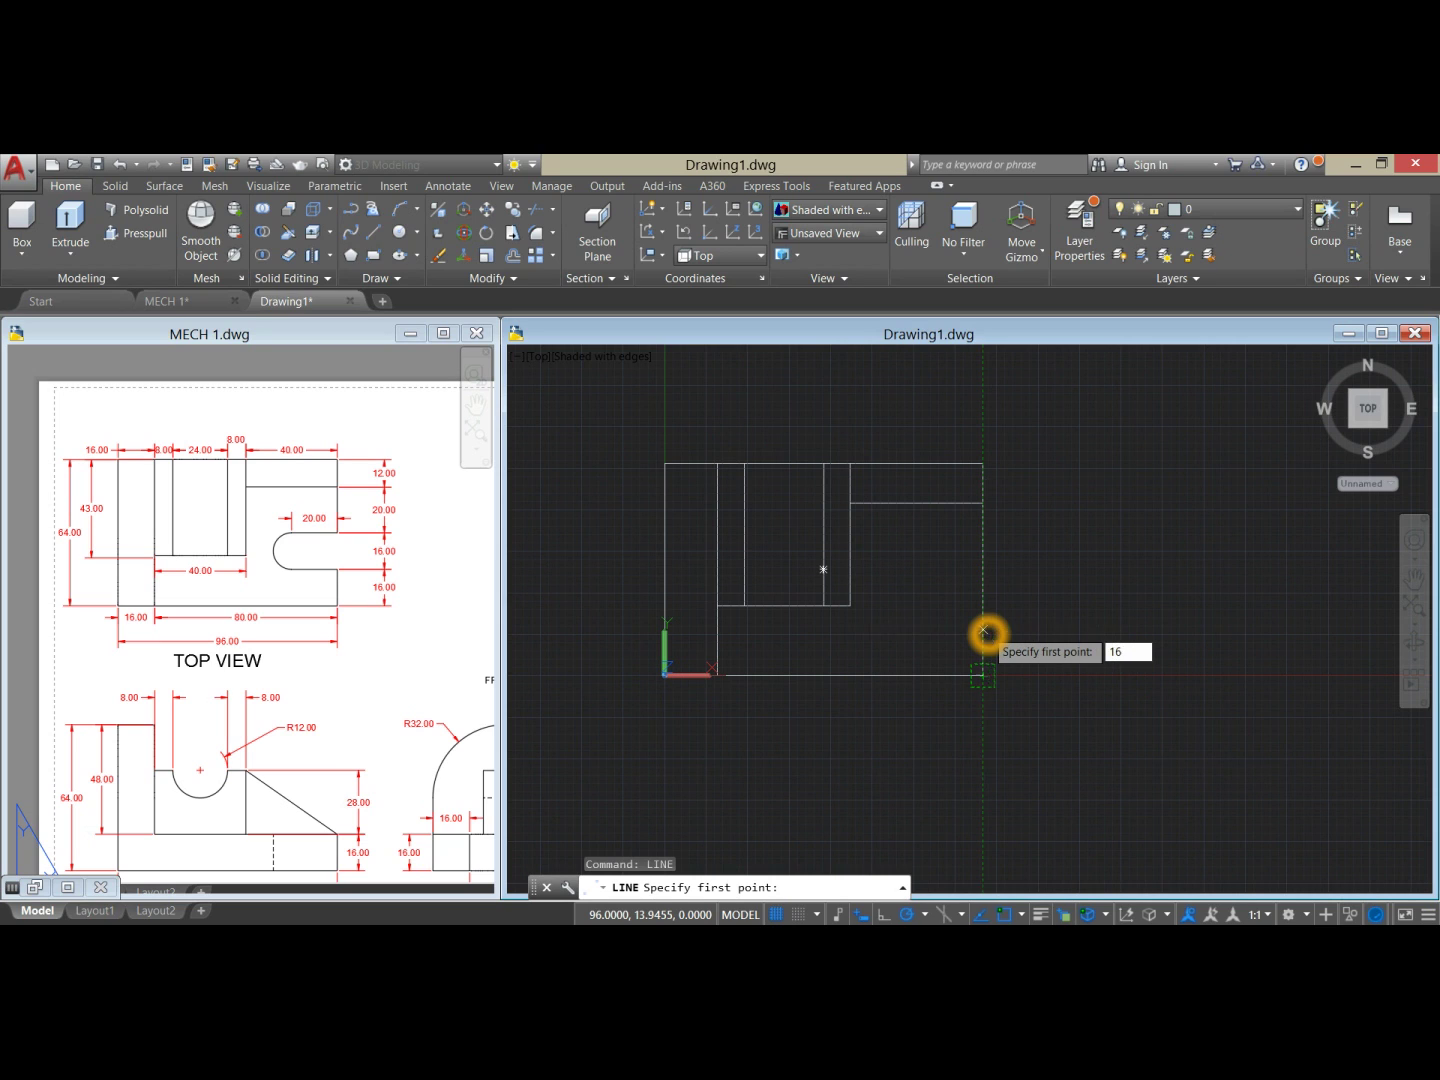
pyautogui.press('Return')
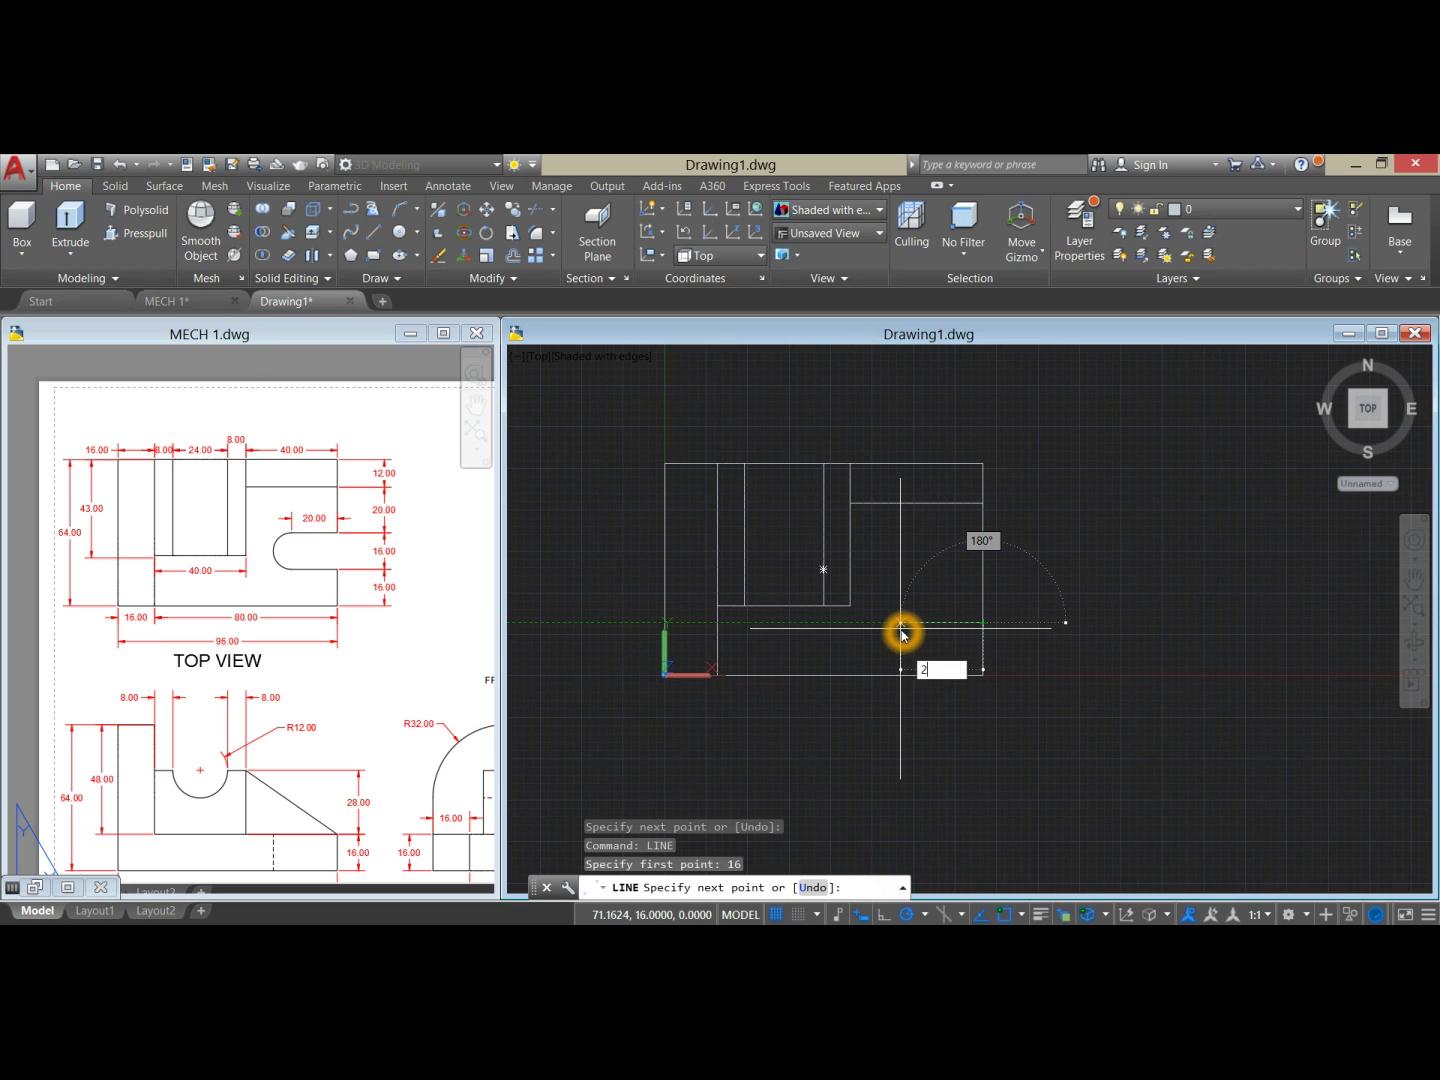
pyautogui.press('Return')
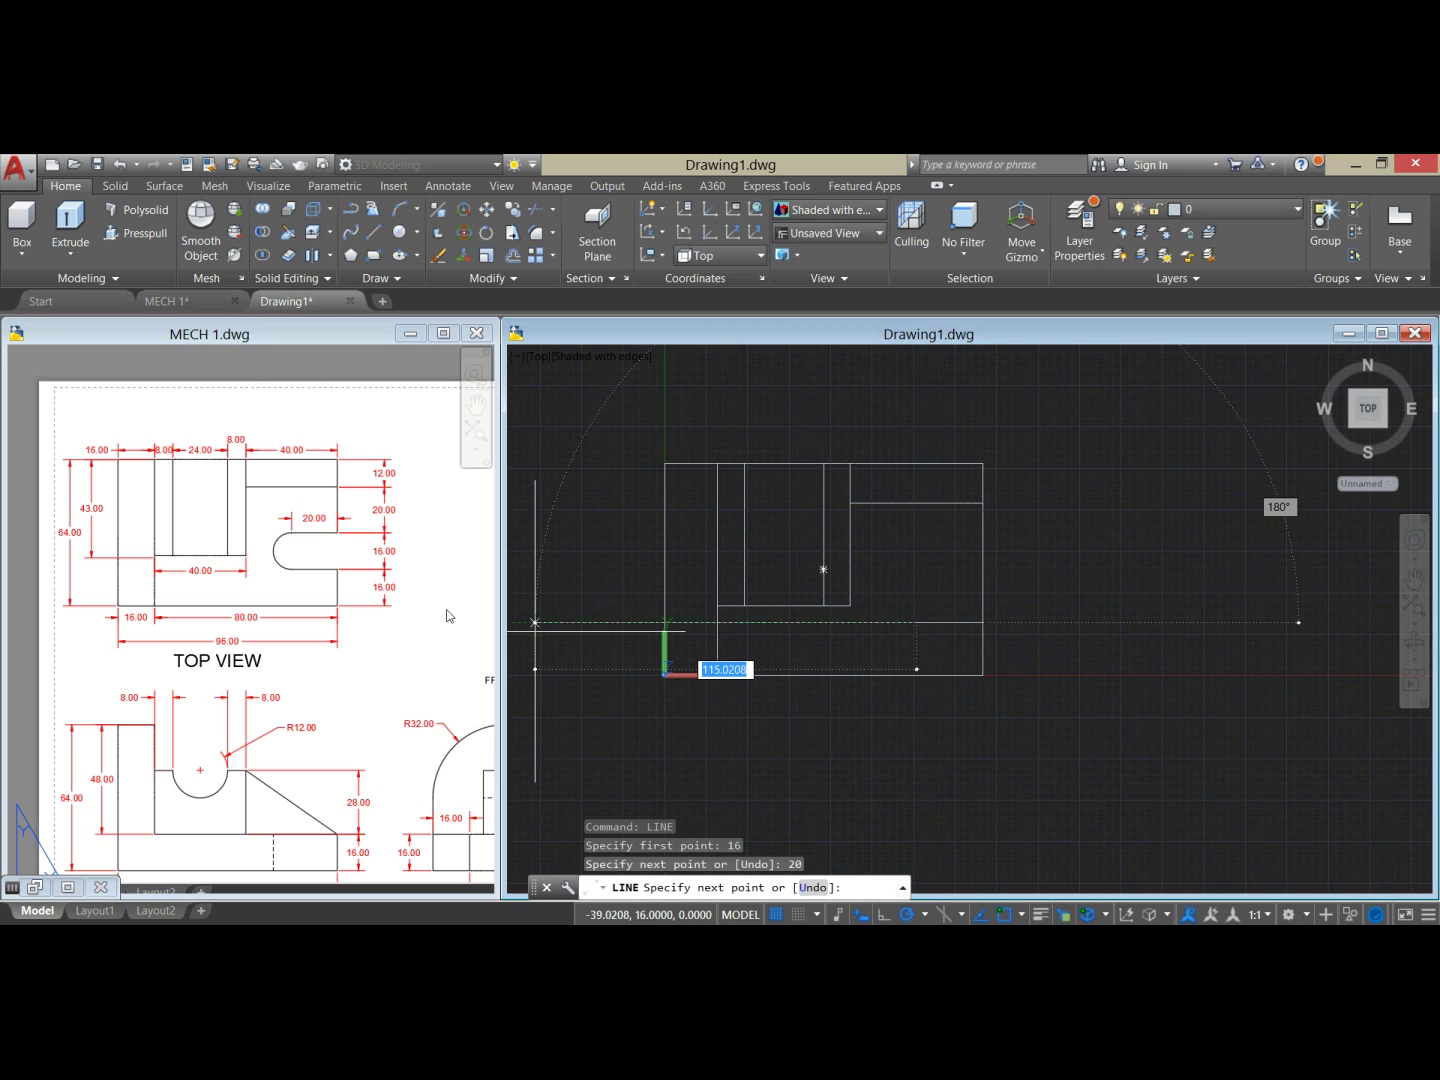
pyautogui.rightClick(920, 597)
# Step: Offset the 20-unit line 16 units upward to form the slot's second side
pyautogui.click(960, 609)
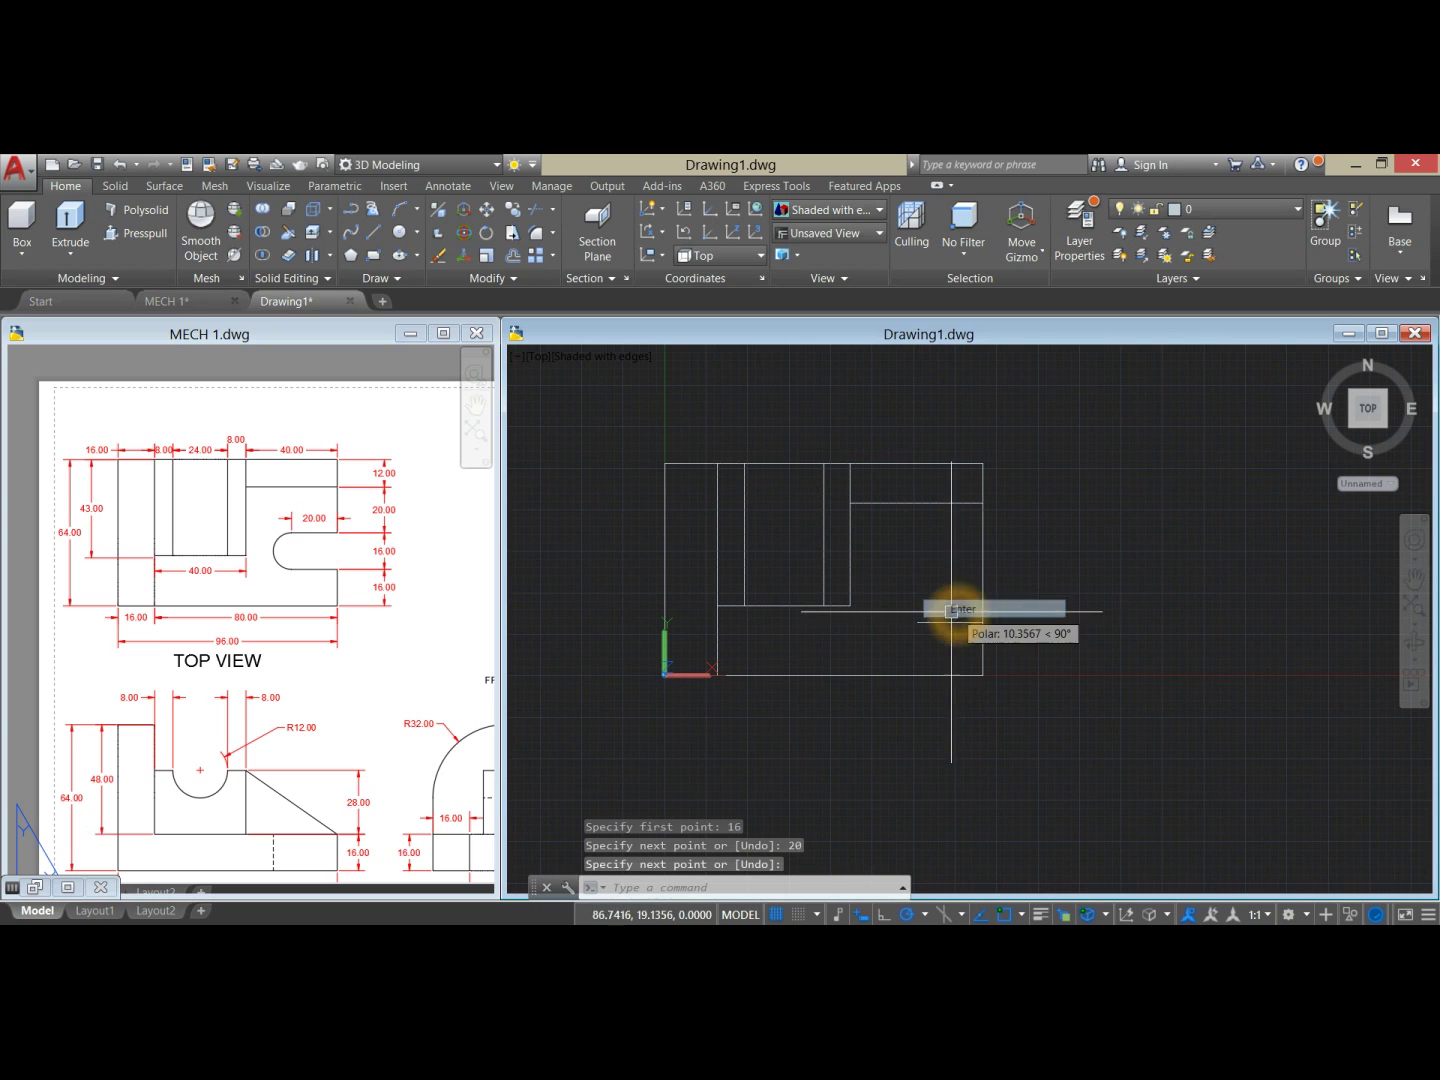
pyautogui.click(1103, 615)
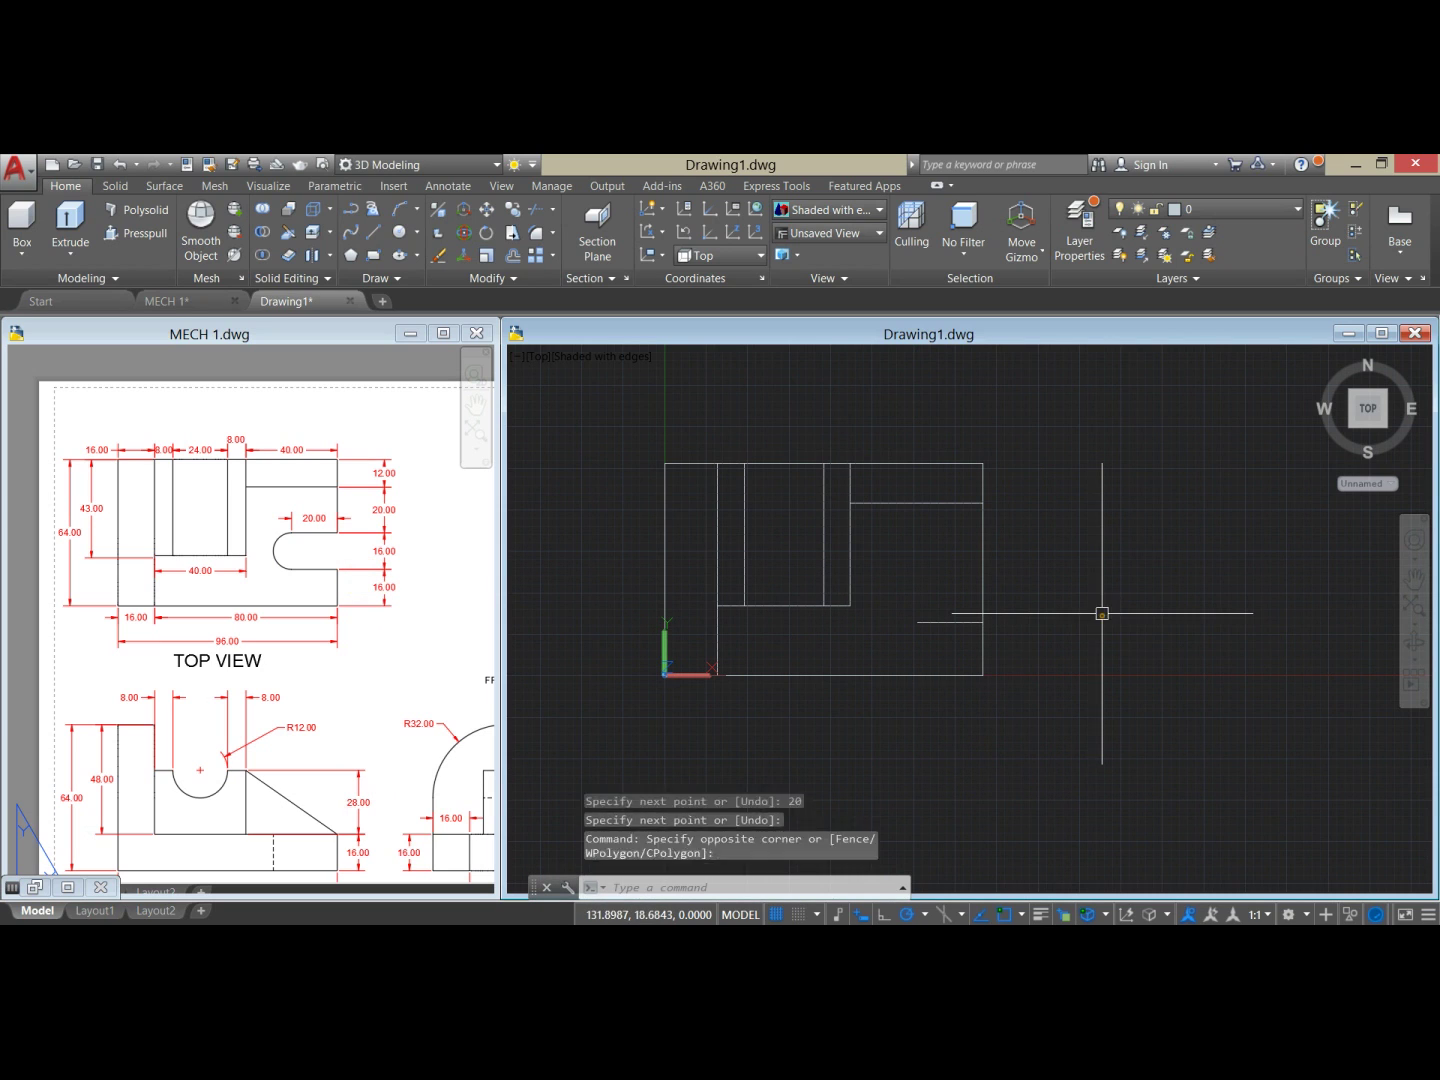
pyautogui.write('o')
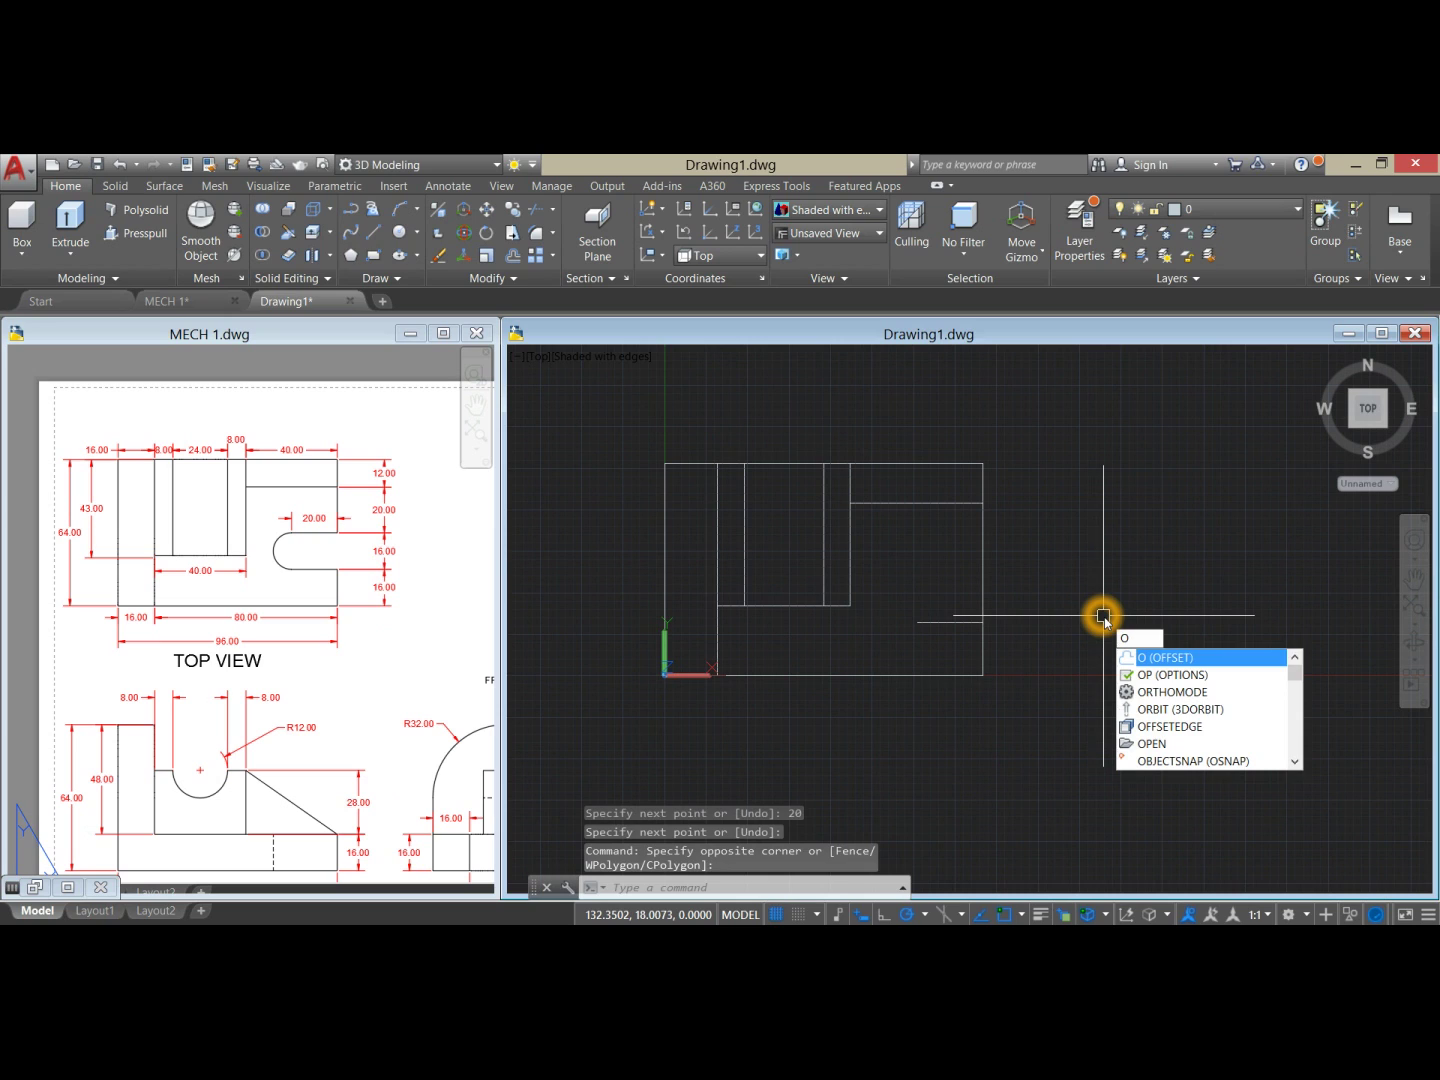
pyautogui.press('Return')
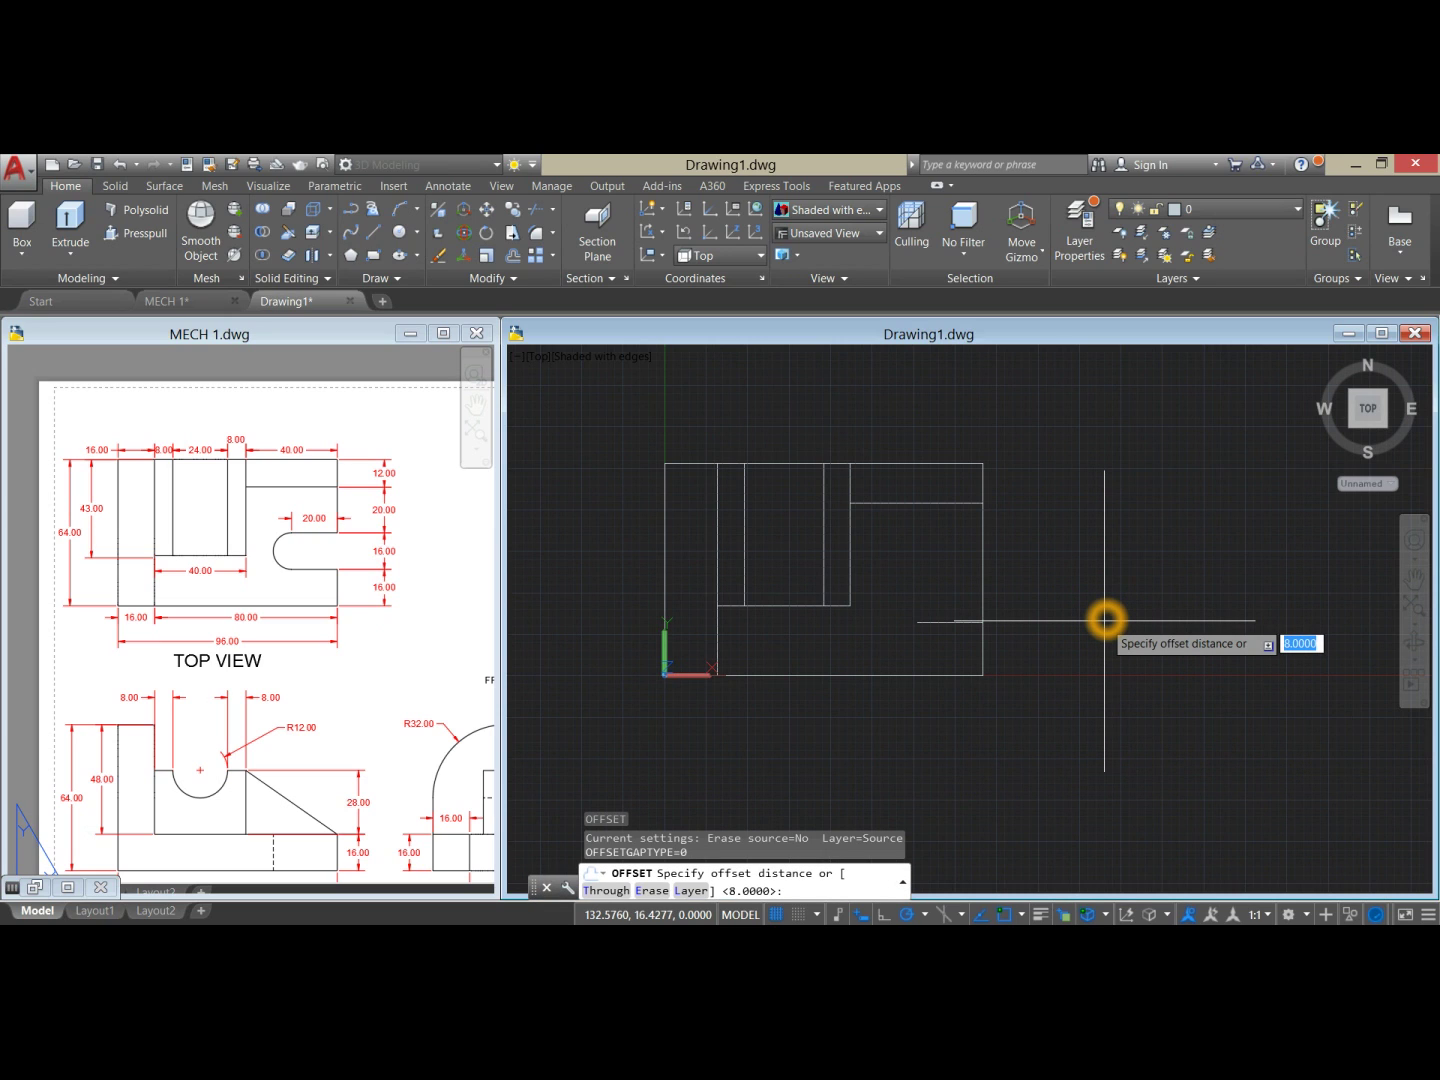
pyautogui.write('16')
pyautogui.press('Return')
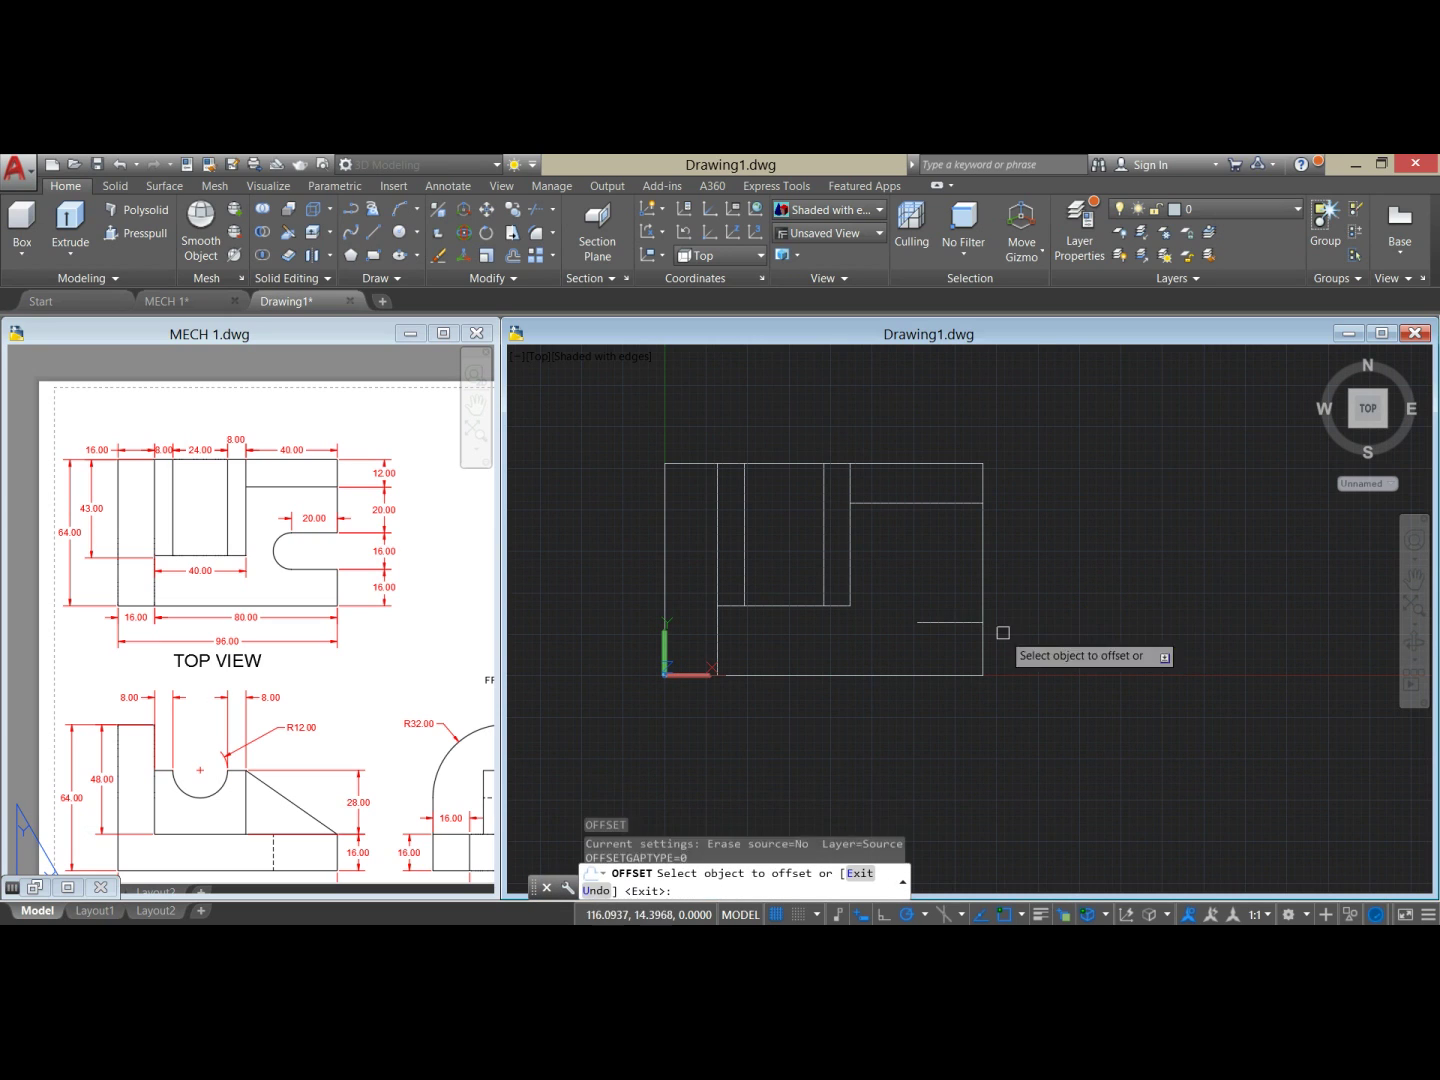
pyautogui.click(945, 622)
pyautogui.click(946, 590)
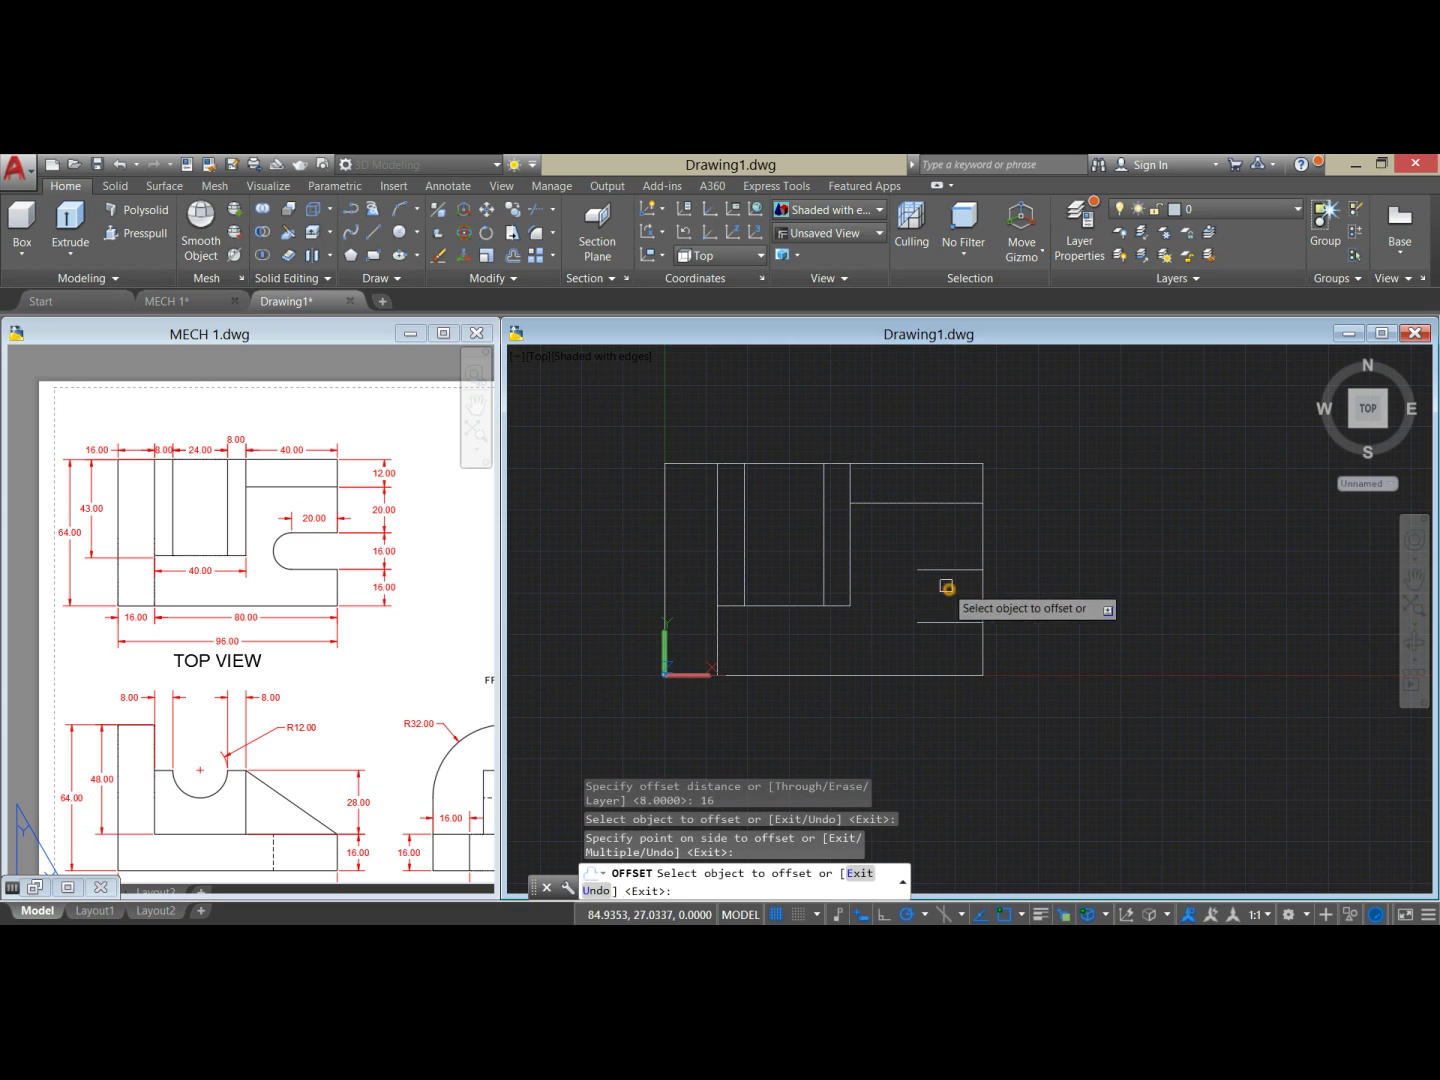
pyautogui.rightClick(1018, 537)
pyautogui.click(1048, 545)
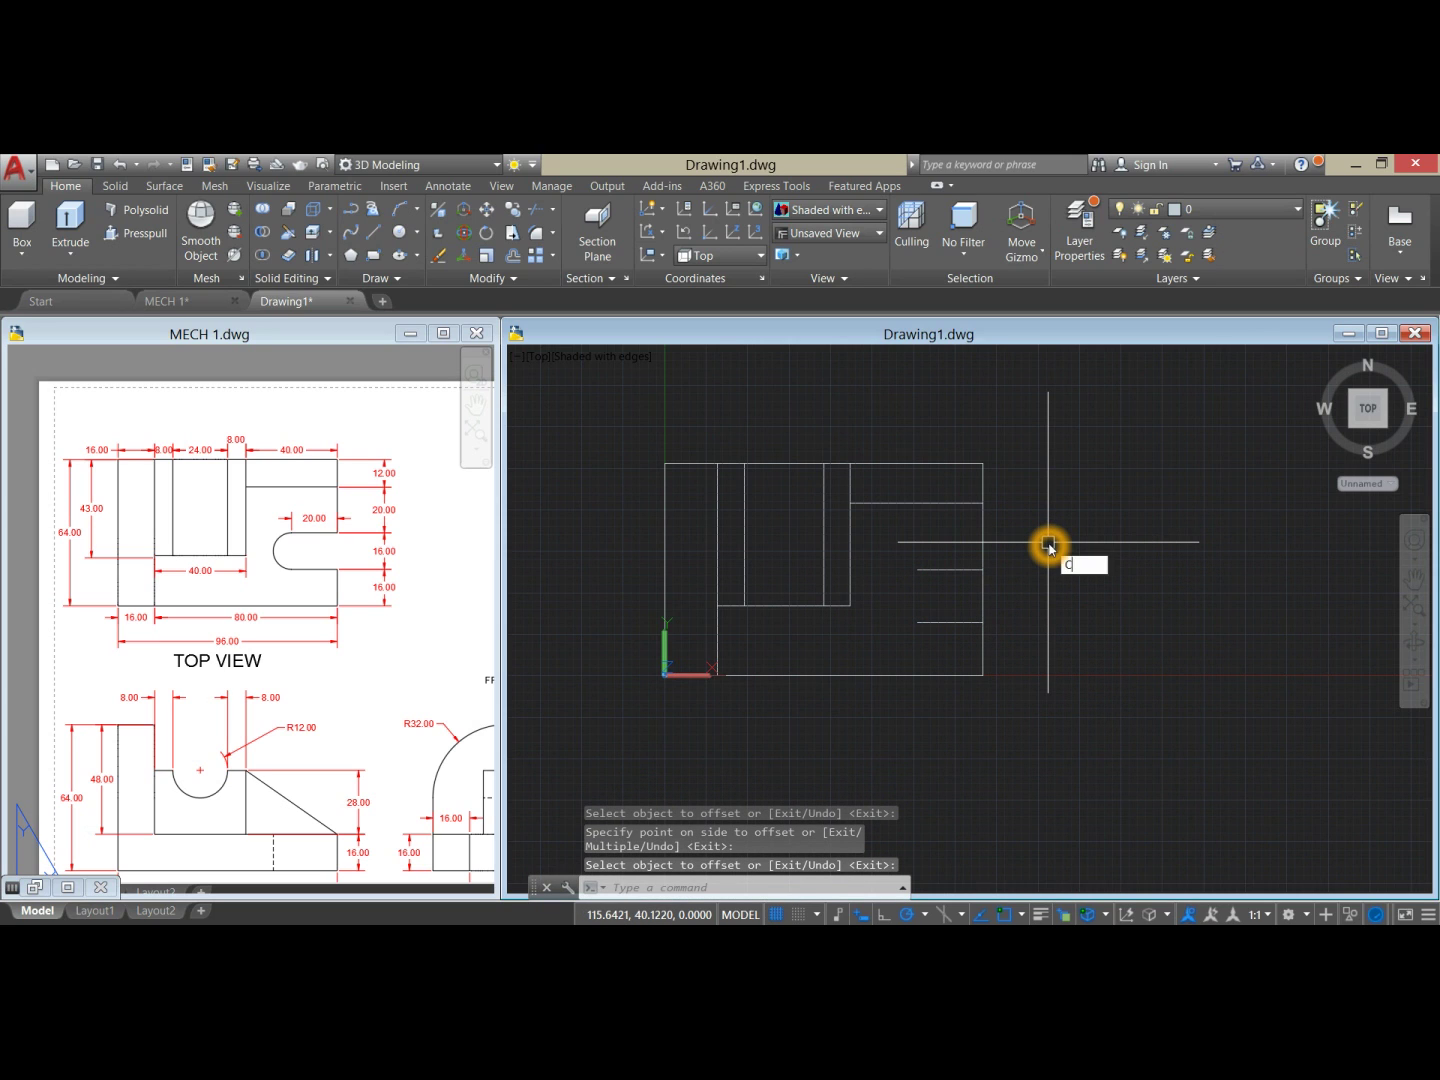
# Step: Draw a radius-8 circle centred midway between the slot lines' left ends
pyautogui.press('Return')
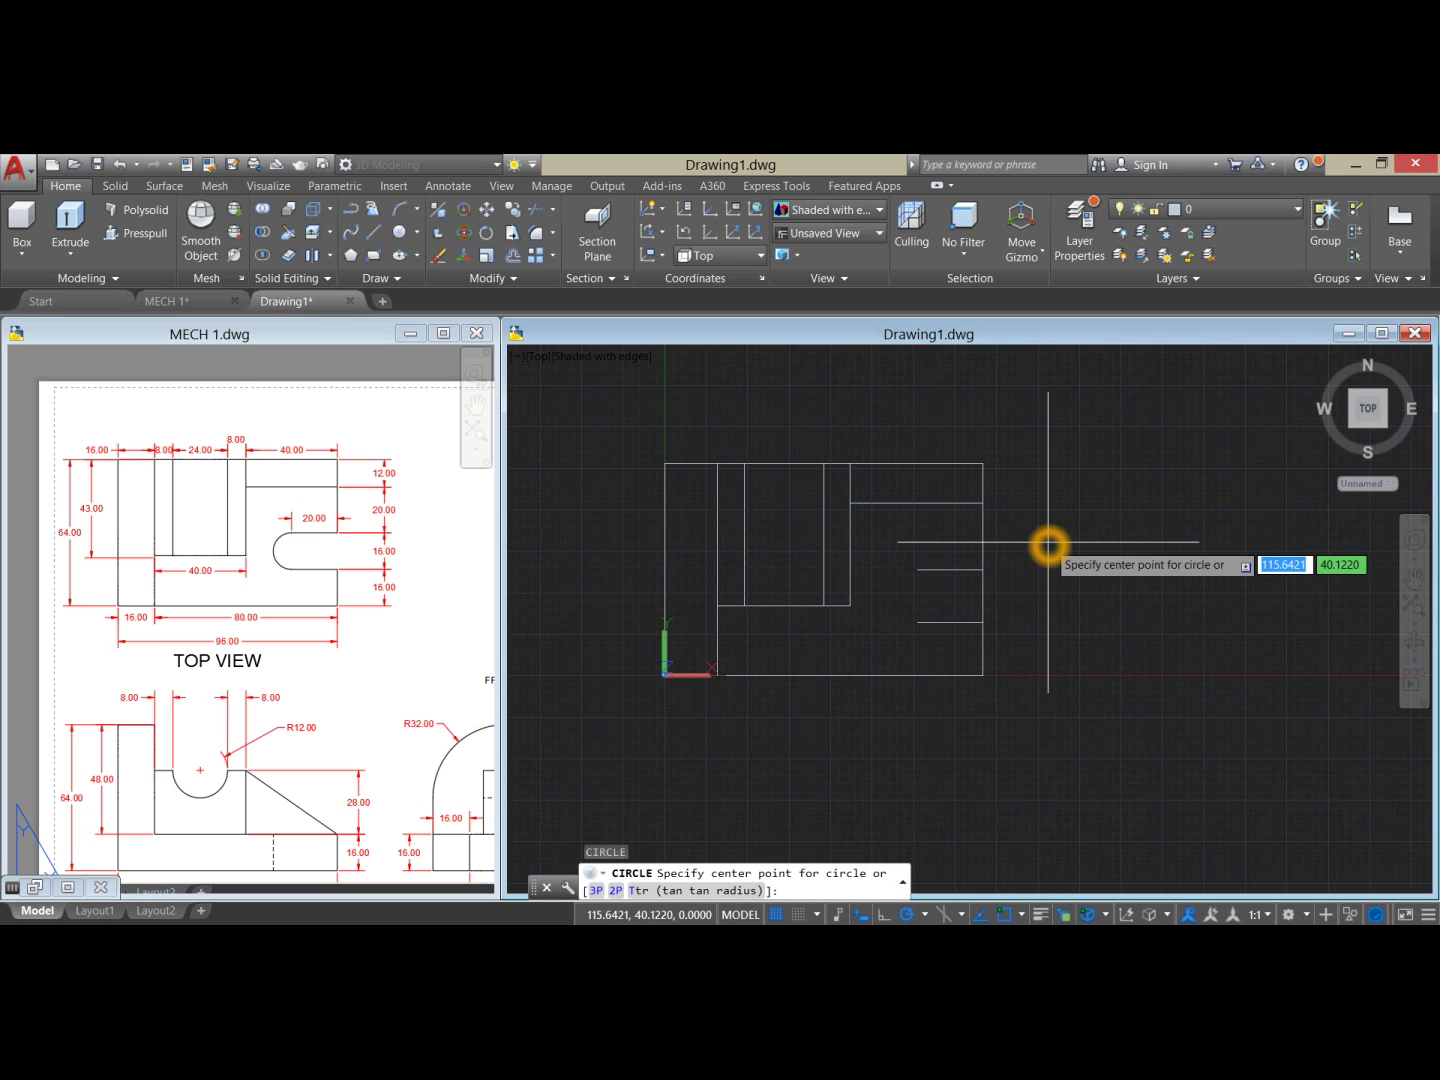
pyautogui.keyDown('shift'); pyautogui.rightClick(926, 598); pyautogui.keyUp('shift')
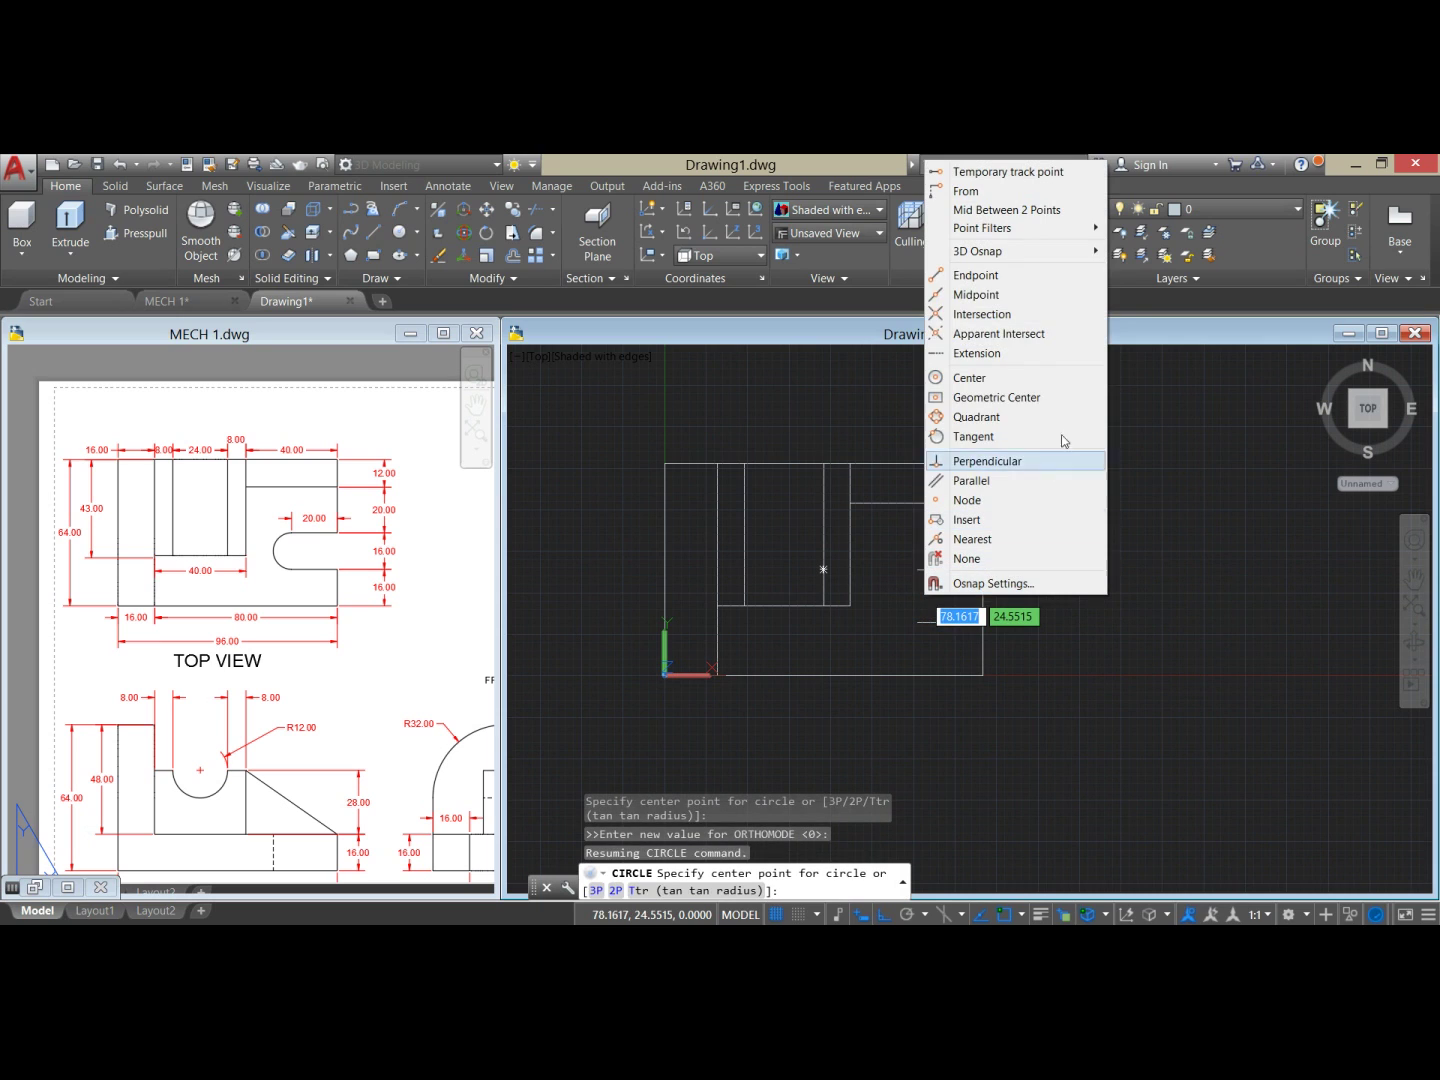
pyautogui.moveTo(1010, 230)
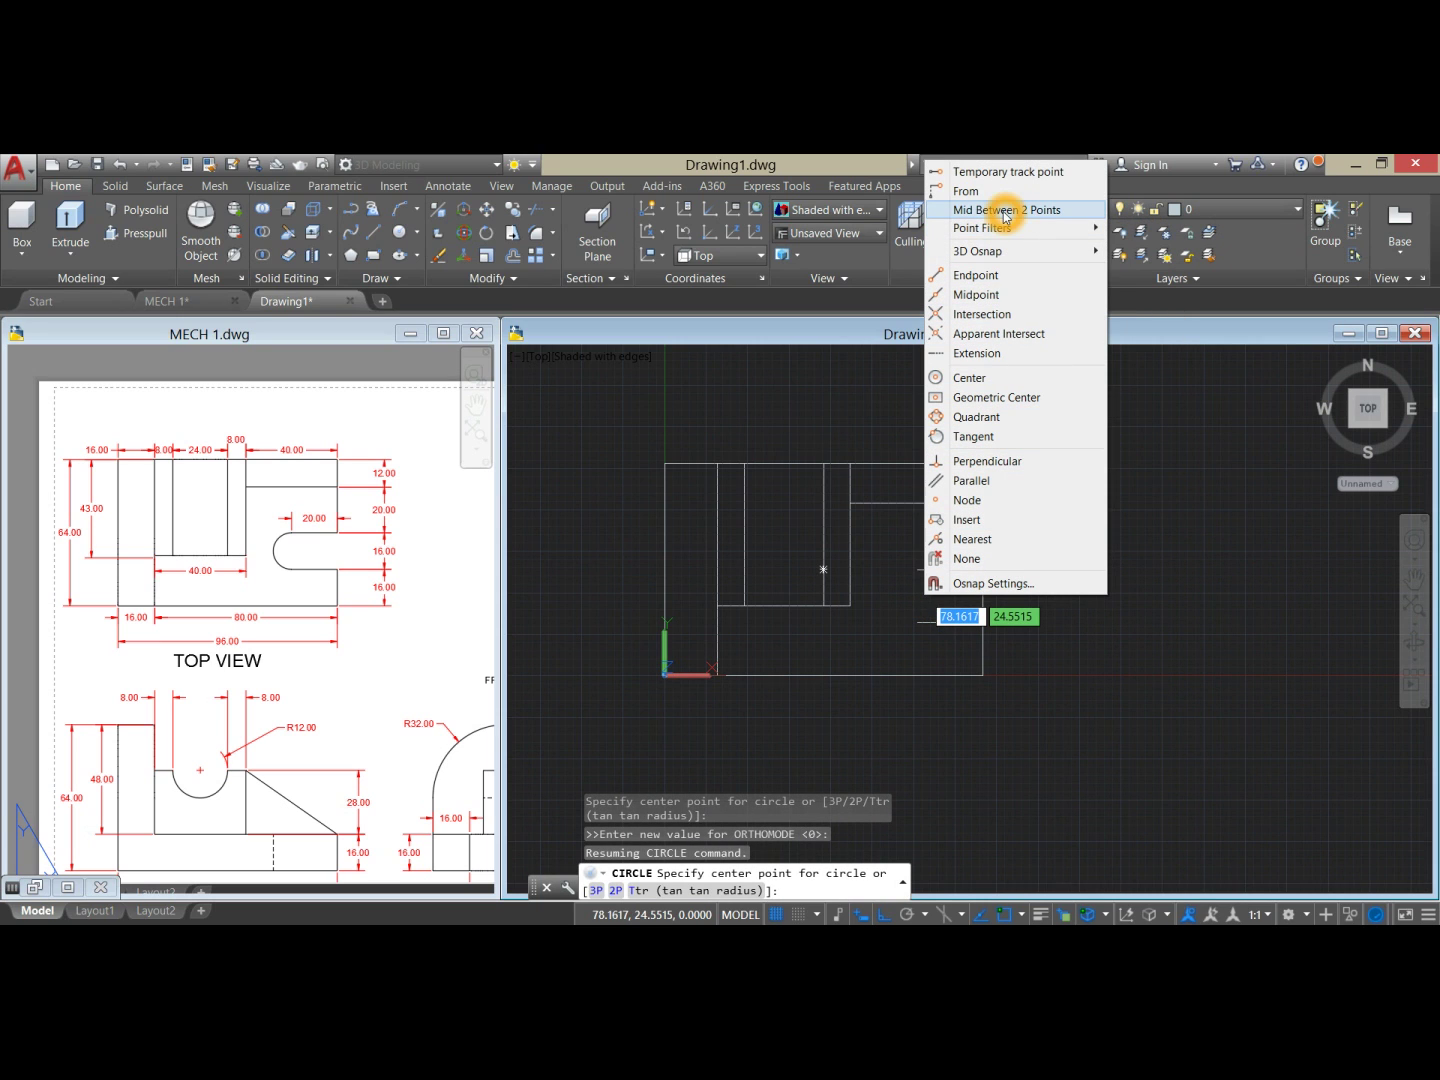
pyautogui.click(1005, 215)
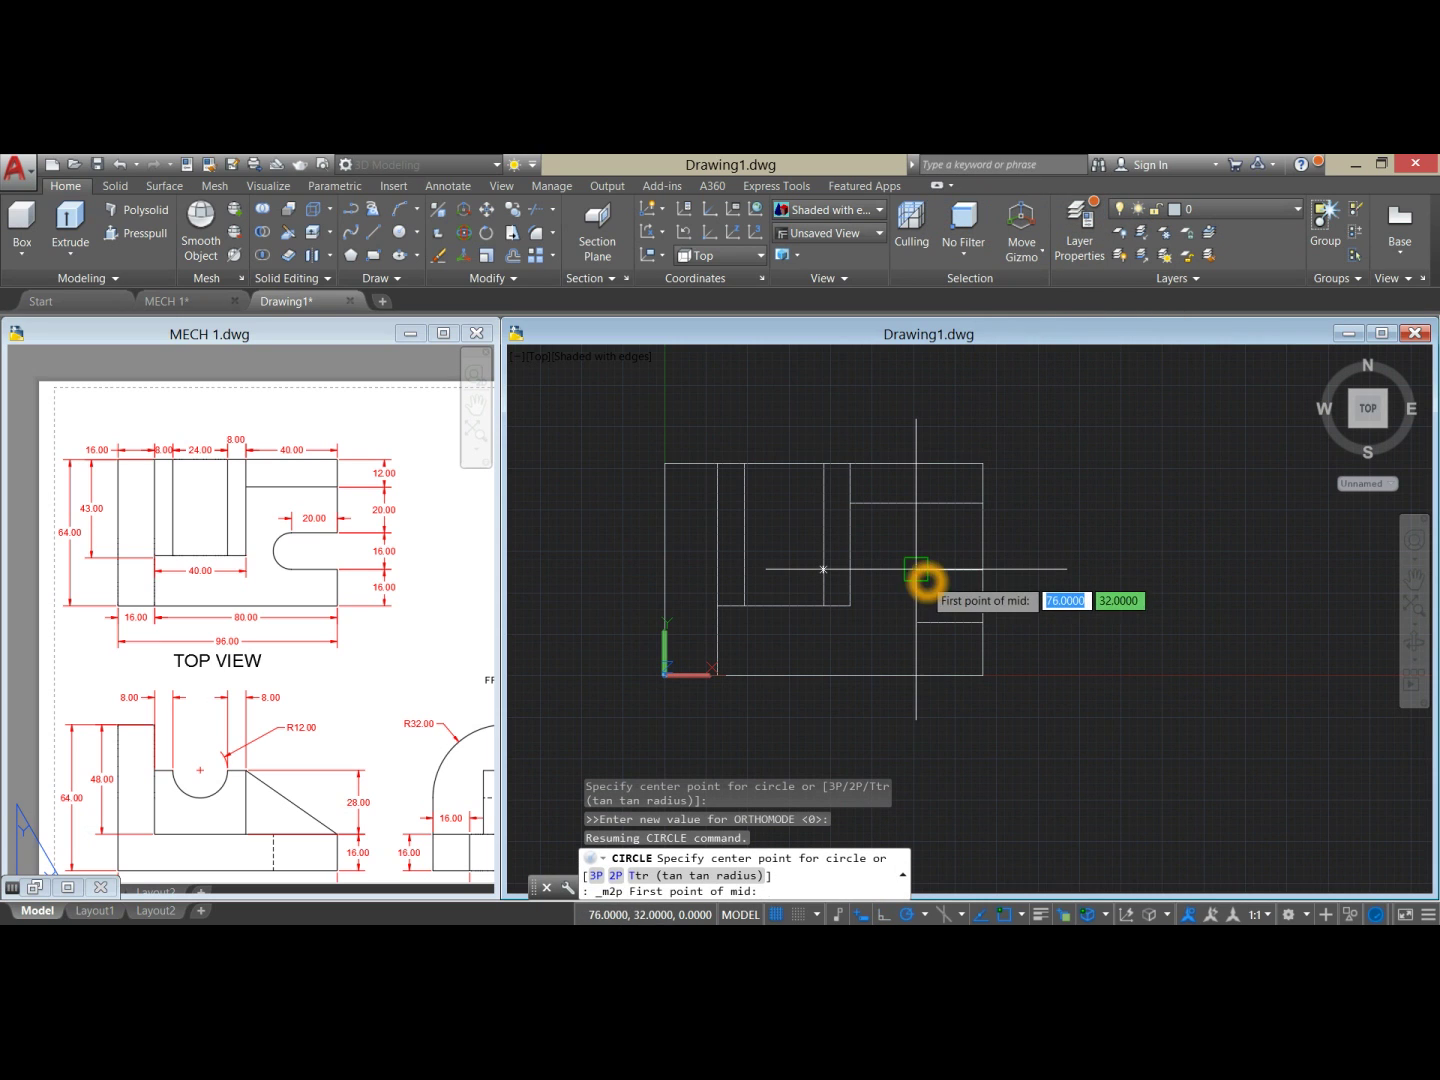
pyautogui.click(920, 570)
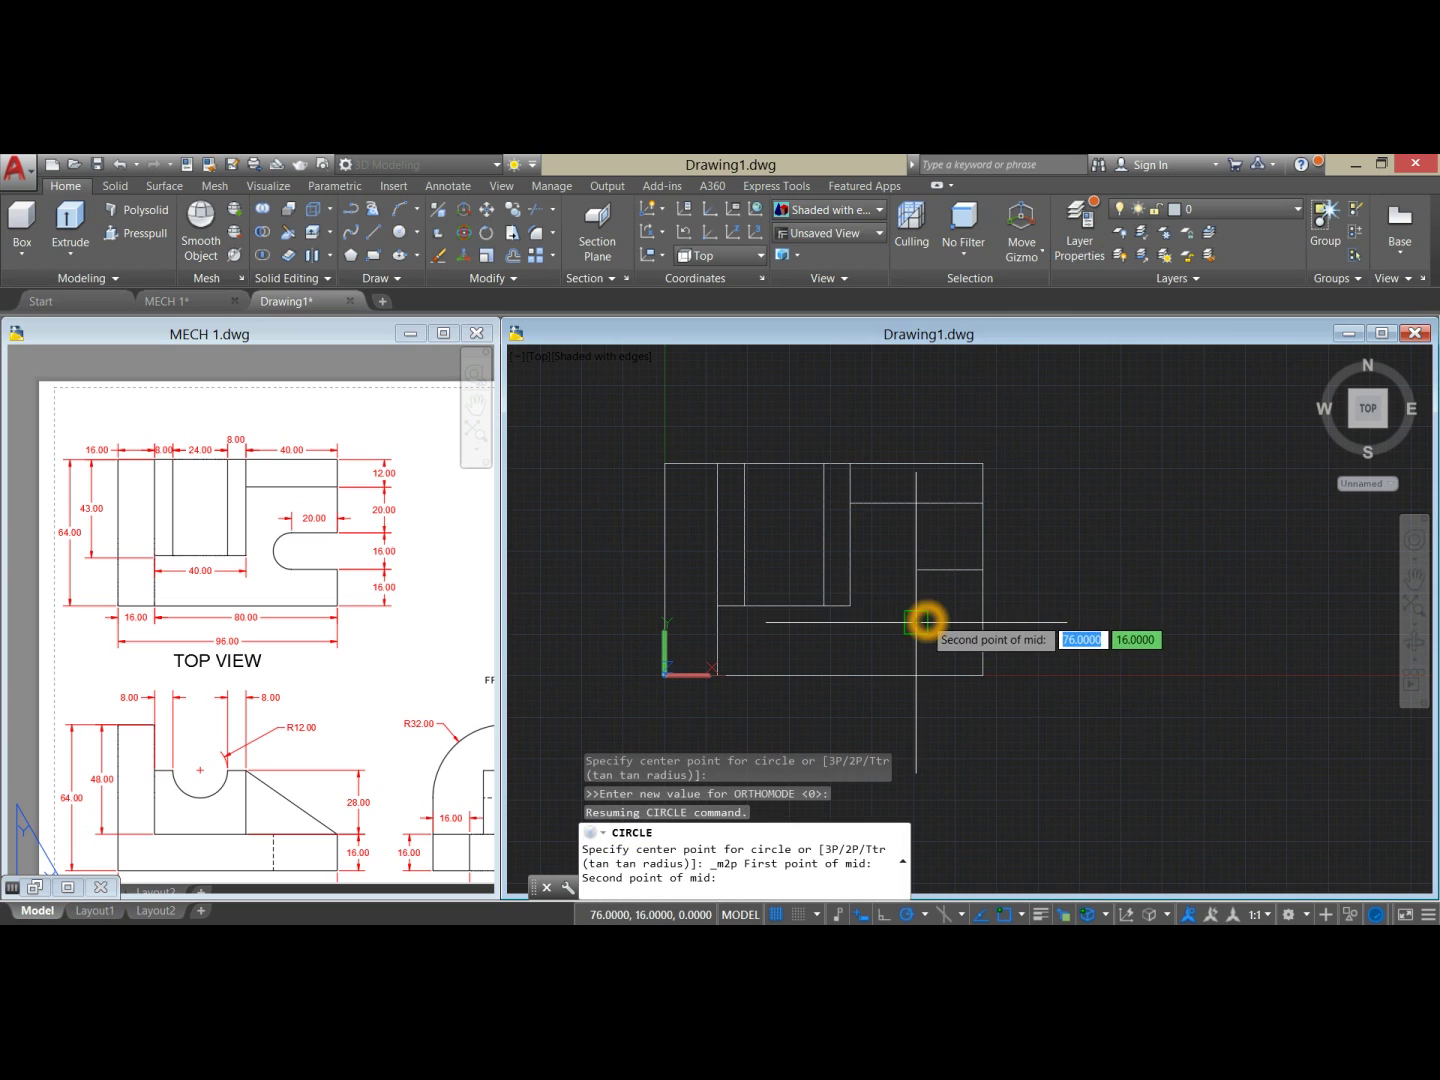
pyautogui.click(927, 625)
pyautogui.click(927, 592)
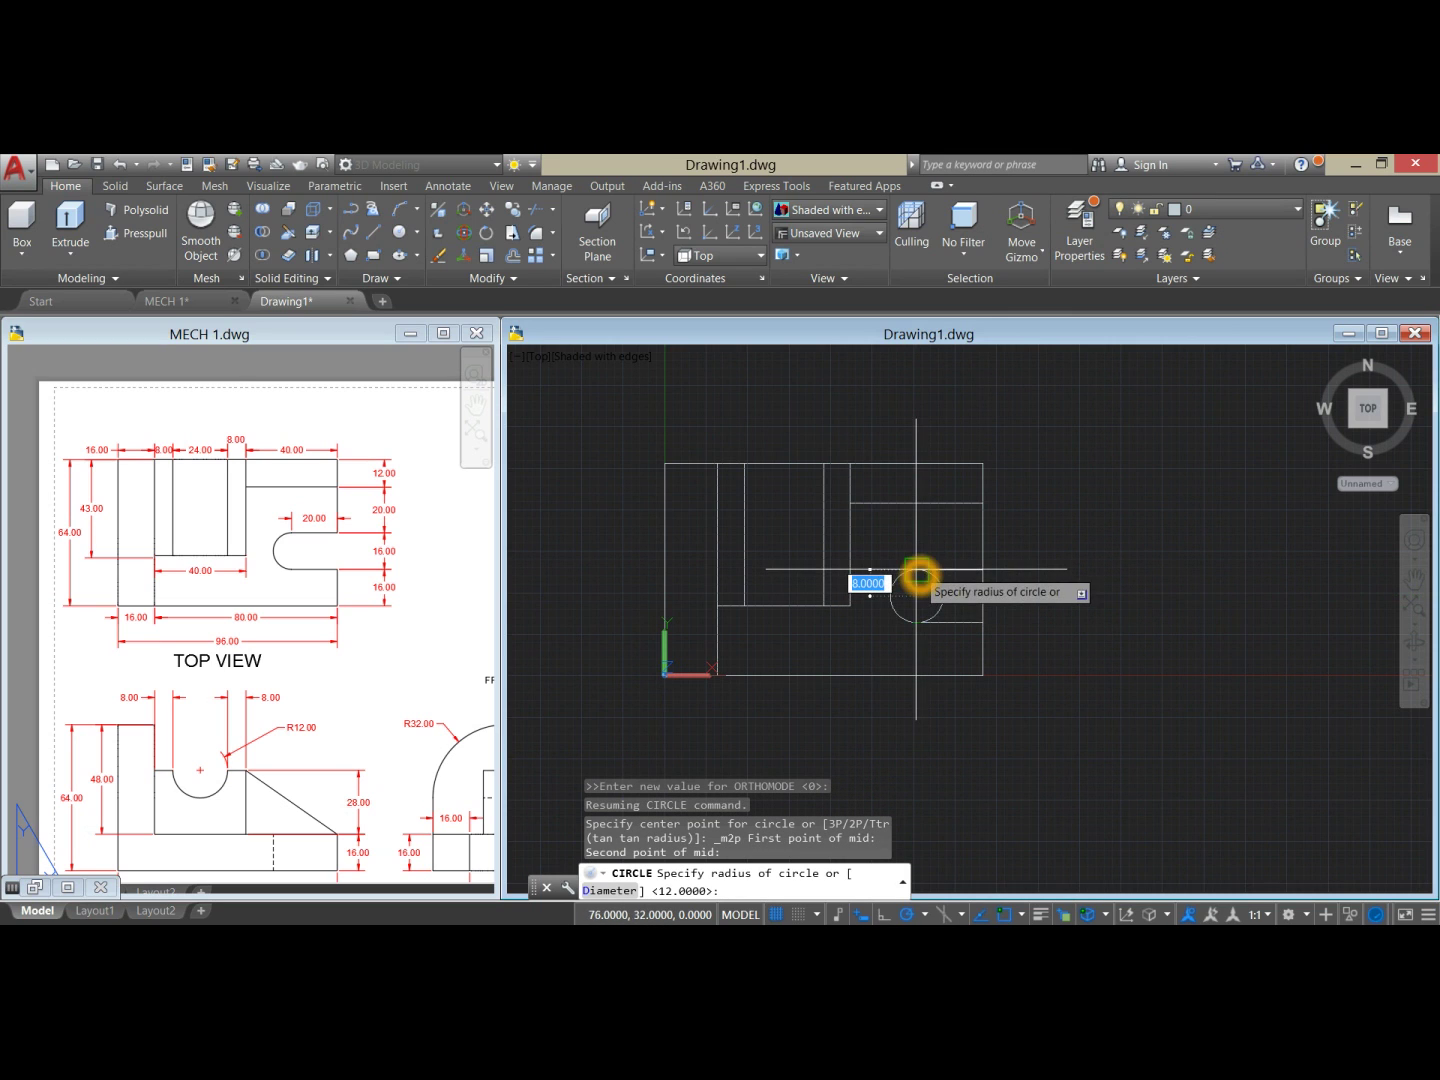
pyautogui.click(922, 569)
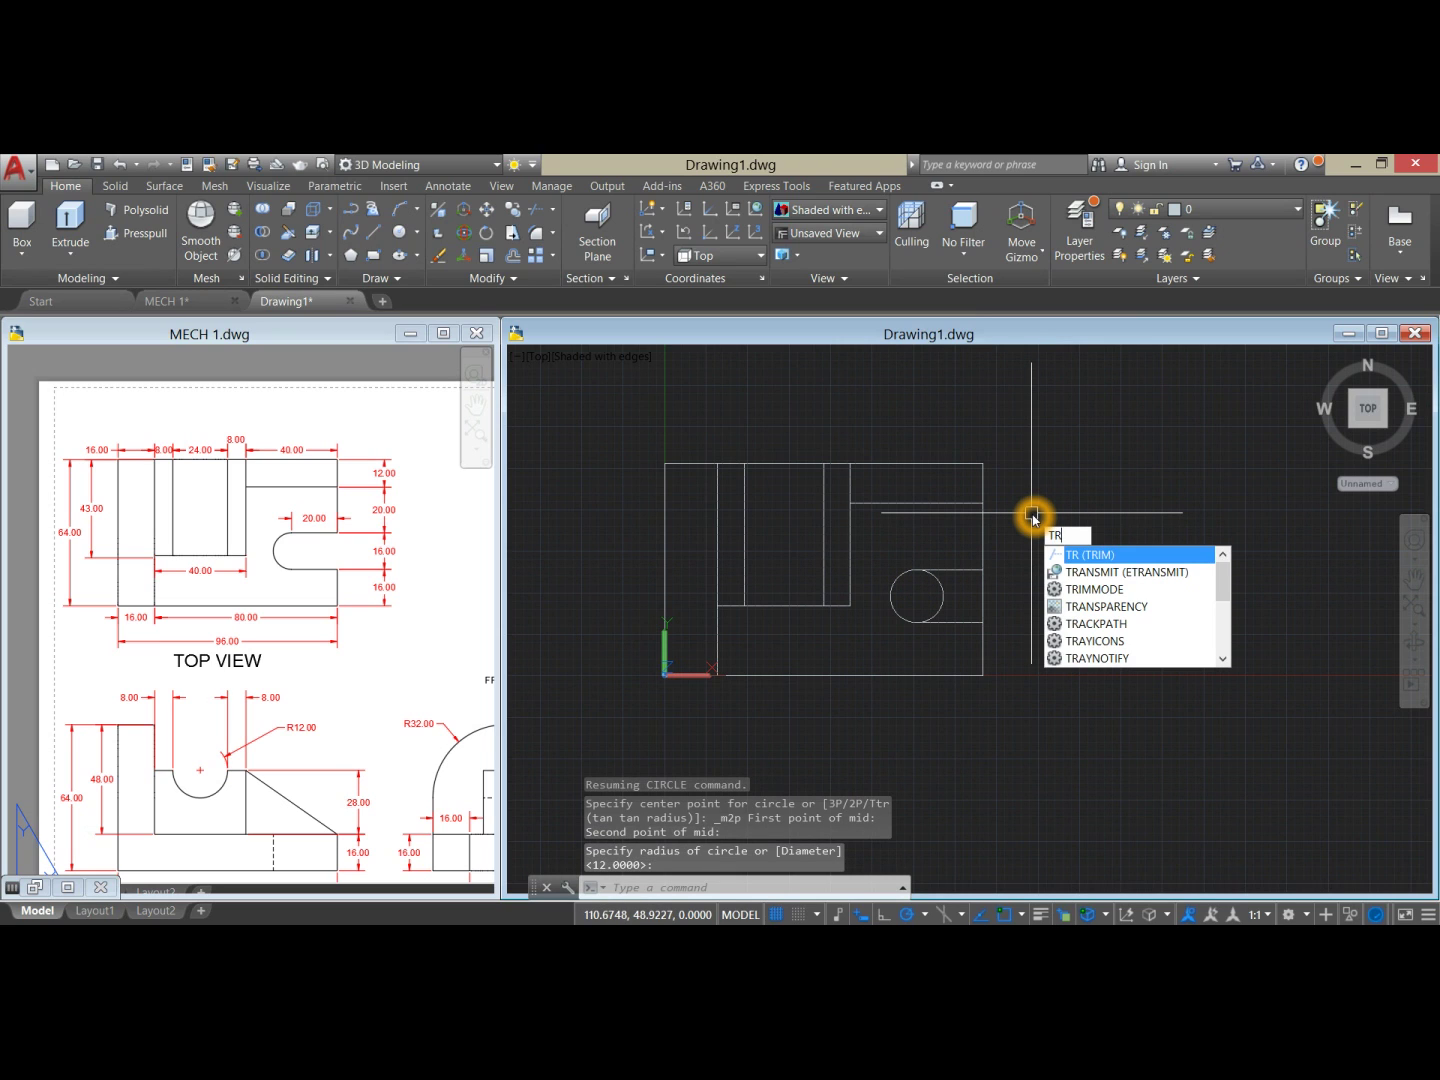
# Step: Trim away the circle's right half inside the slot
pyautogui.press('Return')
pyautogui.press('Return')
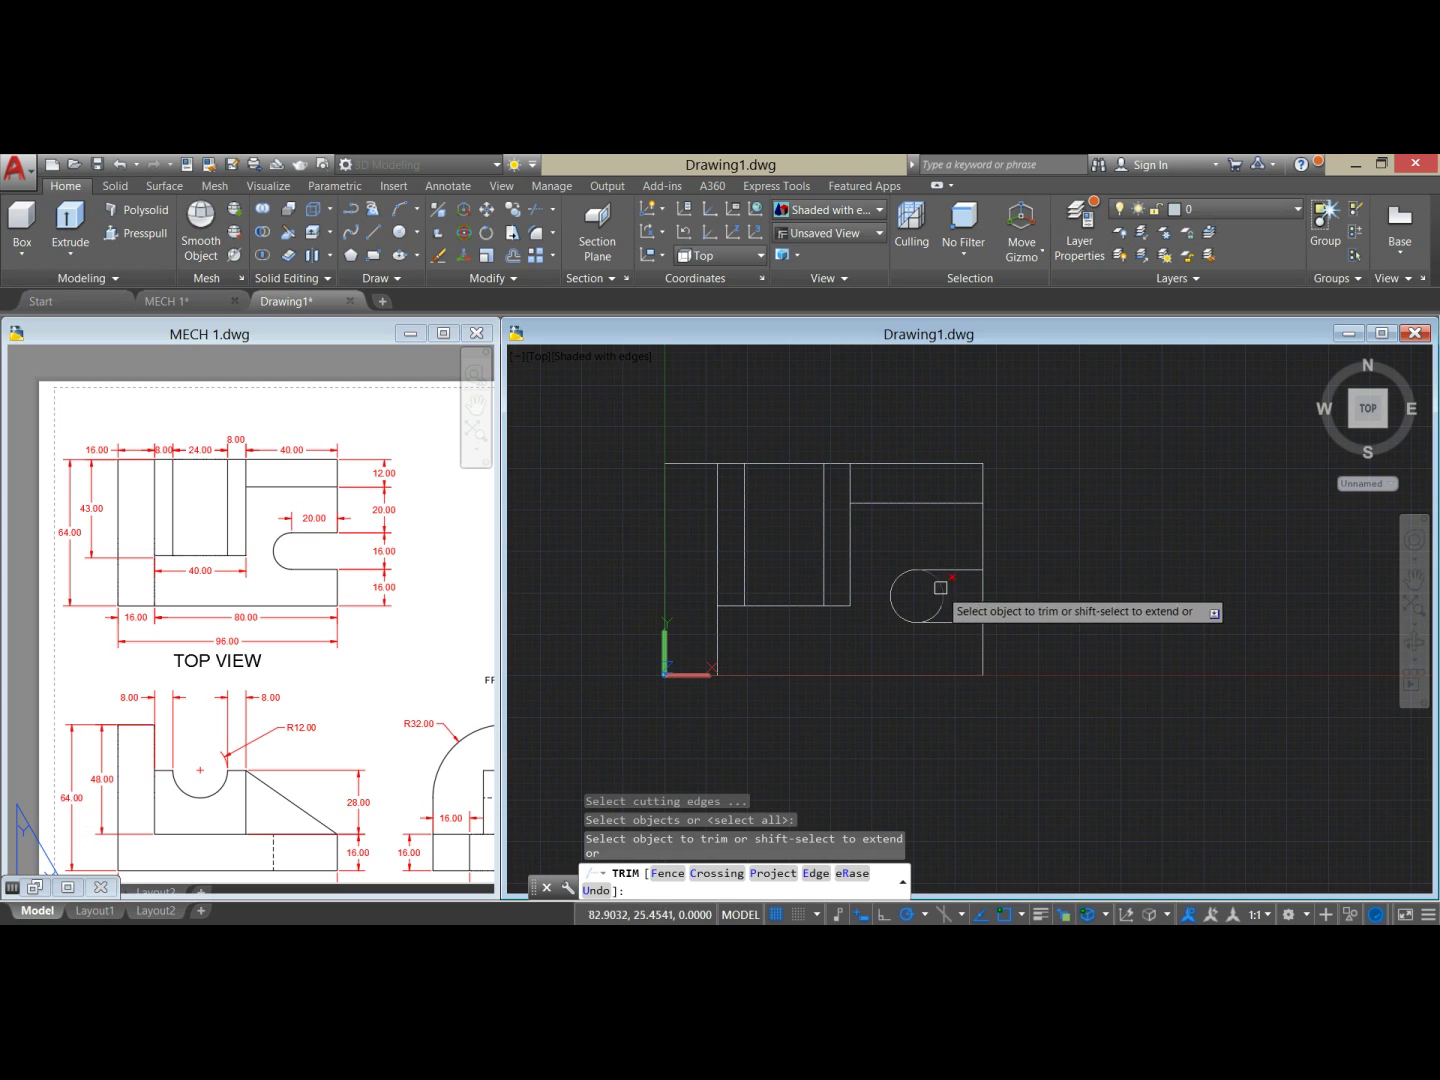
pyautogui.click(940, 587)
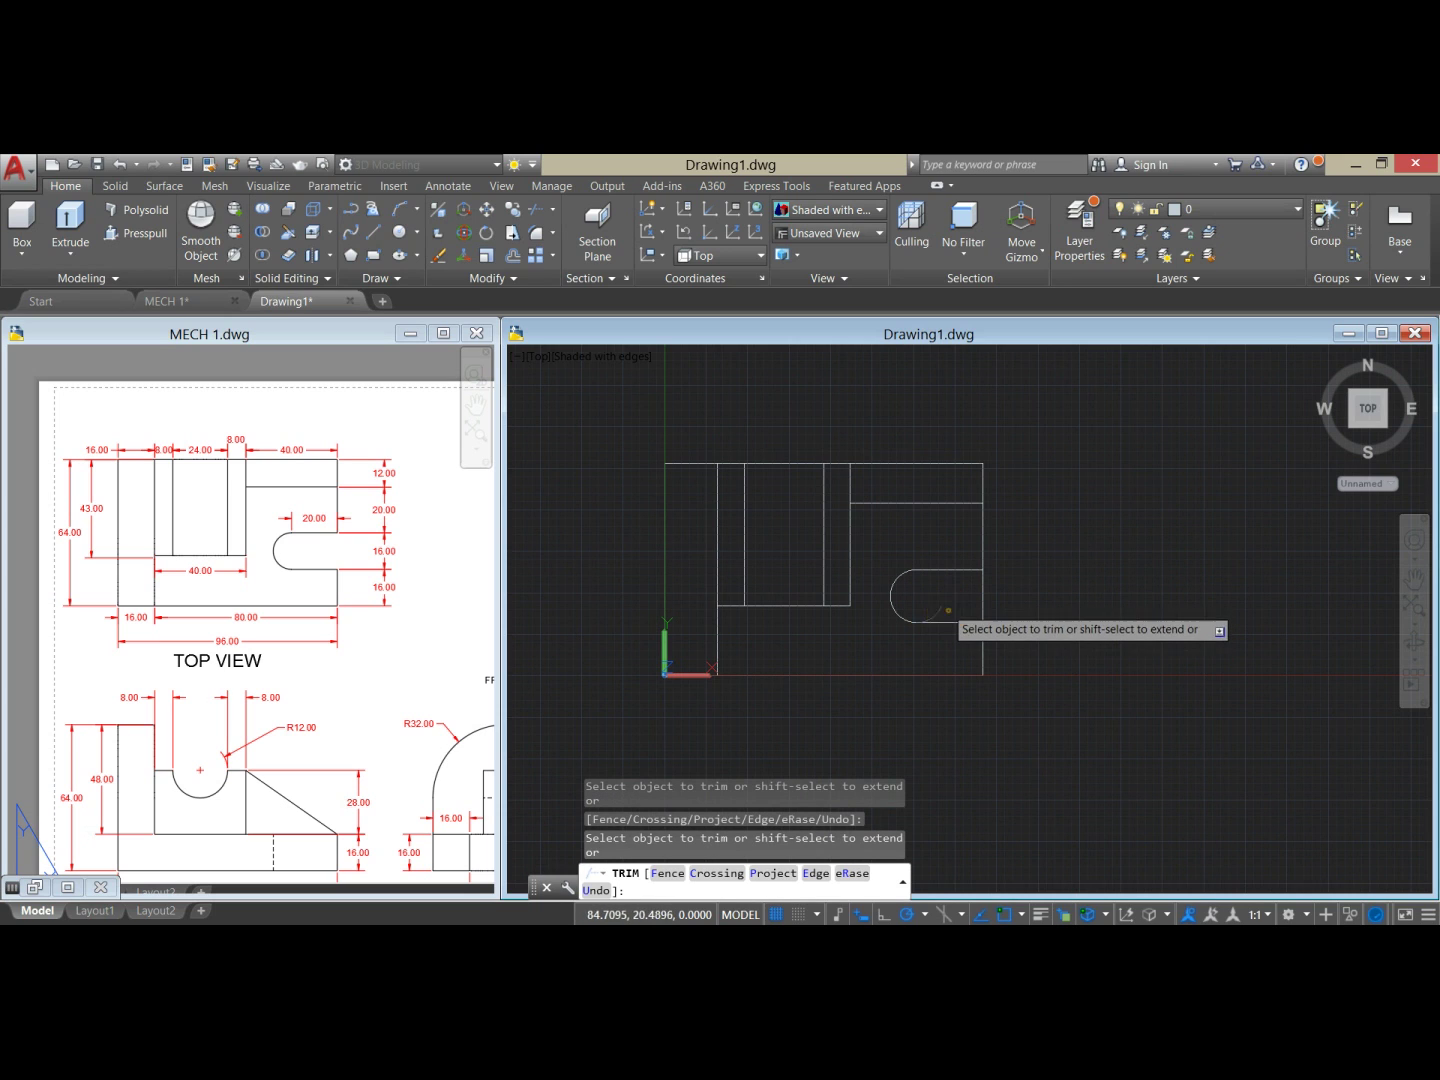
pyautogui.rightClick(1032, 521)
pyautogui.click(1067, 524)
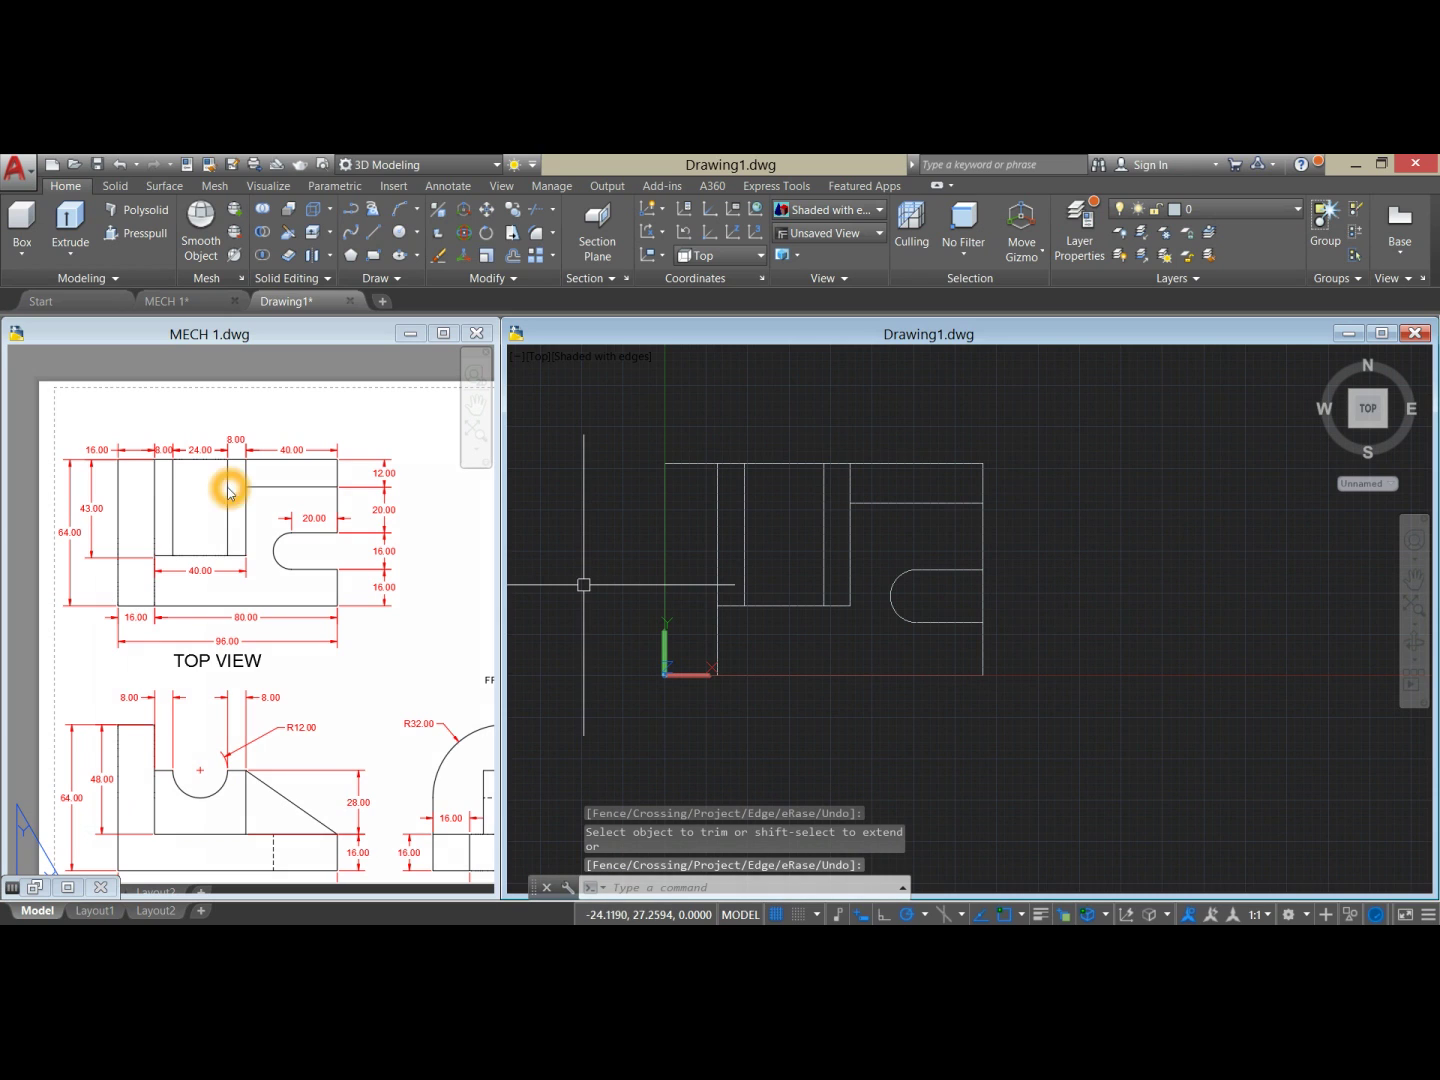
pyautogui.click(1068, 599)
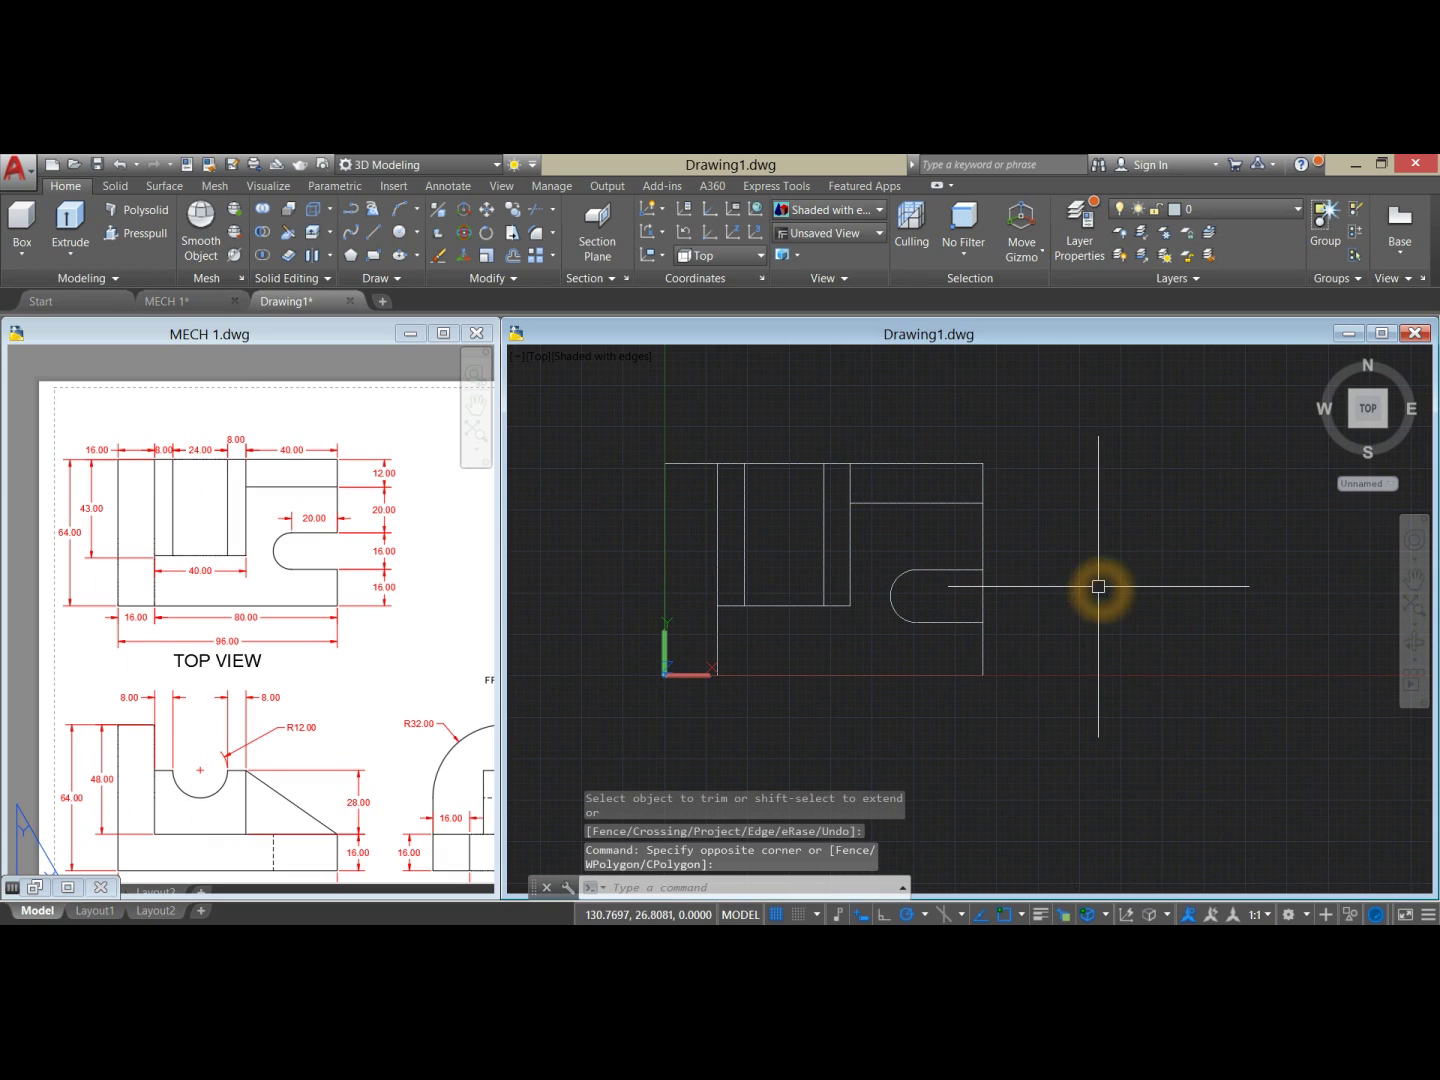
# Step: Show Drawing1 in SE Isometric view with the grid turned off and the outline centred
pyautogui.click(540, 357)
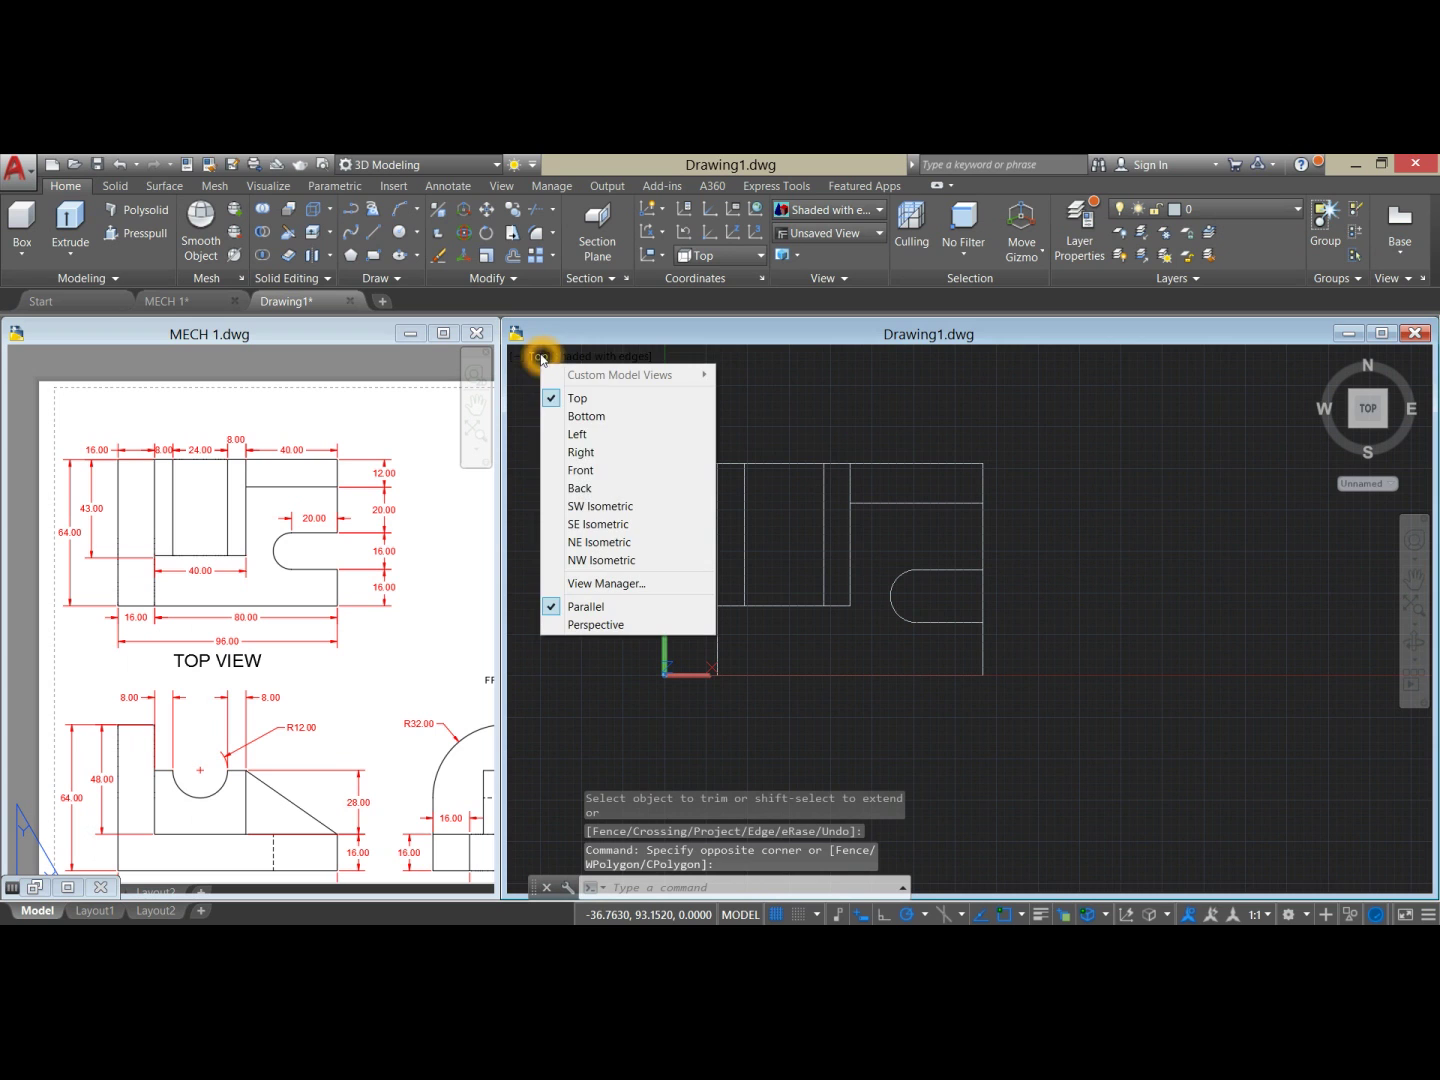
pyautogui.click(617, 525)
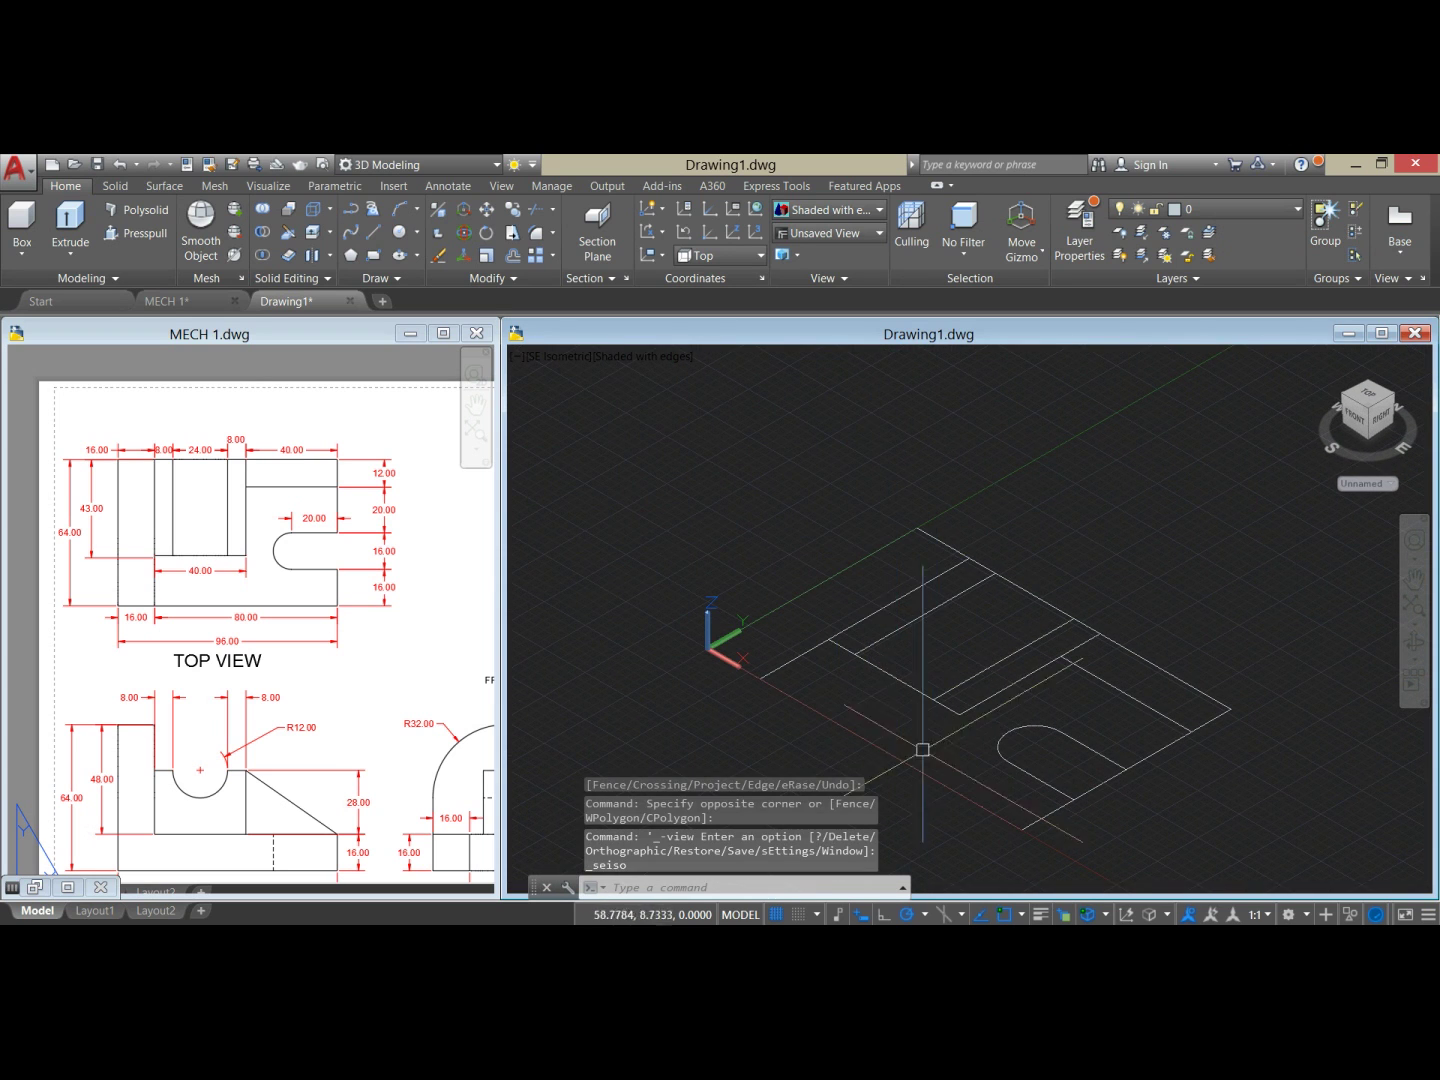
pyautogui.click(775, 914)
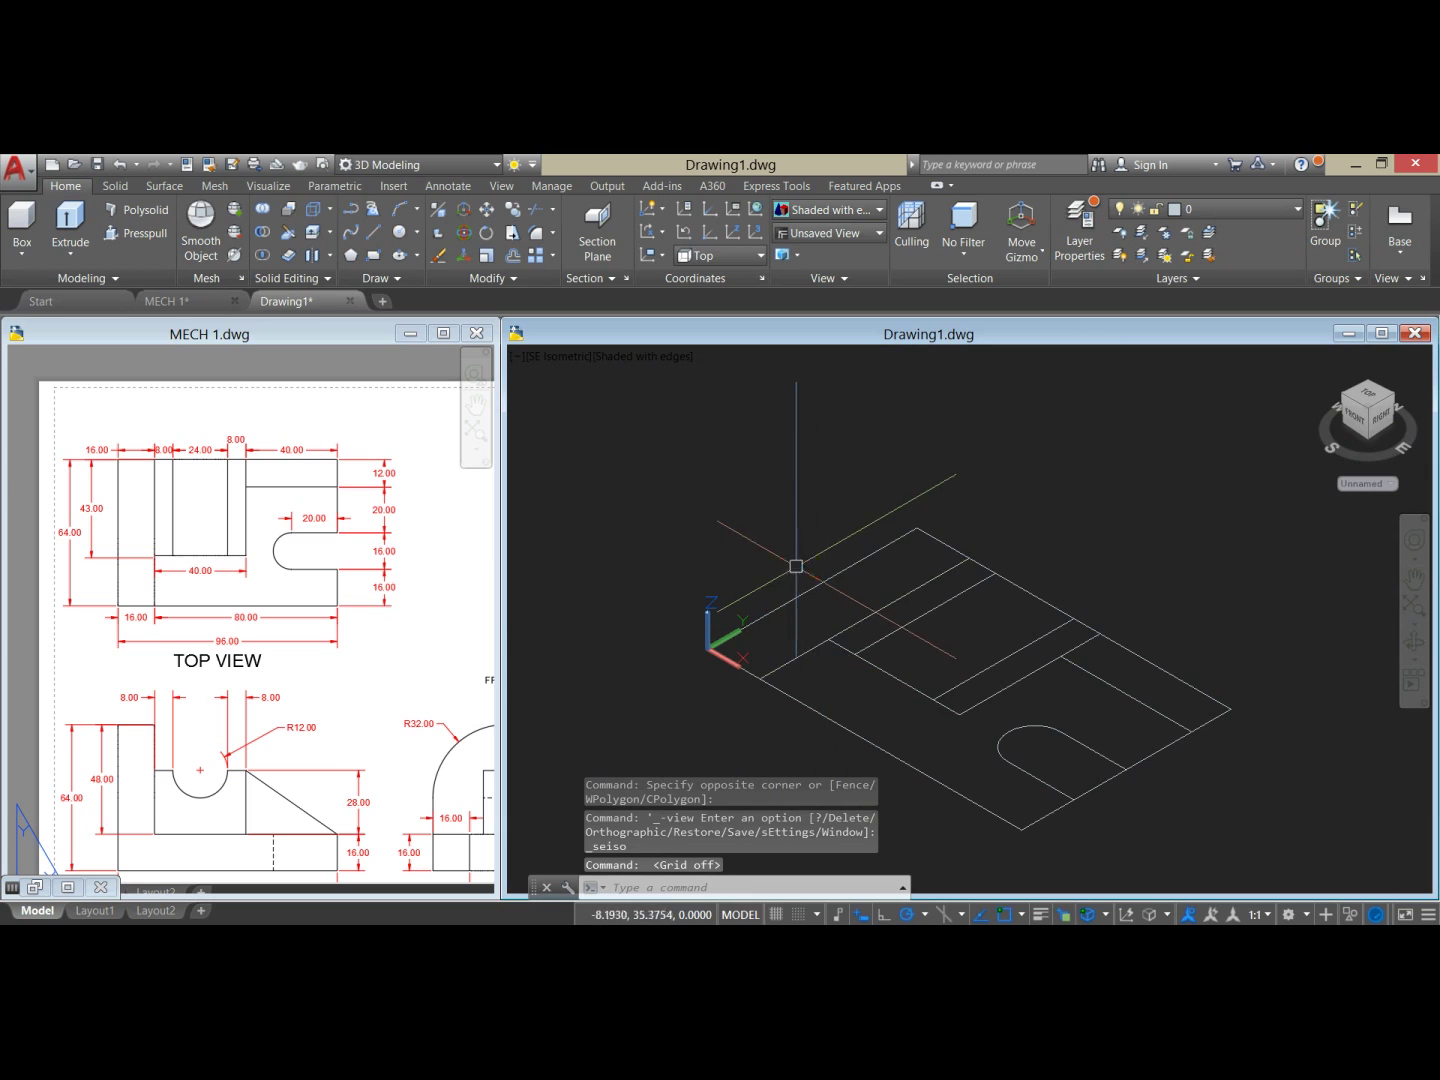
pyautogui.moveTo(794, 569); pyautogui.dragTo(714, 472, button='middle')
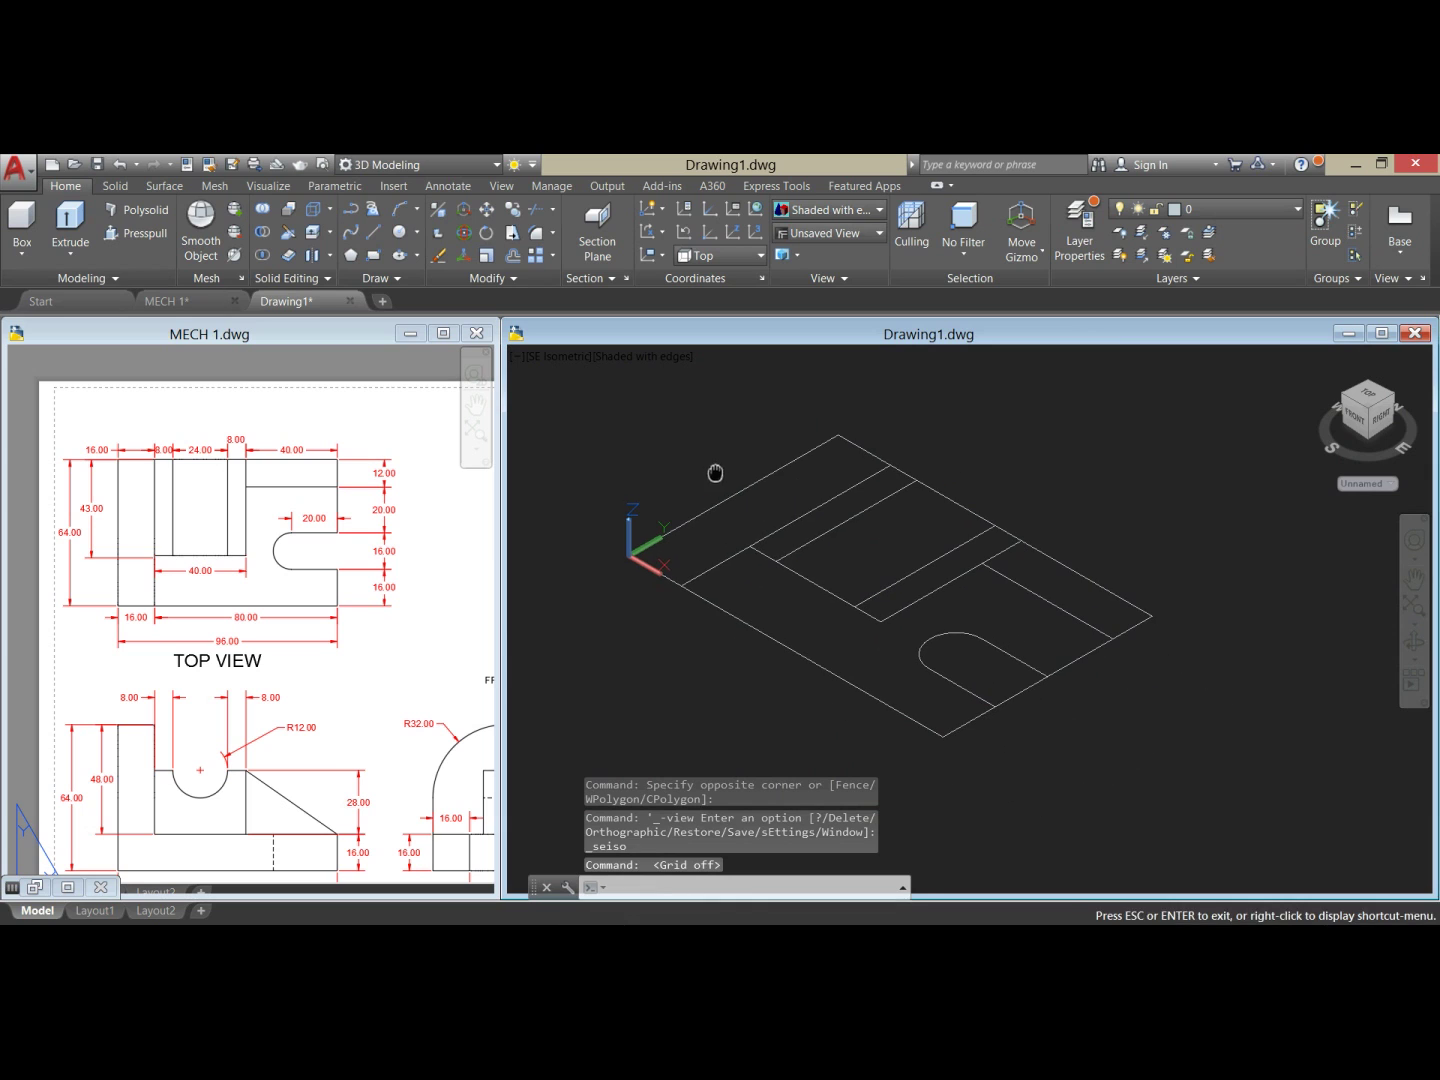
# Step: Activate the MECH 1 reference drawing and frame its isometric bracket view
pyautogui.click(289, 678)
pyautogui.click(1070, 500)
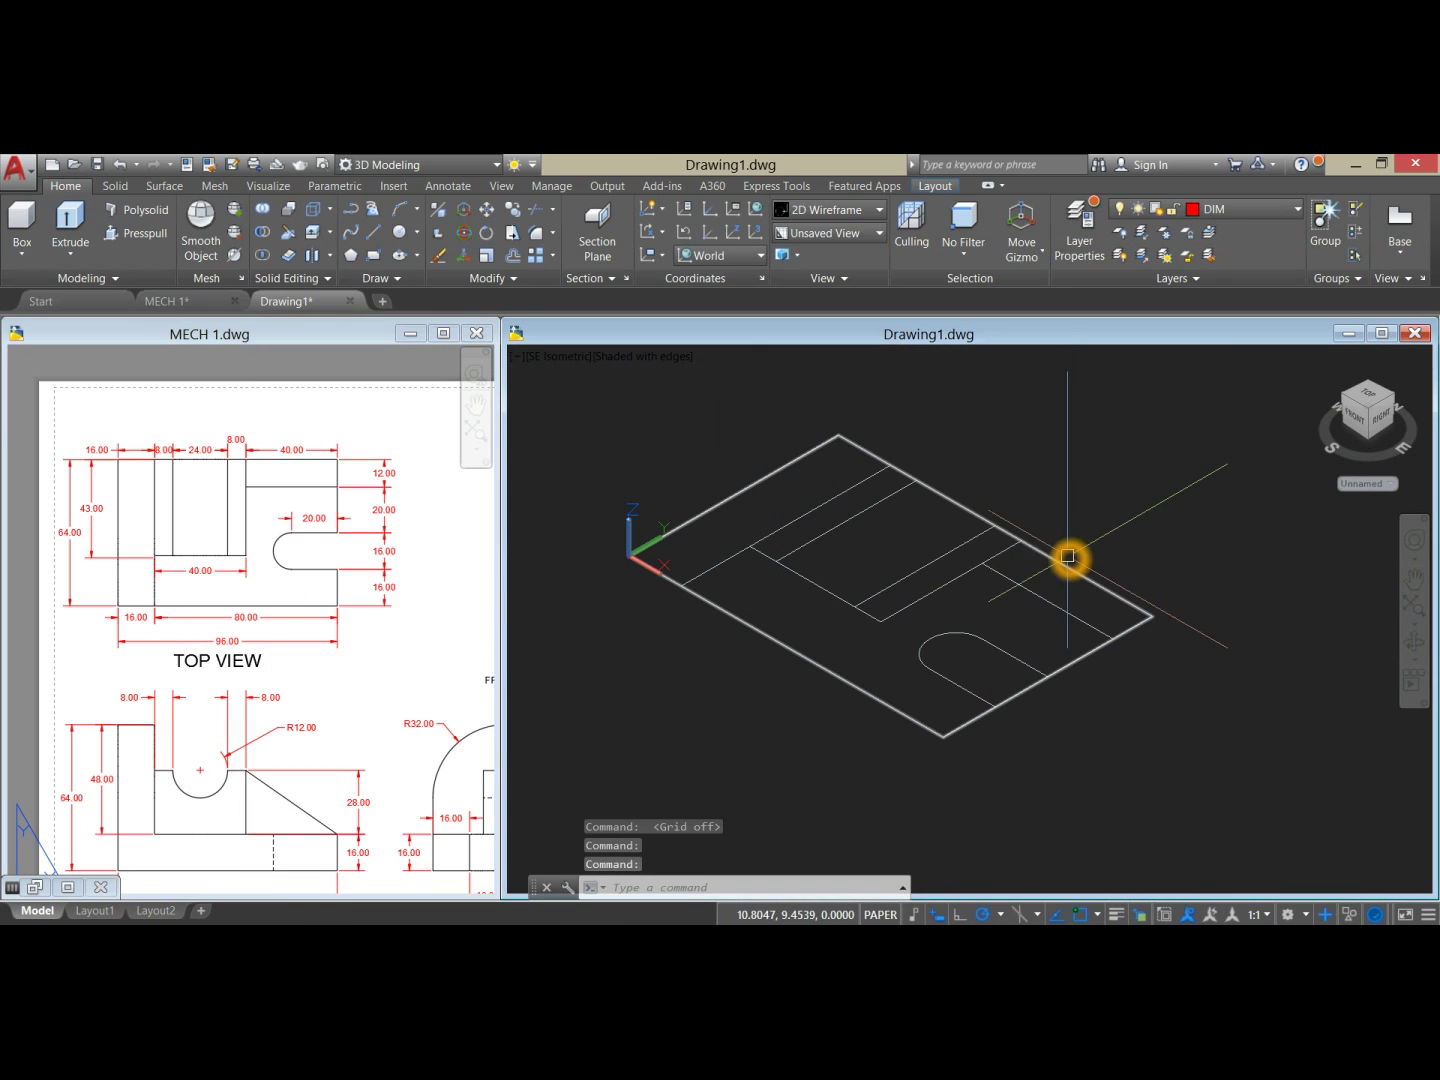
pyautogui.click(320, 712)
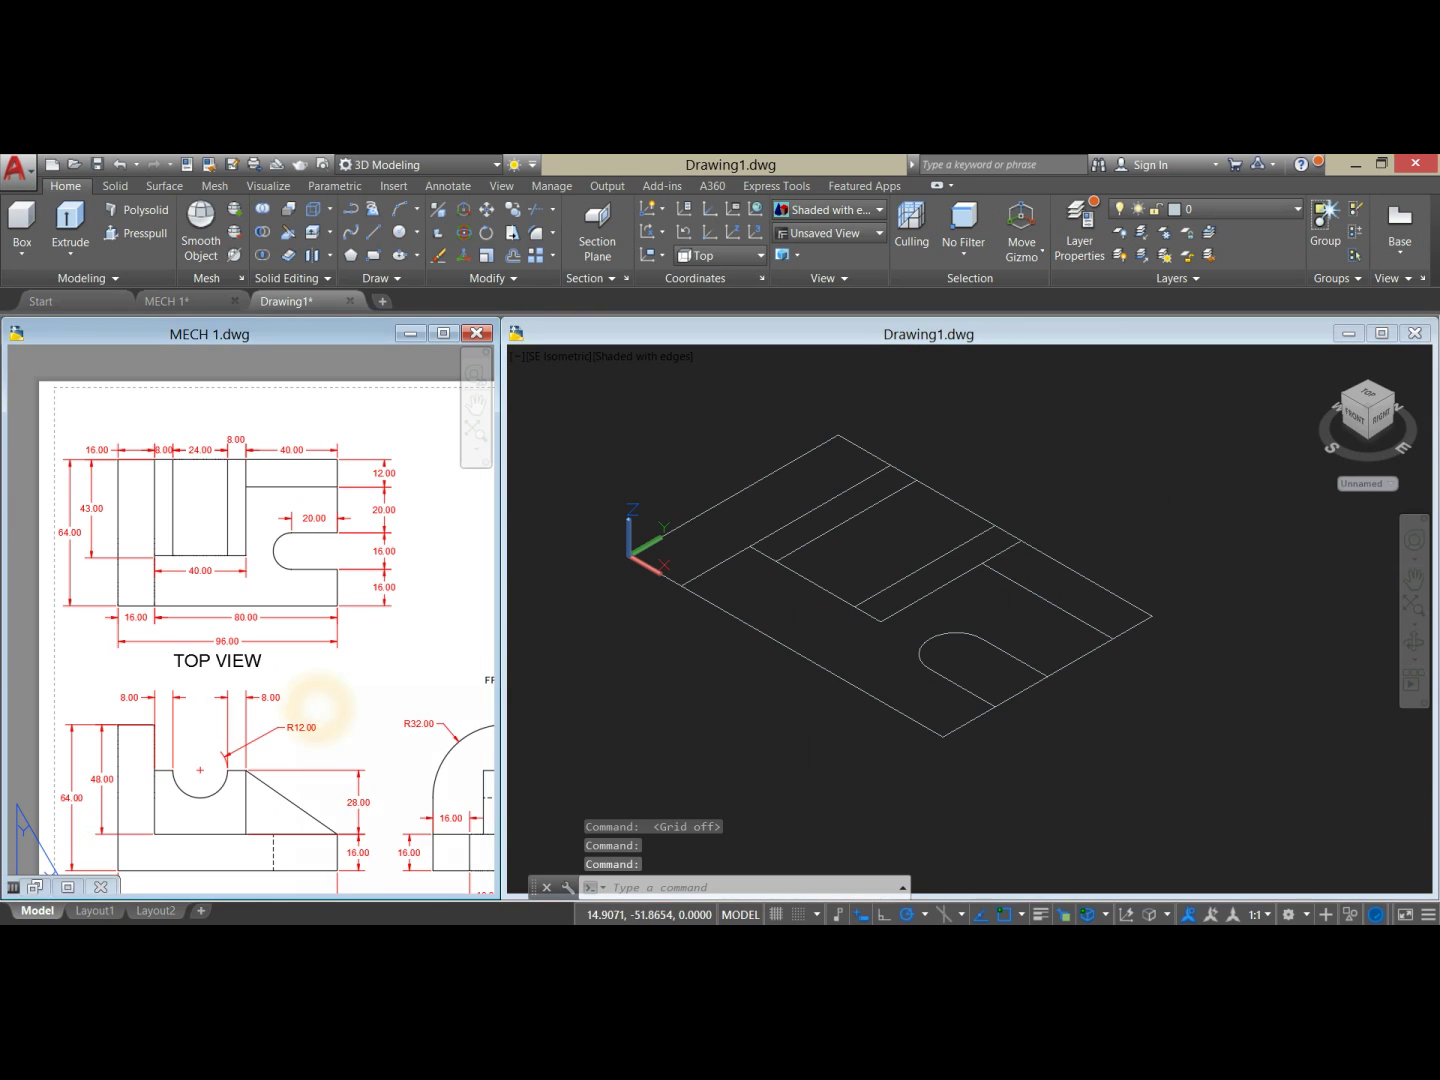
pyautogui.moveTo(308, 686); pyautogui.dragTo(103, 643, button='middle')
pyautogui.scroll(-3, 103, 643)
pyautogui.scroll(3, 215, 656)
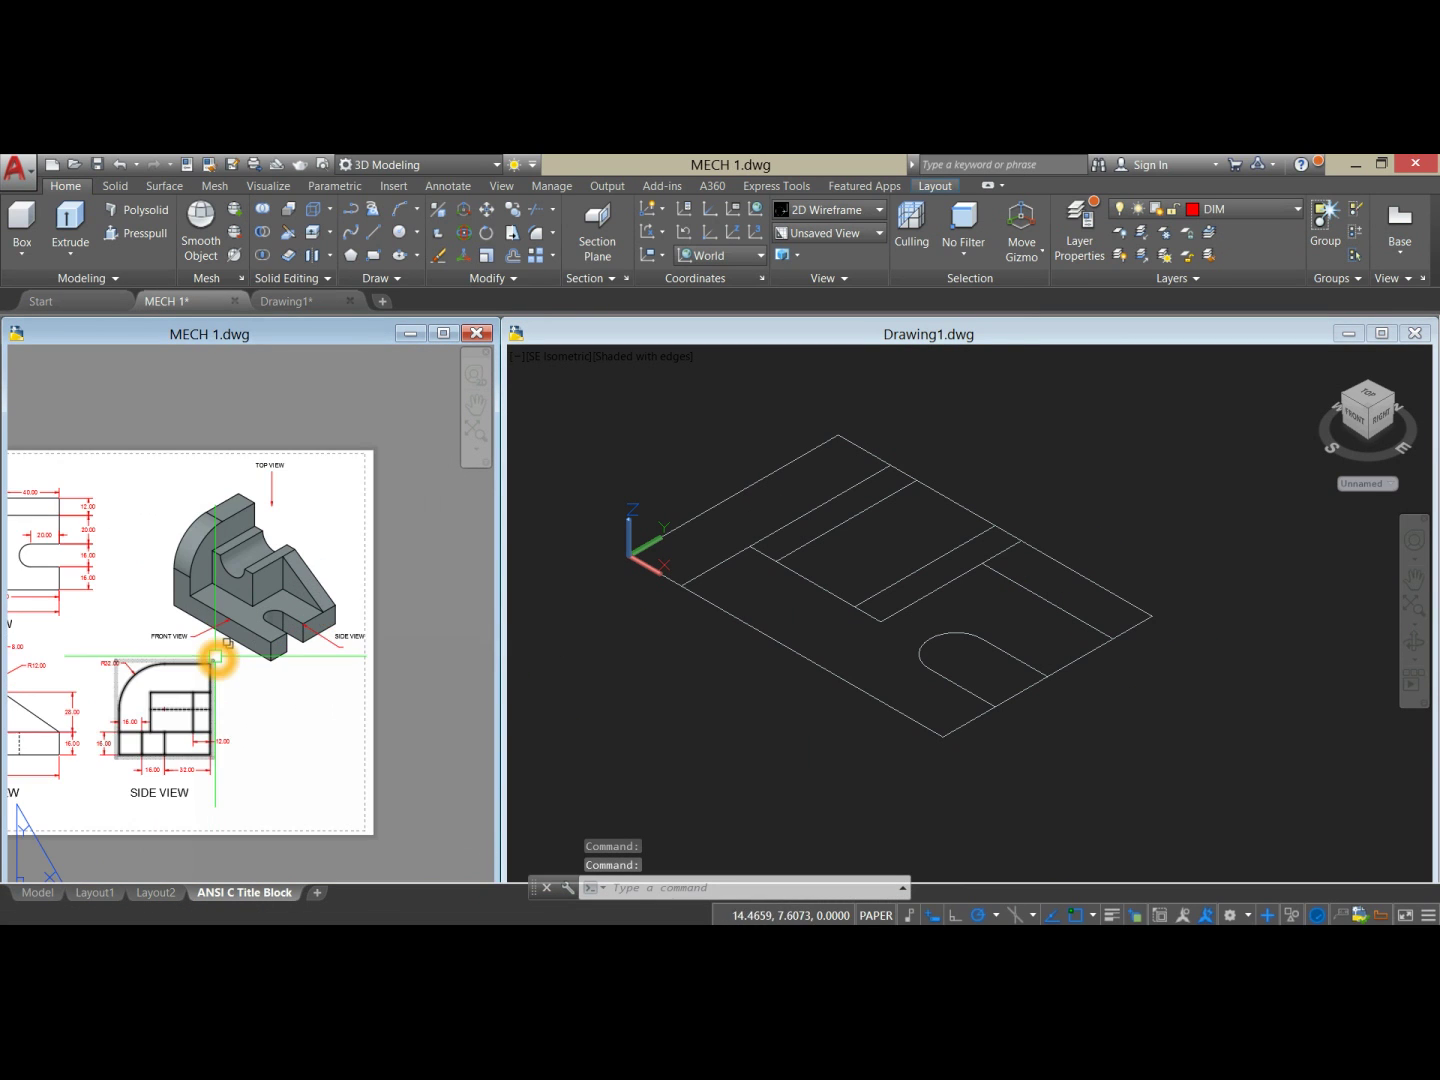
pyautogui.scroll(4, 354, 612)
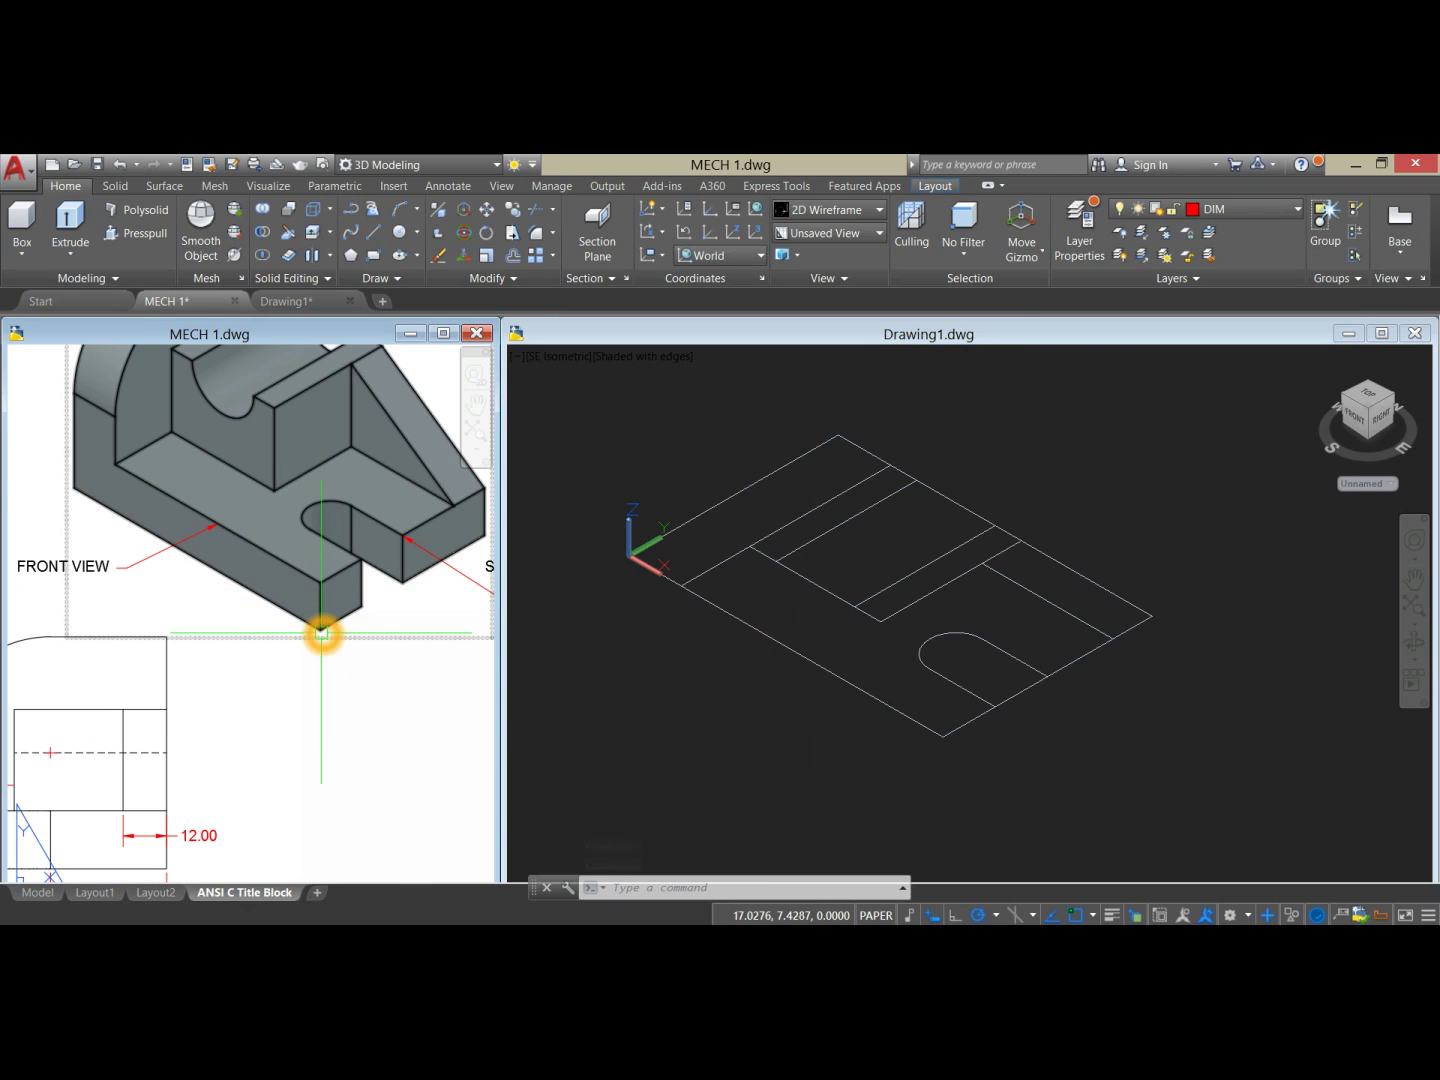
# Step: Zoom and pan through MECH 1's top, front and side views, then select Drawing1's outer rectangle
pyautogui.scroll(-5, 321, 633)
pyautogui.moveTo(451, 581); pyautogui.dragTo(476, 585, button='middle')
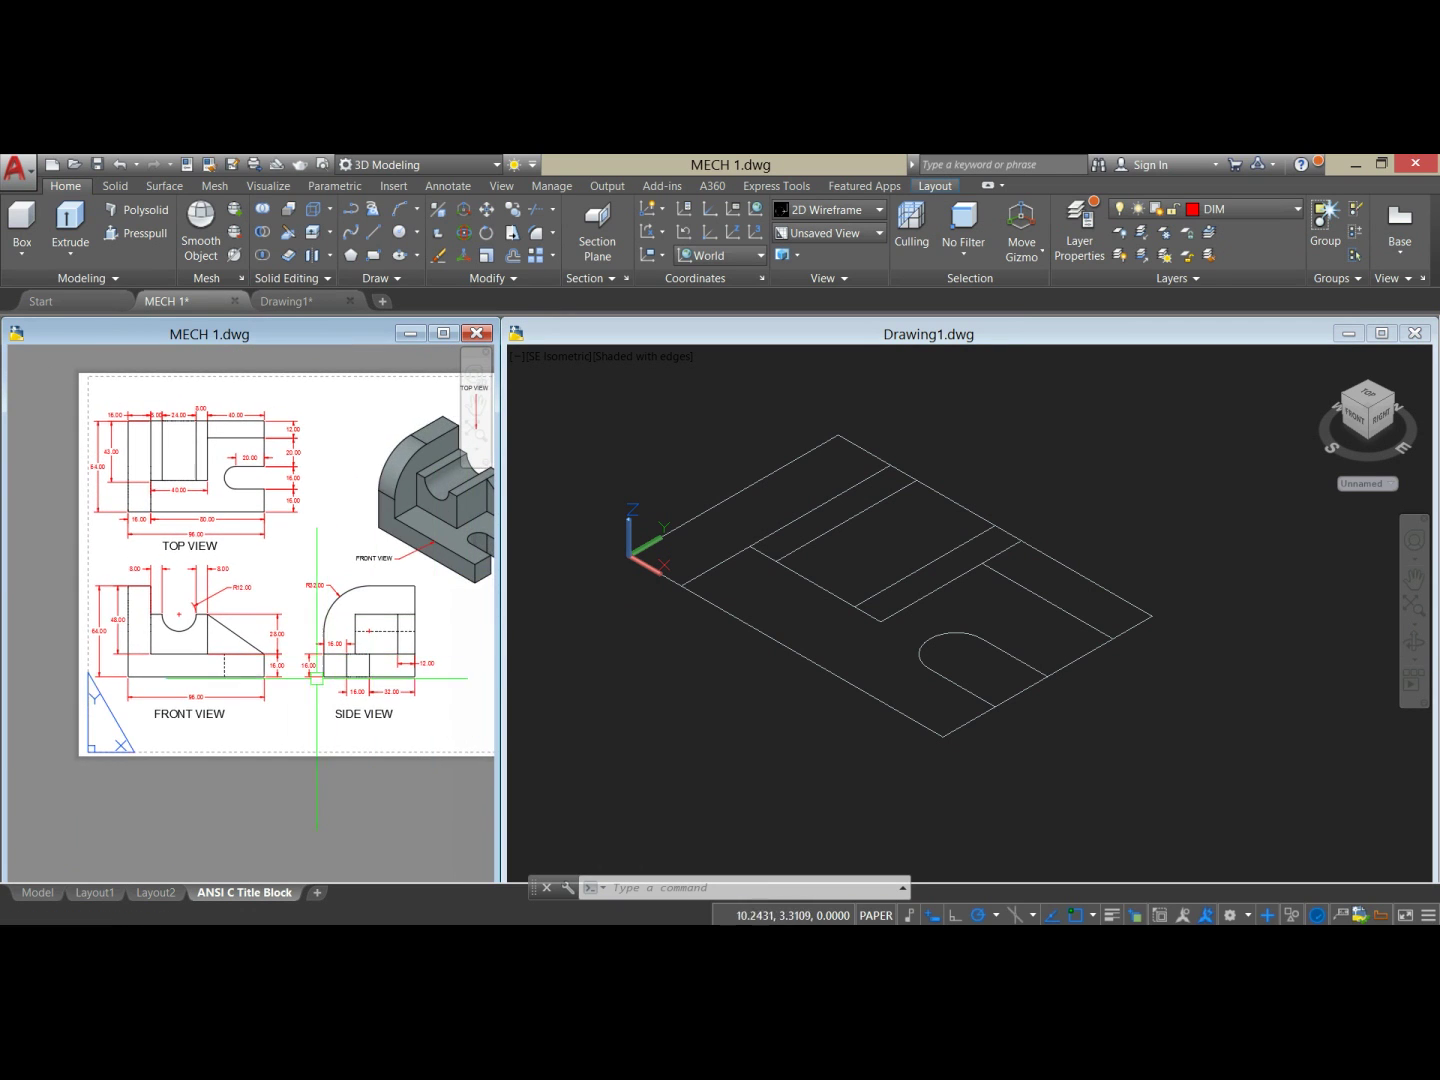
pyautogui.scroll(4, 276, 665)
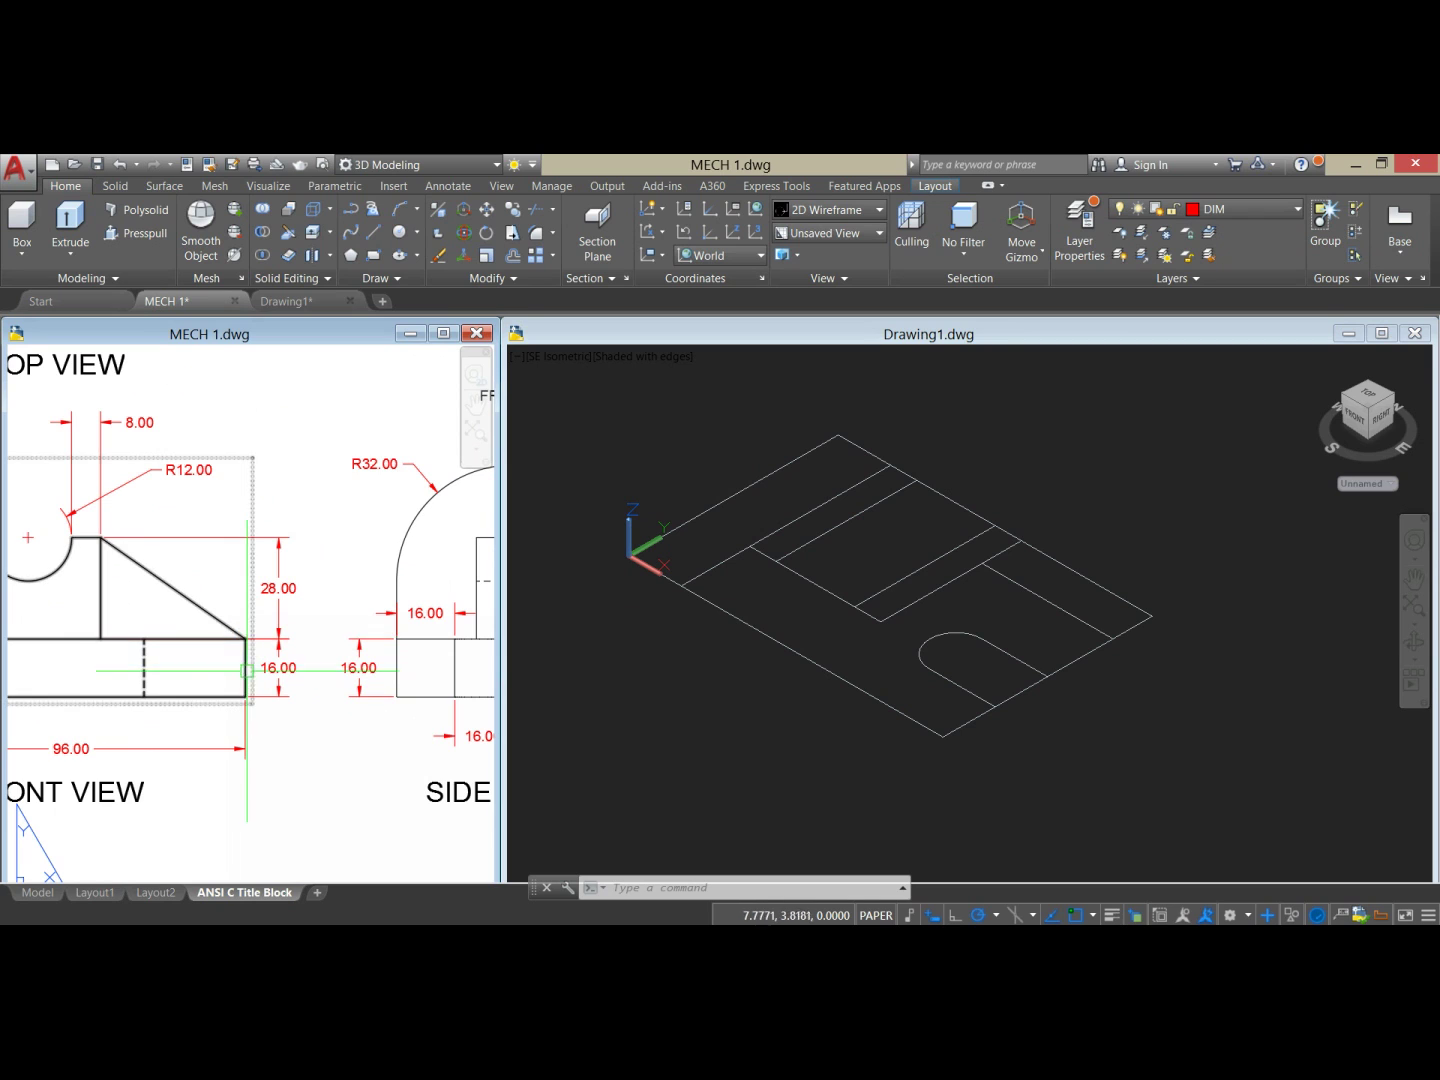
pyautogui.scroll(-4, 262, 675)
pyautogui.moveTo(257, 675); pyautogui.dragTo(148, 685, button='middle')
pyautogui.scroll(-2, 180, 700)
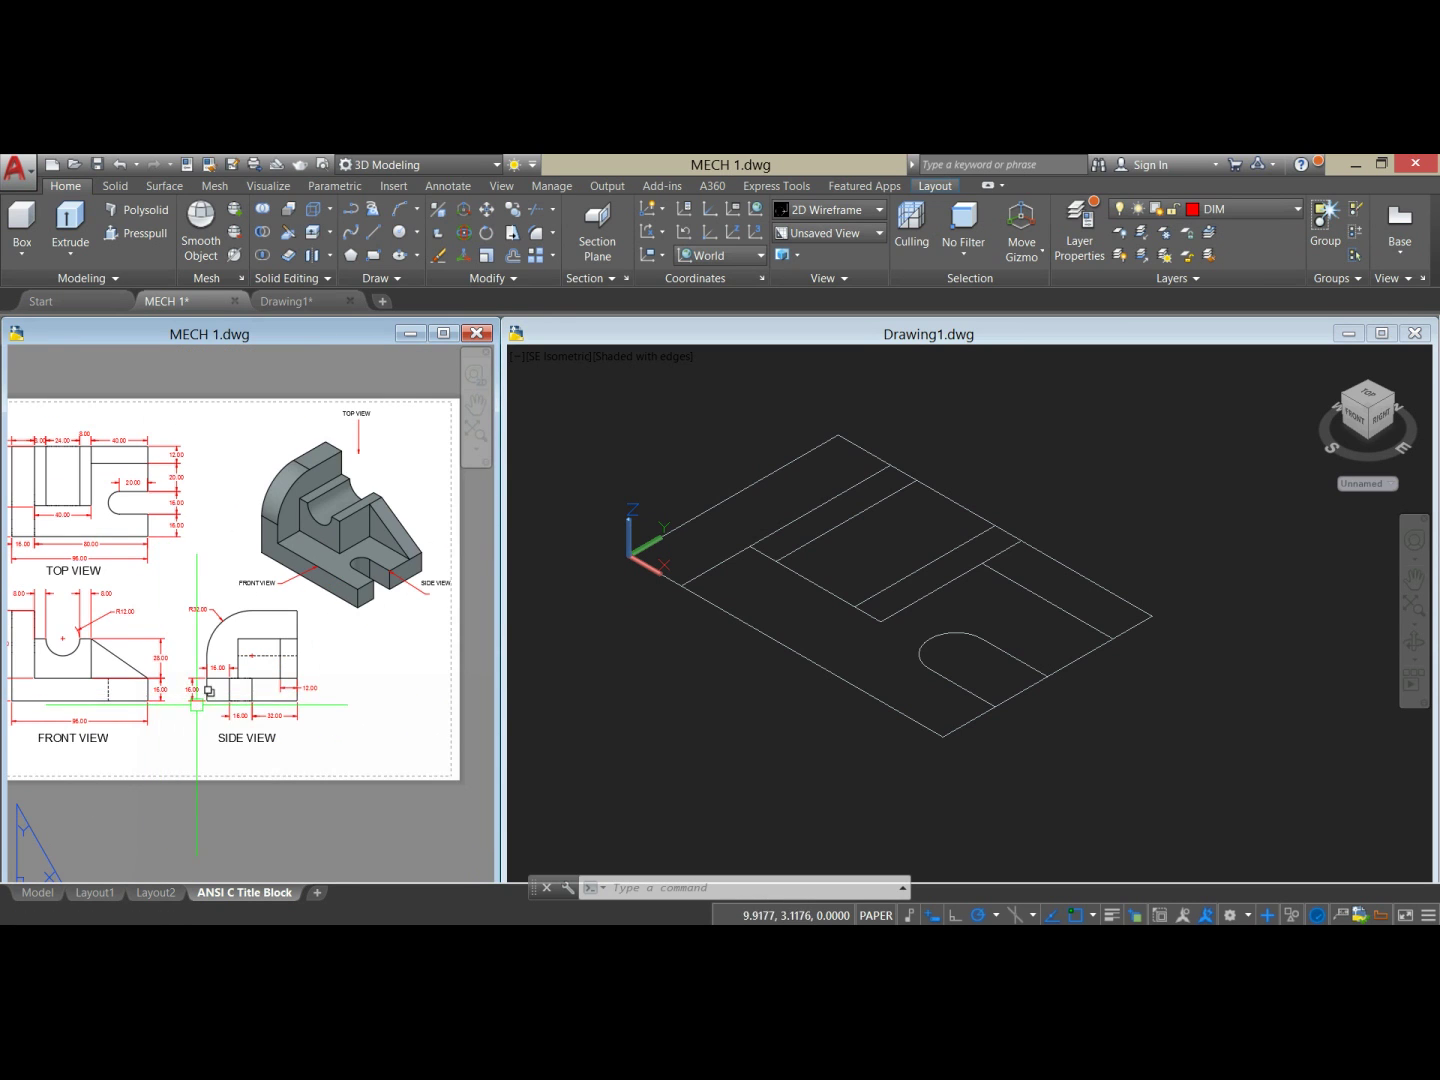
pyautogui.scroll(4, 196, 705)
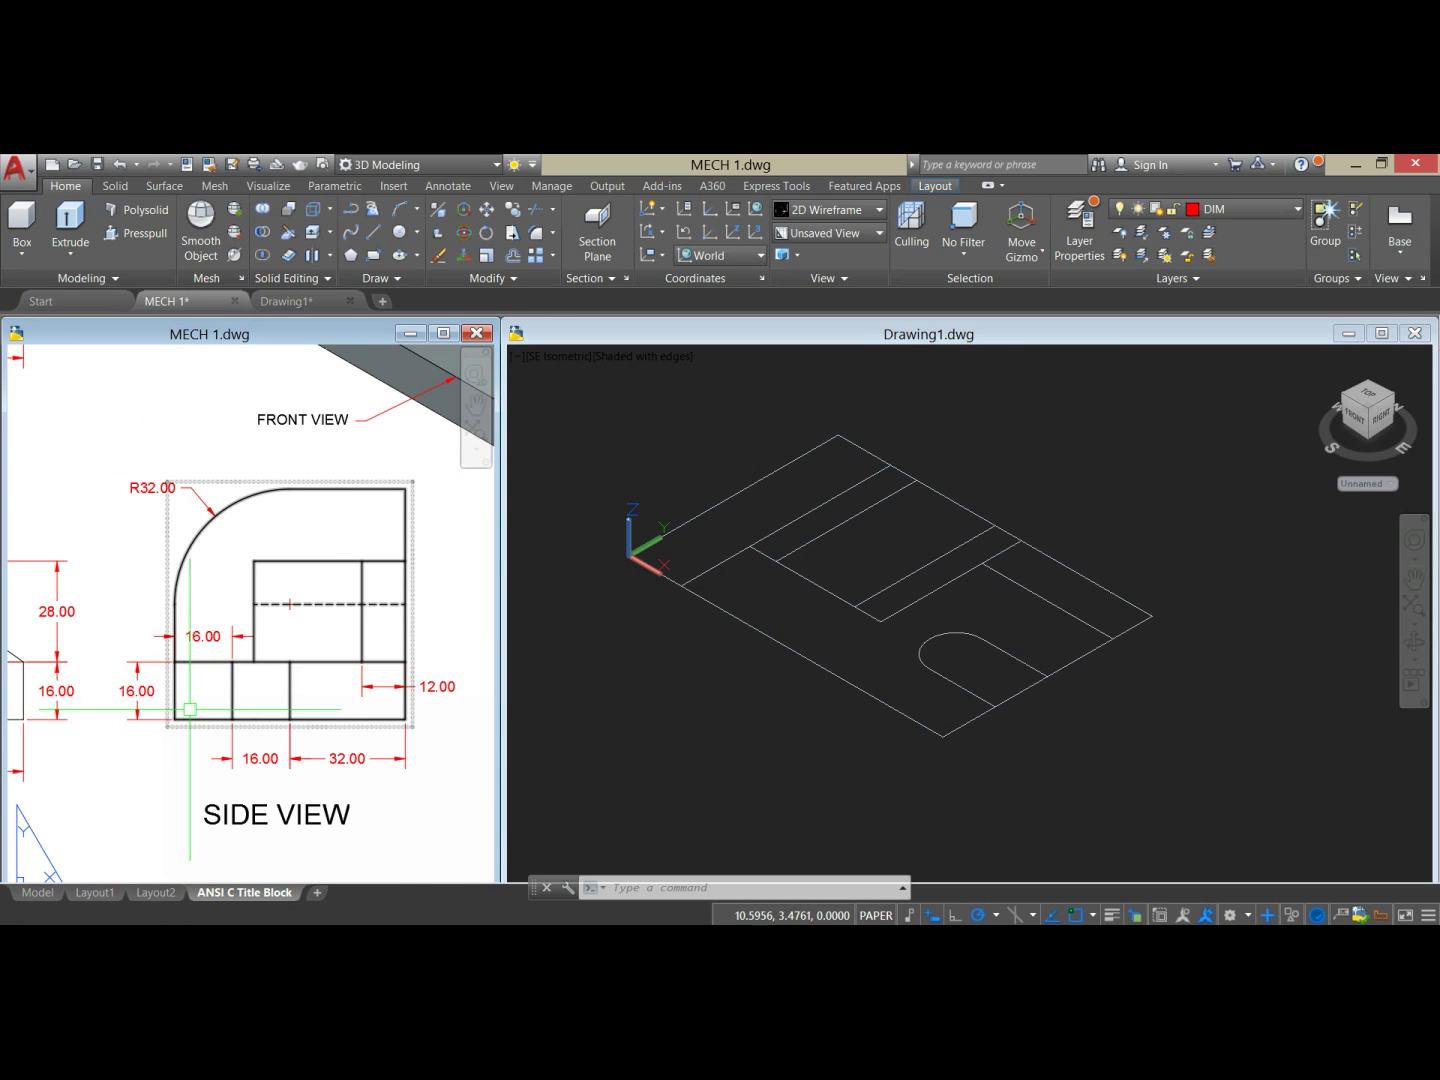
pyautogui.scroll(-2, 234, 685)
pyautogui.moveTo(234, 685); pyautogui.dragTo(379, 688, button='middle')
pyautogui.click(677, 660)
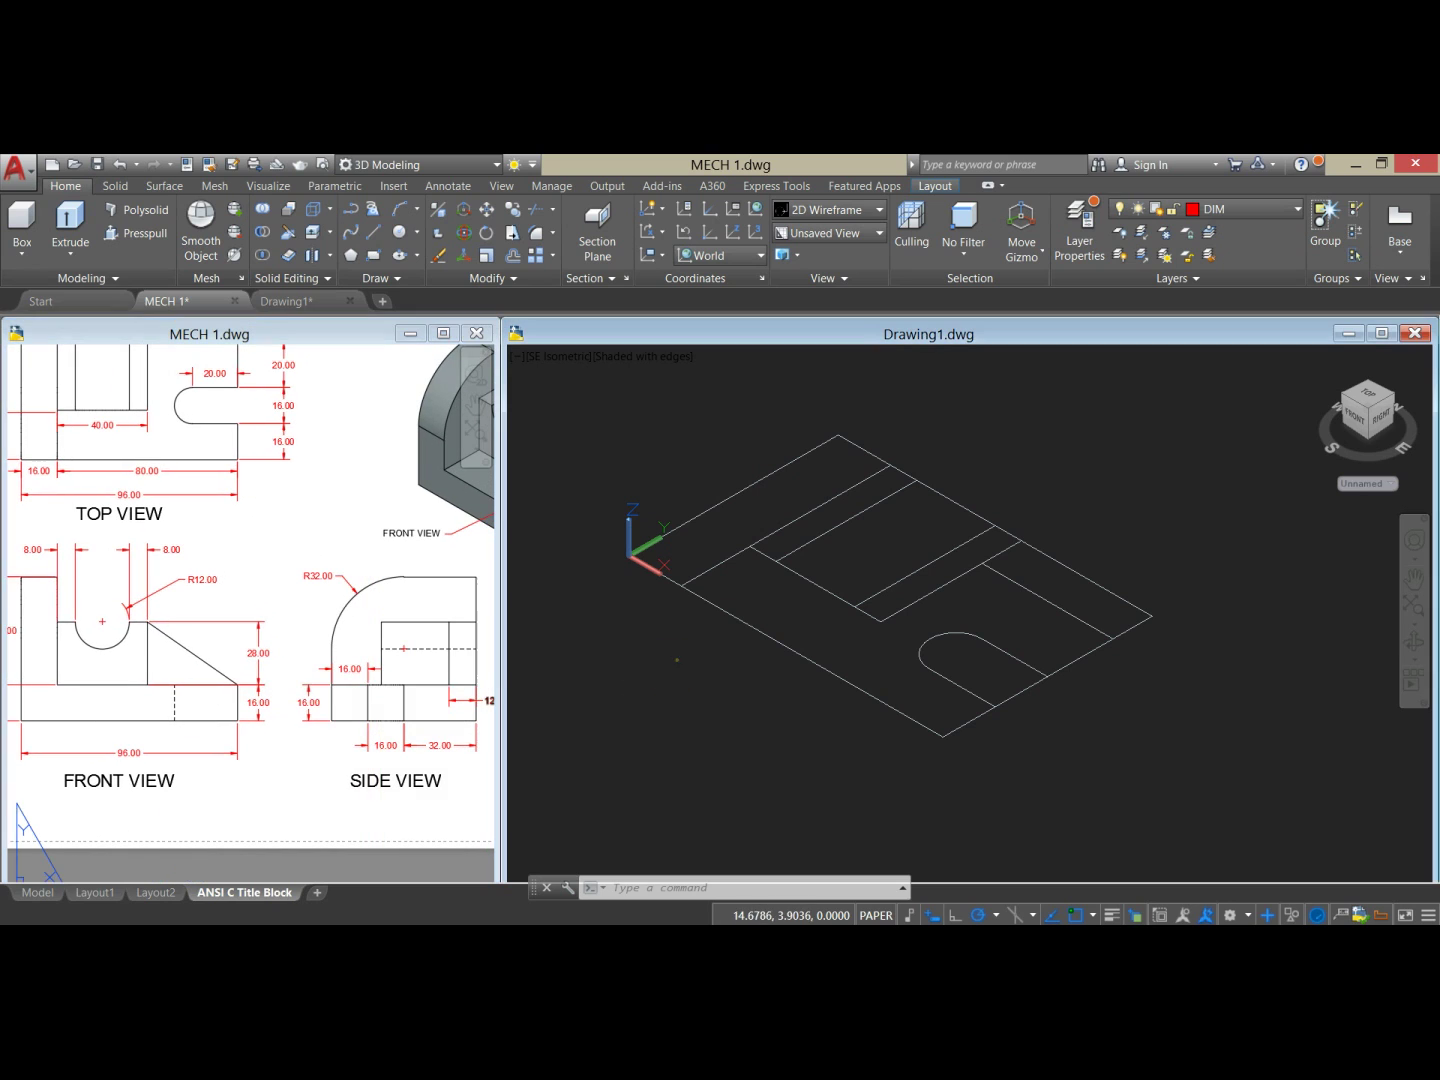
pyautogui.click(813, 455)
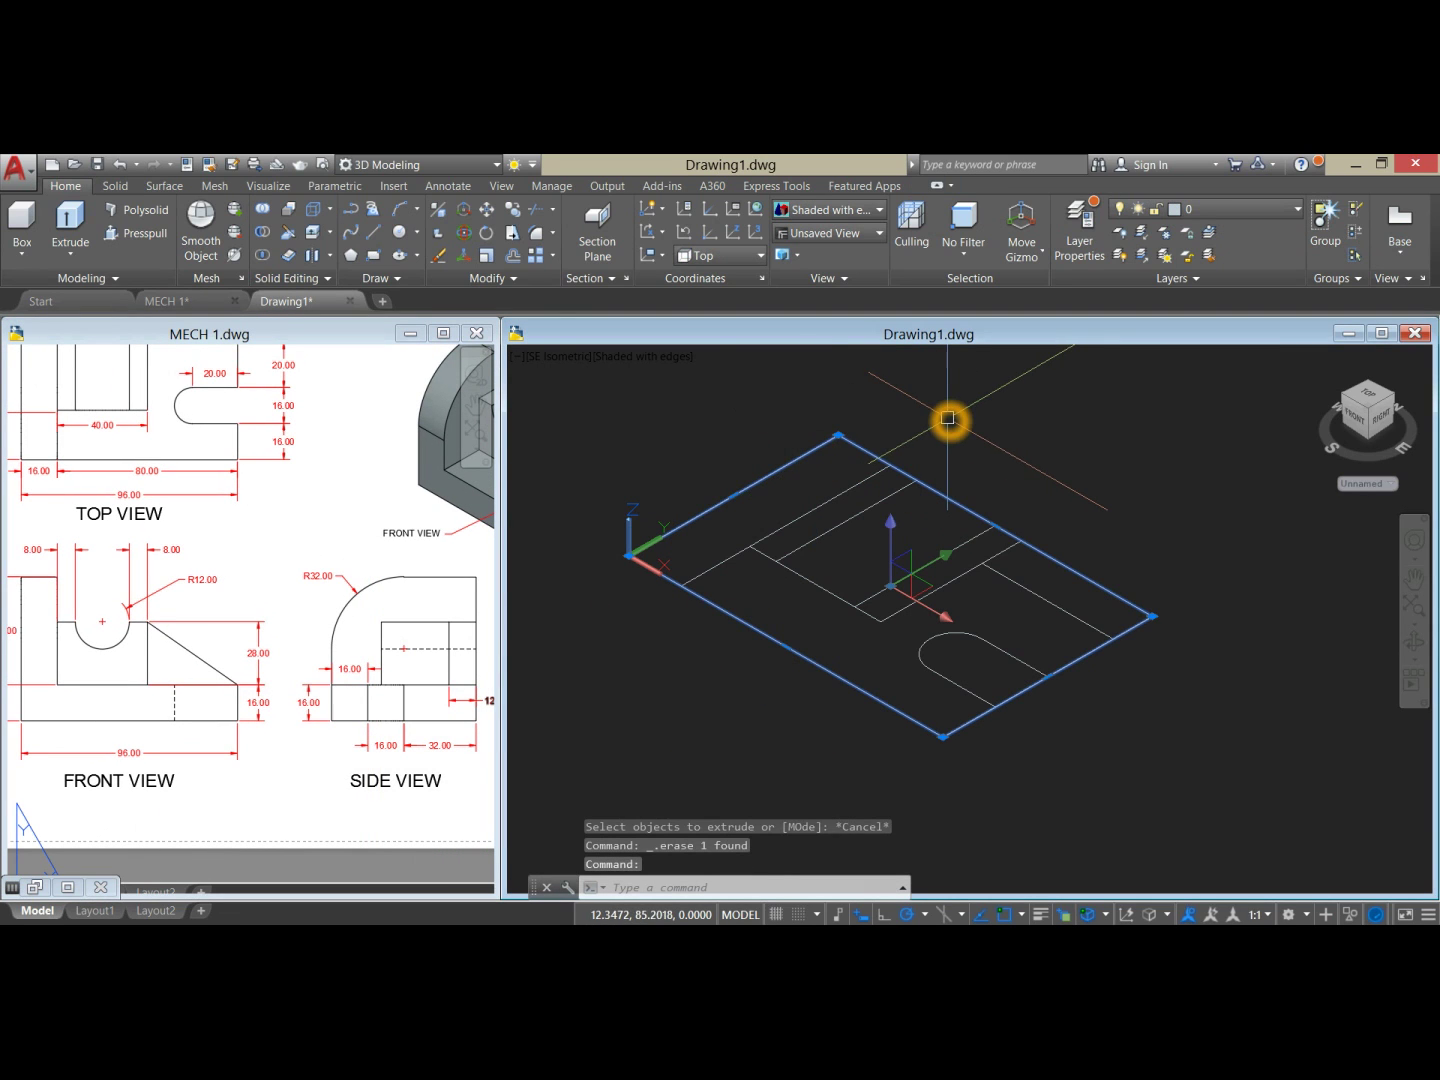
# Step: Extrude the base outline's outer rectangle 16 units into a solid block
pyautogui.press('Escape')
pyautogui.click(88, 251)
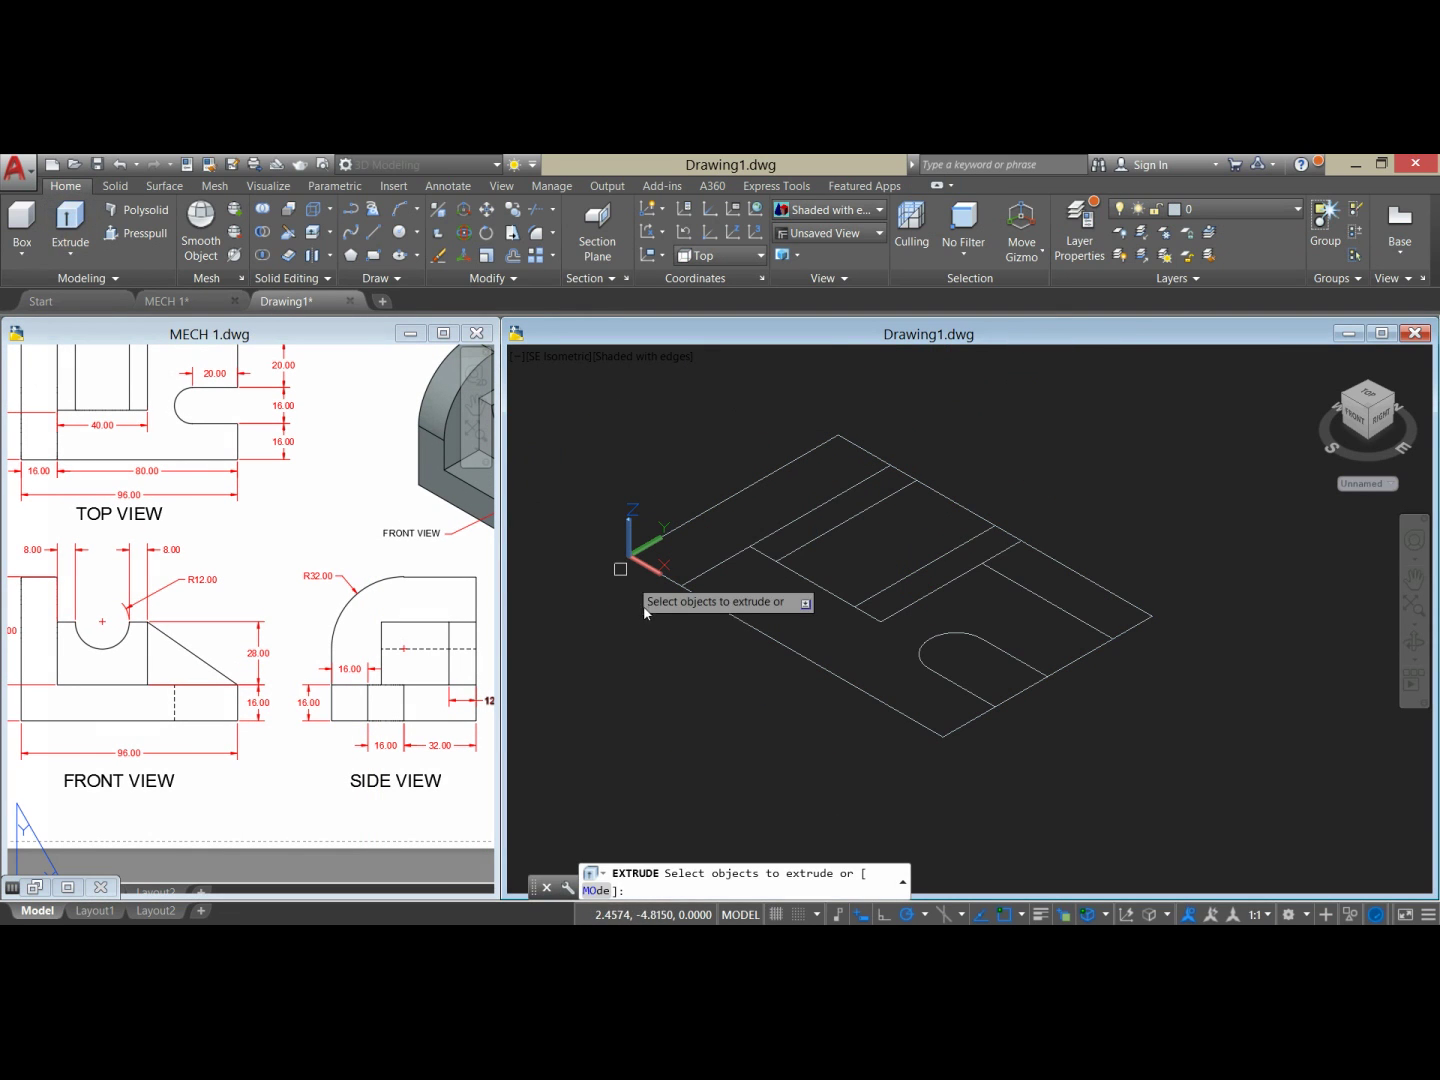
pyautogui.click(716, 614)
pyautogui.rightClick(971, 434)
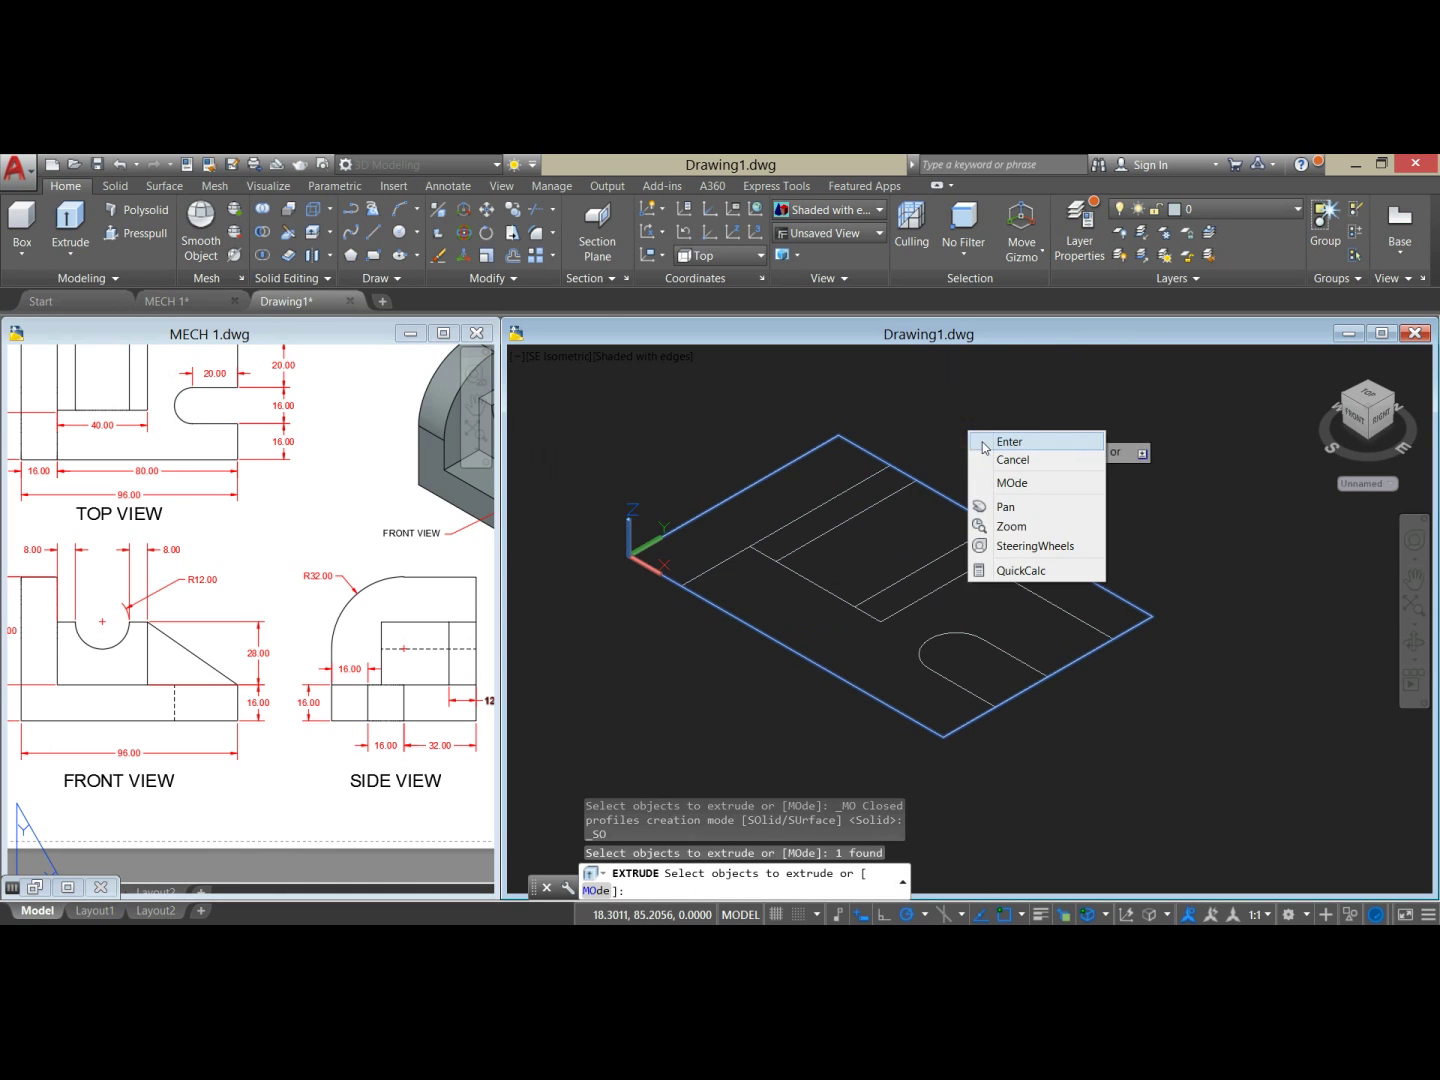
pyautogui.click(985, 446)
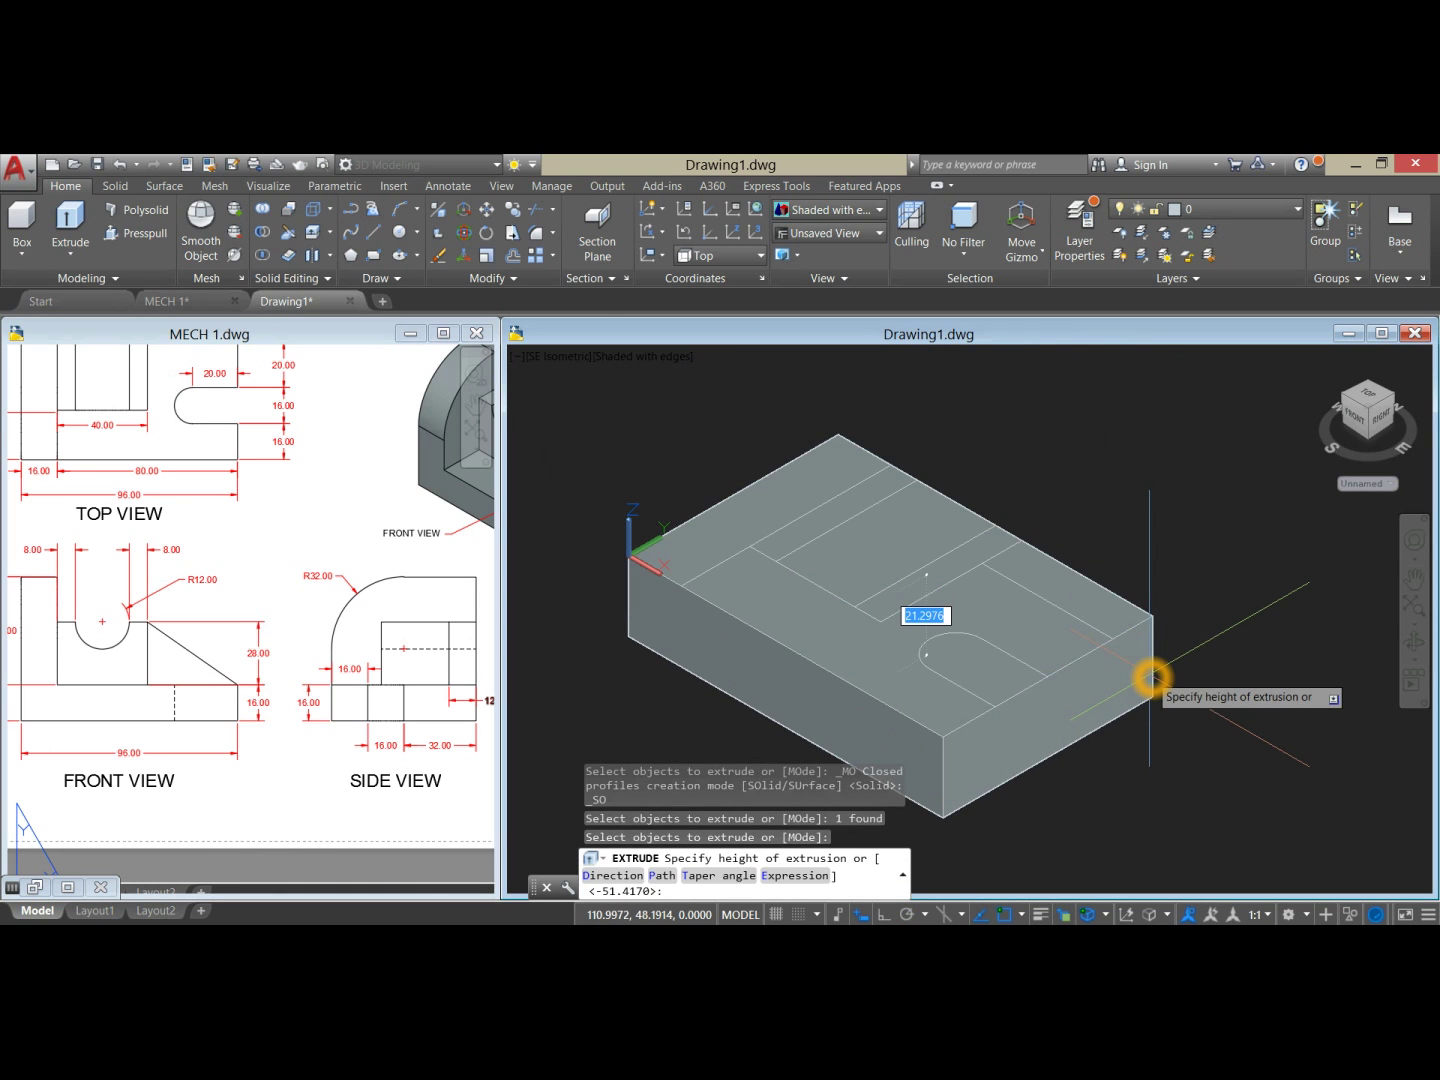
pyautogui.write('1')
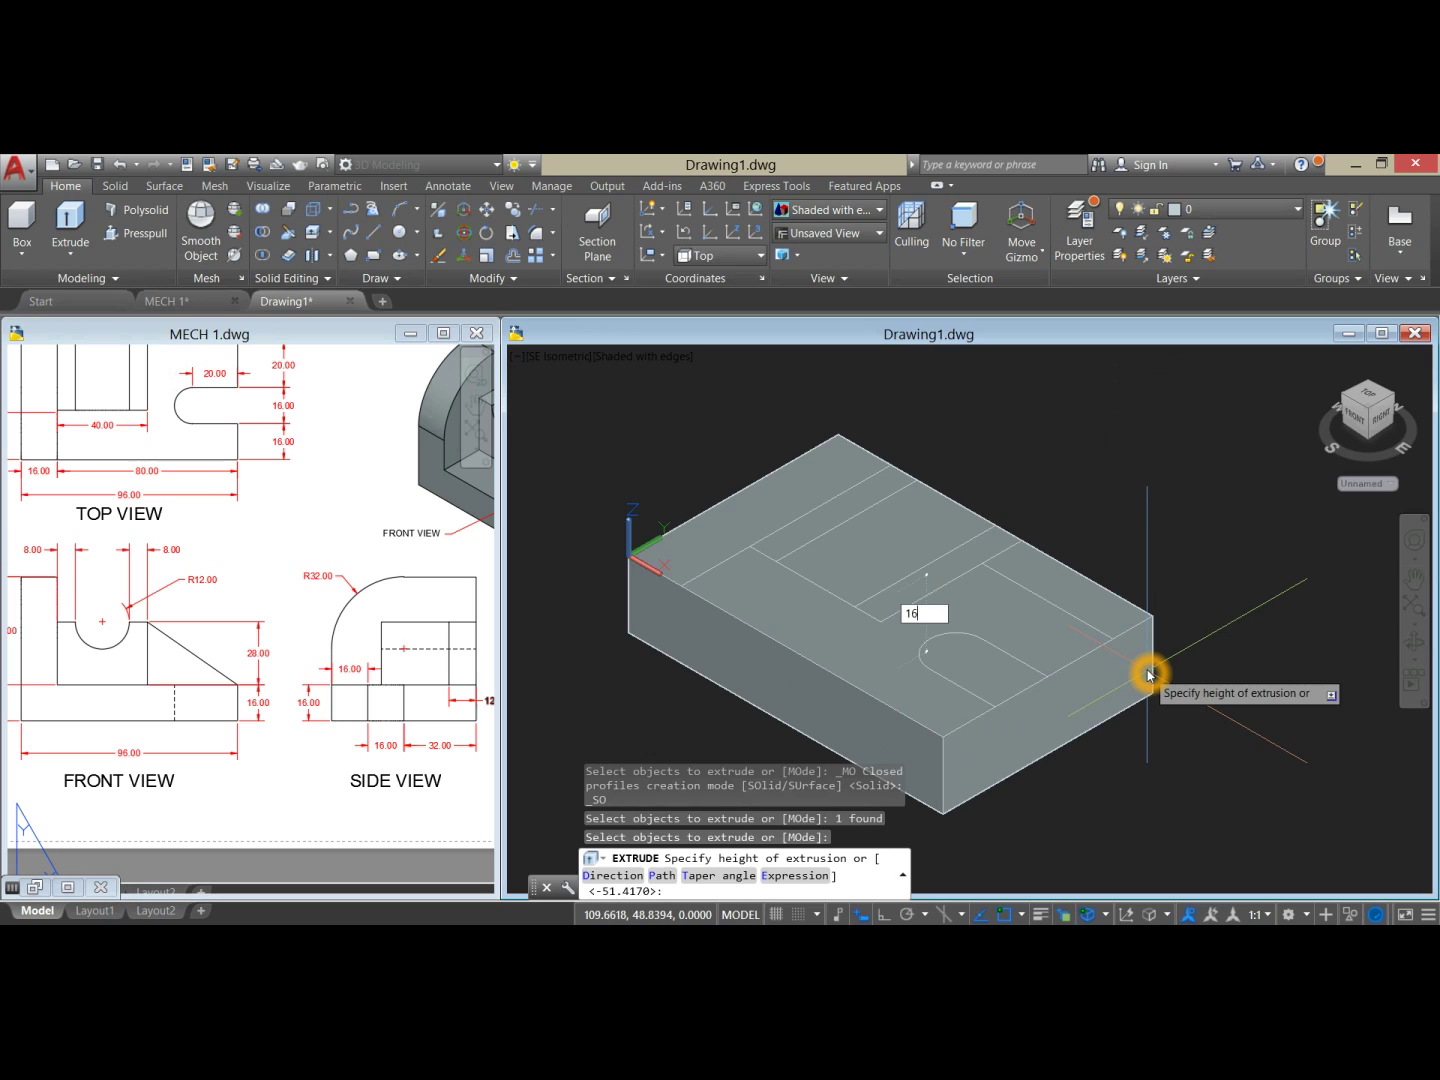
pyautogui.write('6')
pyautogui.press('Return')
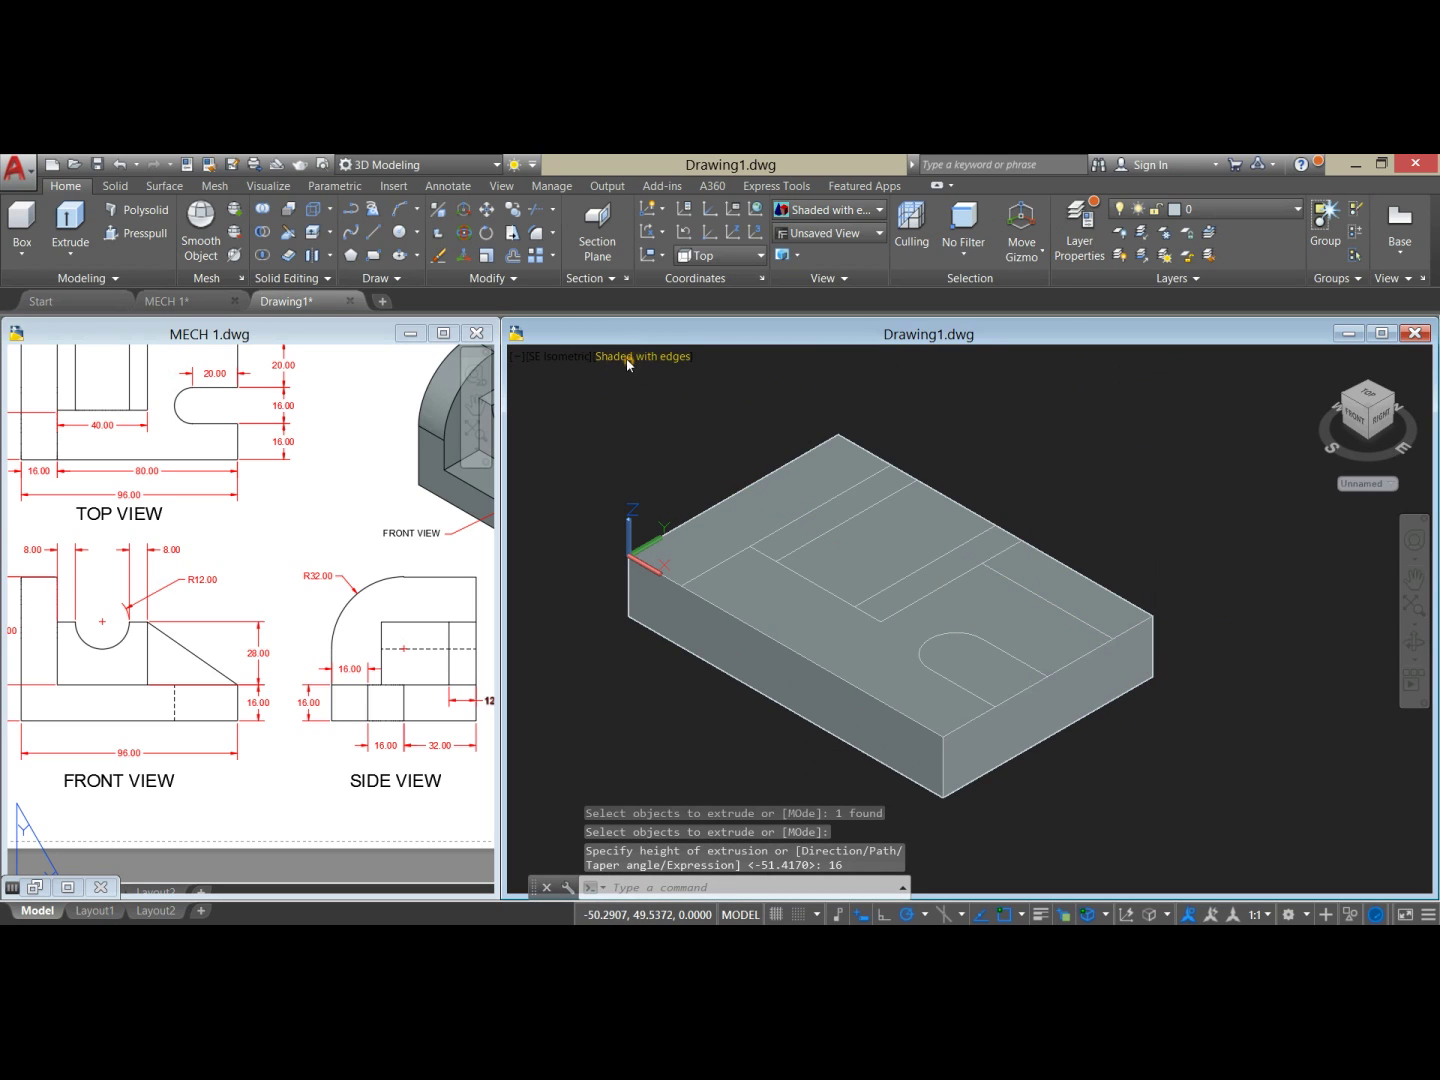
# Step: Set the viewport visual style to 2D Wireframe and bring MECH 1 forward
pyautogui.click(628, 360)
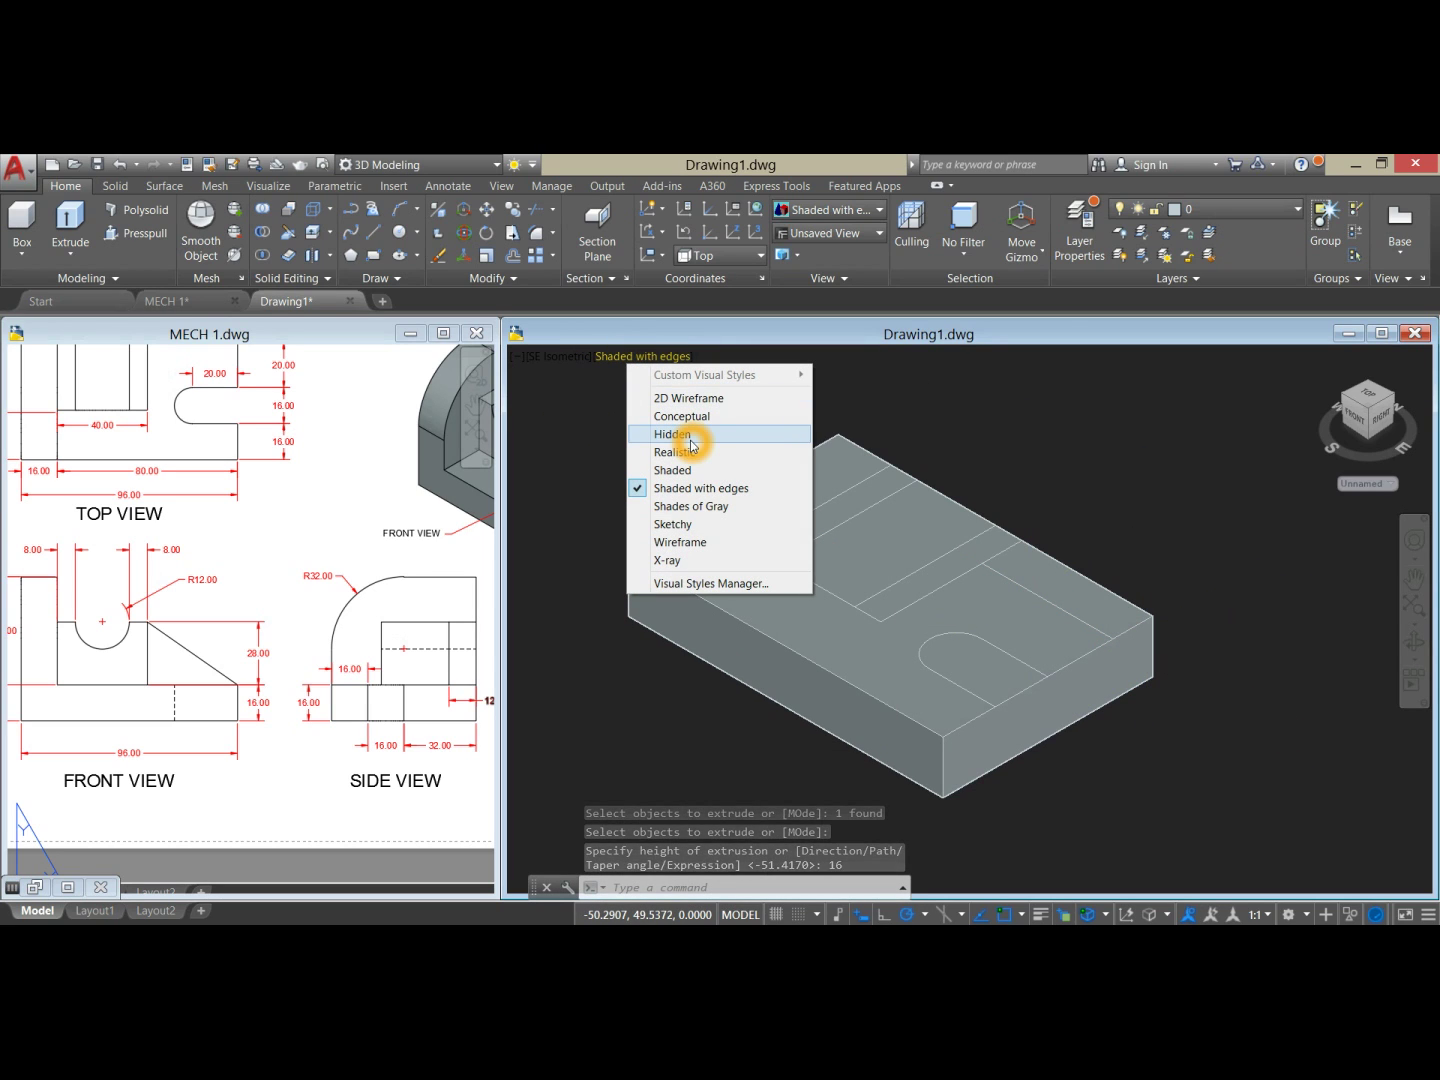
pyautogui.click(706, 399)
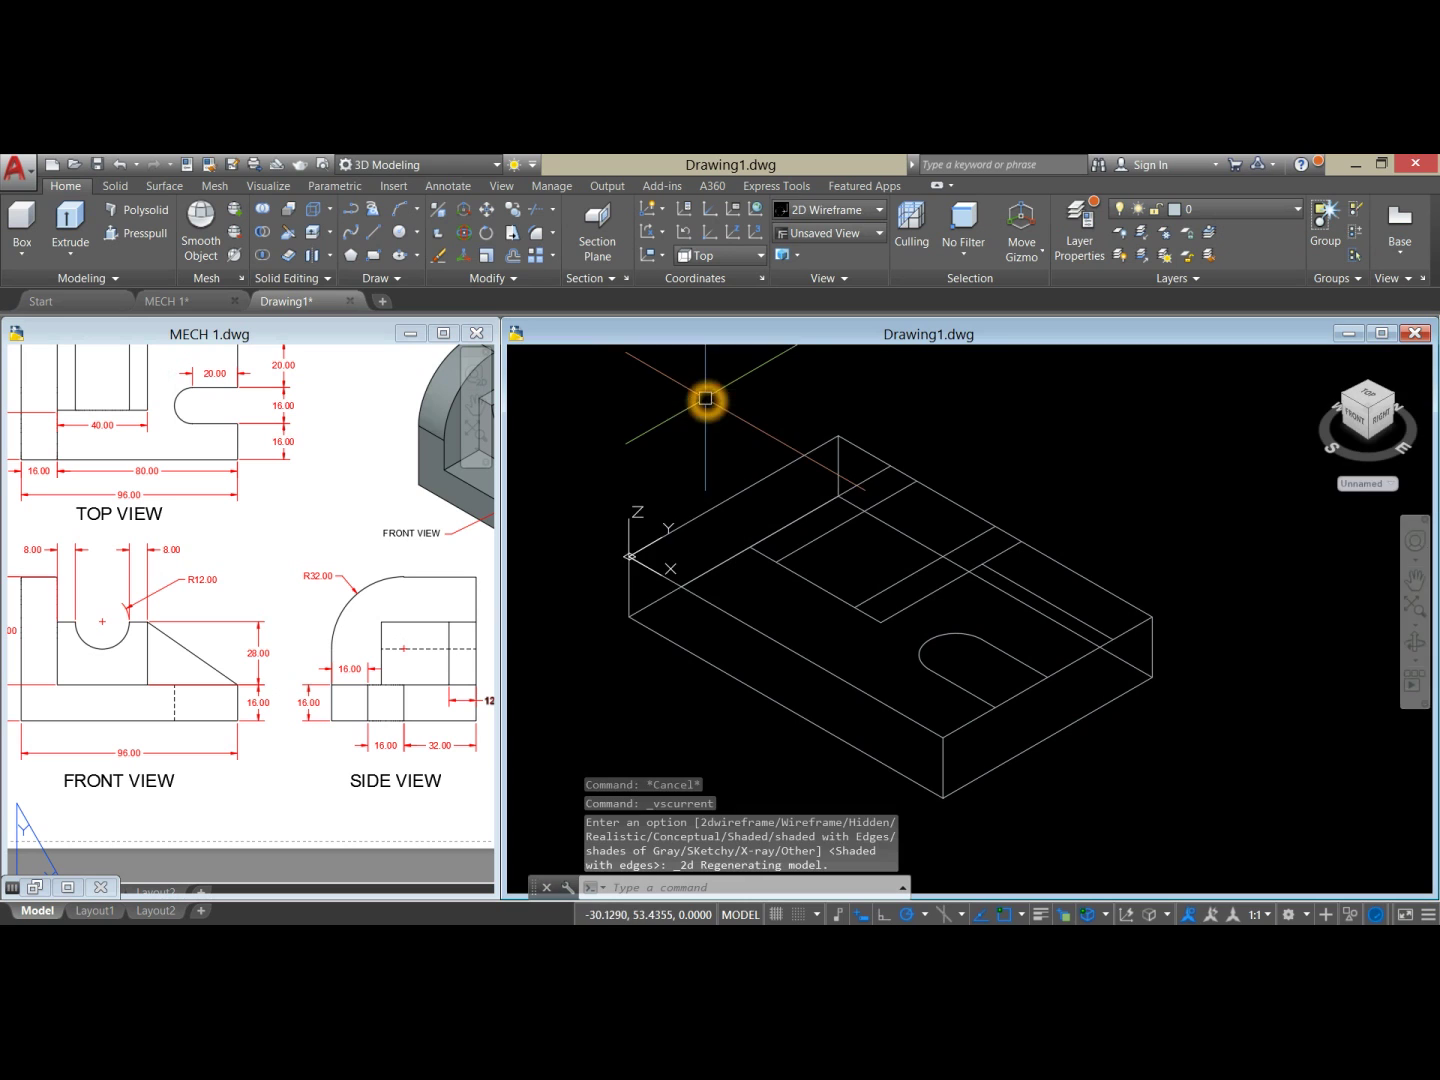
pyautogui.click(288, 762)
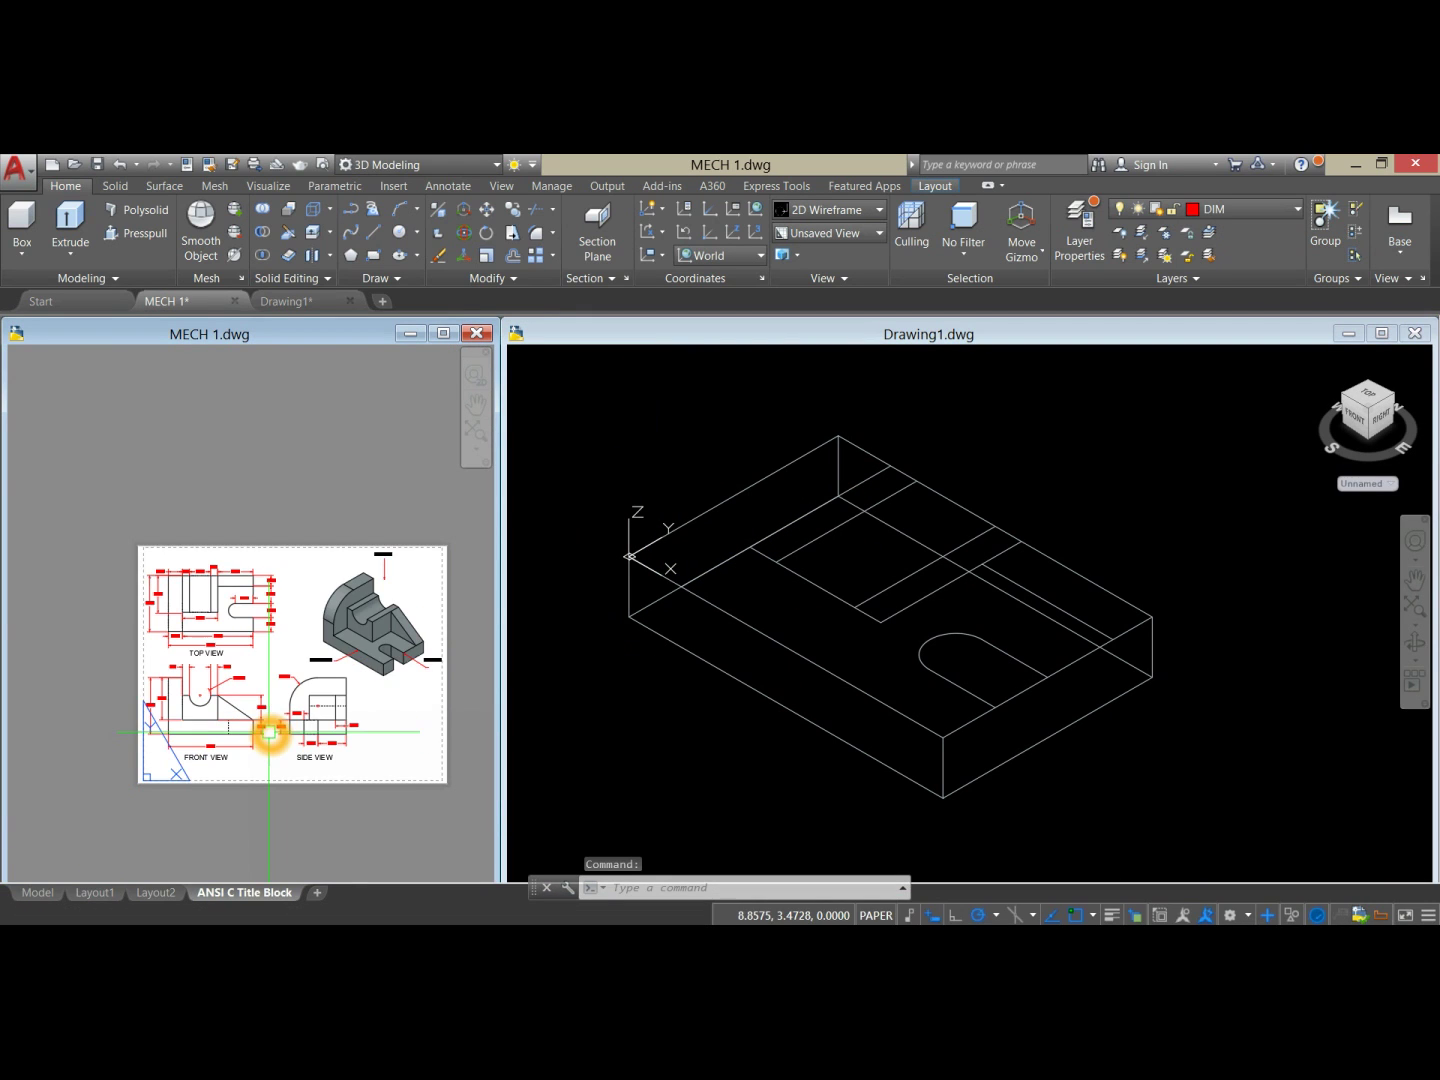
pyautogui.click(727, 516)
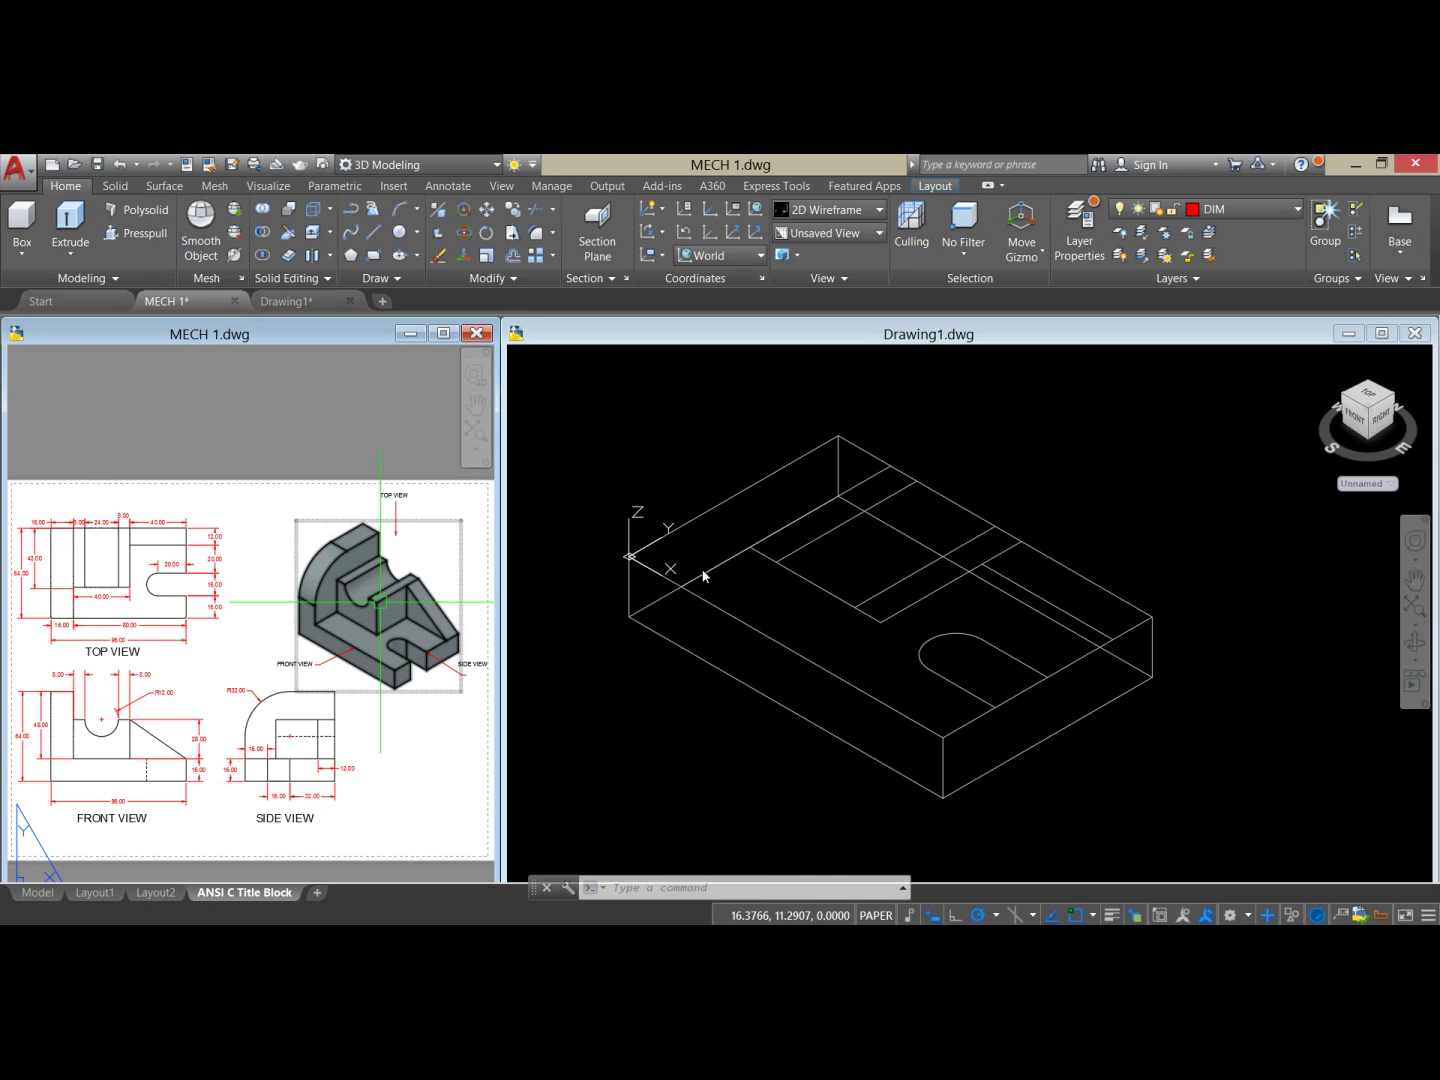
pyautogui.click(170, 750)
pyautogui.moveTo(180, 734); pyautogui.dragTo(328, 671, button='middle')
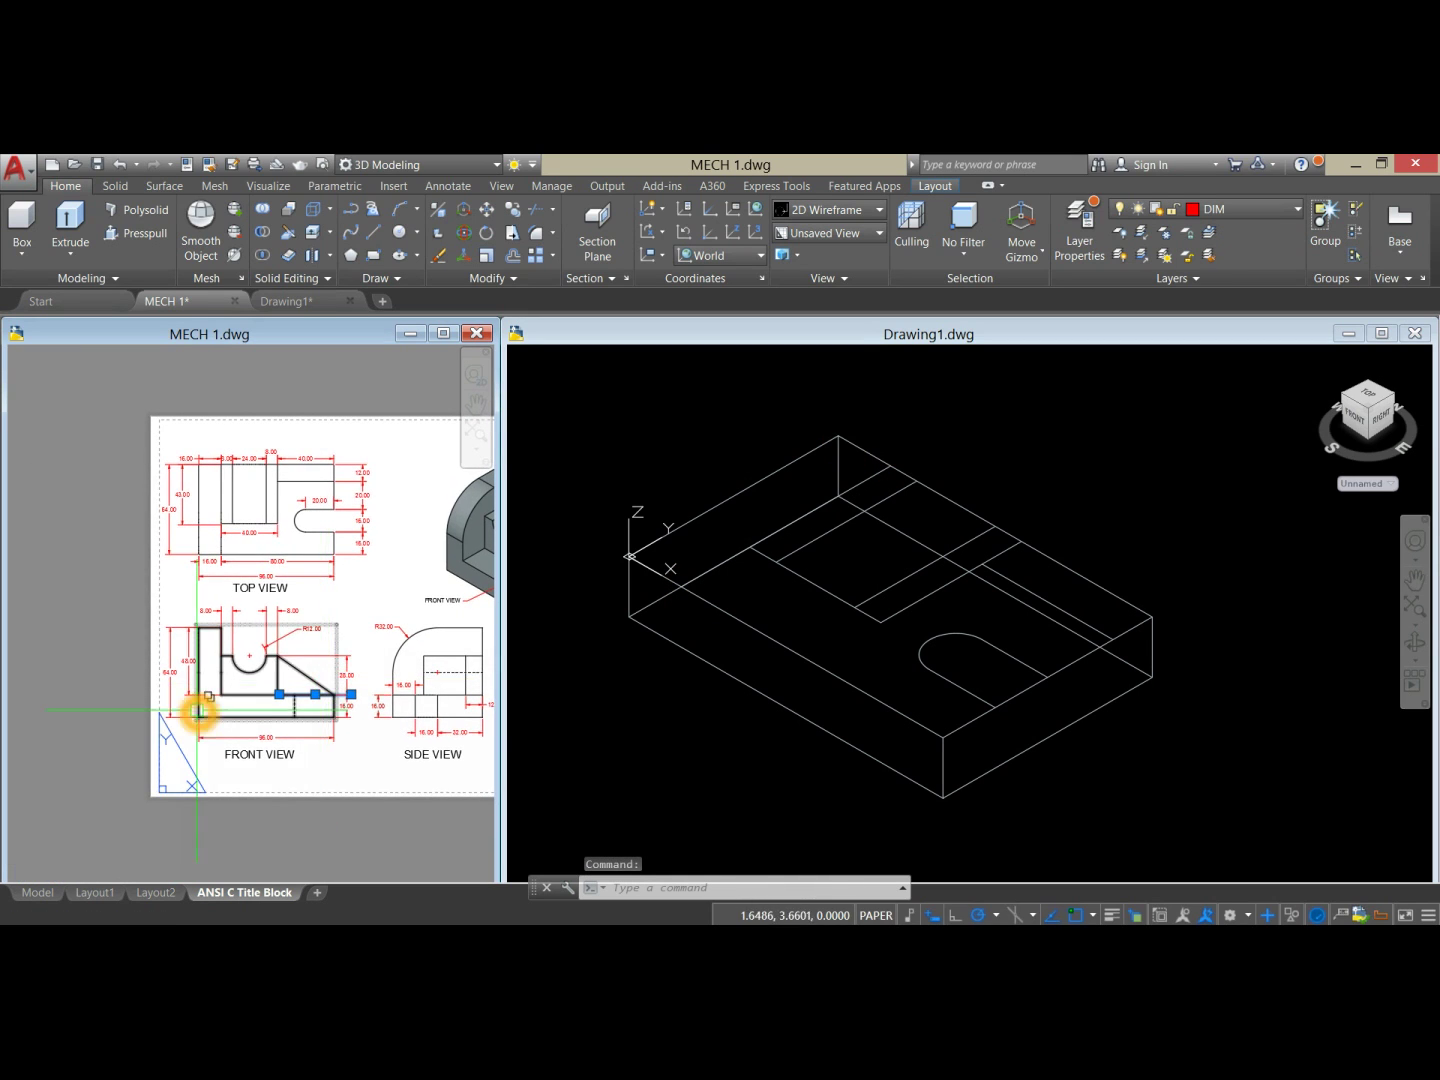
pyautogui.scroll(2, 193, 713)
pyautogui.press('Escape')
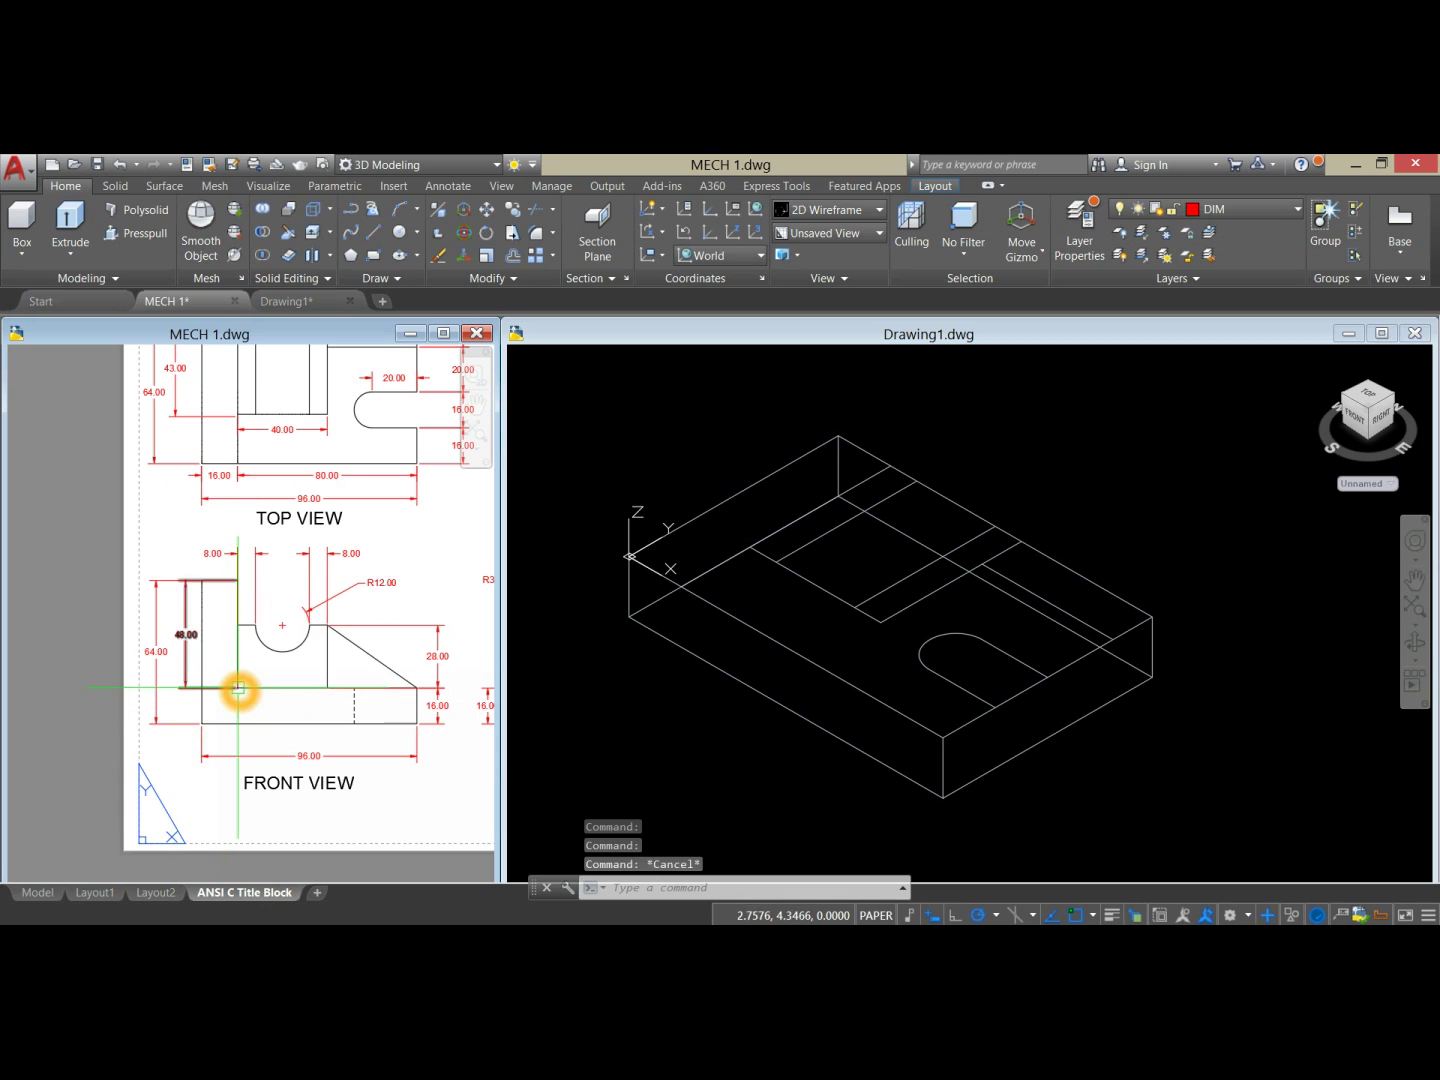
pyautogui.scroll(-2, 313, 597)
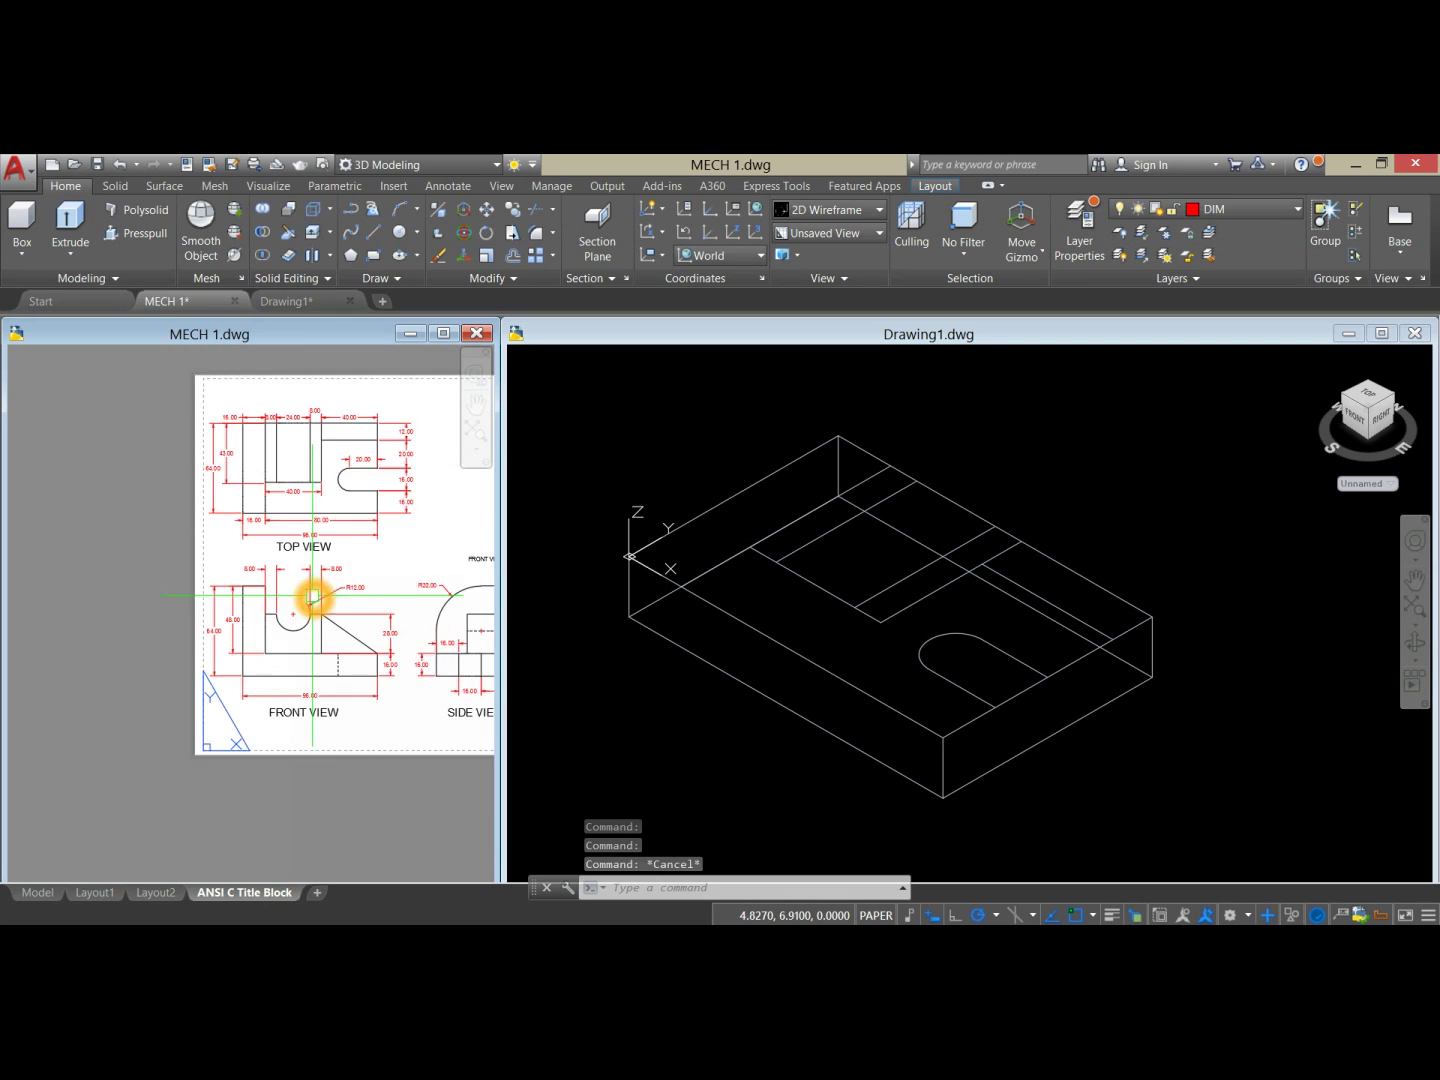
pyautogui.moveTo(313, 597); pyautogui.dragTo(161, 659, button='middle')
pyautogui.scroll(3, 363, 588)
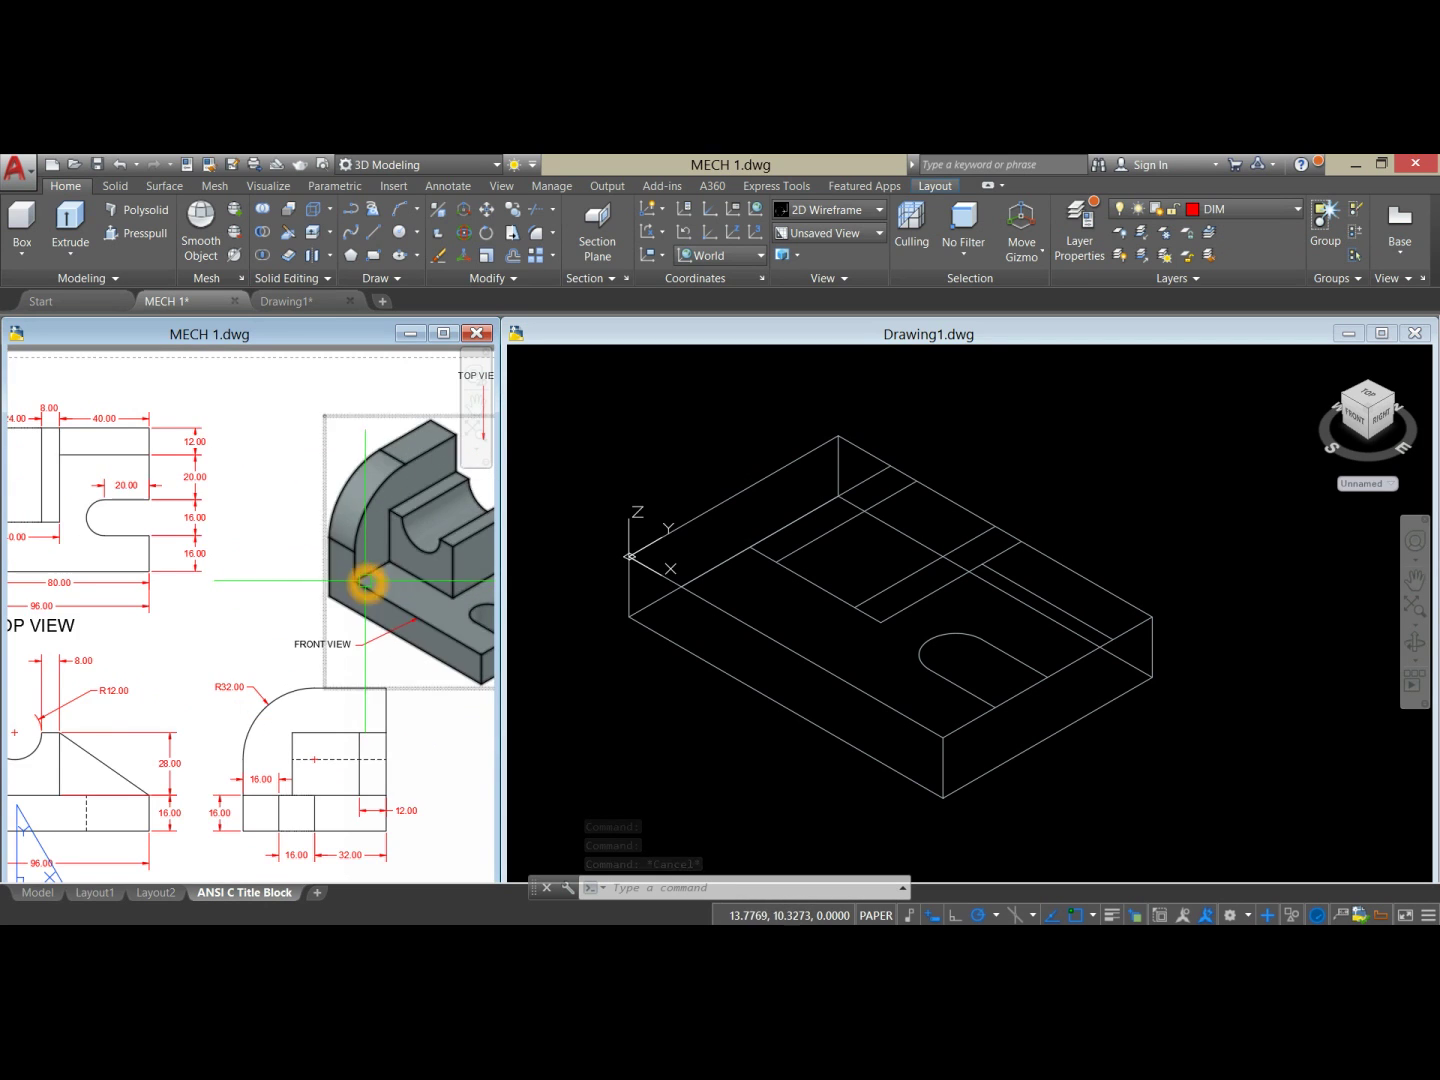
pyautogui.moveTo(365, 583); pyautogui.dragTo(289, 614, button='middle')
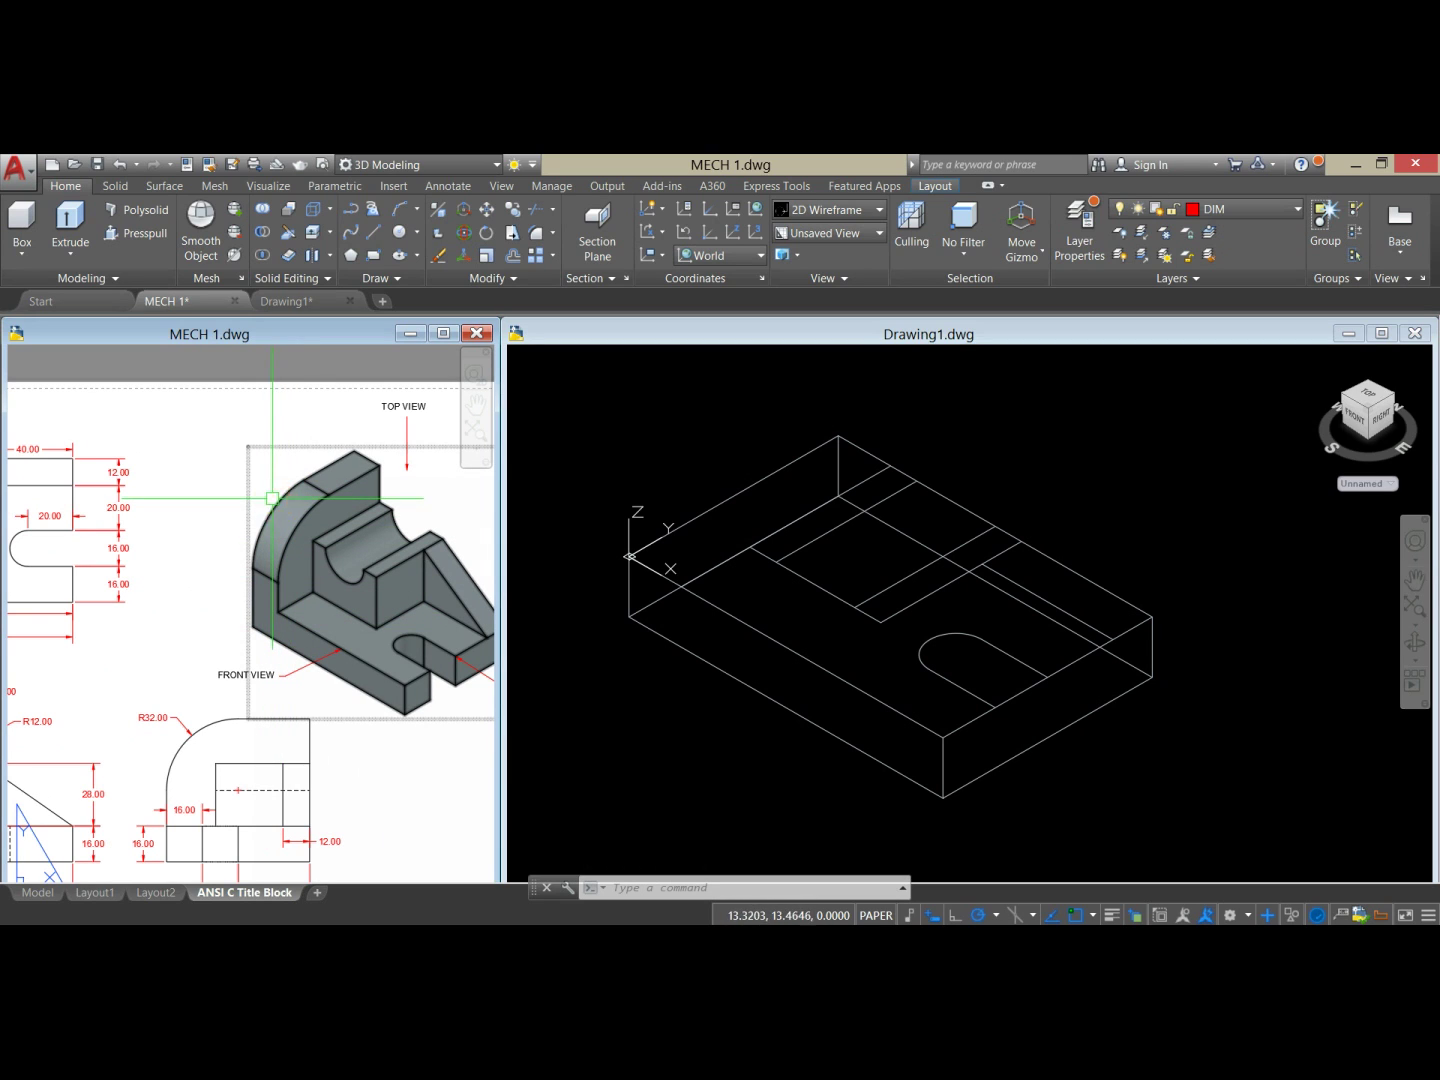
pyautogui.click(601, 710)
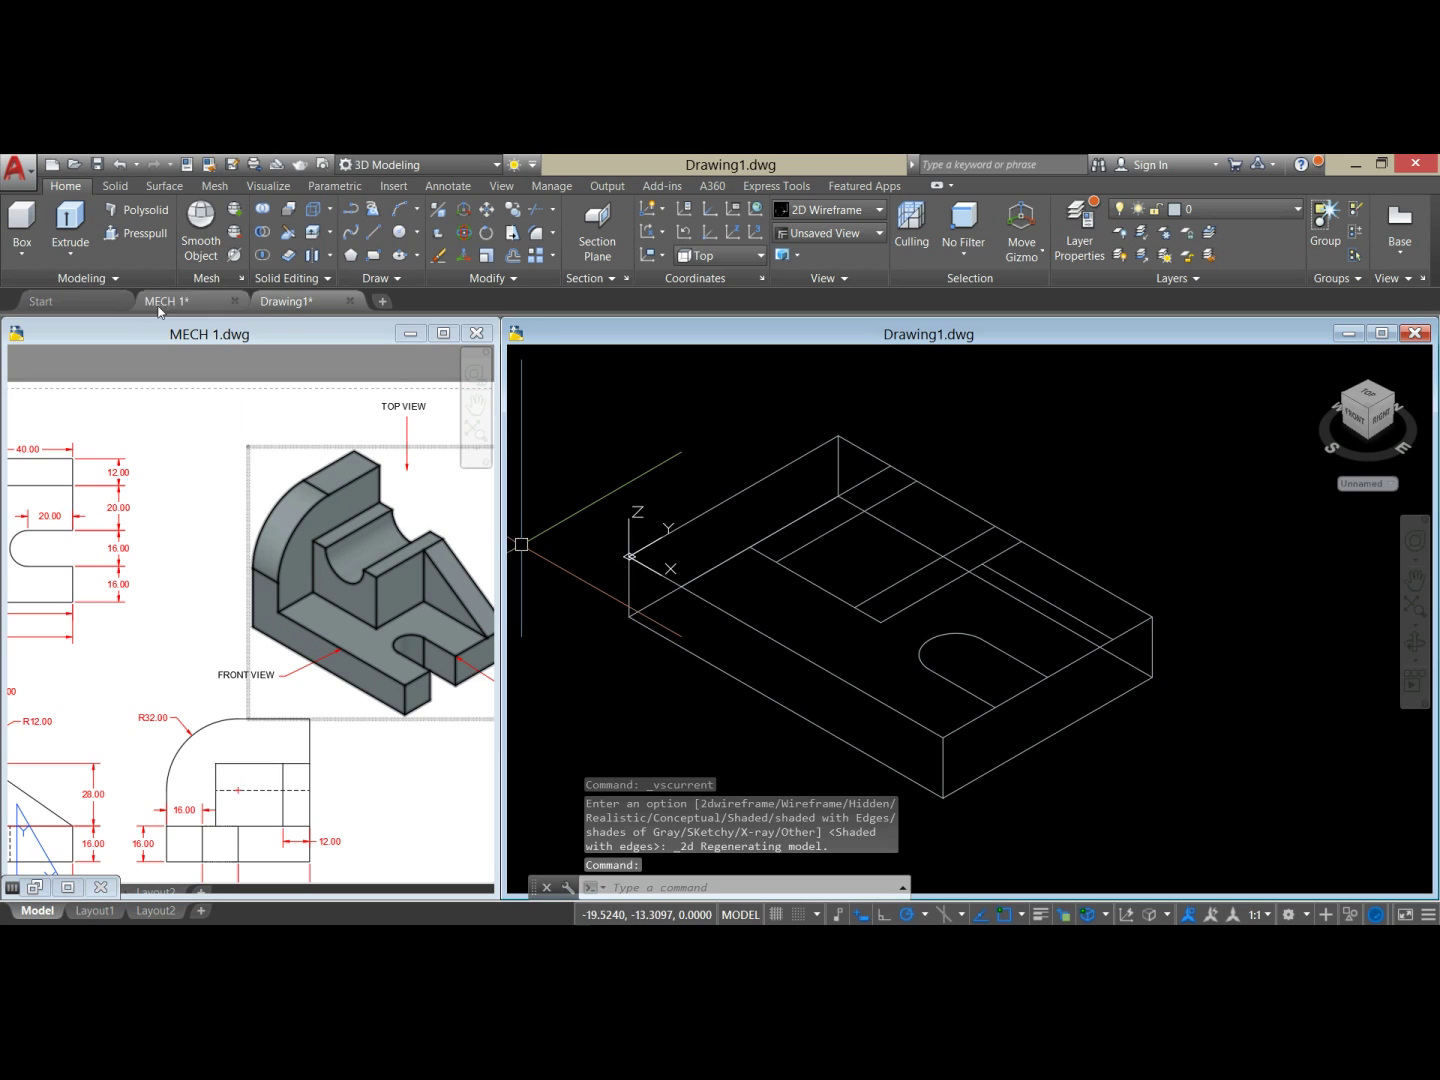
# Step: Press-pull the base's back strip up 48 units into a wall, then activate MECH 1
pyautogui.click(146, 236)
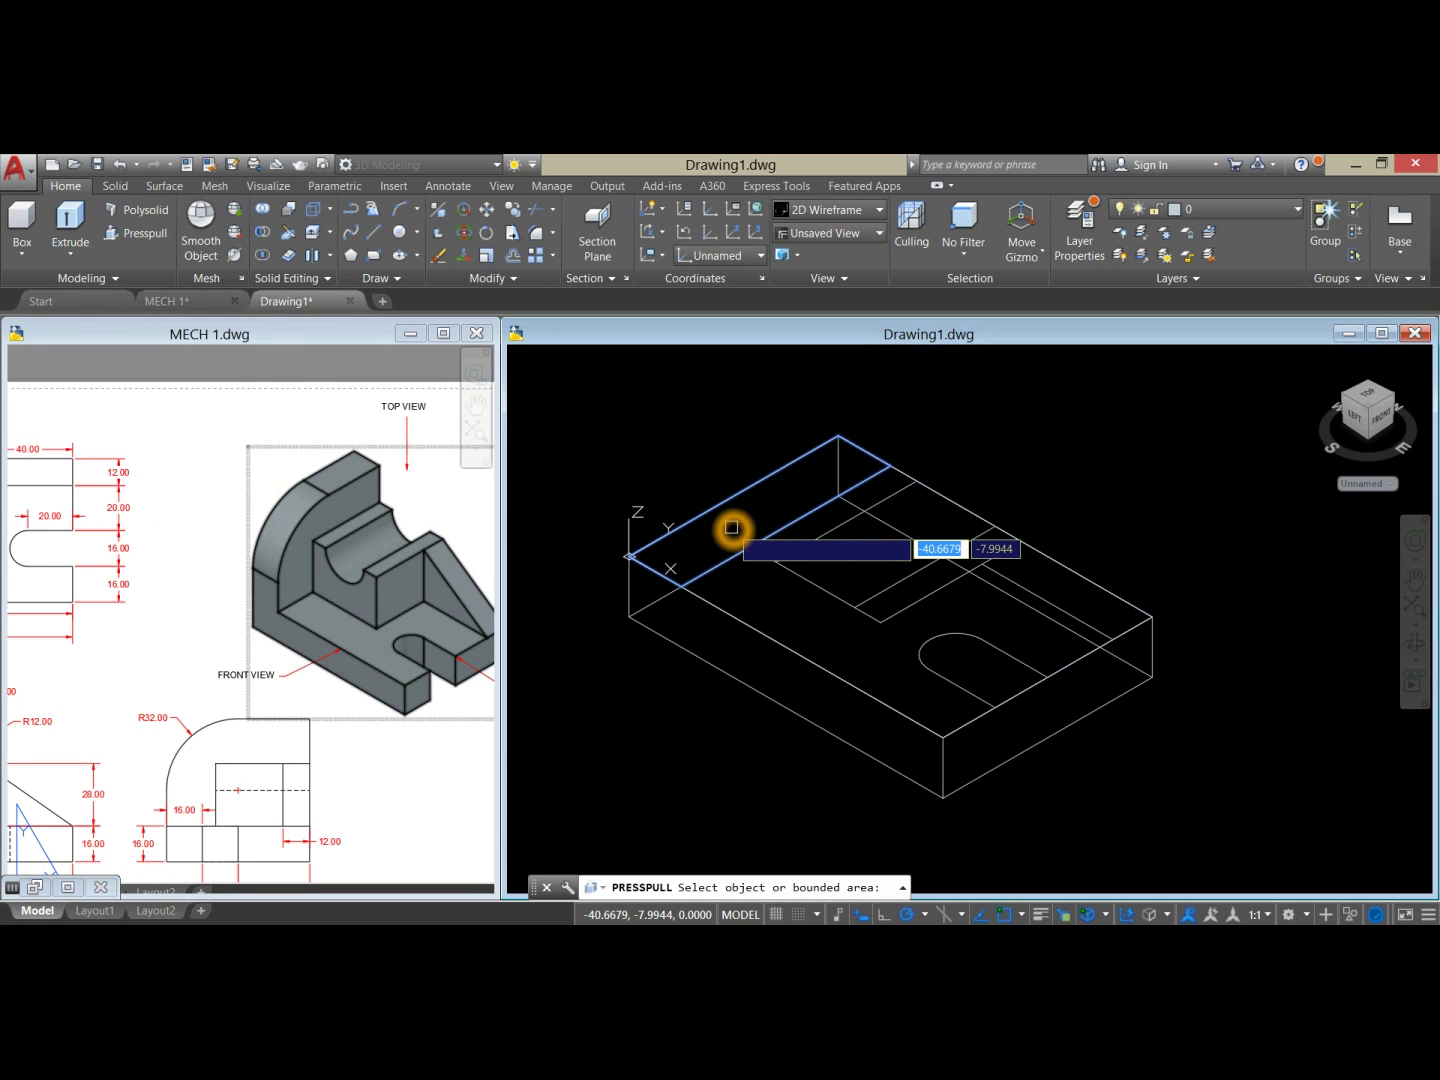
pyautogui.click(732, 527)
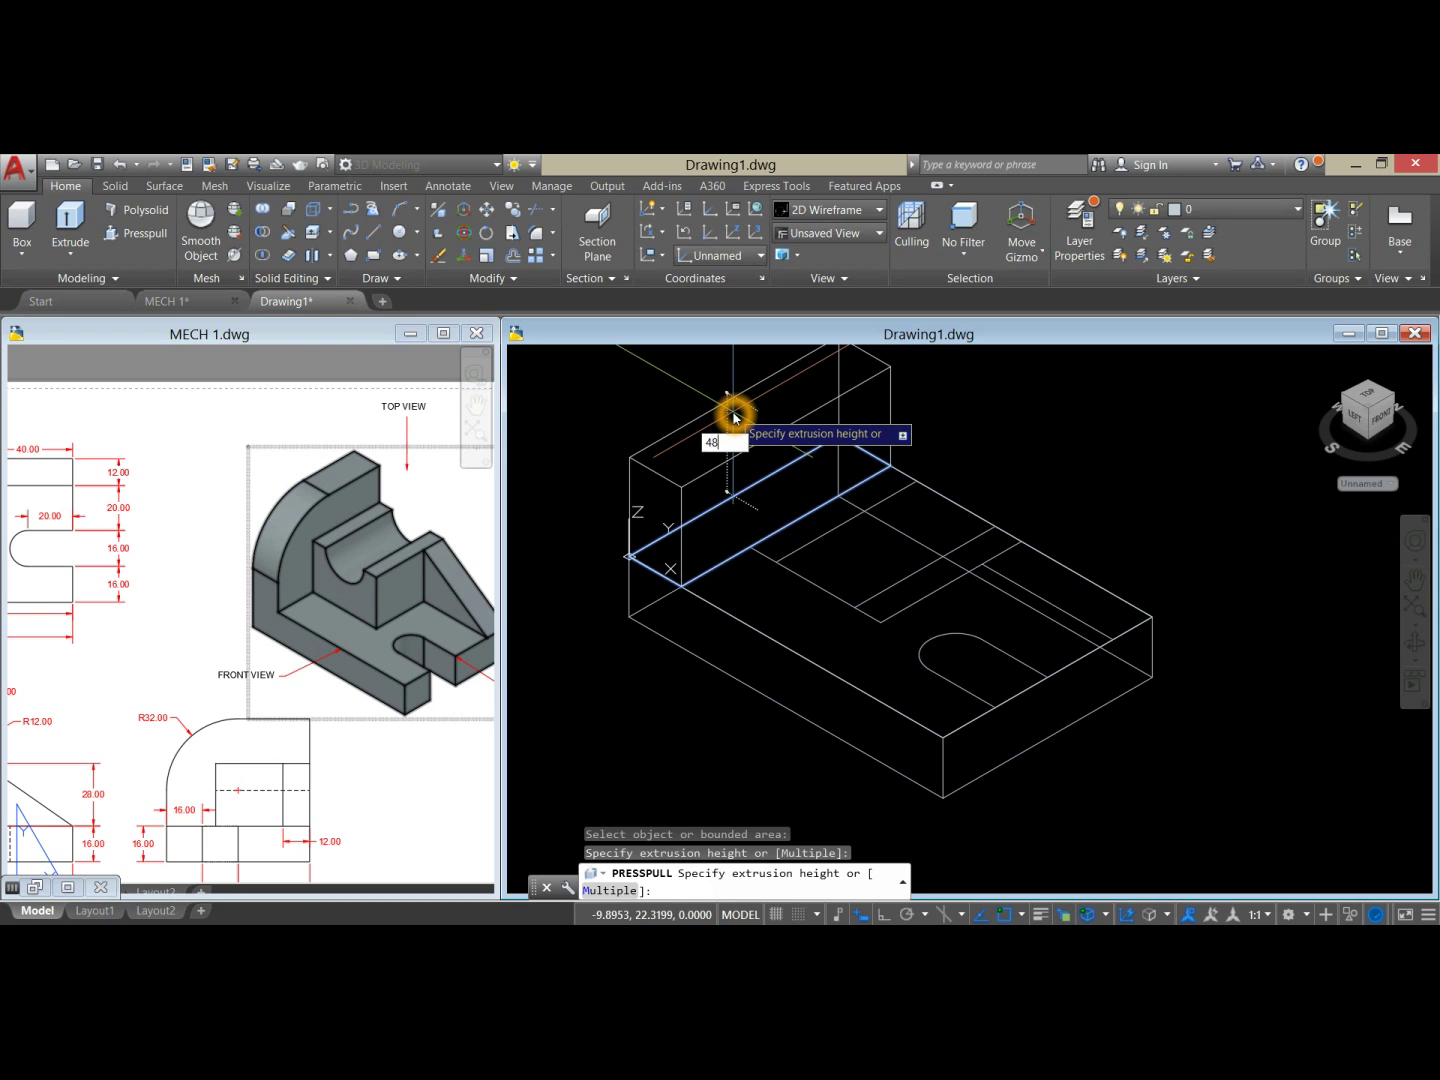
pyautogui.press('Return')
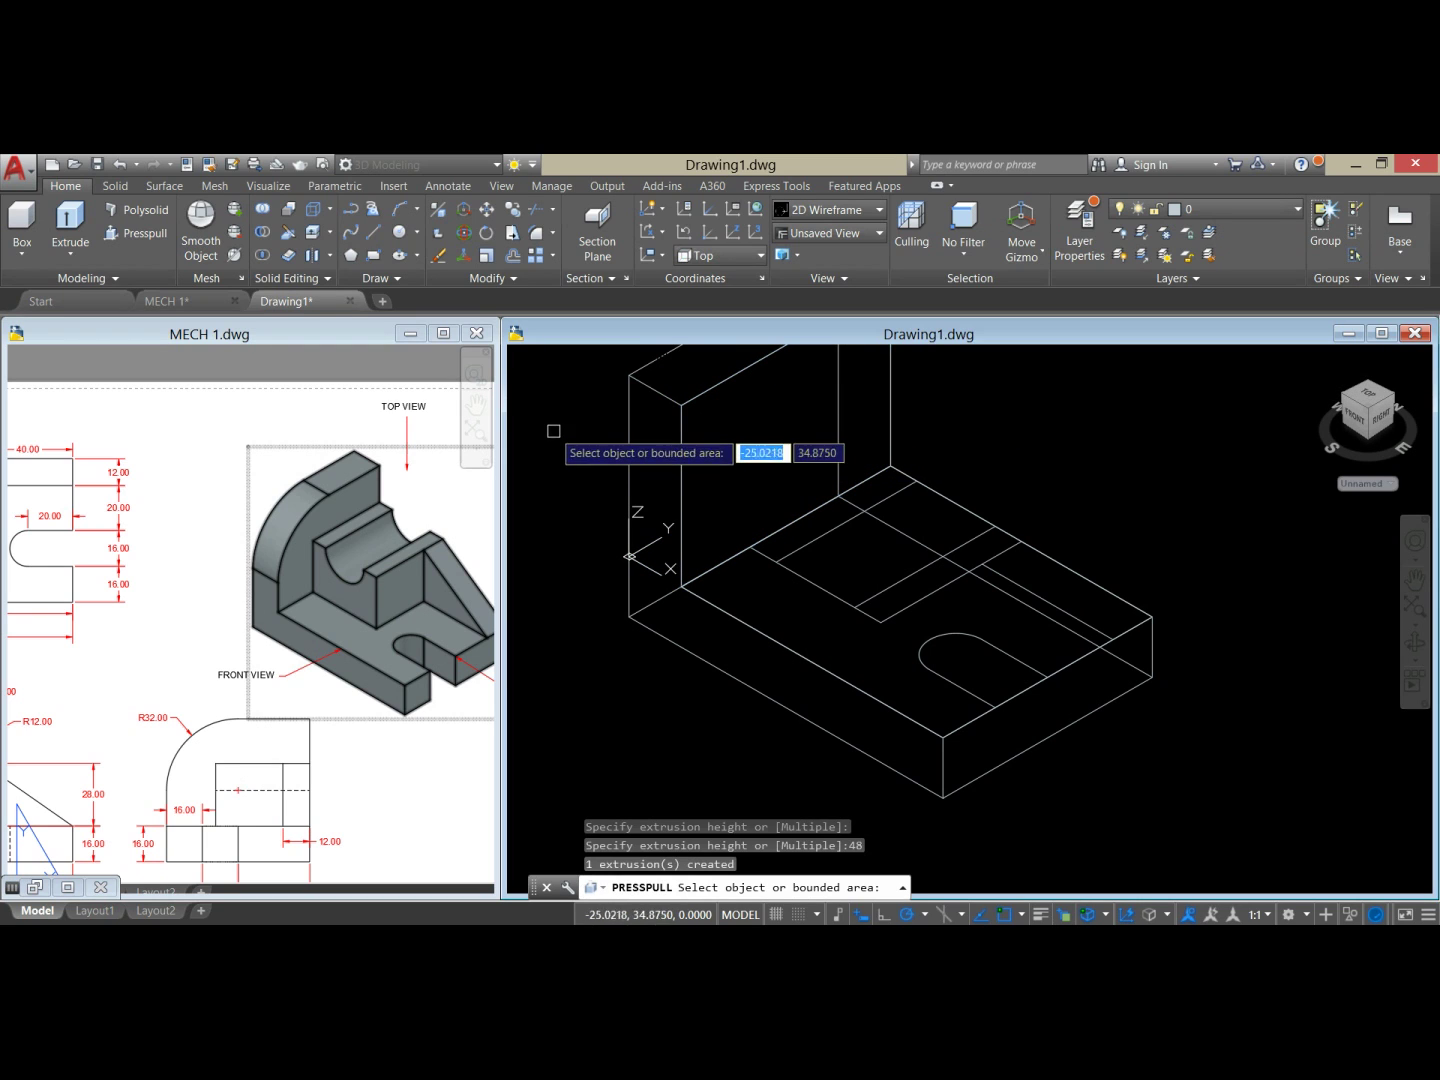
pyautogui.press('Return')
pyautogui.click(452, 542)
pyautogui.click(174, 716)
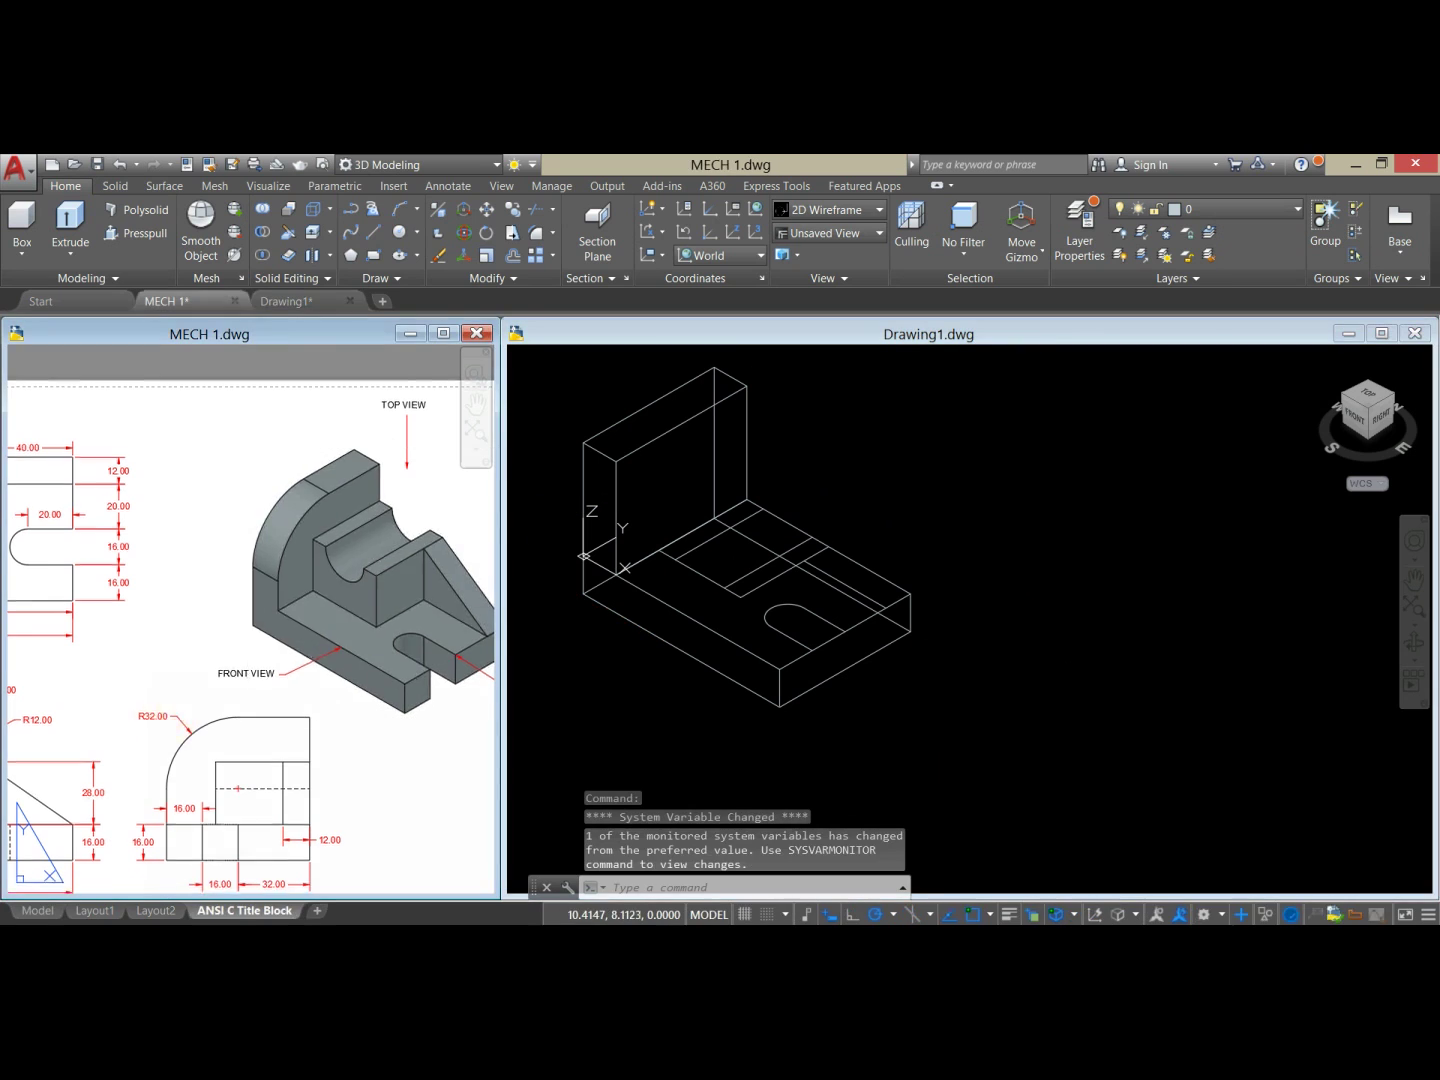
# Step: Switch between the drawings and frame MECH 1's isometric model and SIDE VIEW
pyautogui.scroll(-3, 337, 585)
pyautogui.scroll(5, 125, 635)
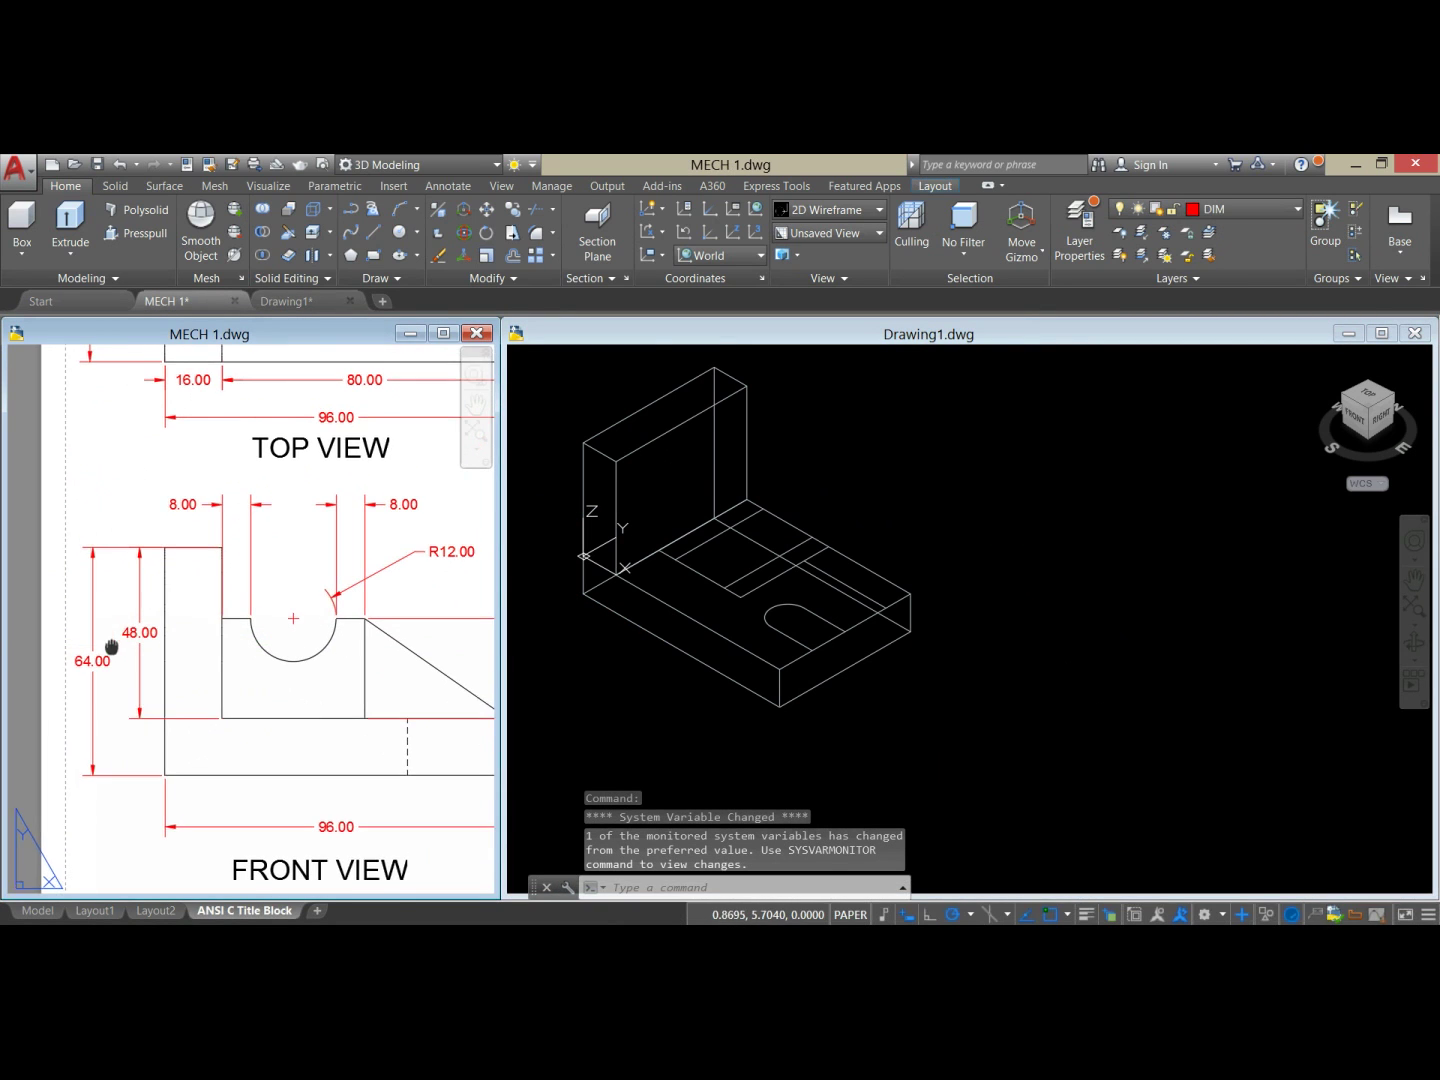
pyautogui.click(870, 470)
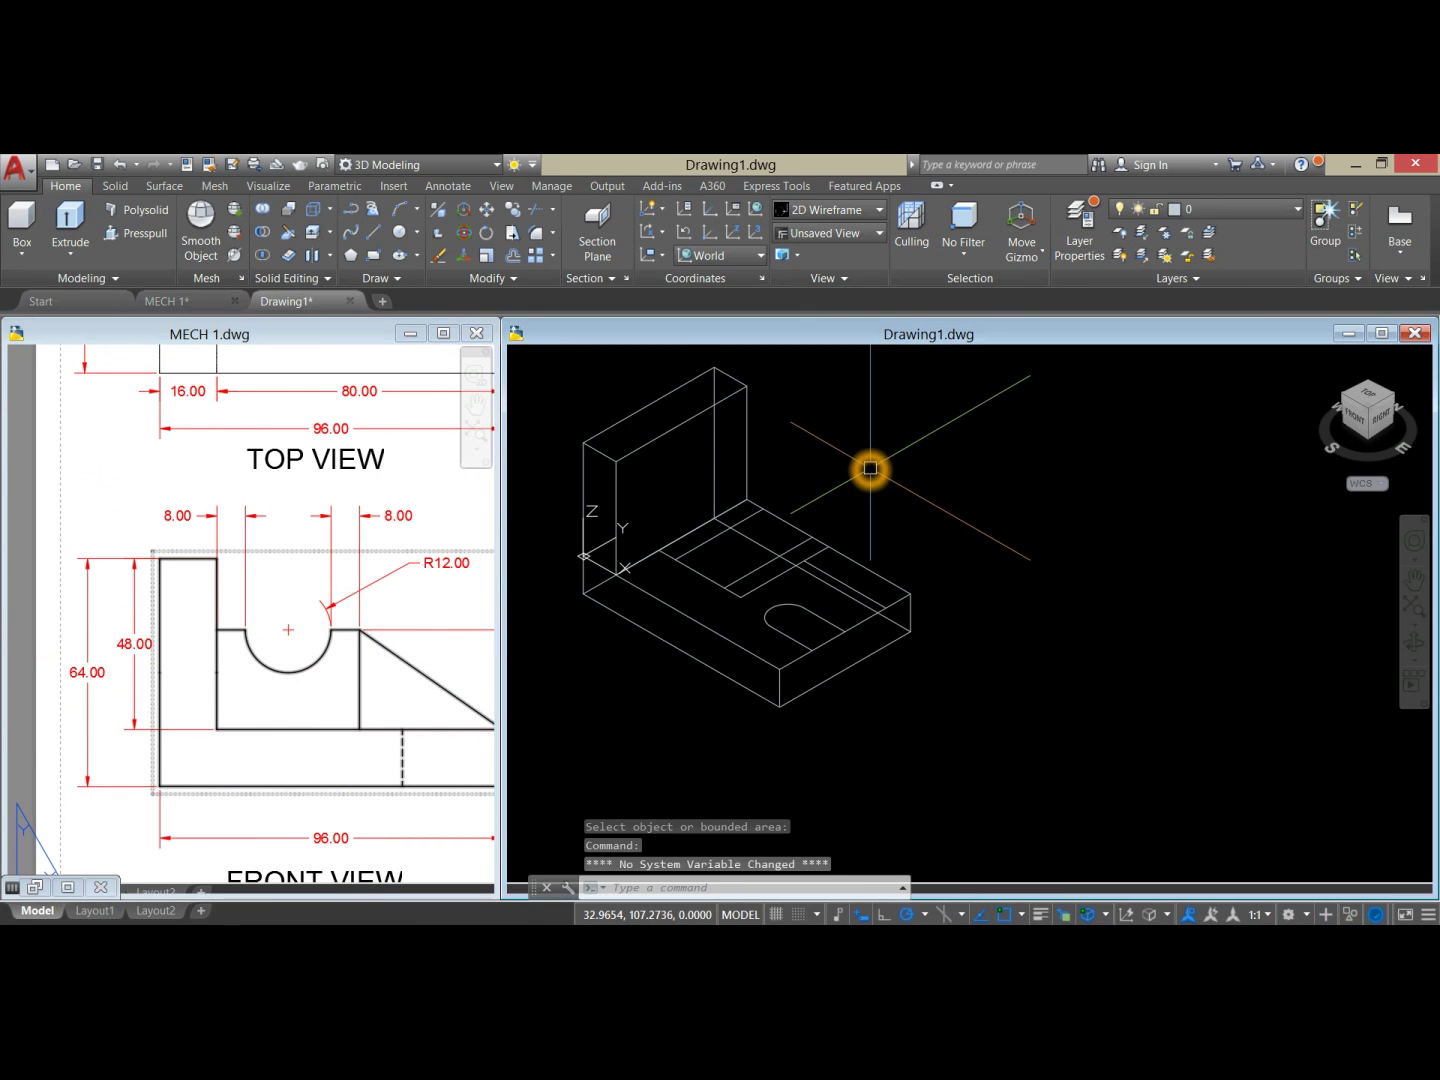
pyautogui.click(383, 683)
pyautogui.scroll(-2, 383, 683)
pyautogui.moveTo(383, 683); pyautogui.dragTo(35, 731, button='middle')
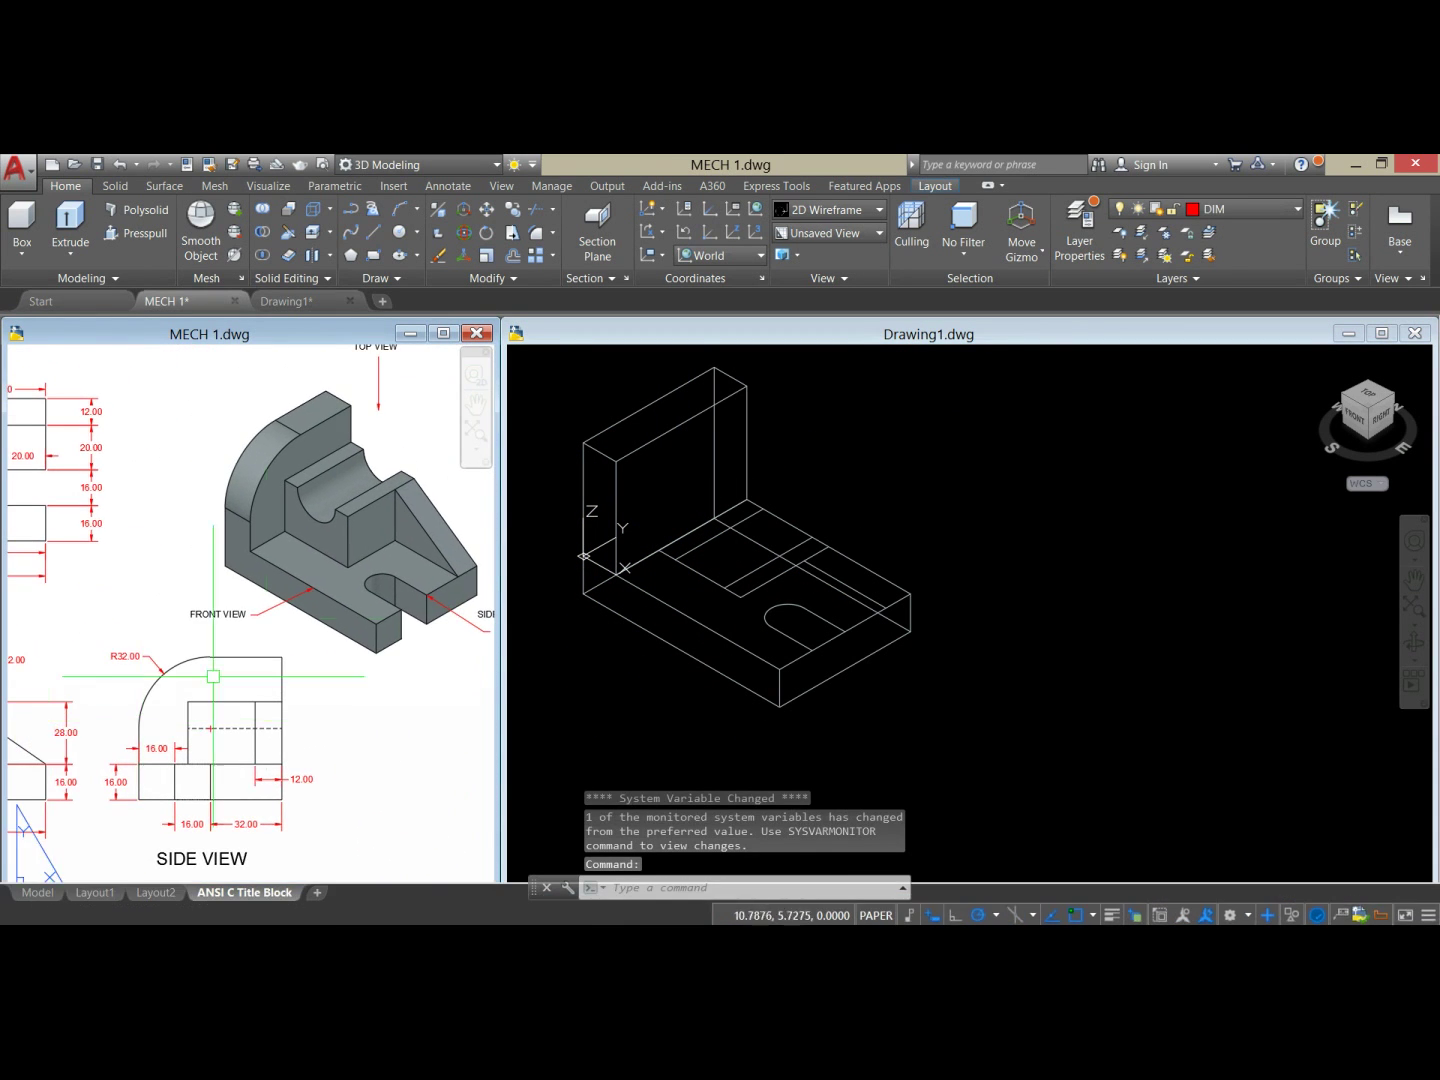
pyautogui.click(347, 531)
pyautogui.click(299, 476)
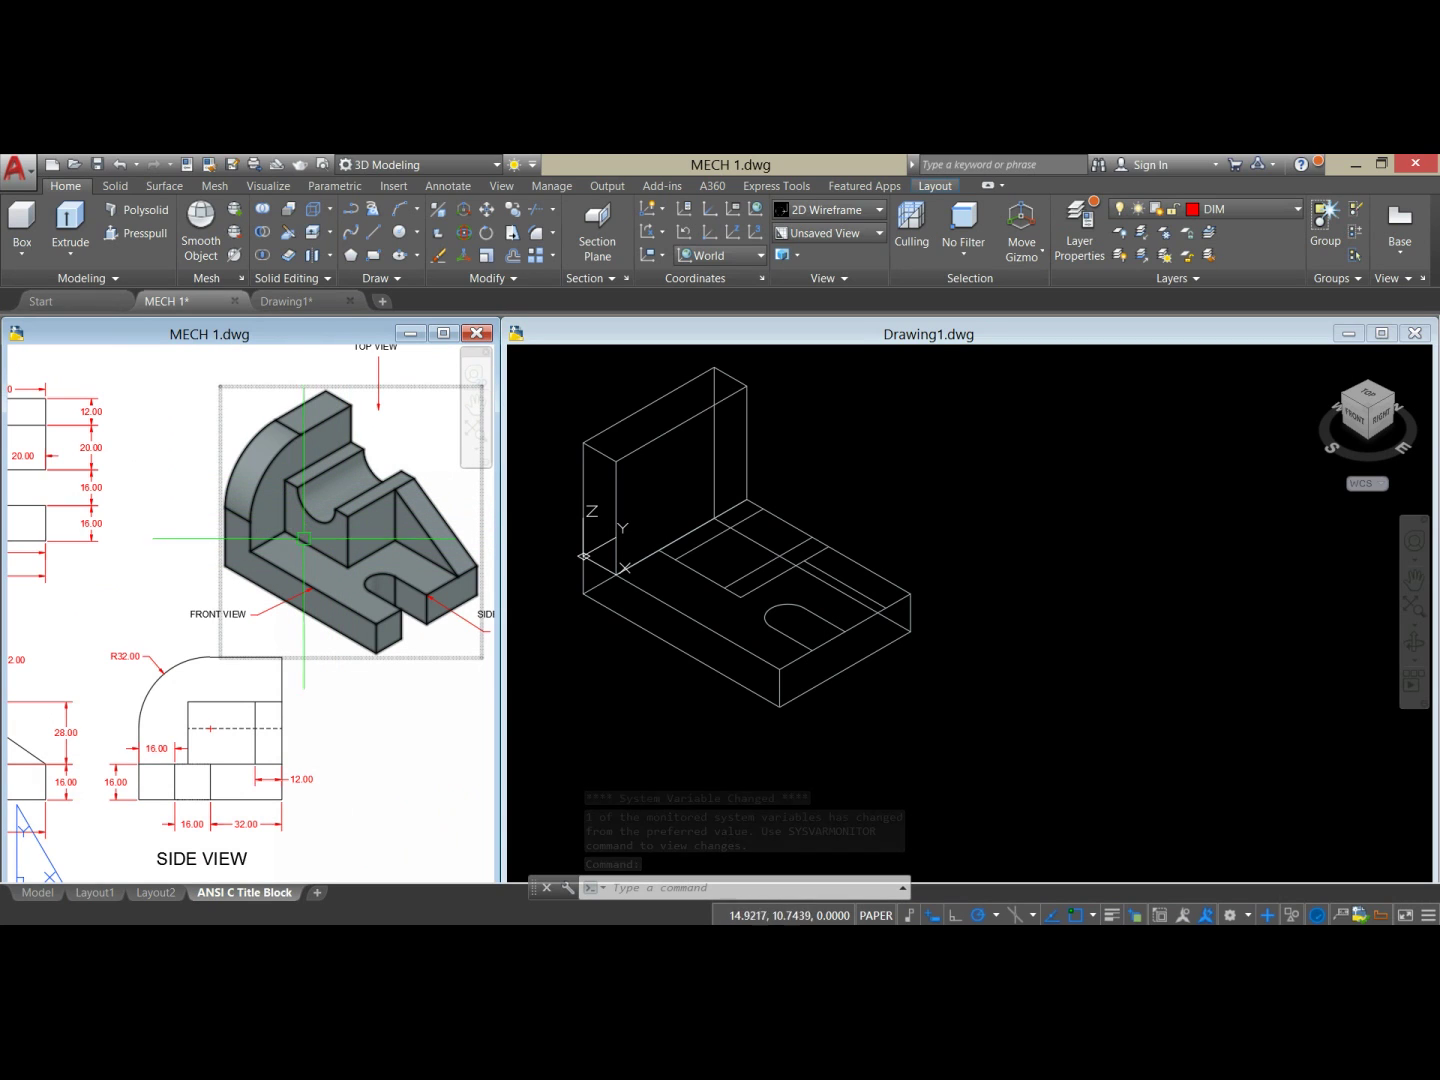
pyautogui.click(375, 553)
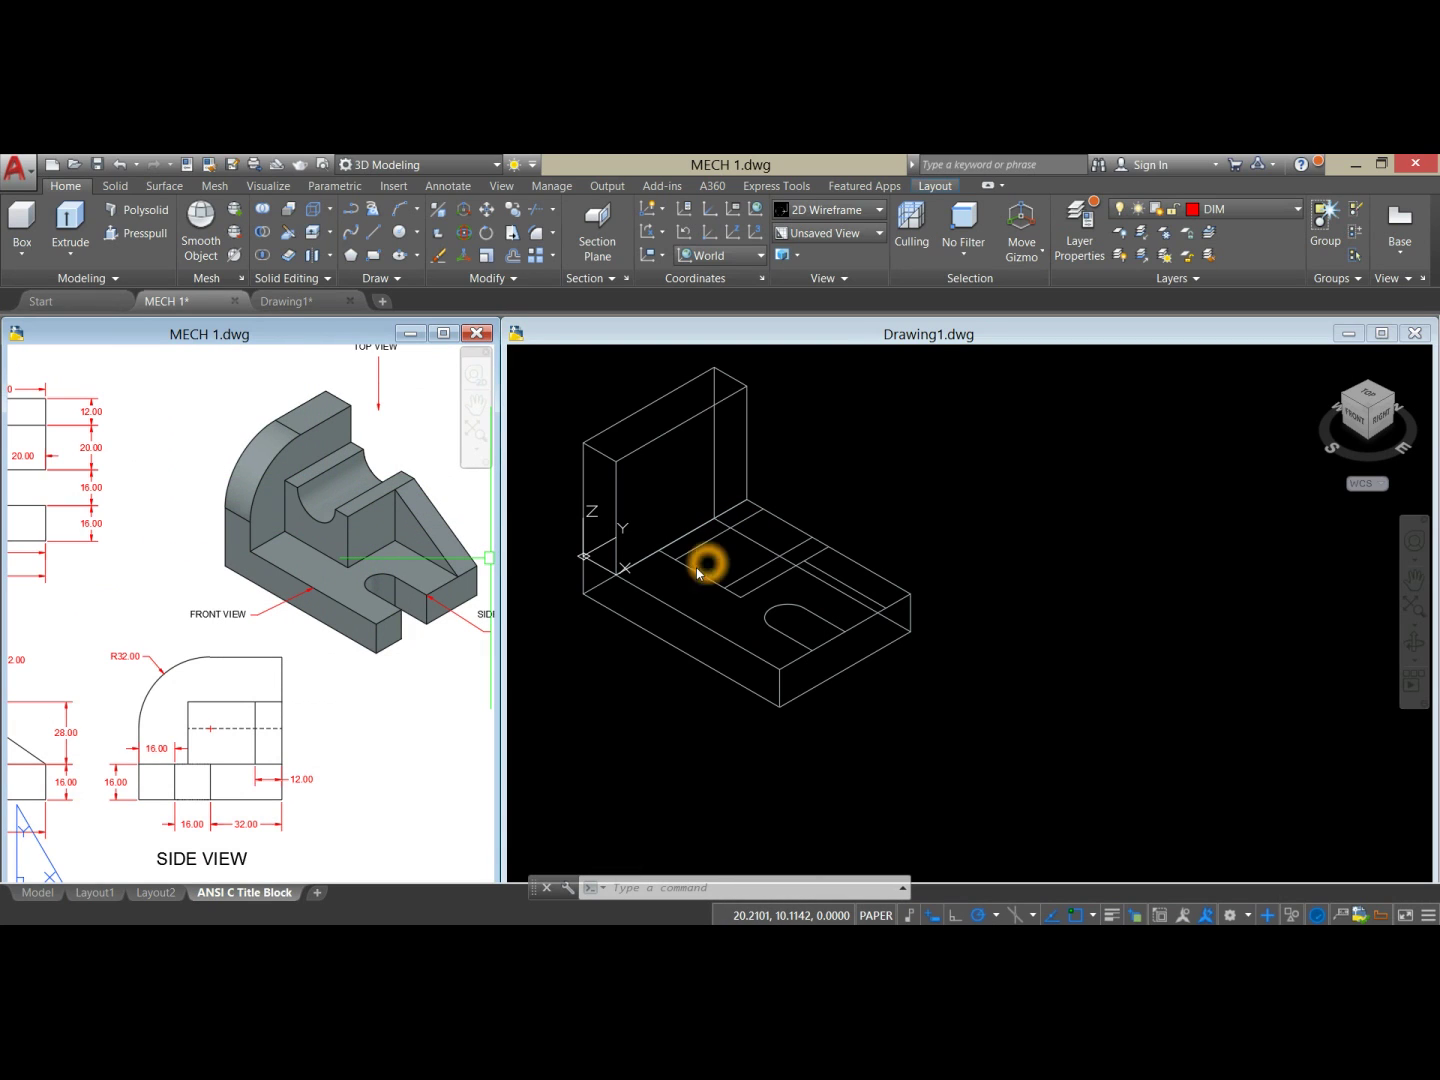
# Step: In Drawing1, start an extrusion and then cancel it
pyautogui.click(678, 690)
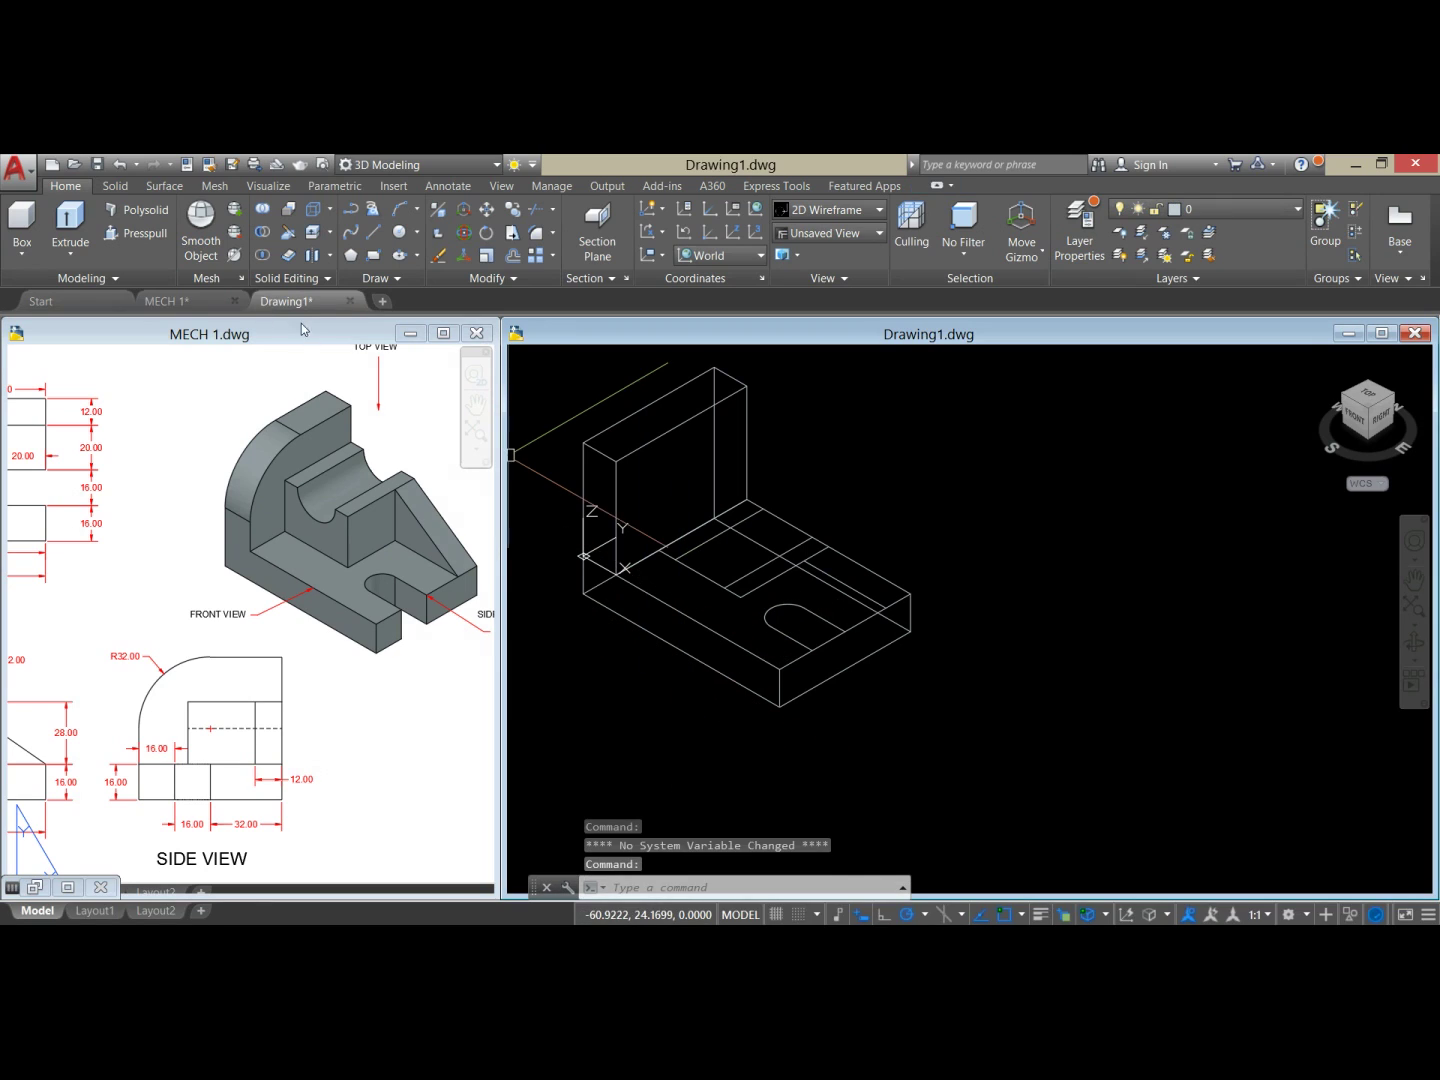
pyautogui.click(68, 225)
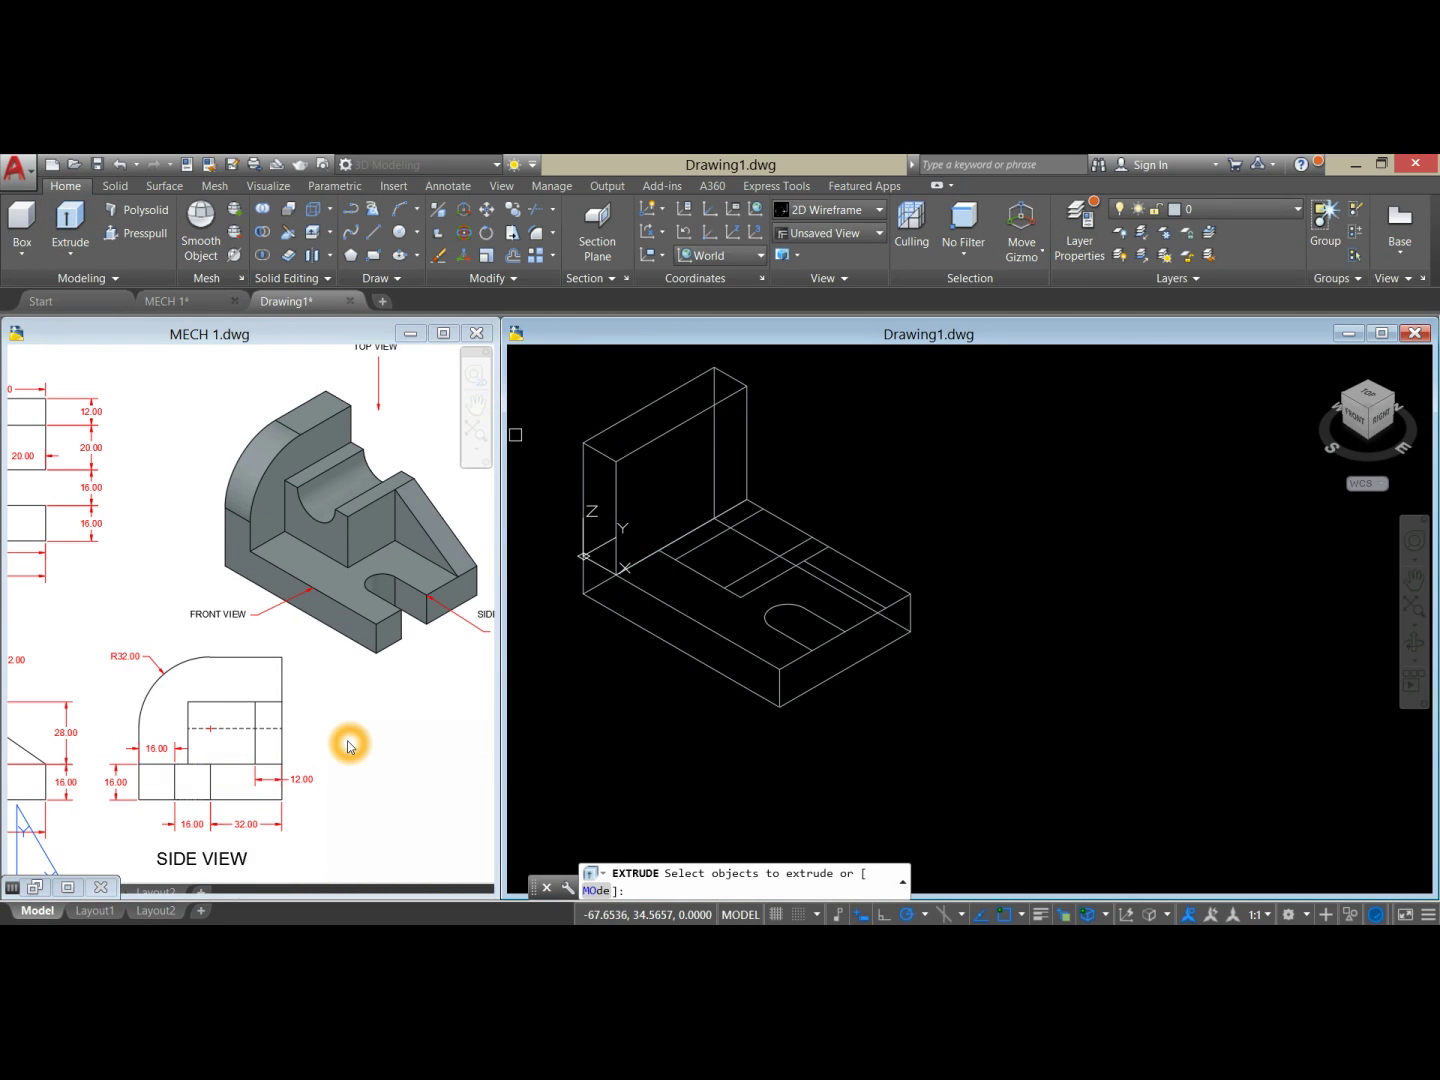
pyautogui.press('Escape')
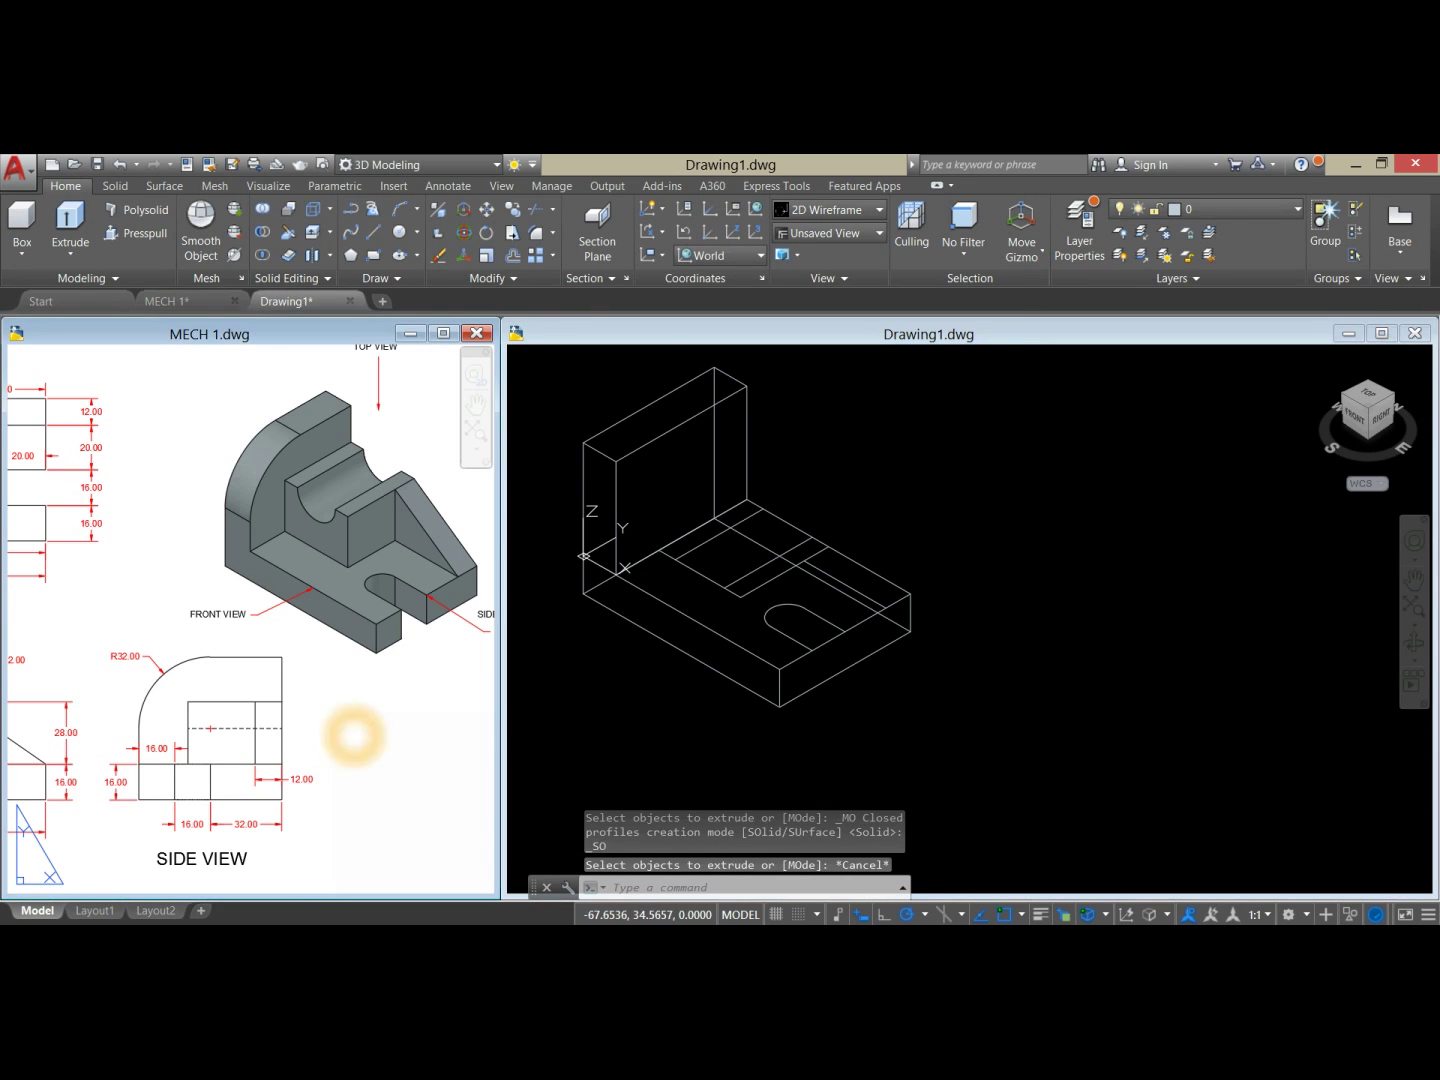
# Step: Return to the MECH 1 sheet and shift it within its window
pyautogui.click(353, 733)
pyautogui.scroll(-3, 380, 700)
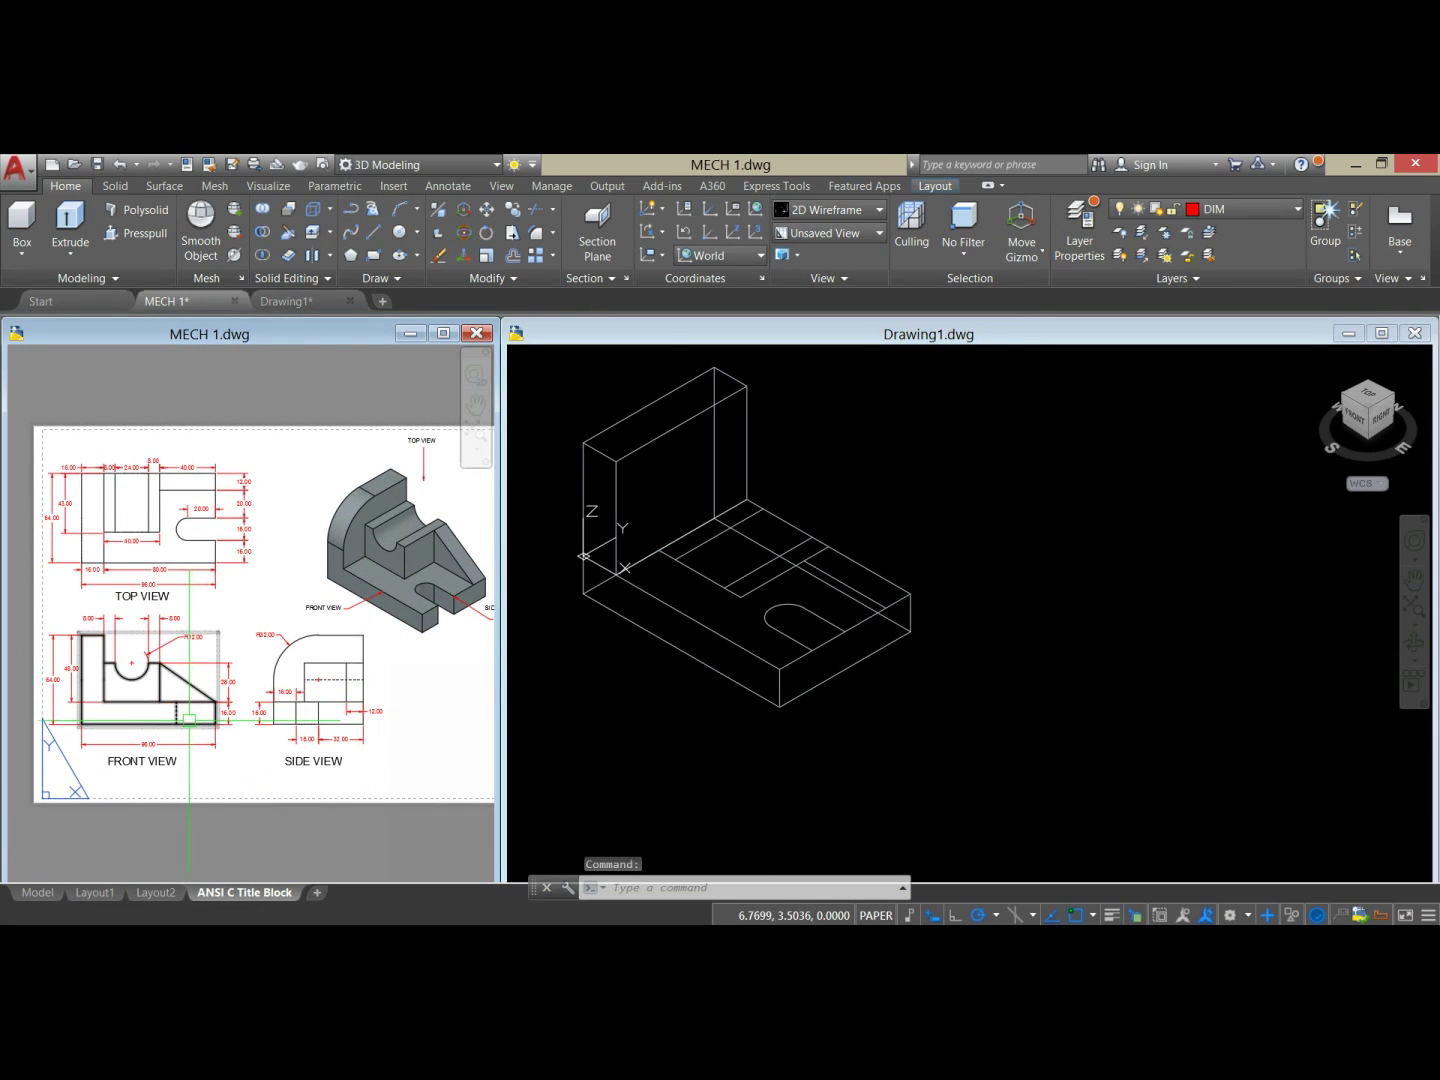
pyautogui.scroll(2, 129, 697)
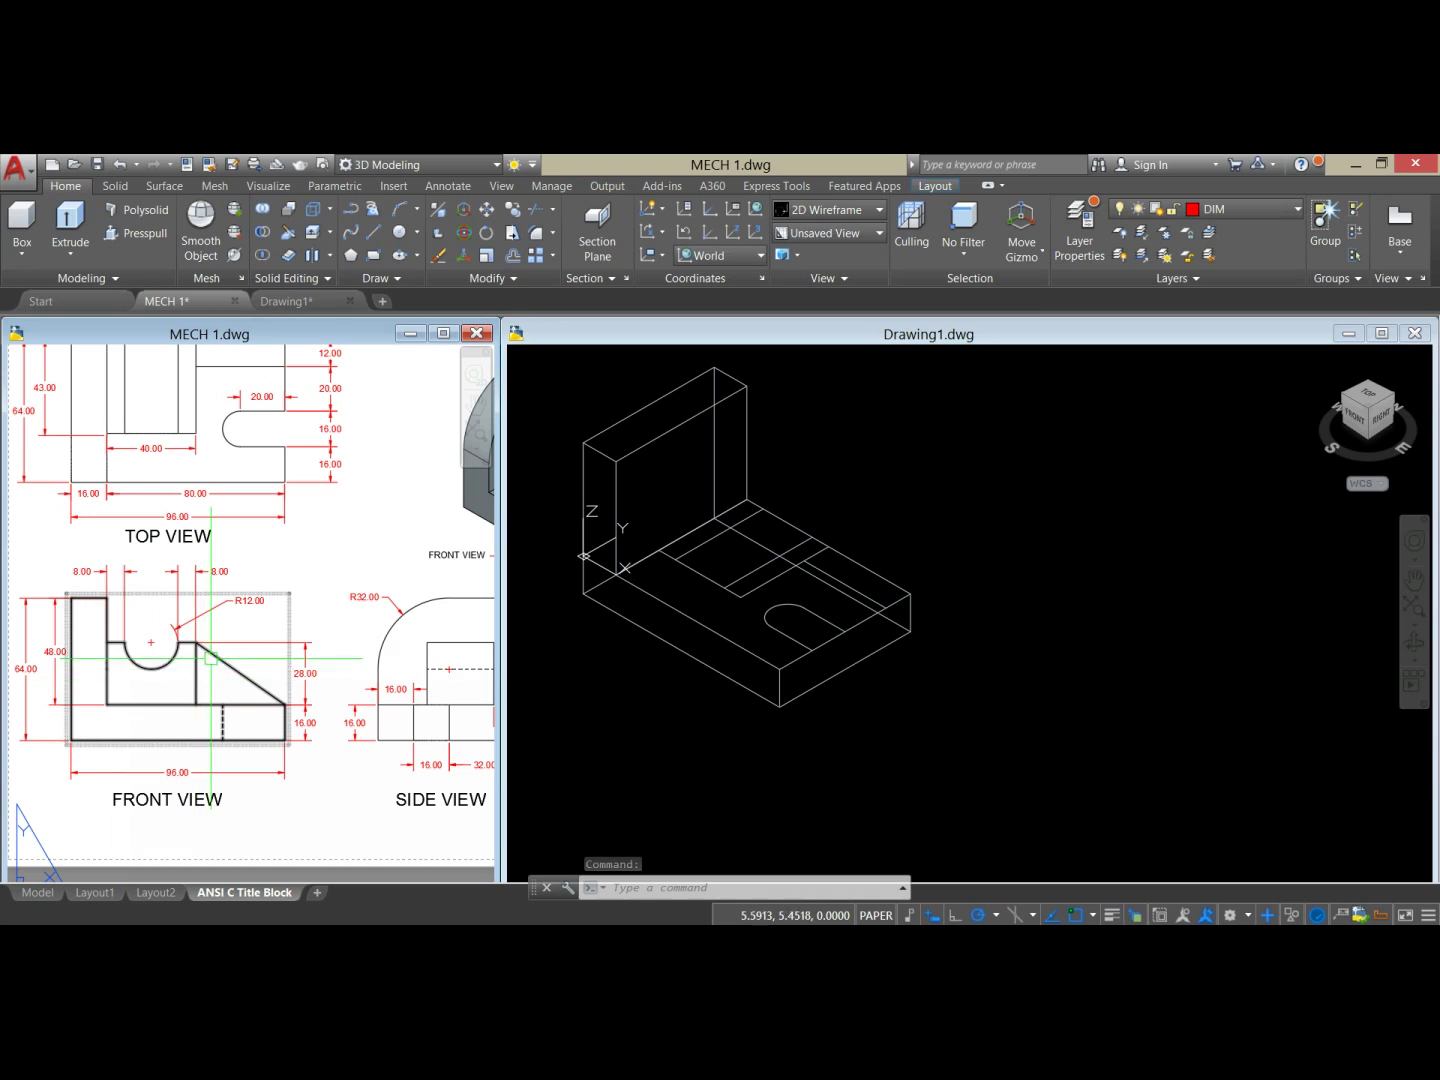
pyautogui.click(200, 705)
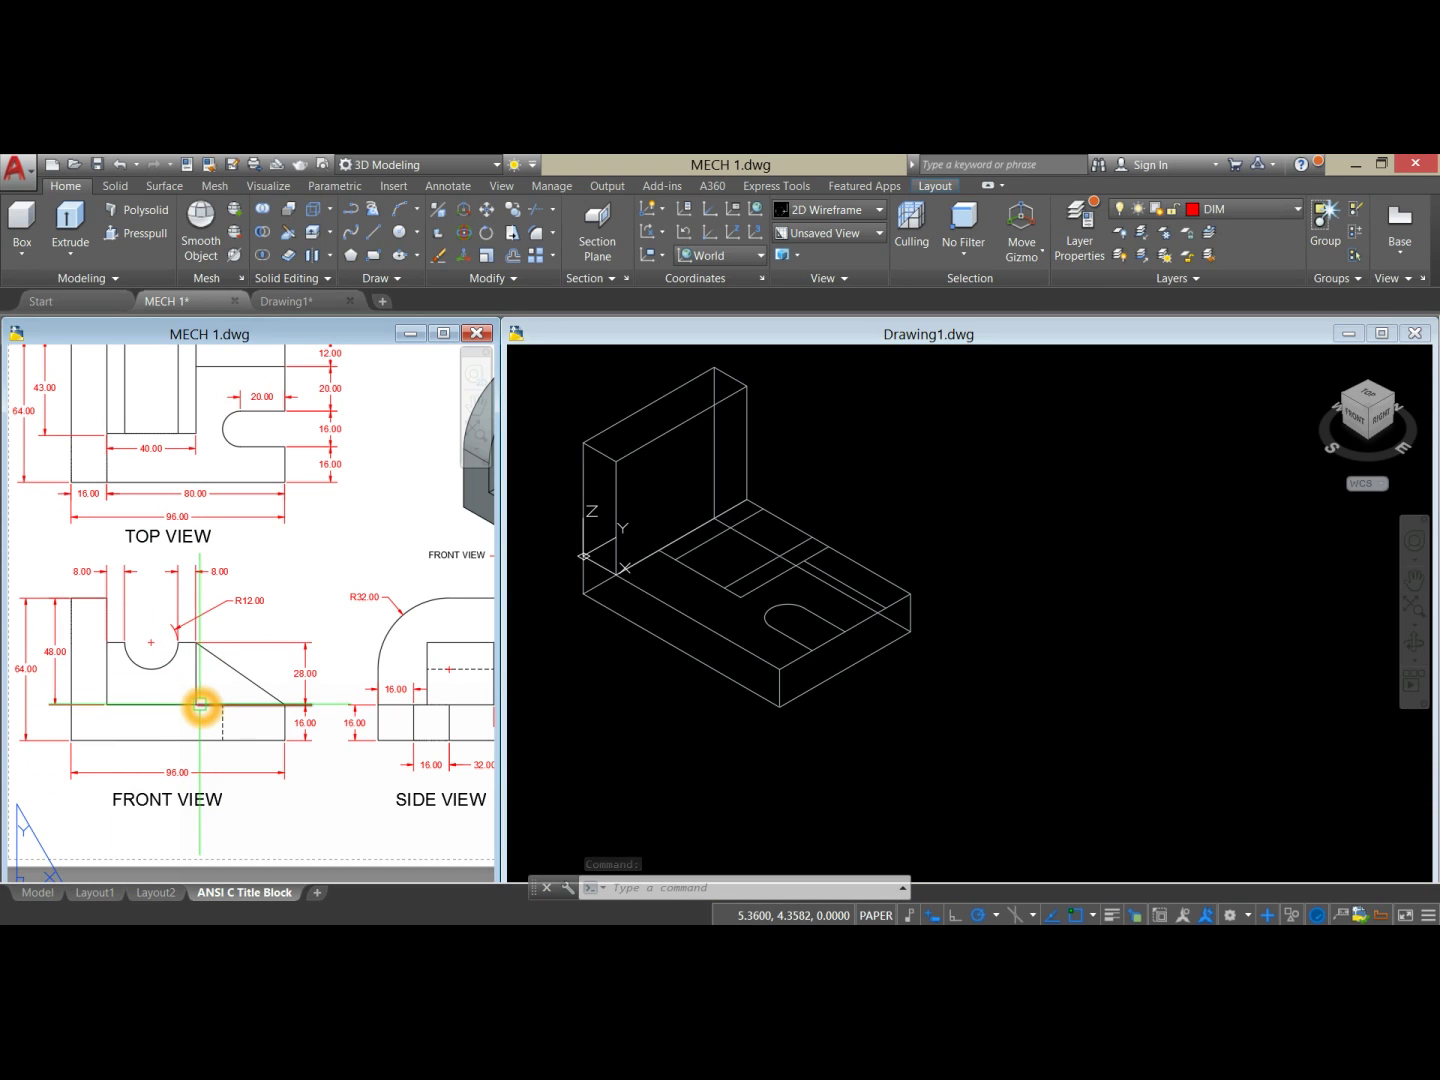
pyautogui.click(199, 630)
pyautogui.click(554, 621)
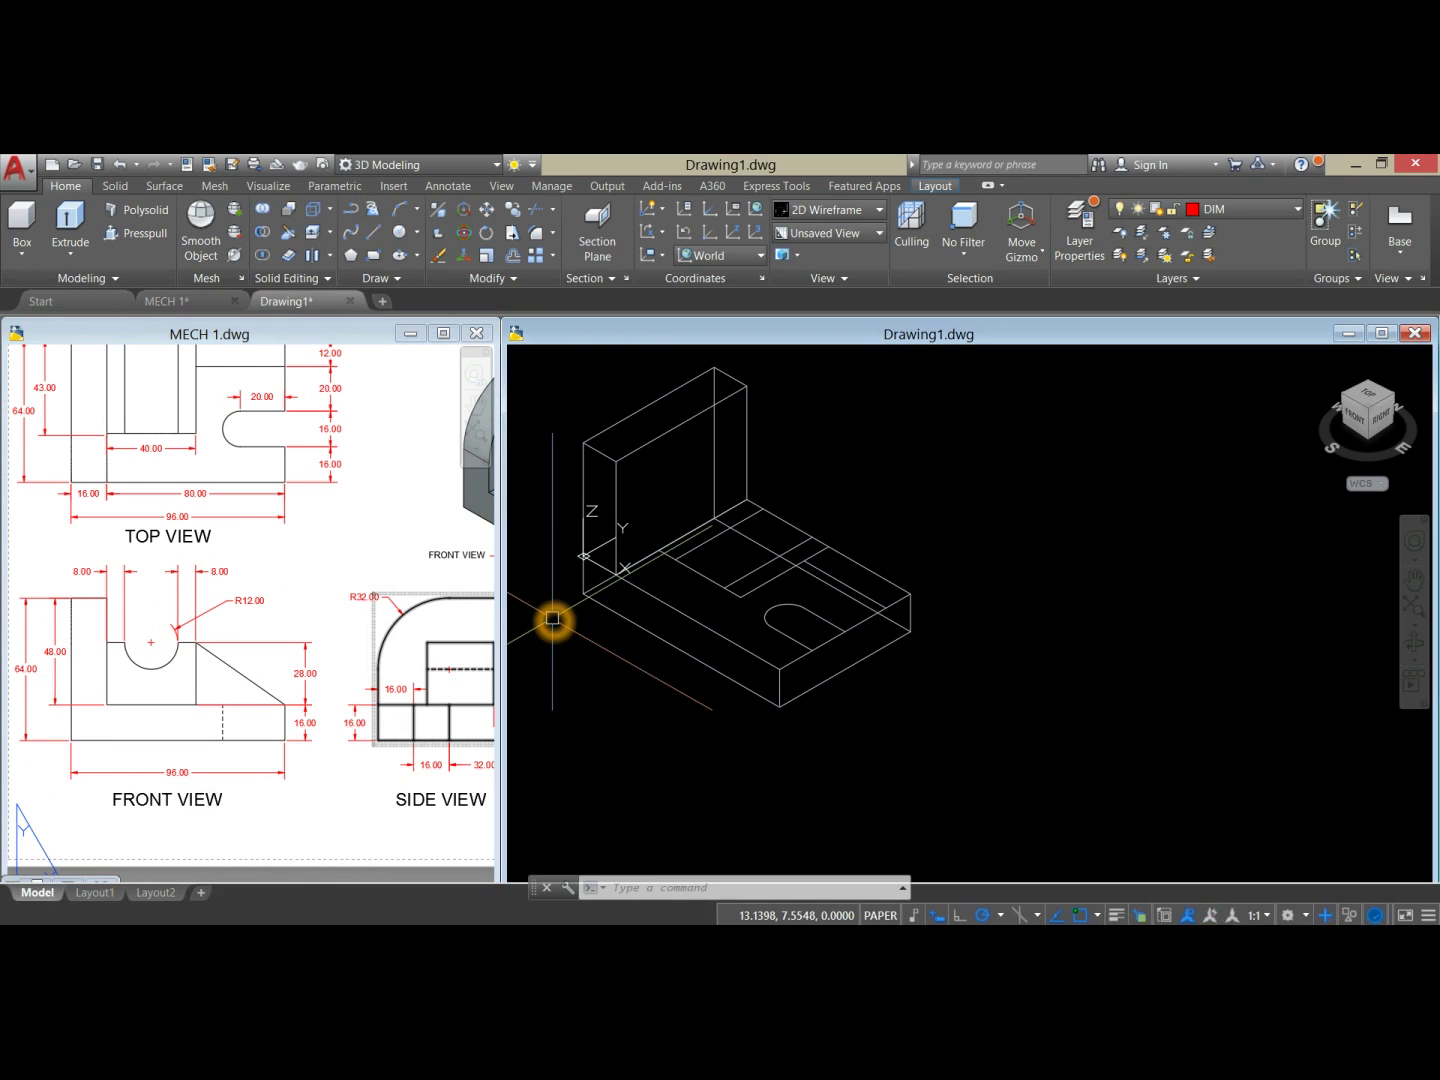
pyautogui.click(354, 543)
pyautogui.moveTo(354, 543); pyautogui.dragTo(309, 582, button='middle')
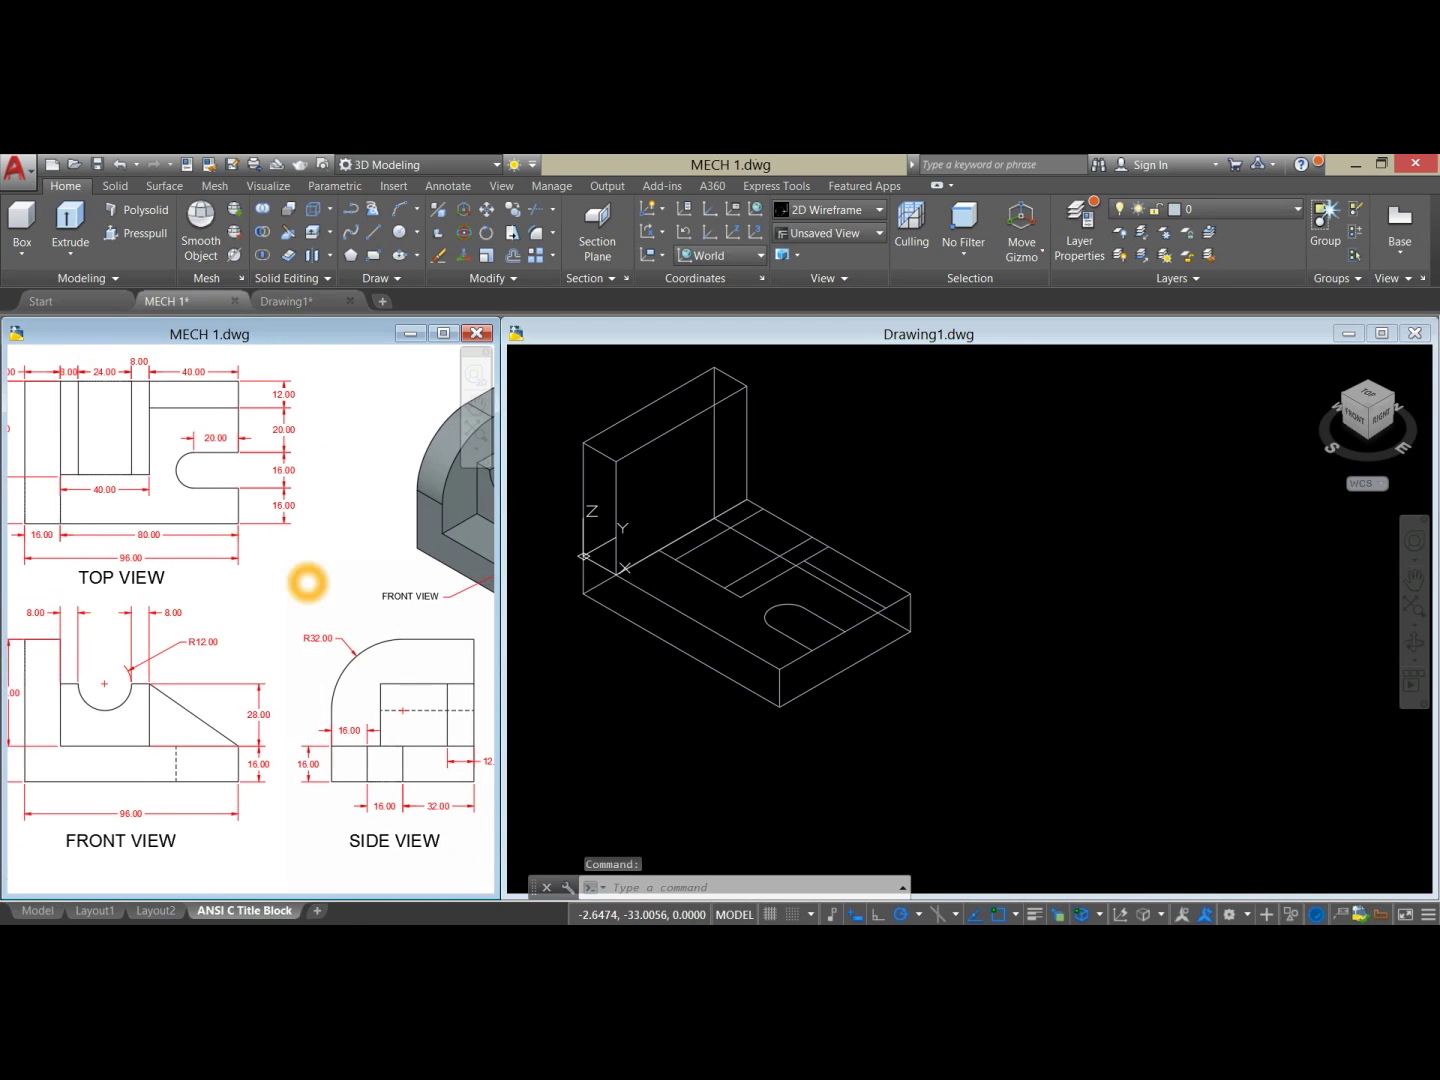
# Step: Narrow the Drawing1 window and widen MECH 1's so its whole sheet shows
pyautogui.moveTo(500, 537); pyautogui.dragTo(598, 526)
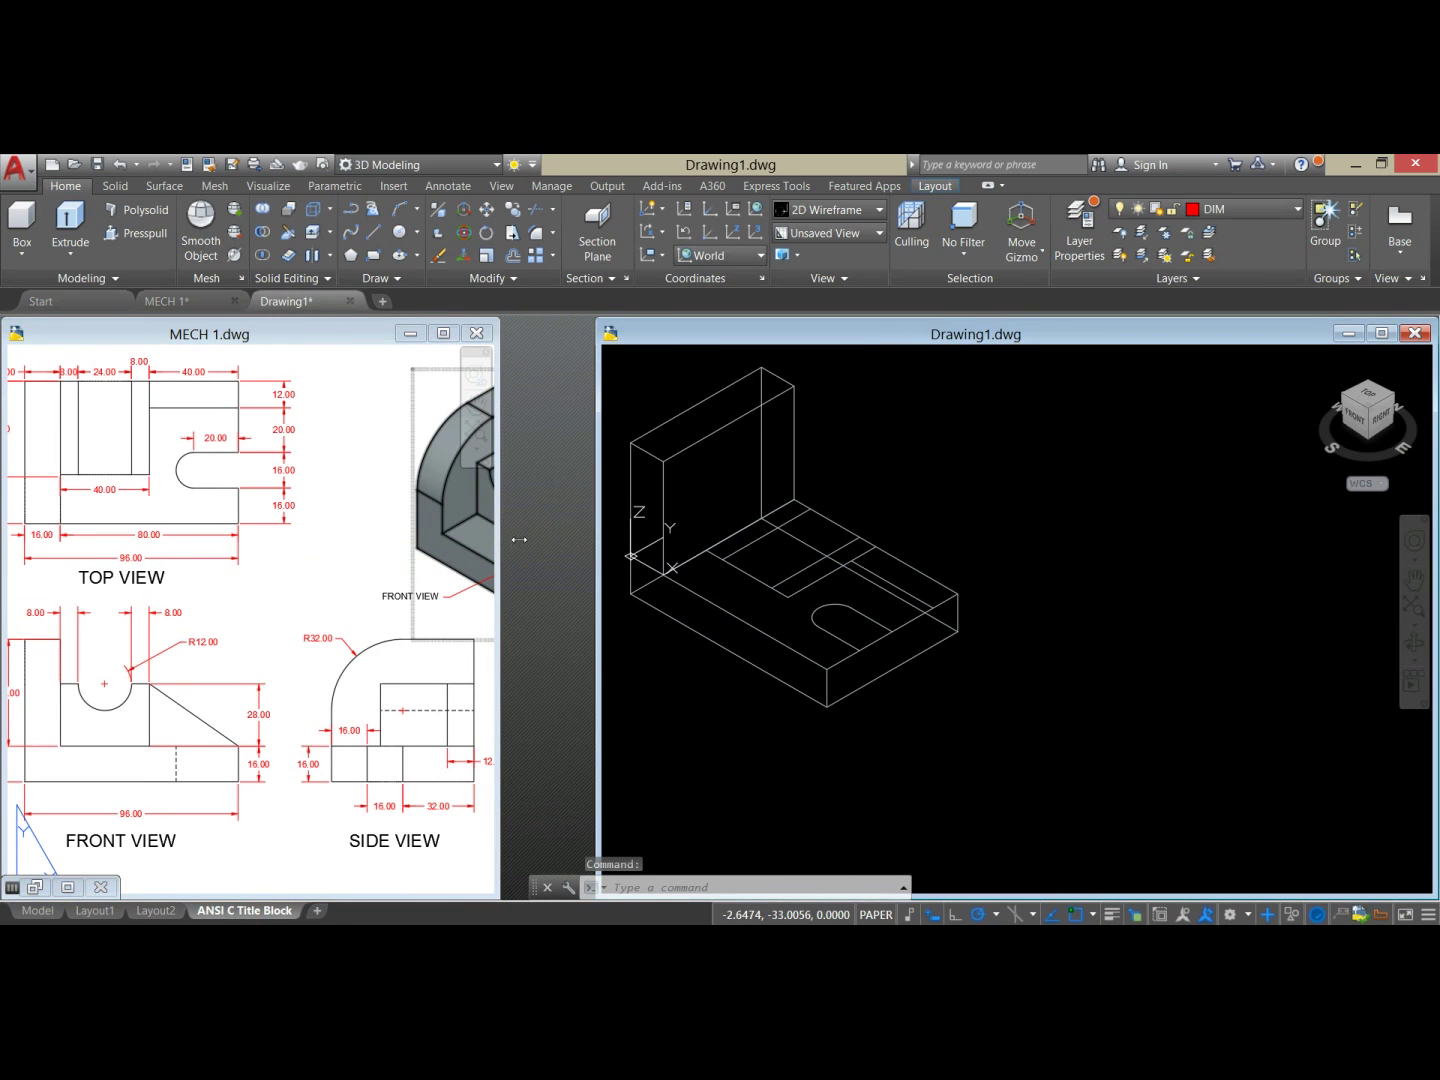
pyautogui.moveTo(500, 540); pyautogui.dragTo(594, 525)
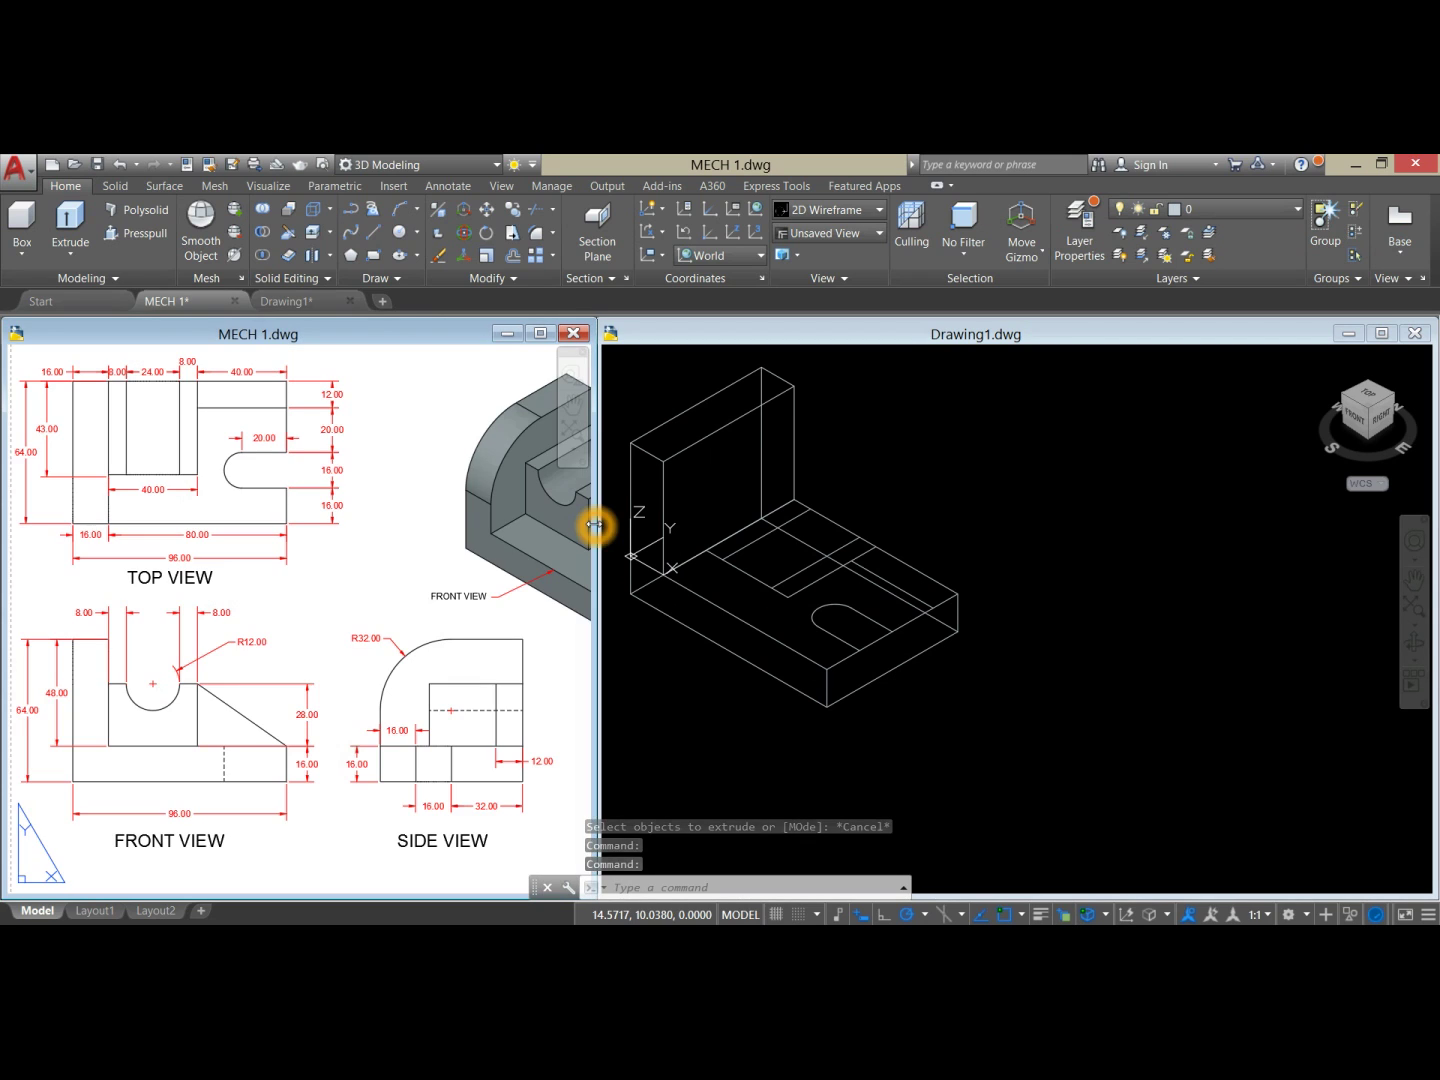
pyautogui.click(378, 568)
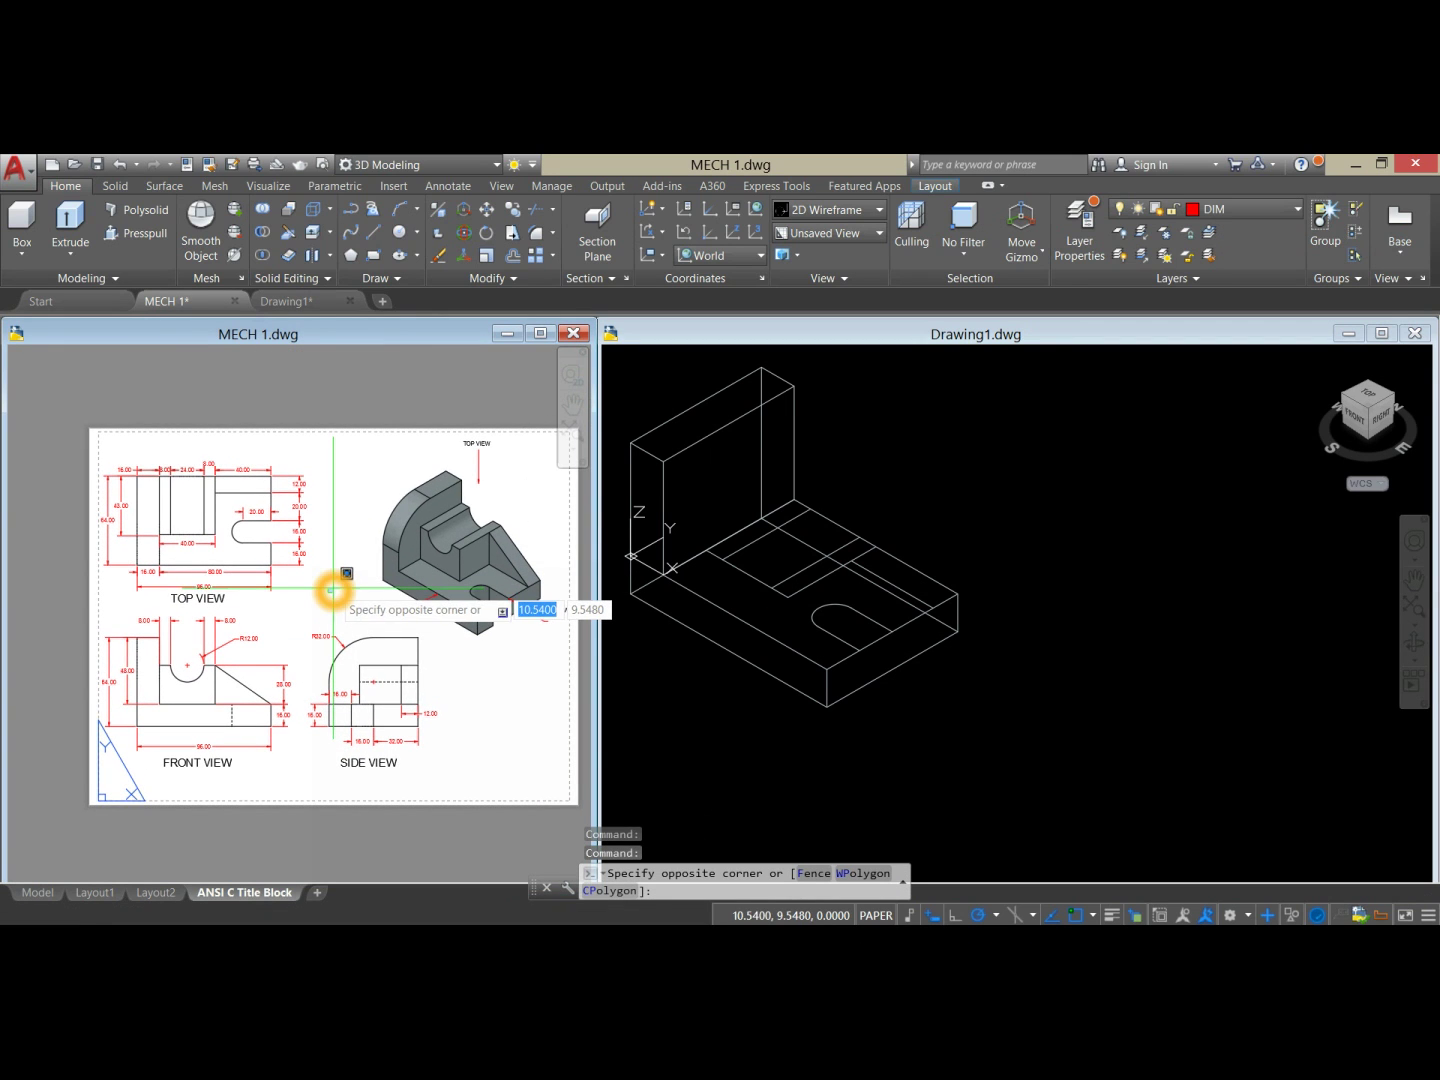
pyautogui.click(332, 590)
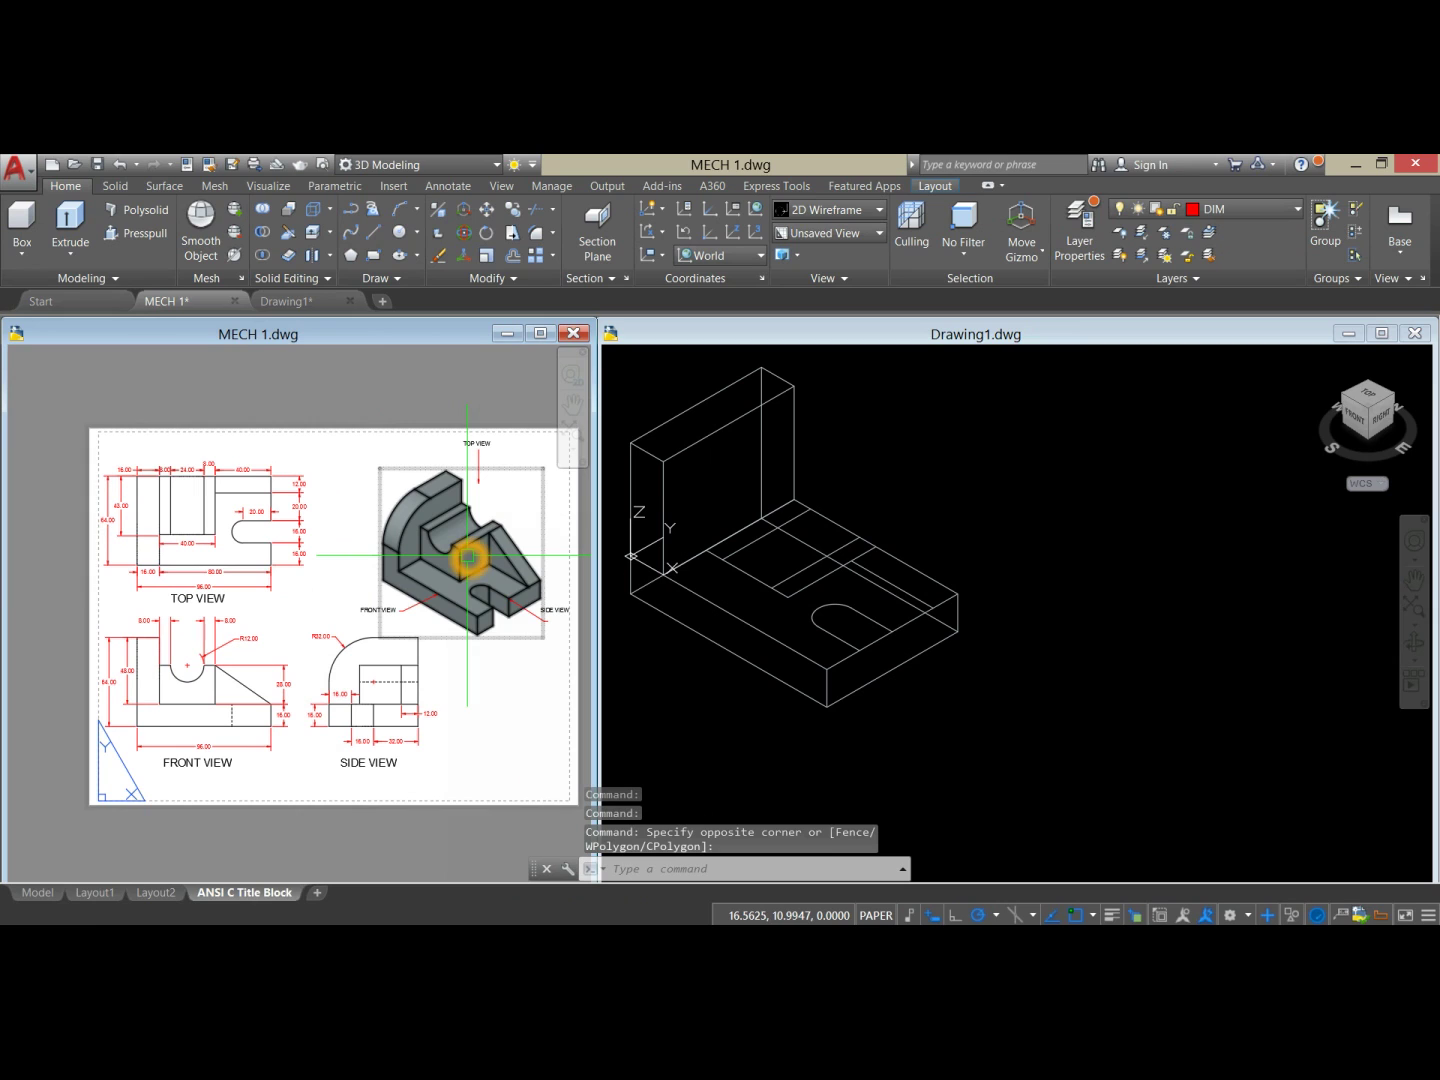
pyautogui.click(930, 481)
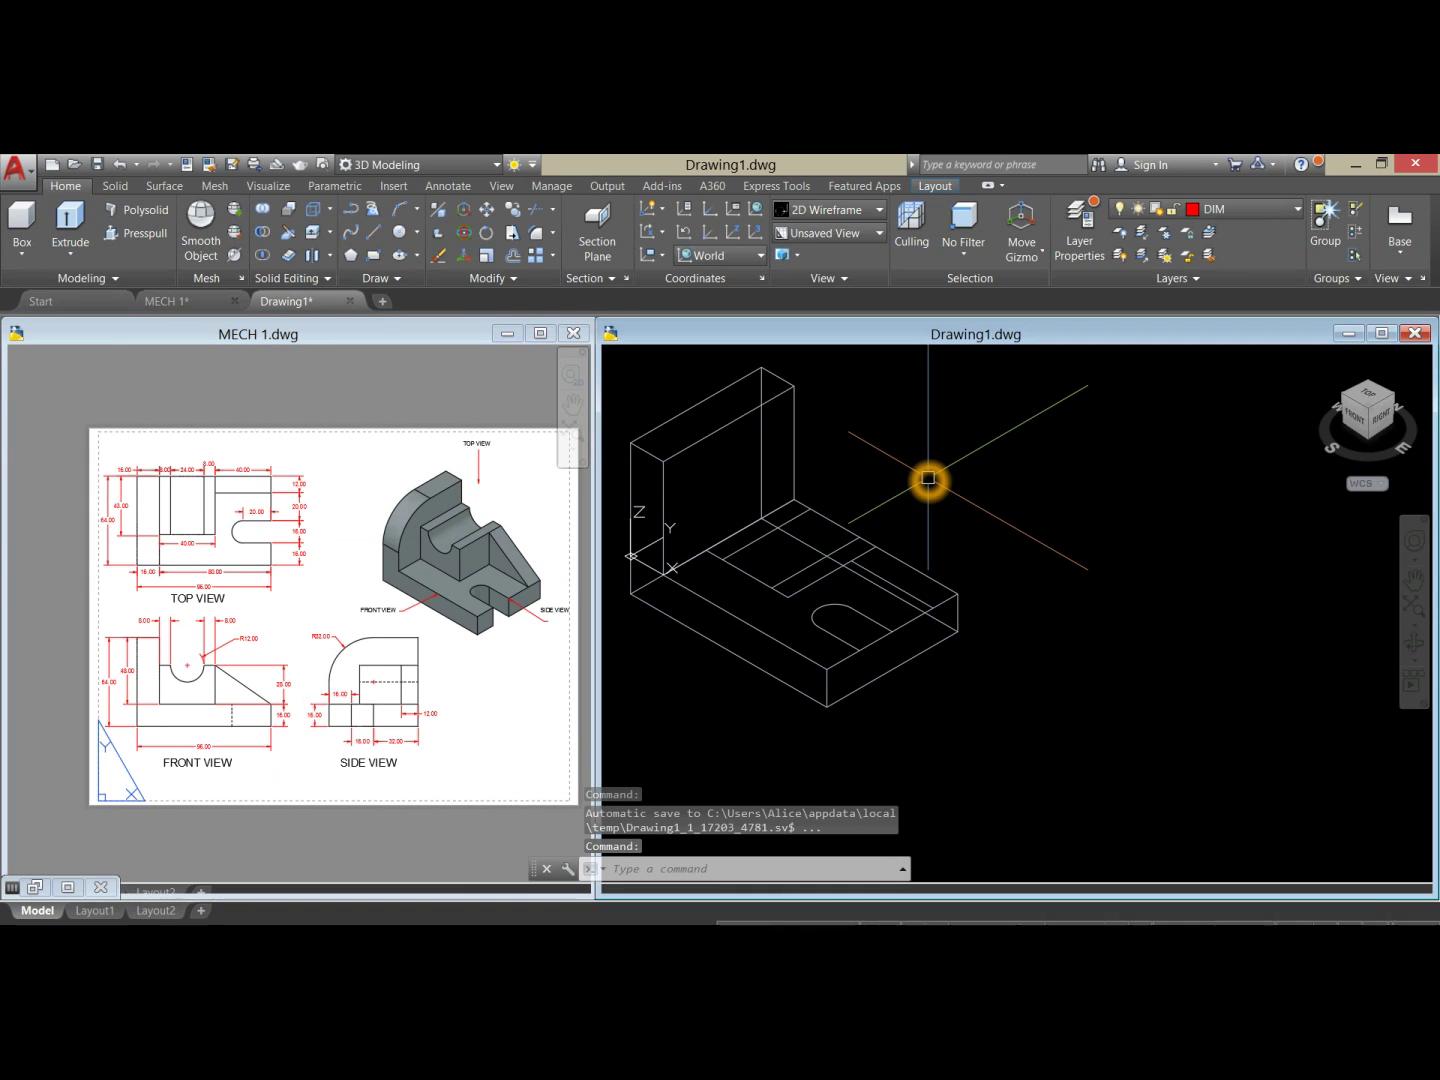
# Step: Press-pull the middle strip and the next strip of the base up 28 units each
pyautogui.click(135, 233)
pyautogui.scroll(2, 824, 576)
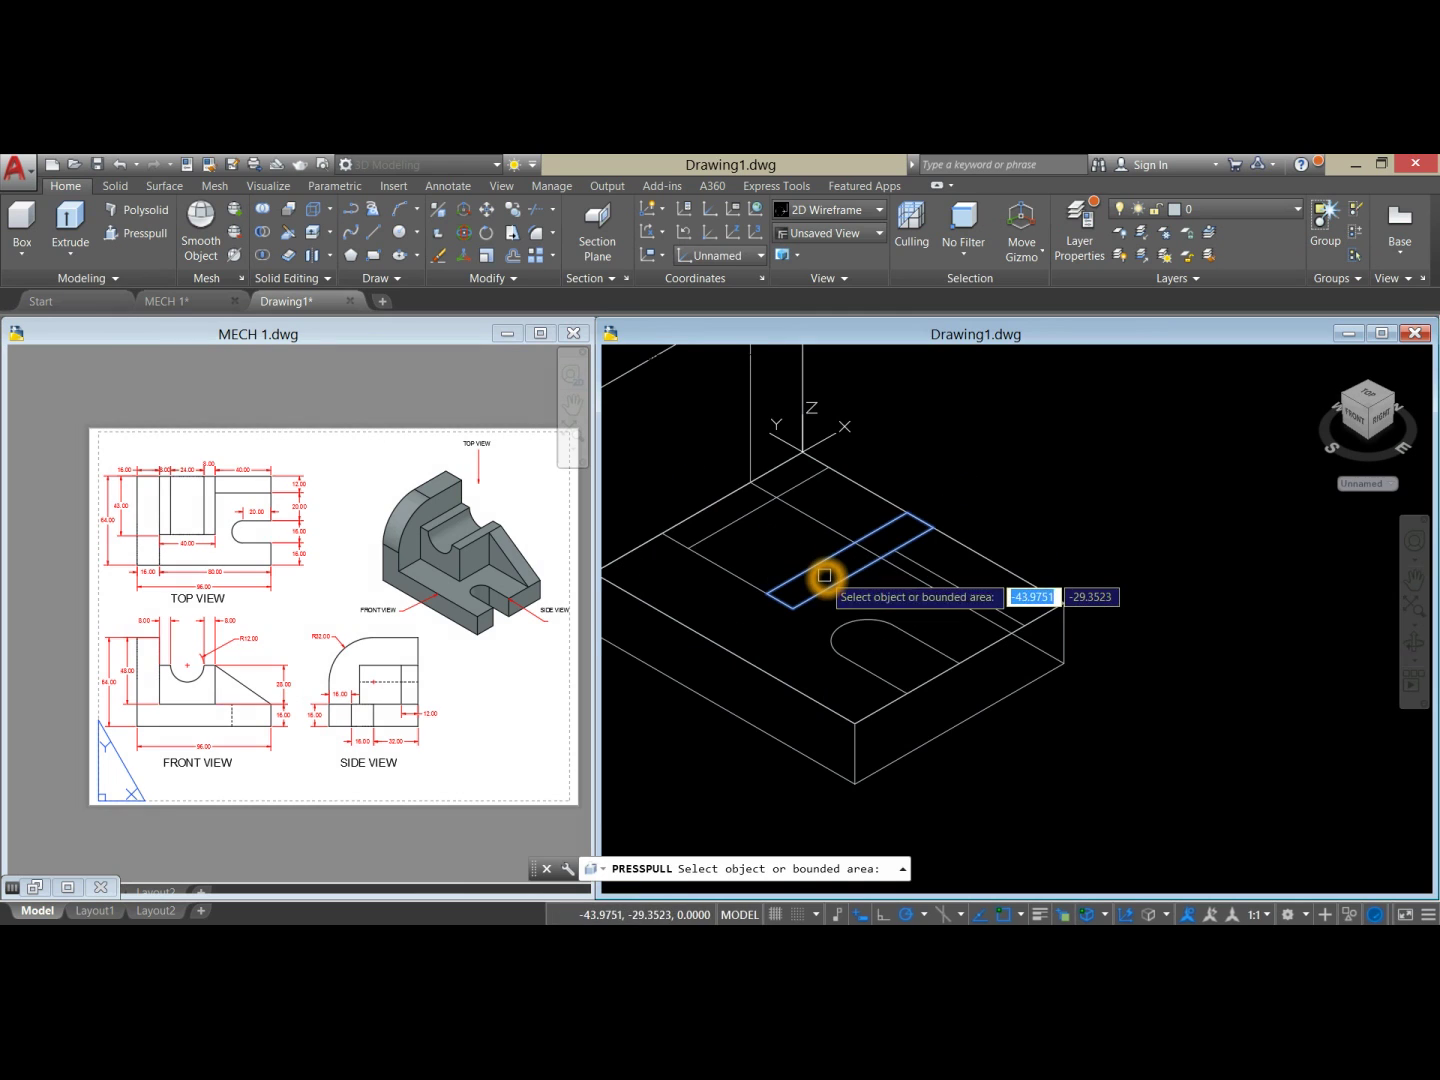
pyautogui.click(824, 575)
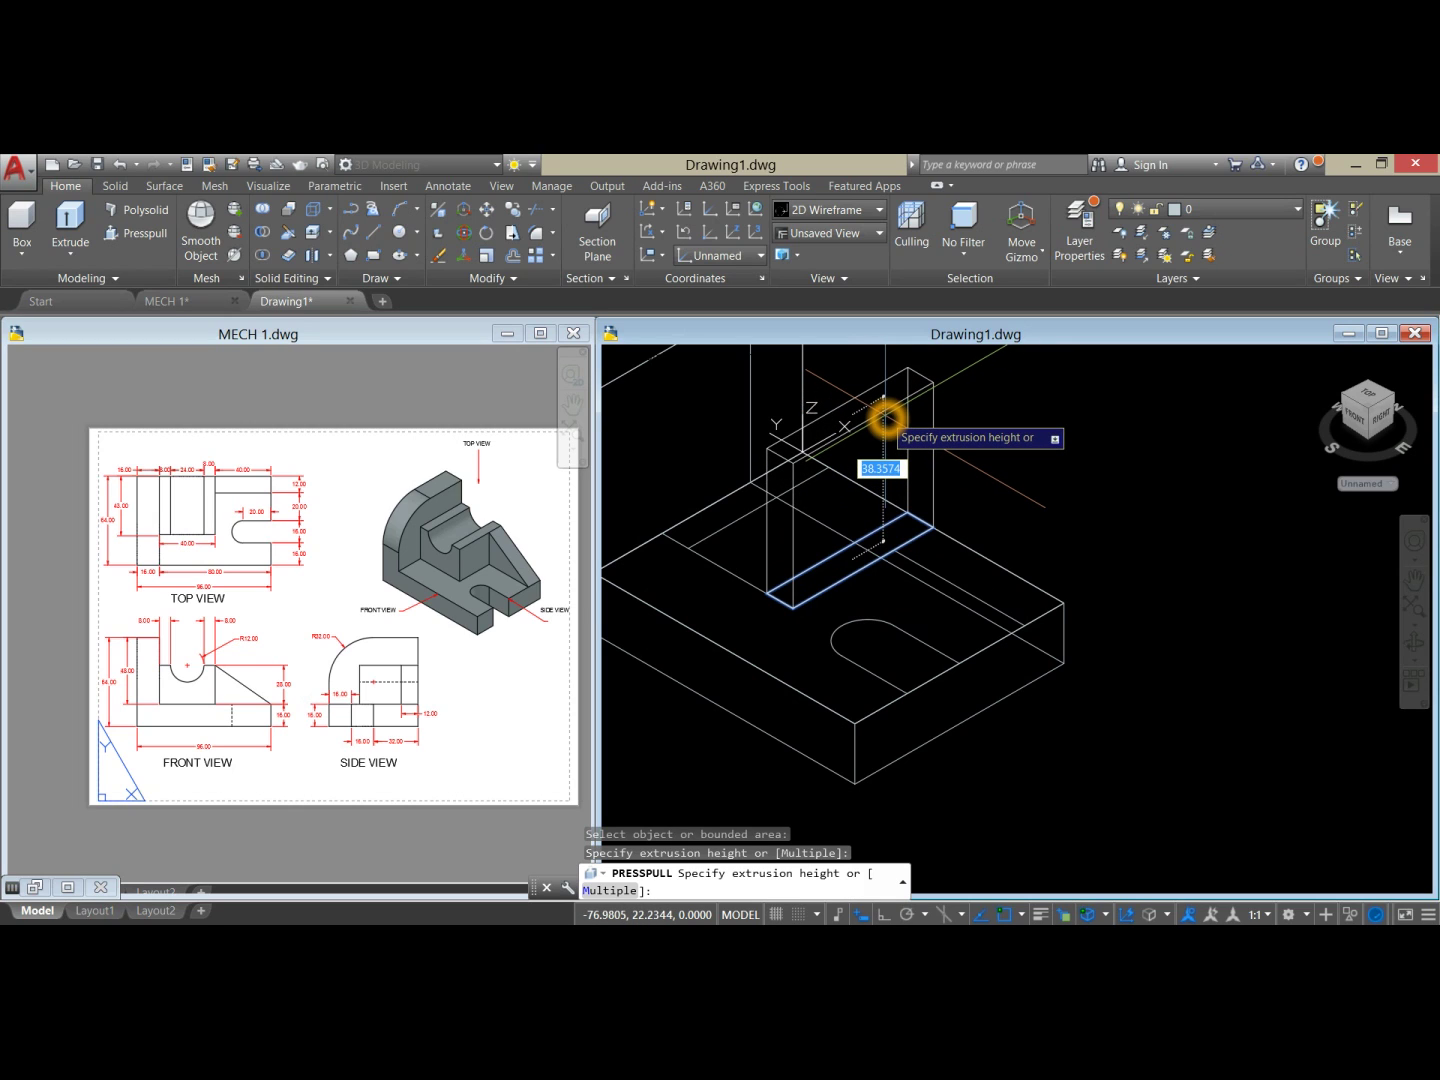
pyautogui.write('28')
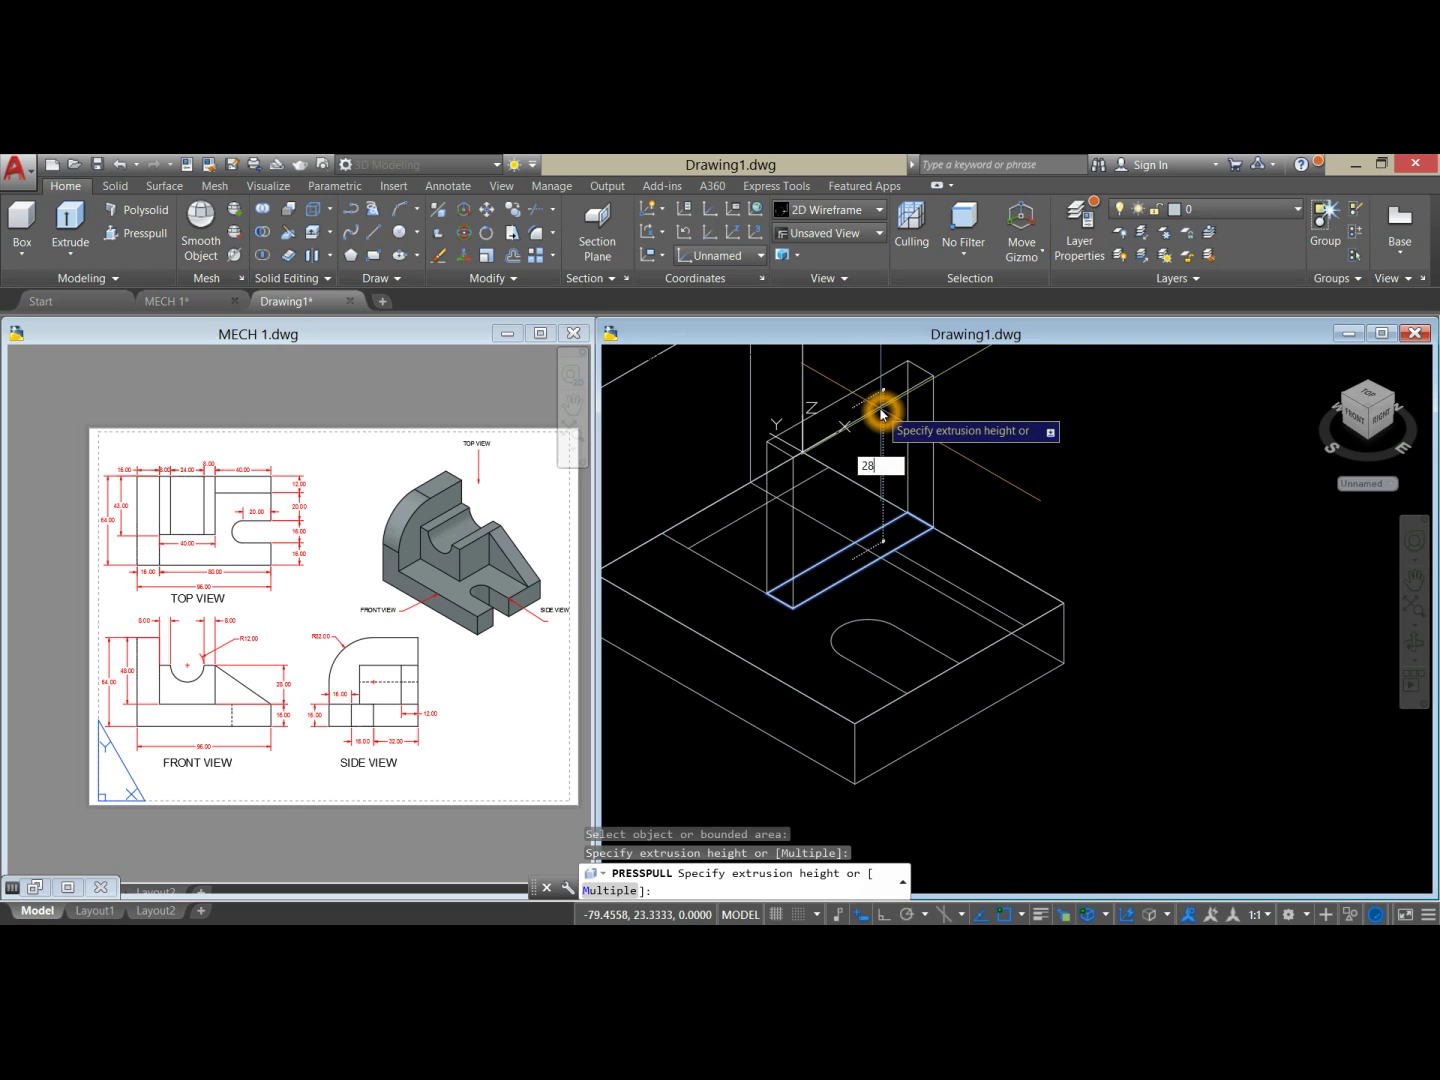
pyautogui.press('Return')
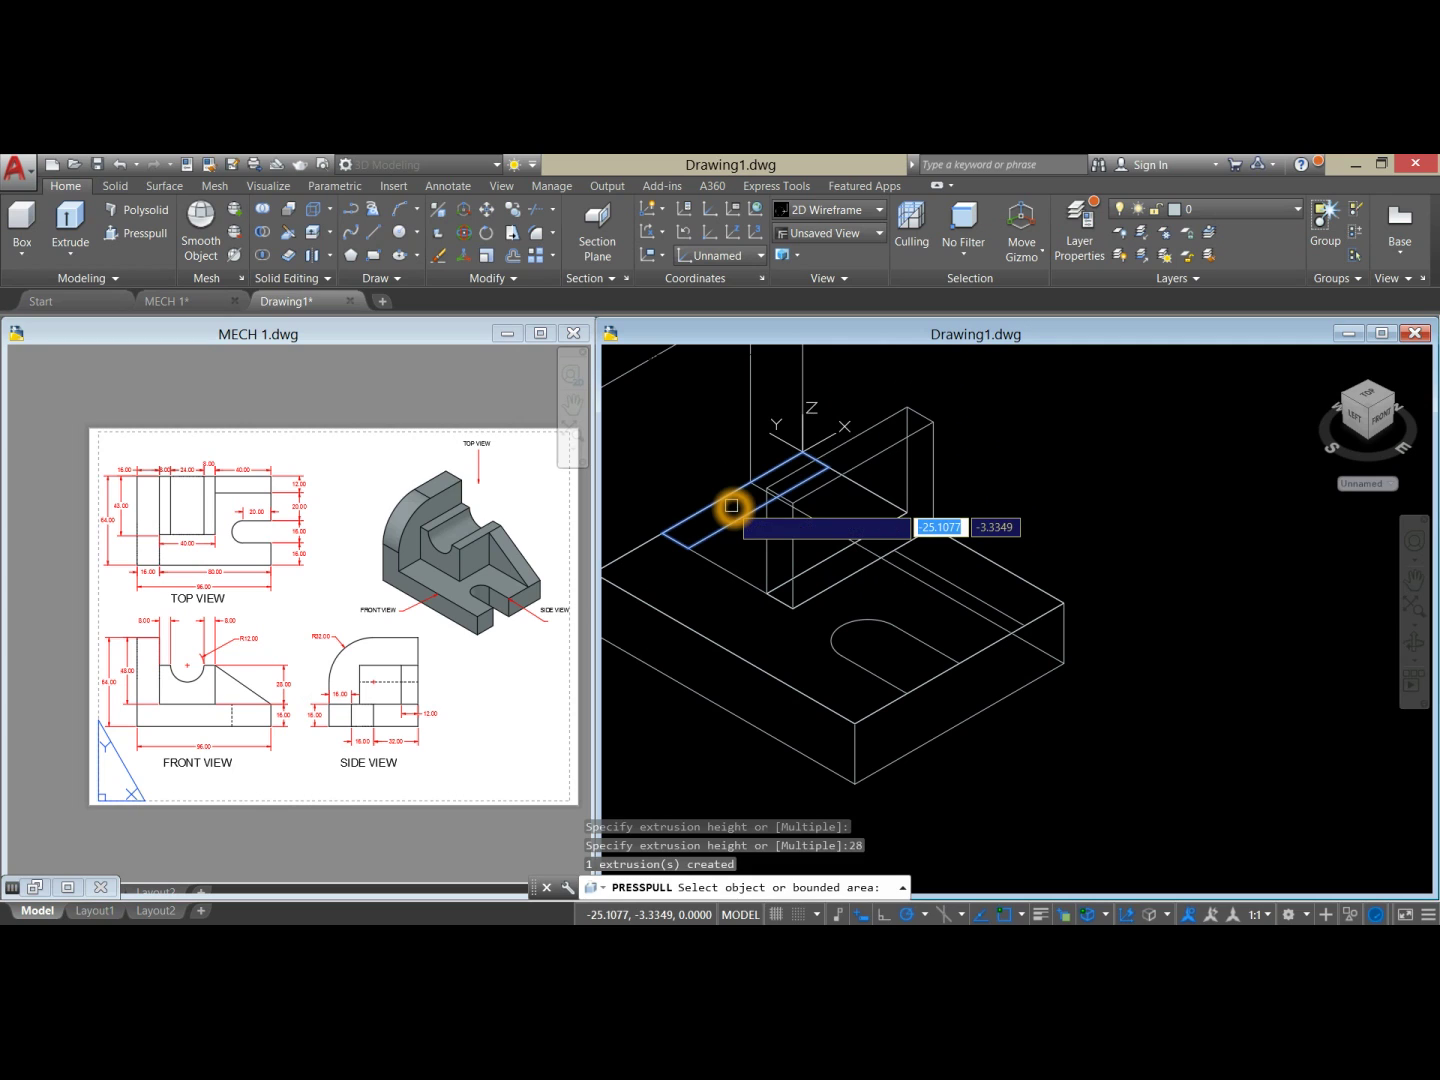
pyautogui.click(732, 500)
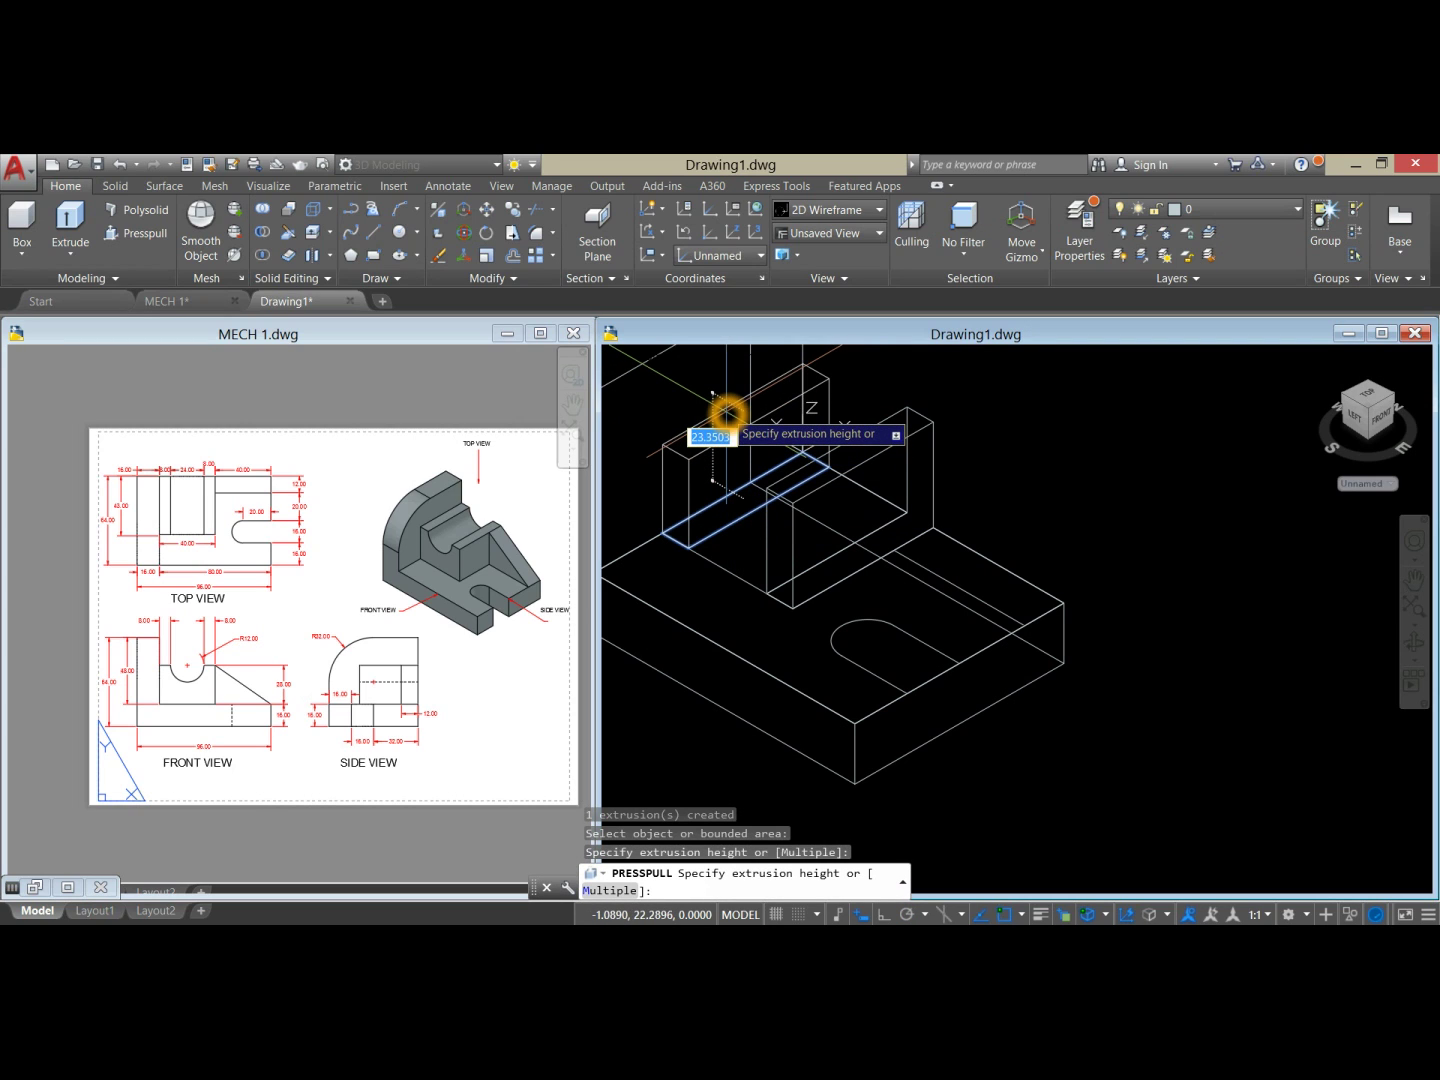
pyautogui.write('28')
pyautogui.press('Return')
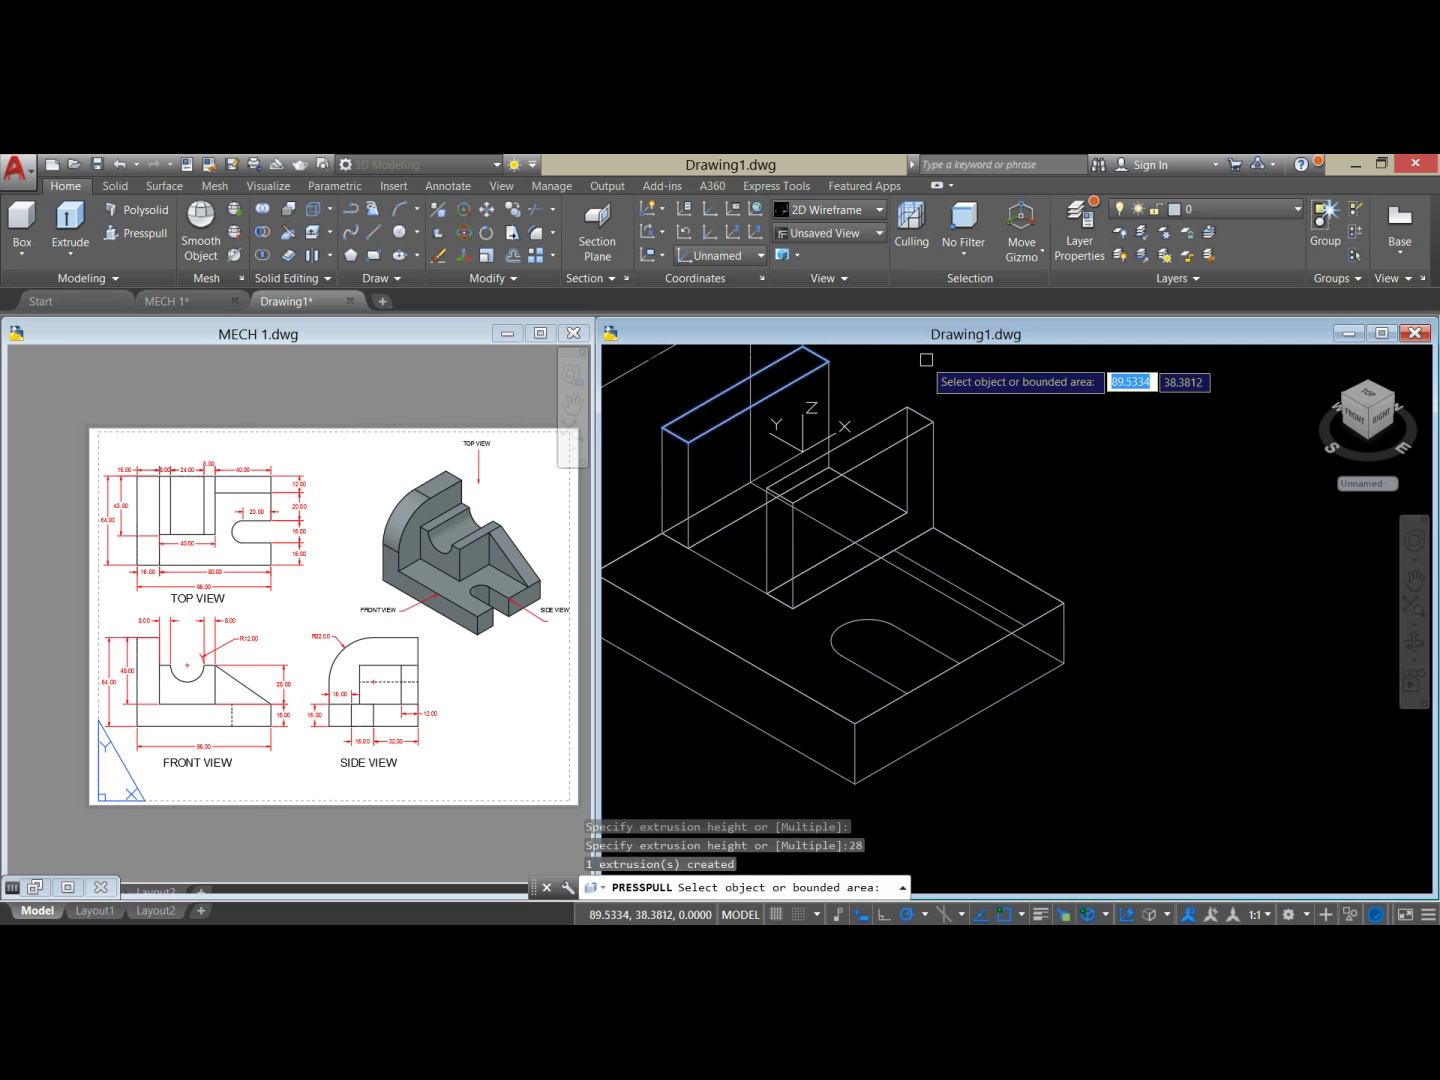
pyautogui.press('Return')
pyautogui.scroll(-2, 933, 373)
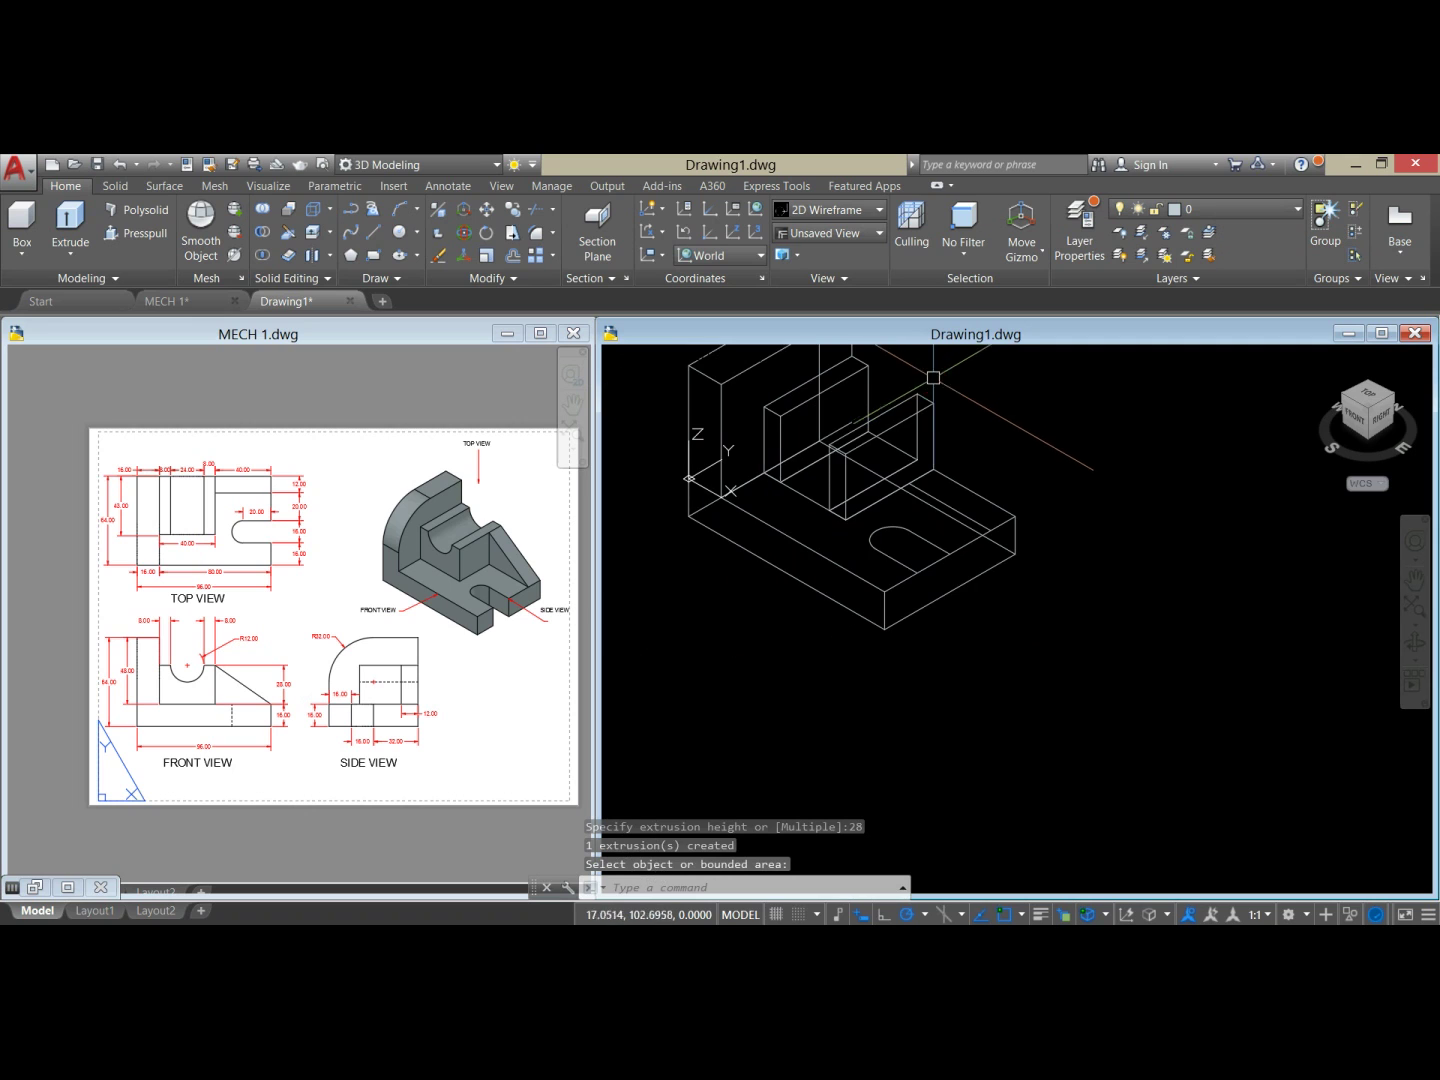
pyautogui.keyDown('shift'); pyautogui.moveTo(929, 421); pyautogui.dragTo(961, 408, button='middle'); pyautogui.keyUp('shift')
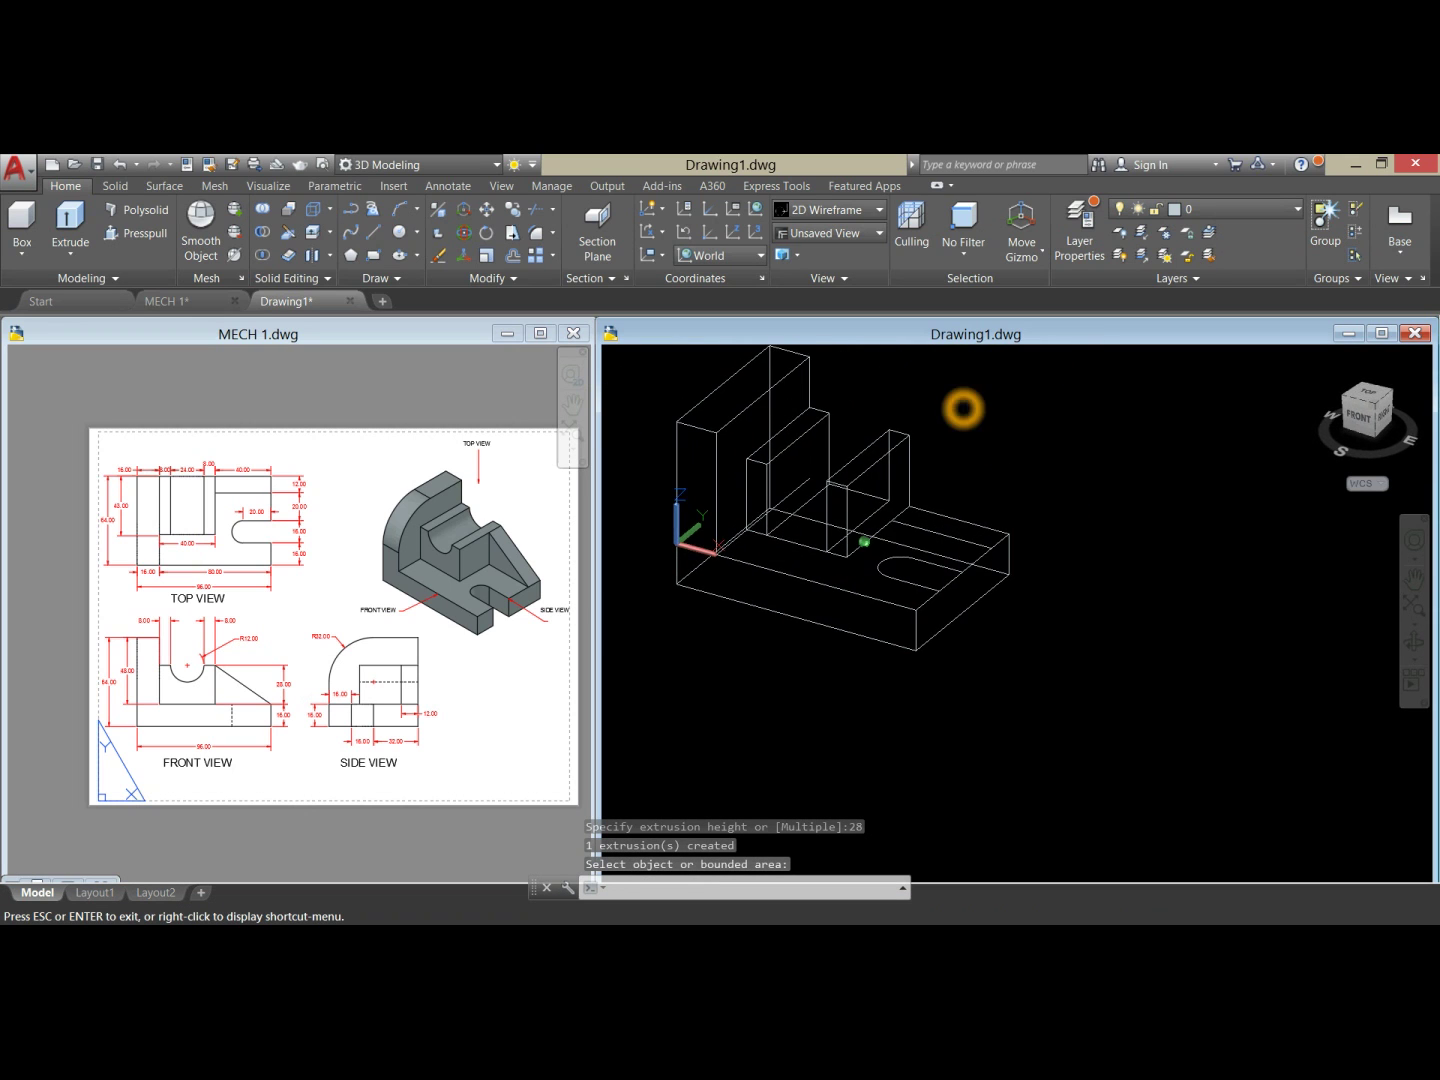
# Step: Shade the model with visible edges and set a Z-axis UCS with its origin at the corner
pyautogui.click(733, 360)
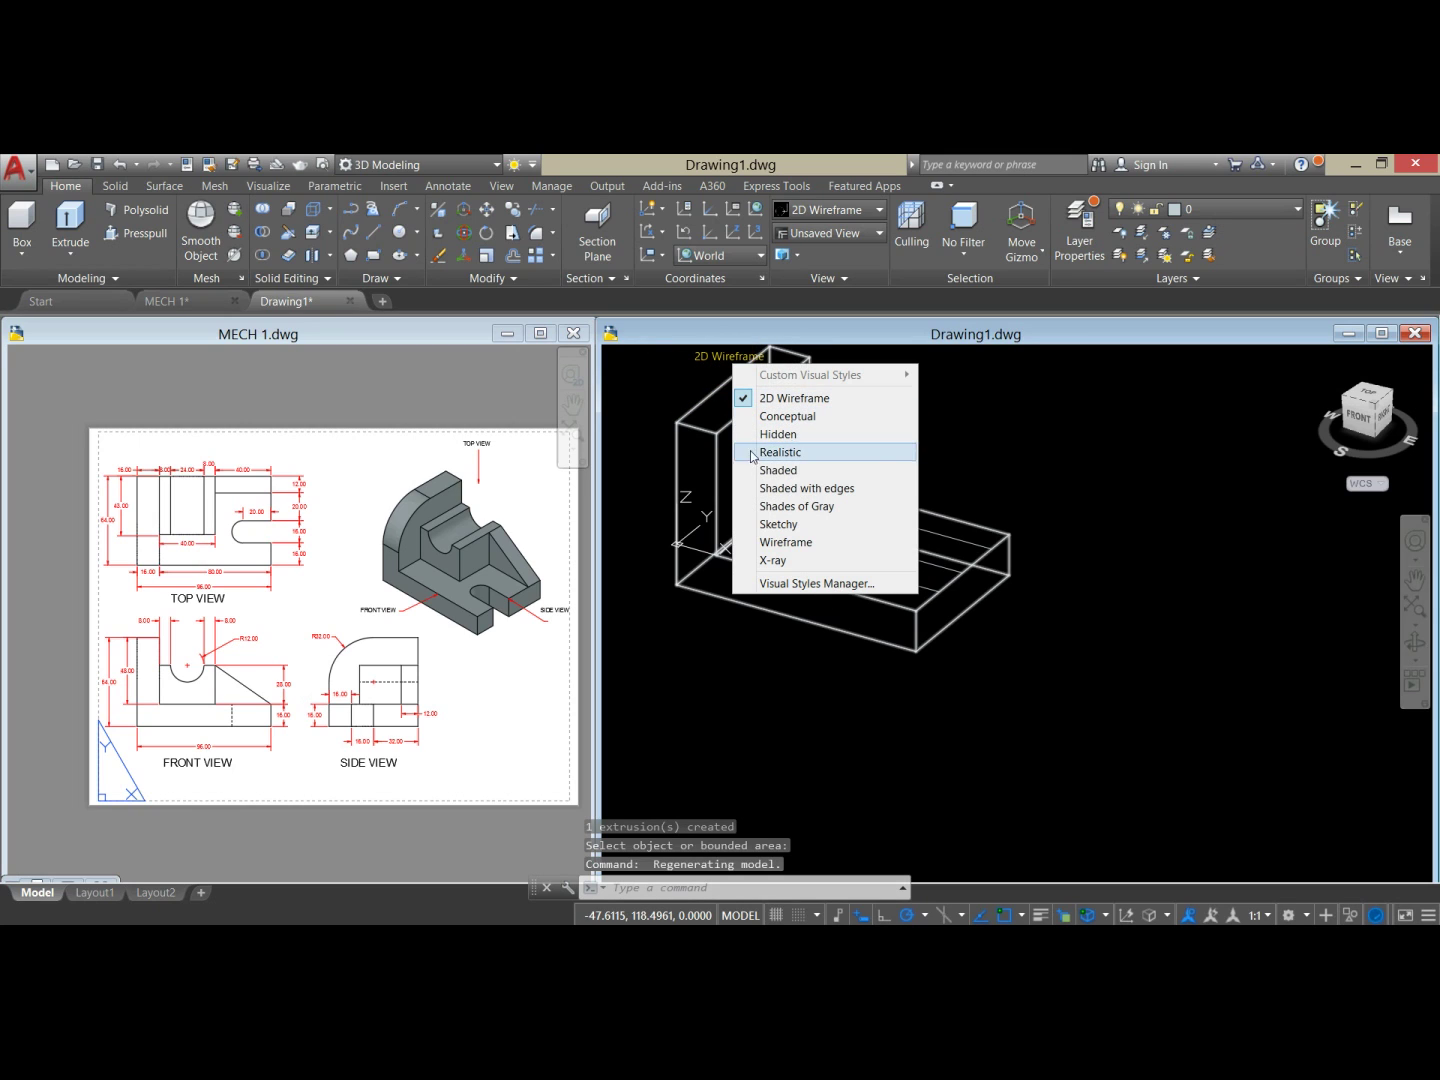
pyautogui.click(770, 486)
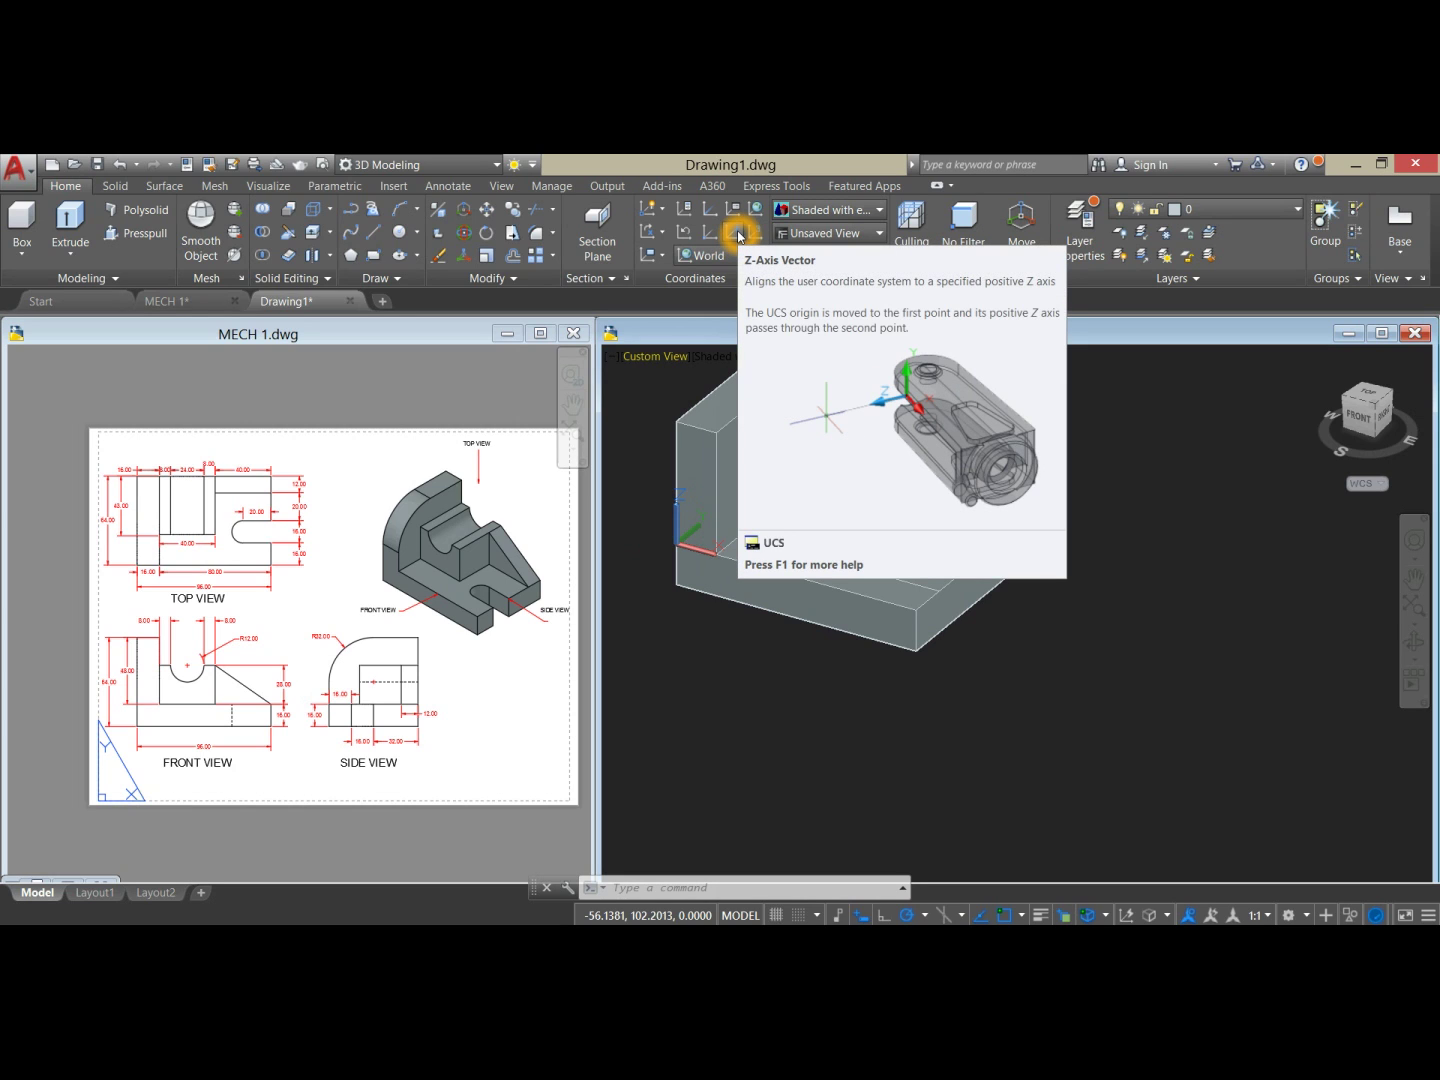
pyautogui.click(738, 234)
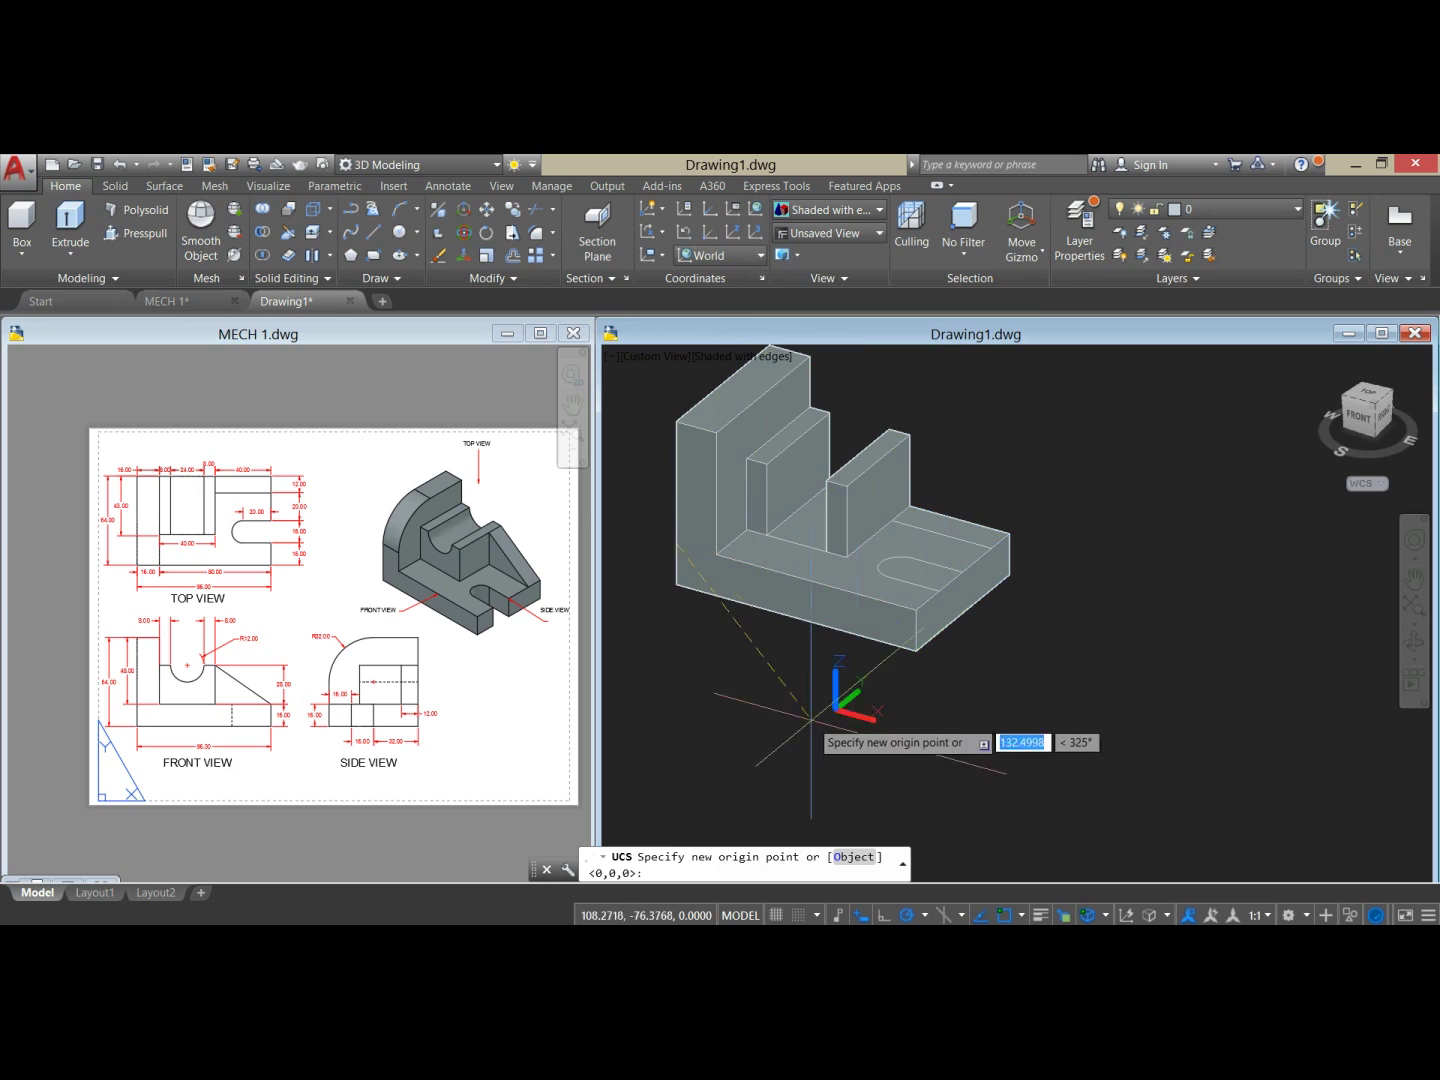
pyautogui.click(680, 746)
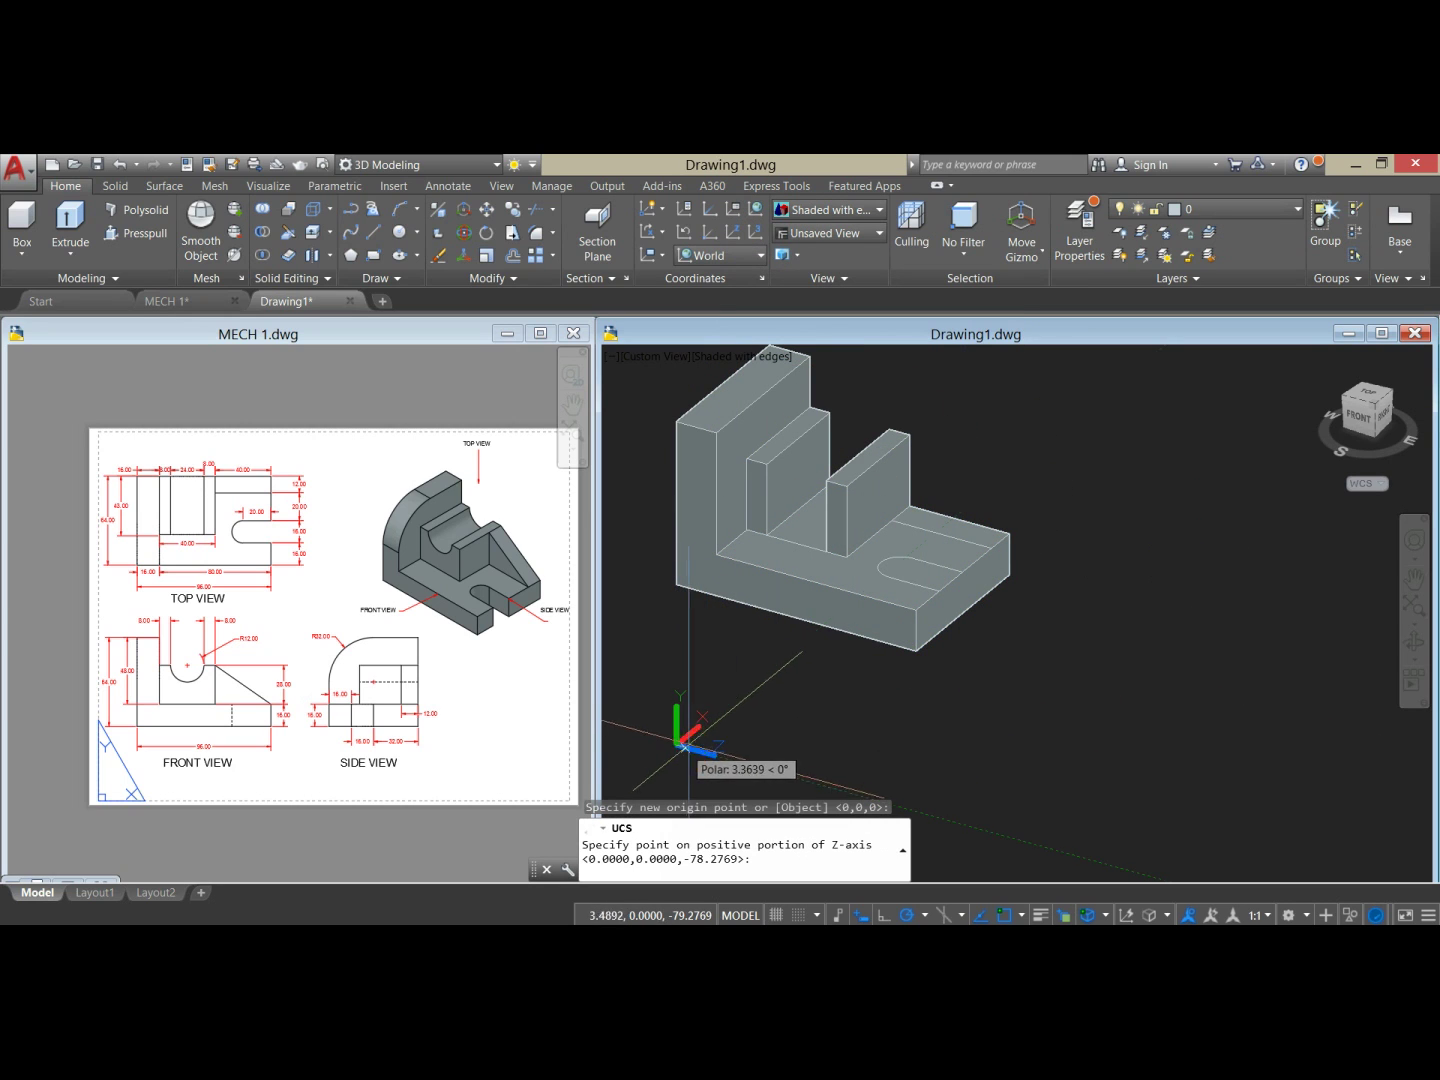
pyautogui.moveTo(752, 684); pyautogui.dragTo(781, 665)
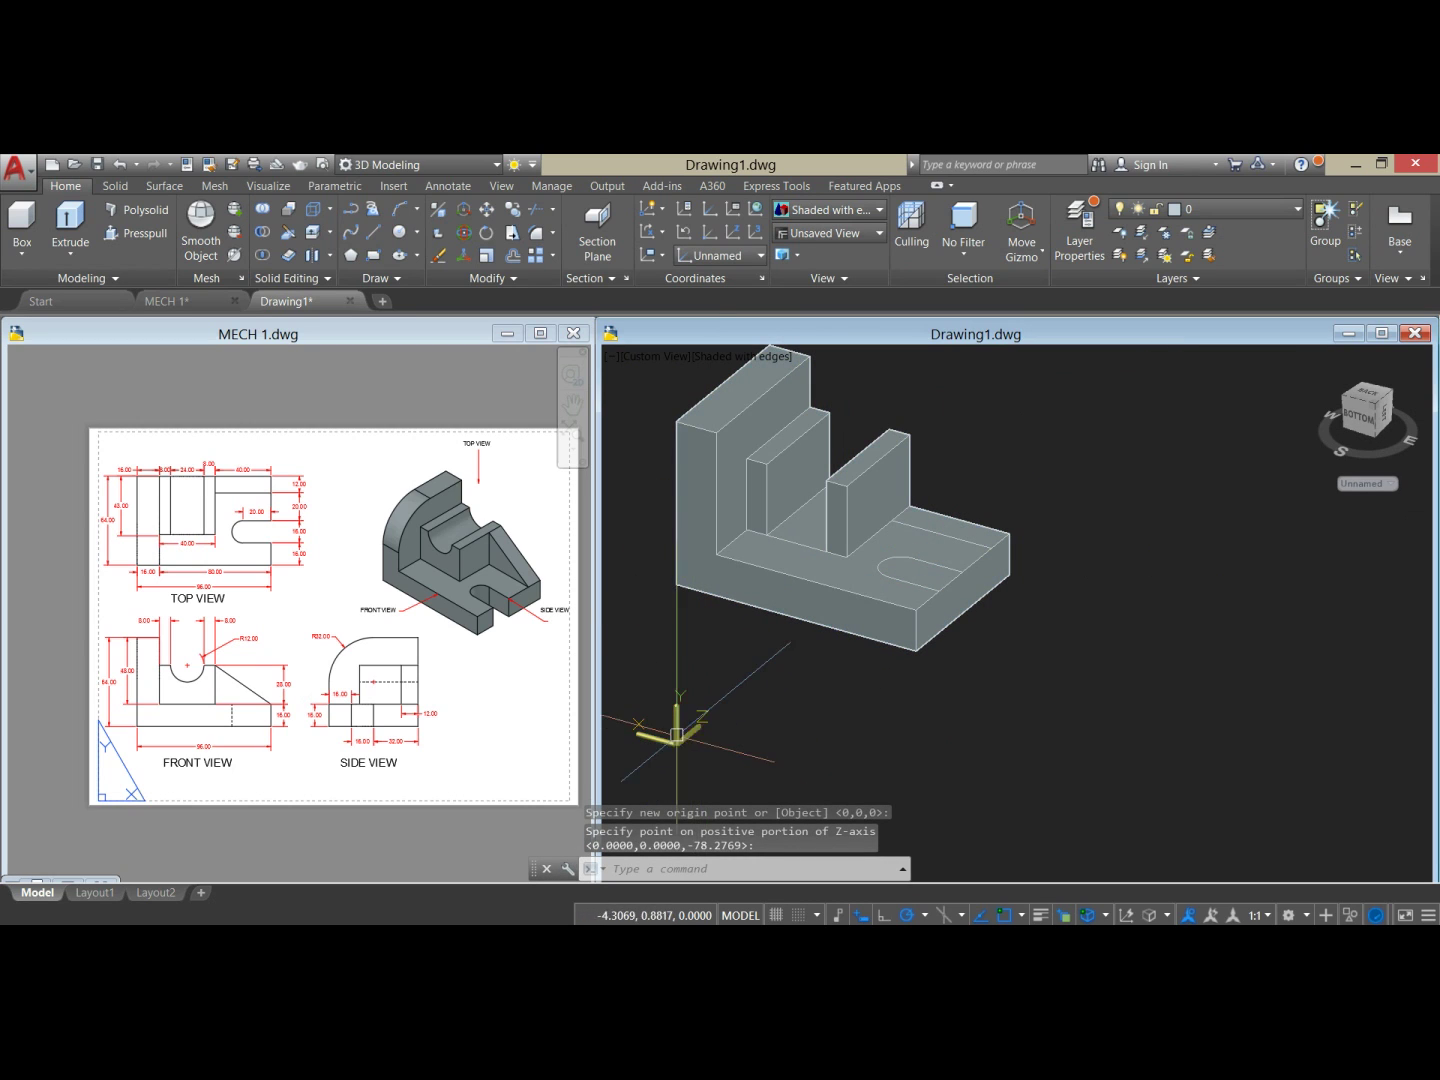
# Step: Reset the coordinate system back to World
pyautogui.click(810, 637)
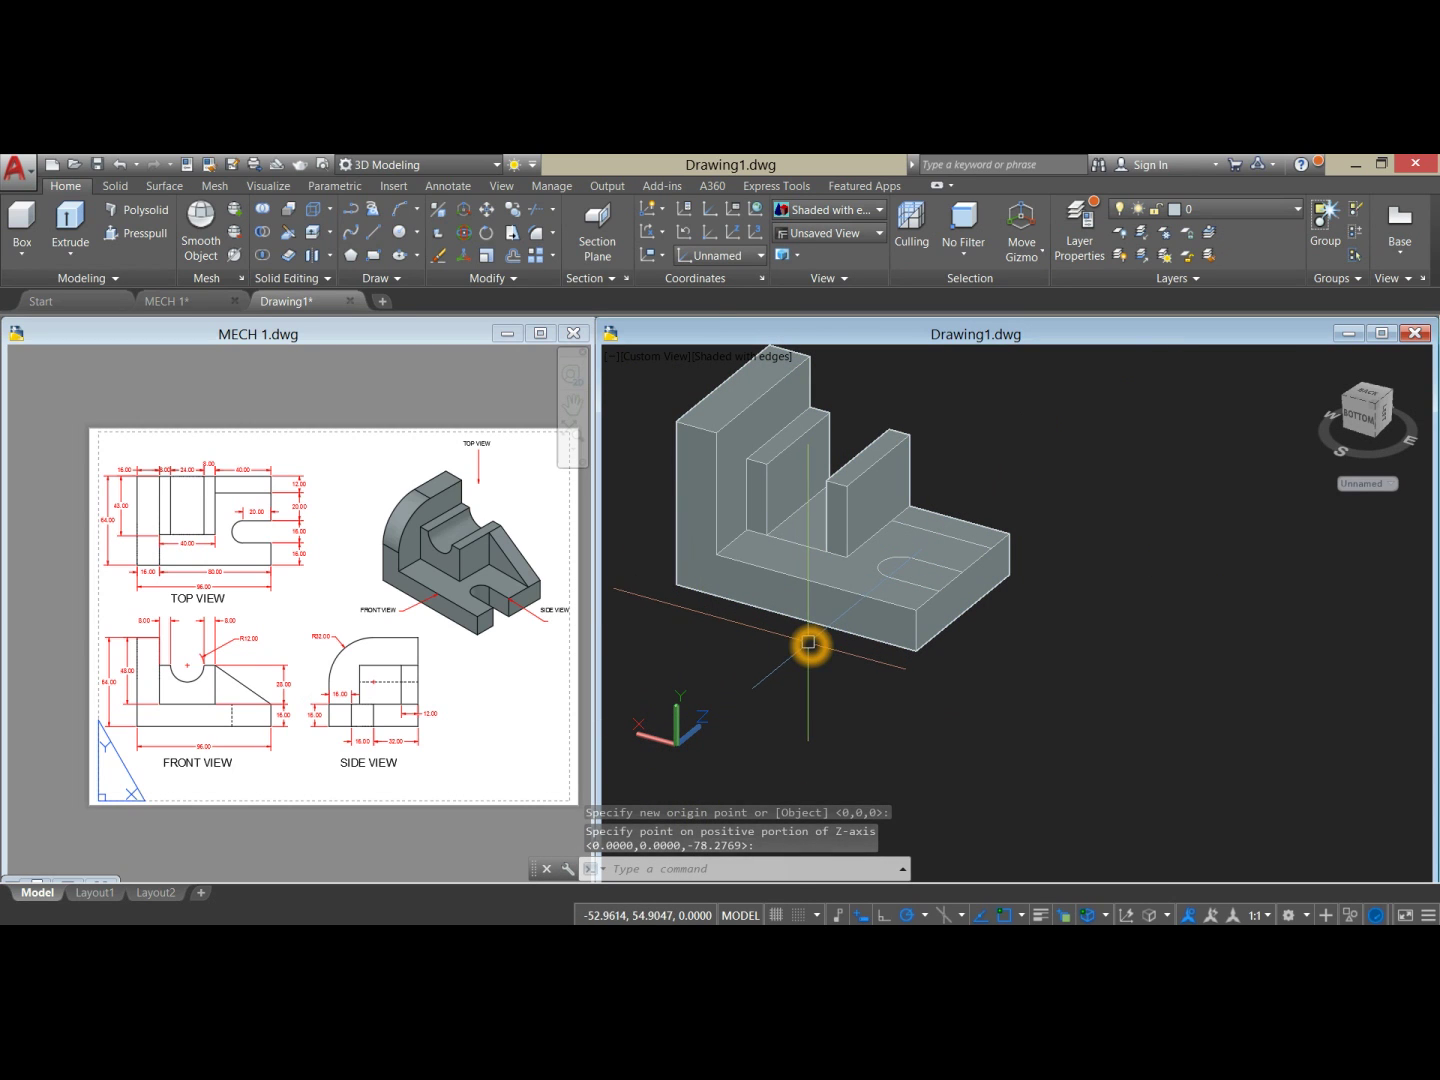
pyautogui.click(773, 469)
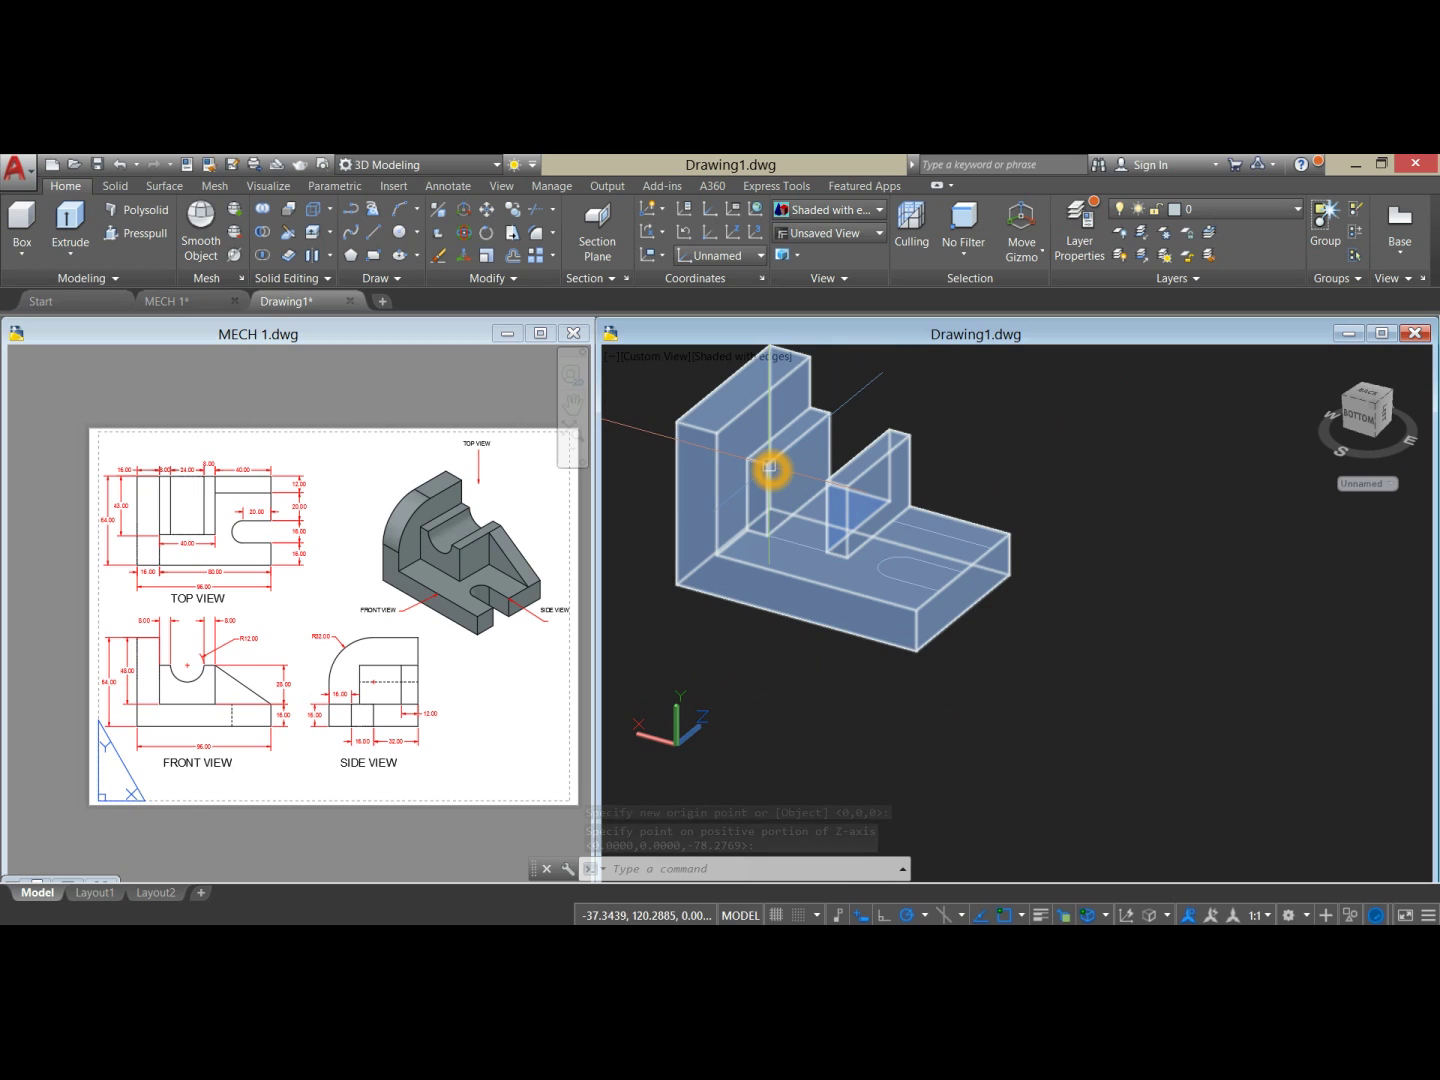
pyautogui.click(902, 376)
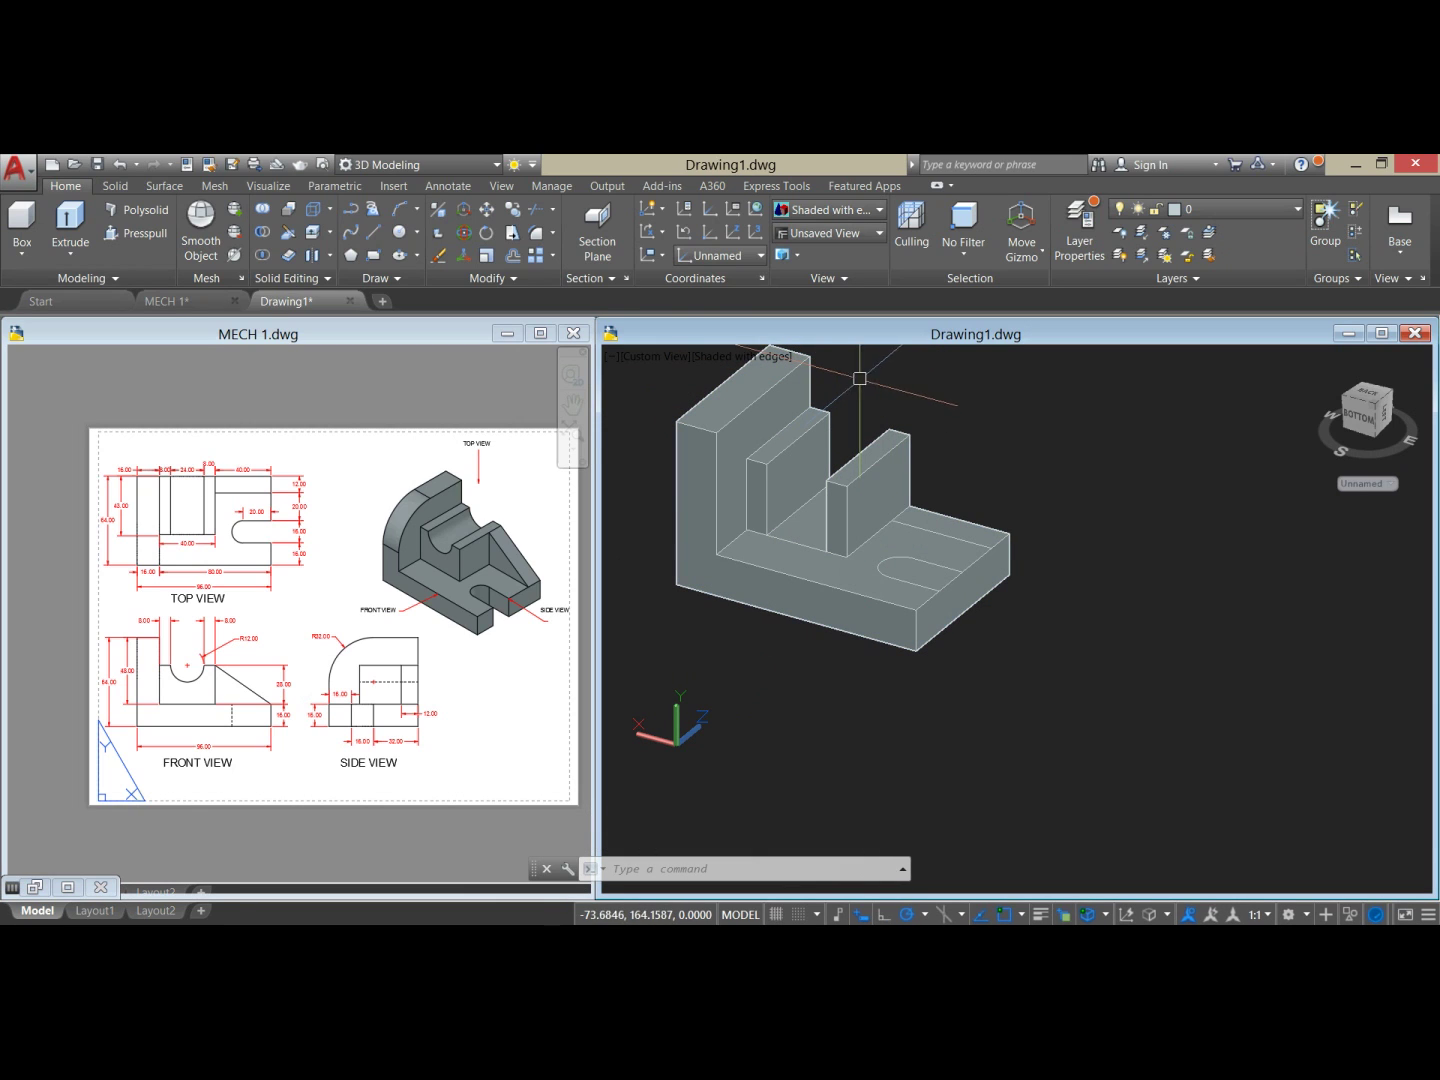
pyautogui.click(1048, 545)
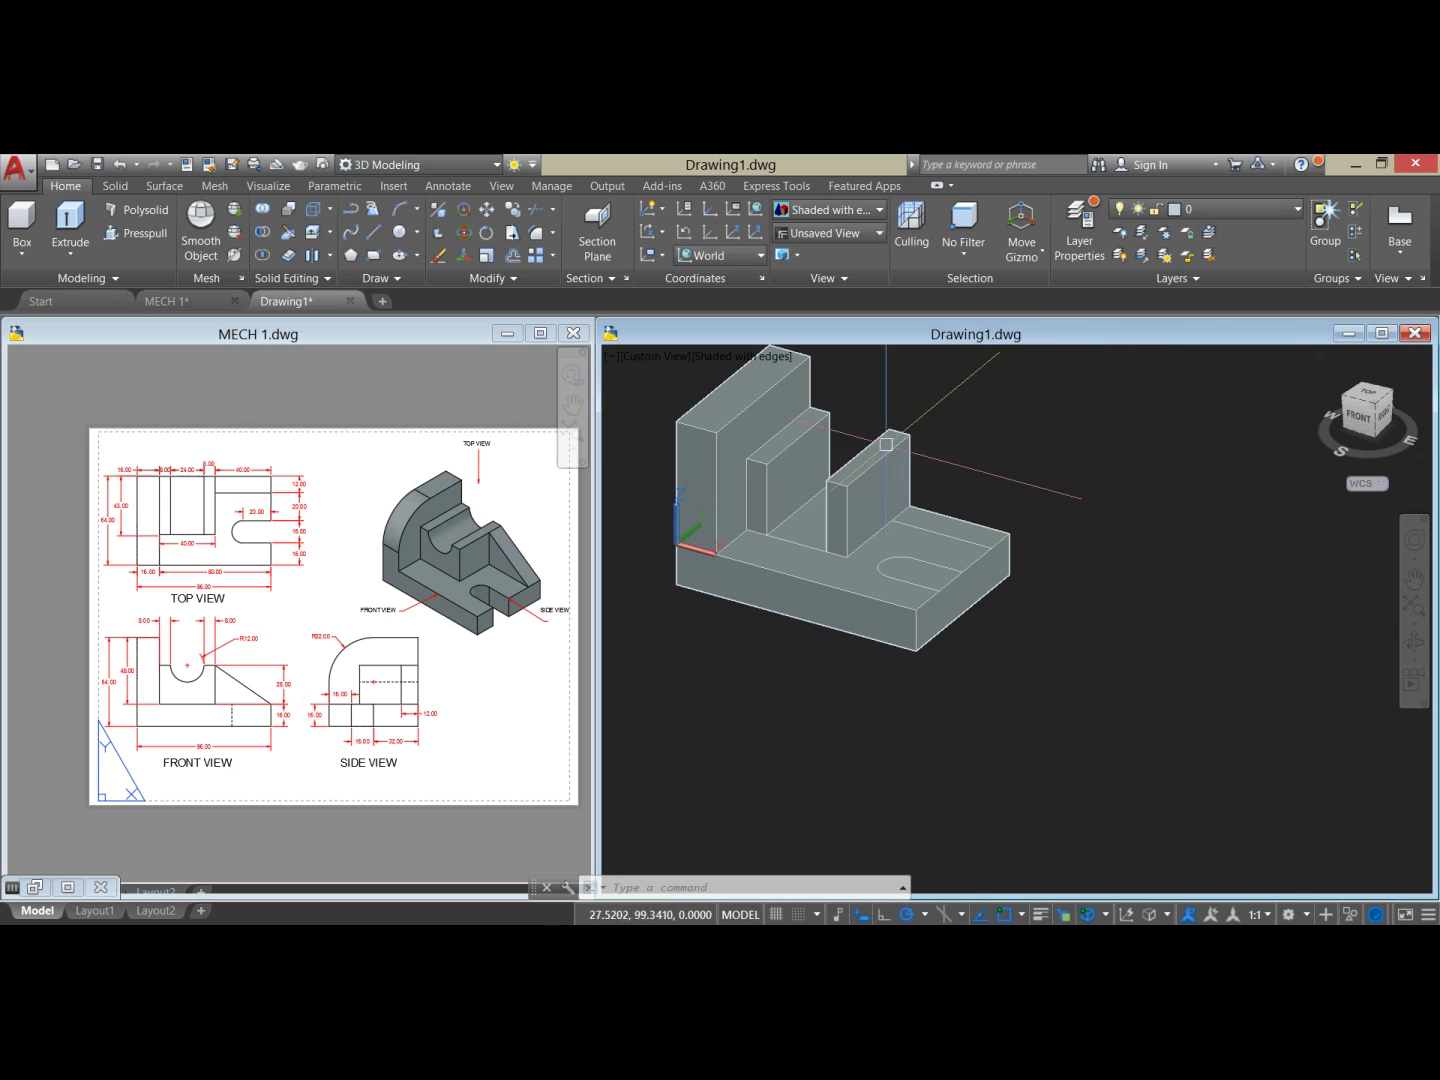
# Step: Align the UCS to the back wall with a Z-axis vector origin on the wall
pyautogui.click(767, 489)
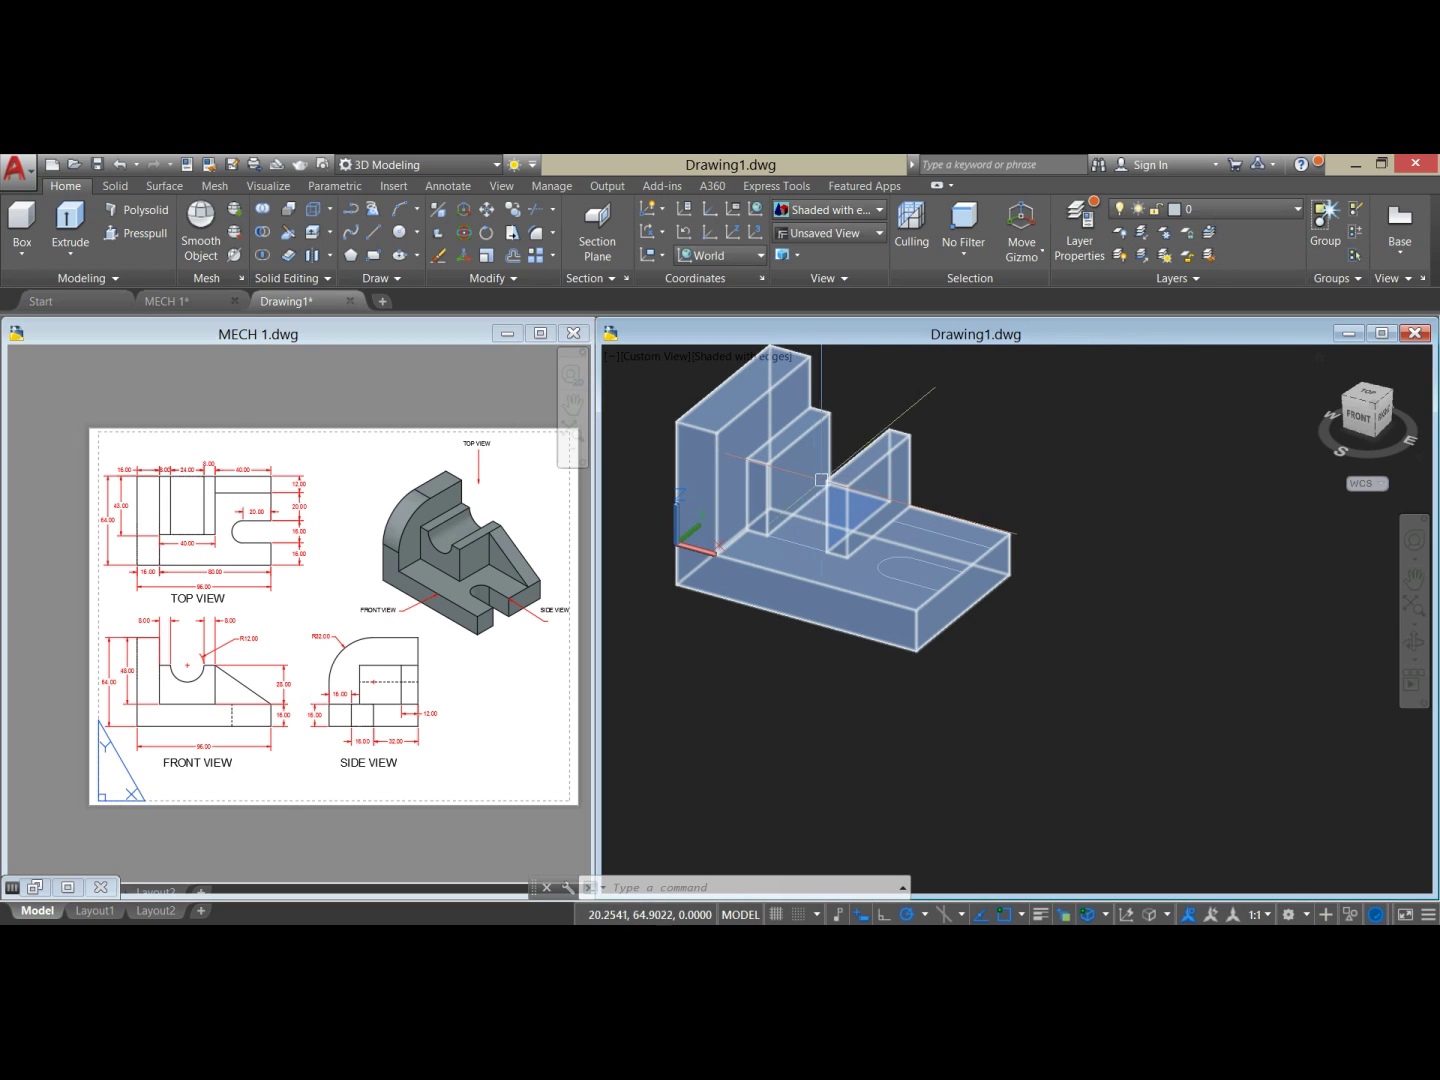
pyautogui.press('Escape')
pyautogui.click(921, 381)
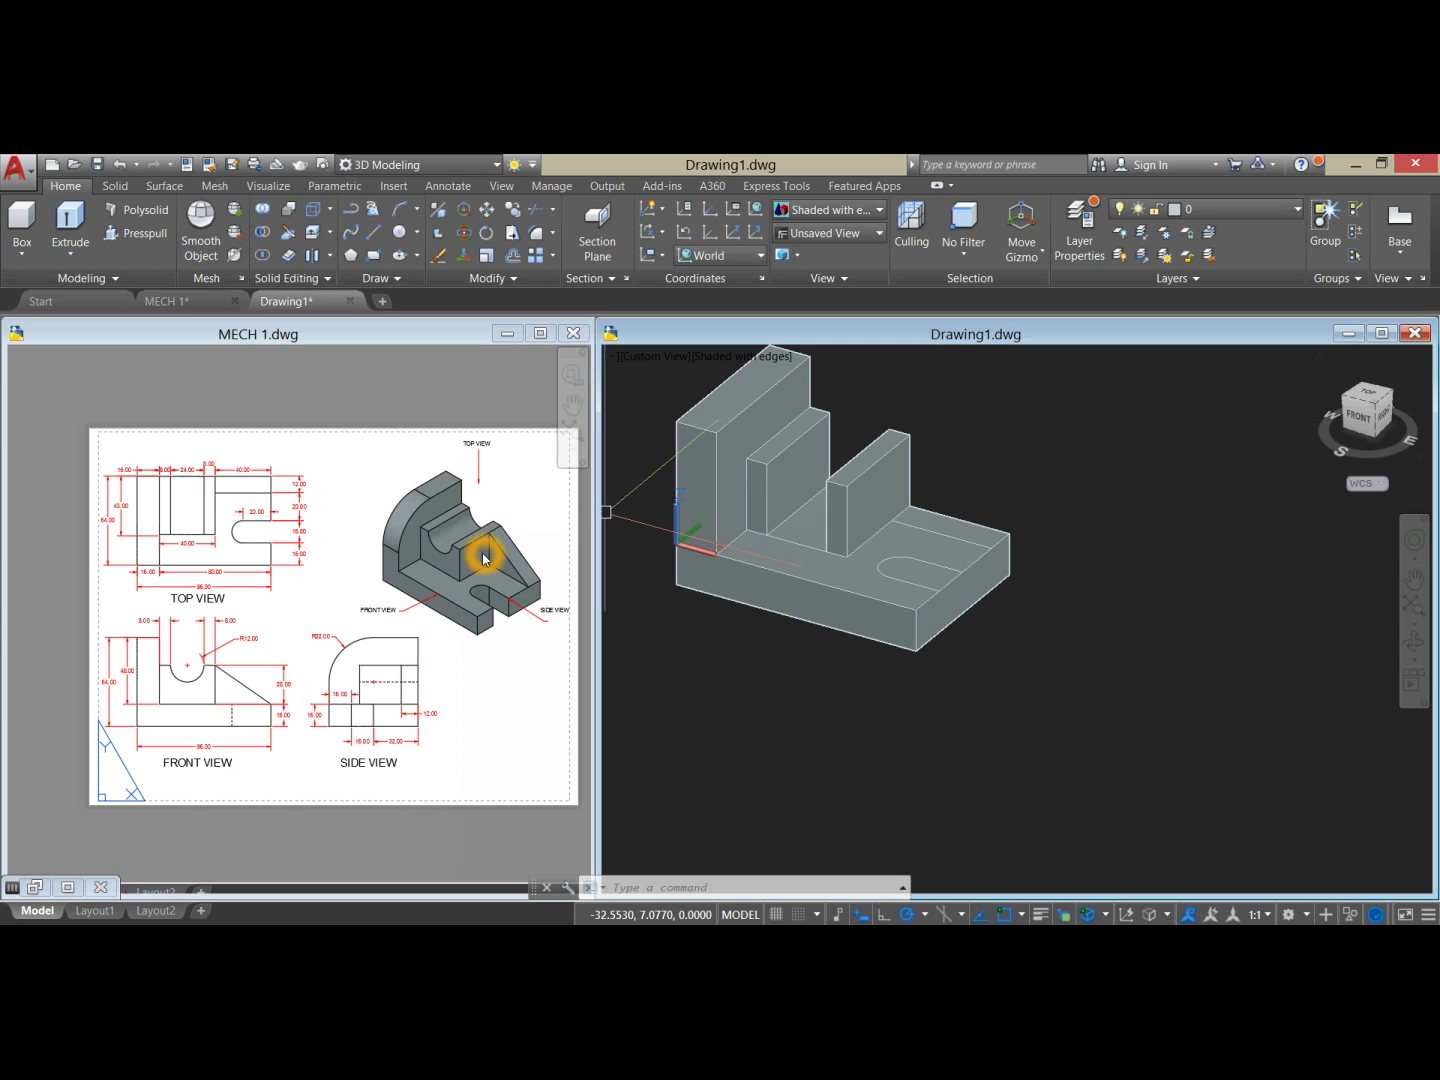
pyautogui.click(709, 232)
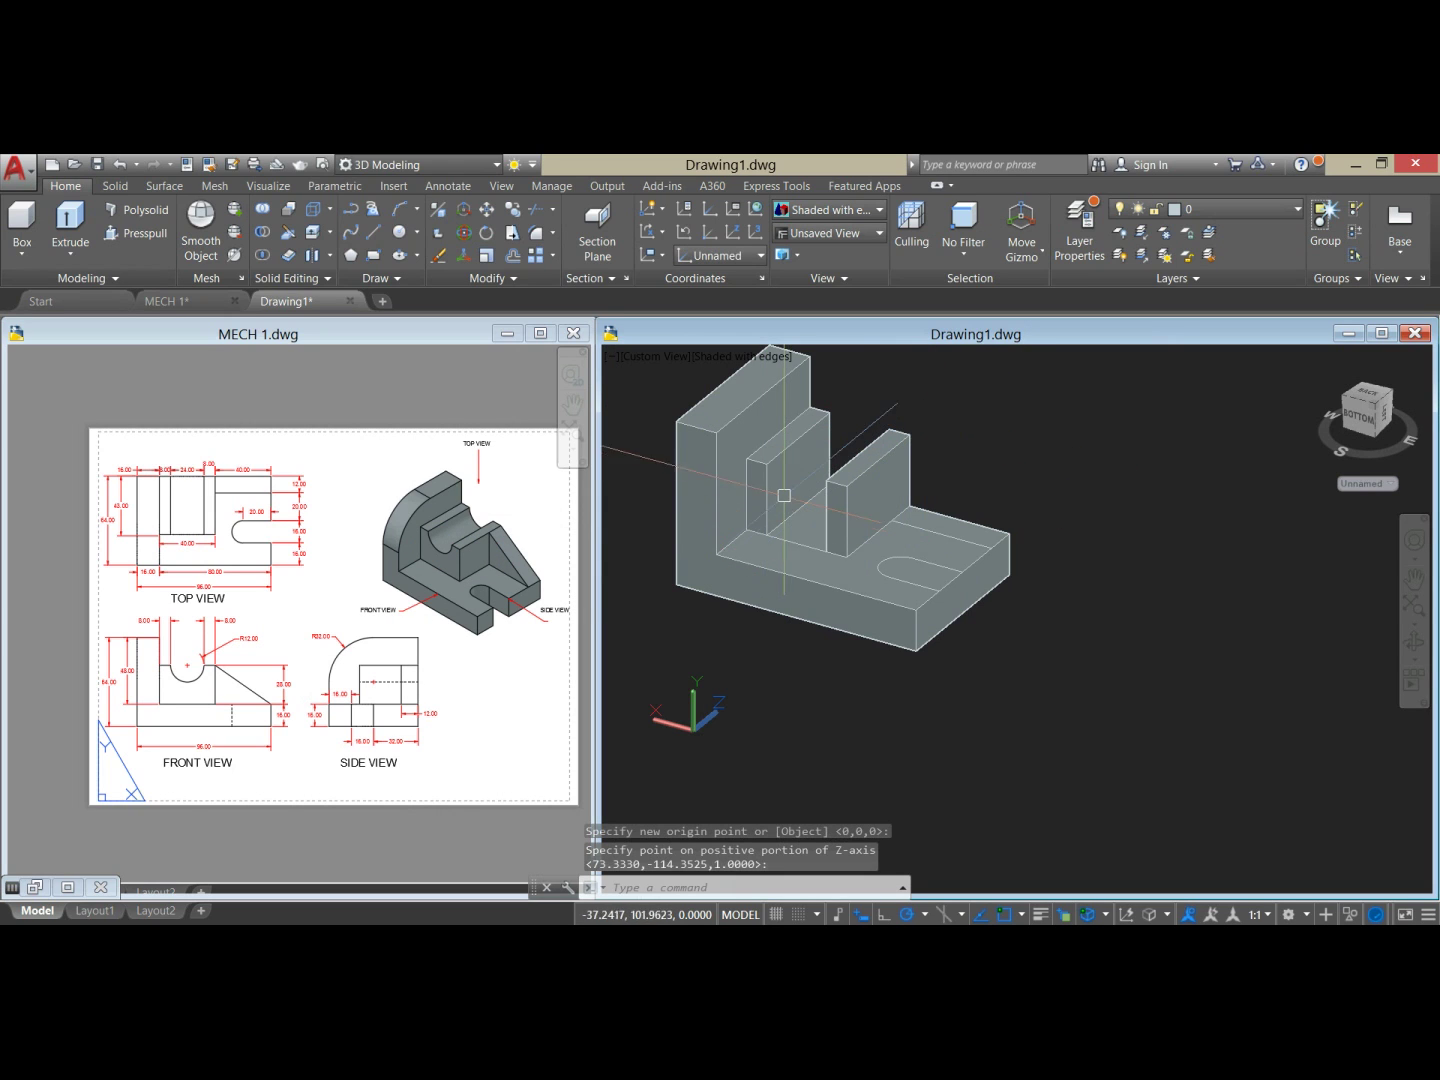
pyautogui.click(773, 462)
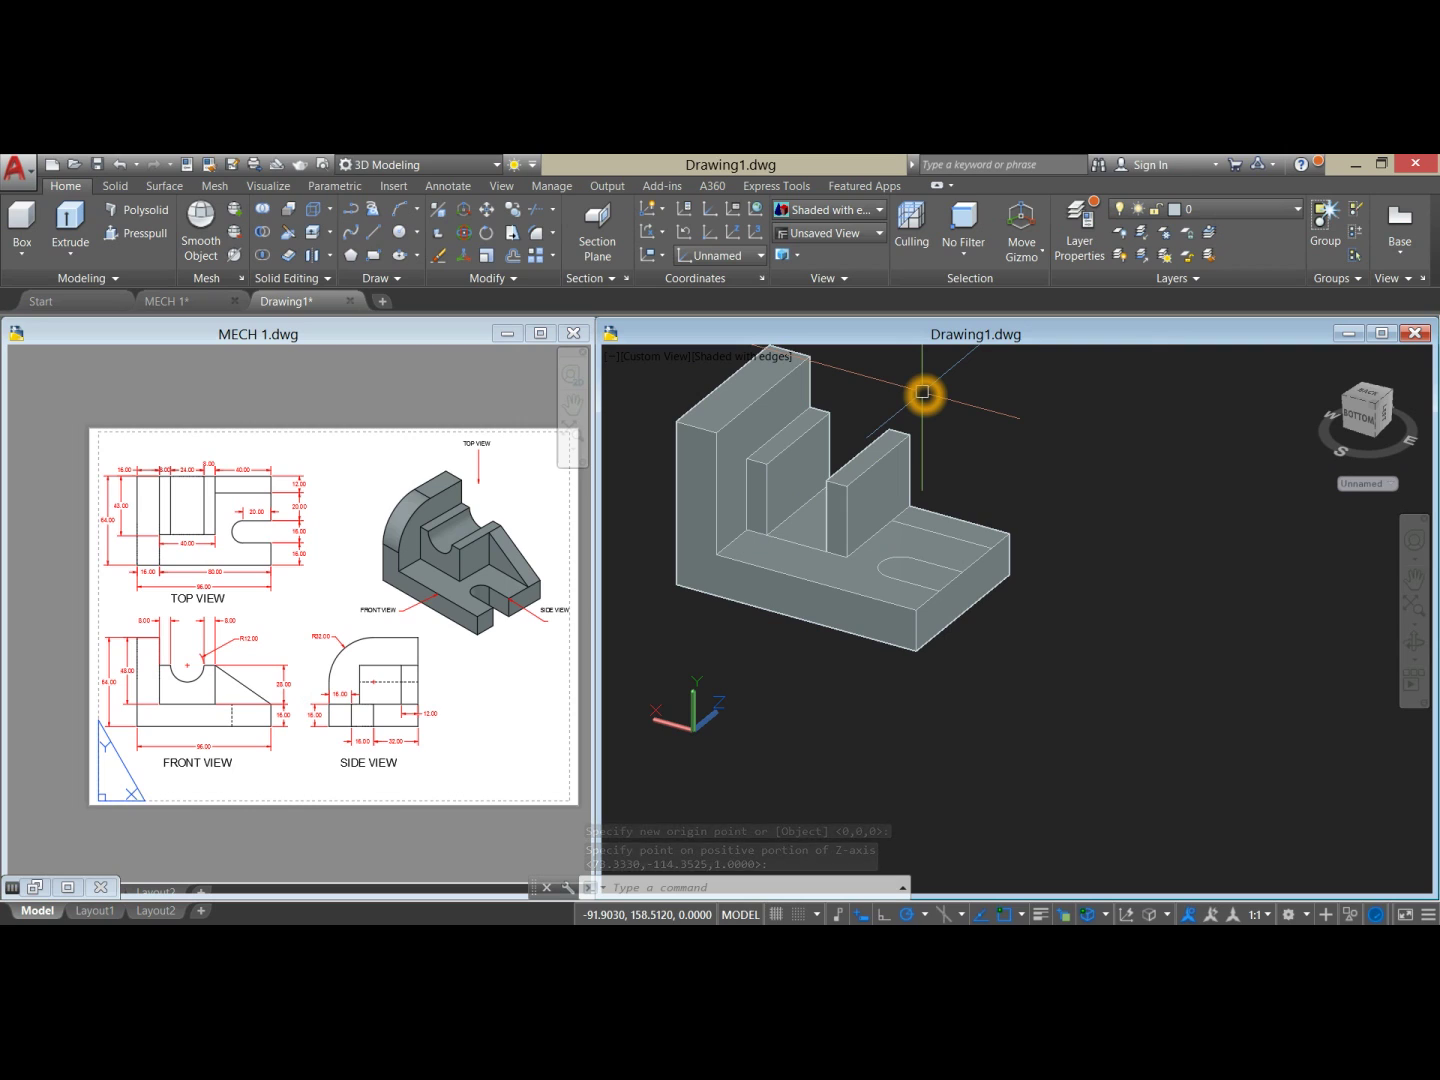
# Step: Draw a radius-8 circle centred midway between the two uprights' edges
pyautogui.write('c')
pyautogui.press('Return')
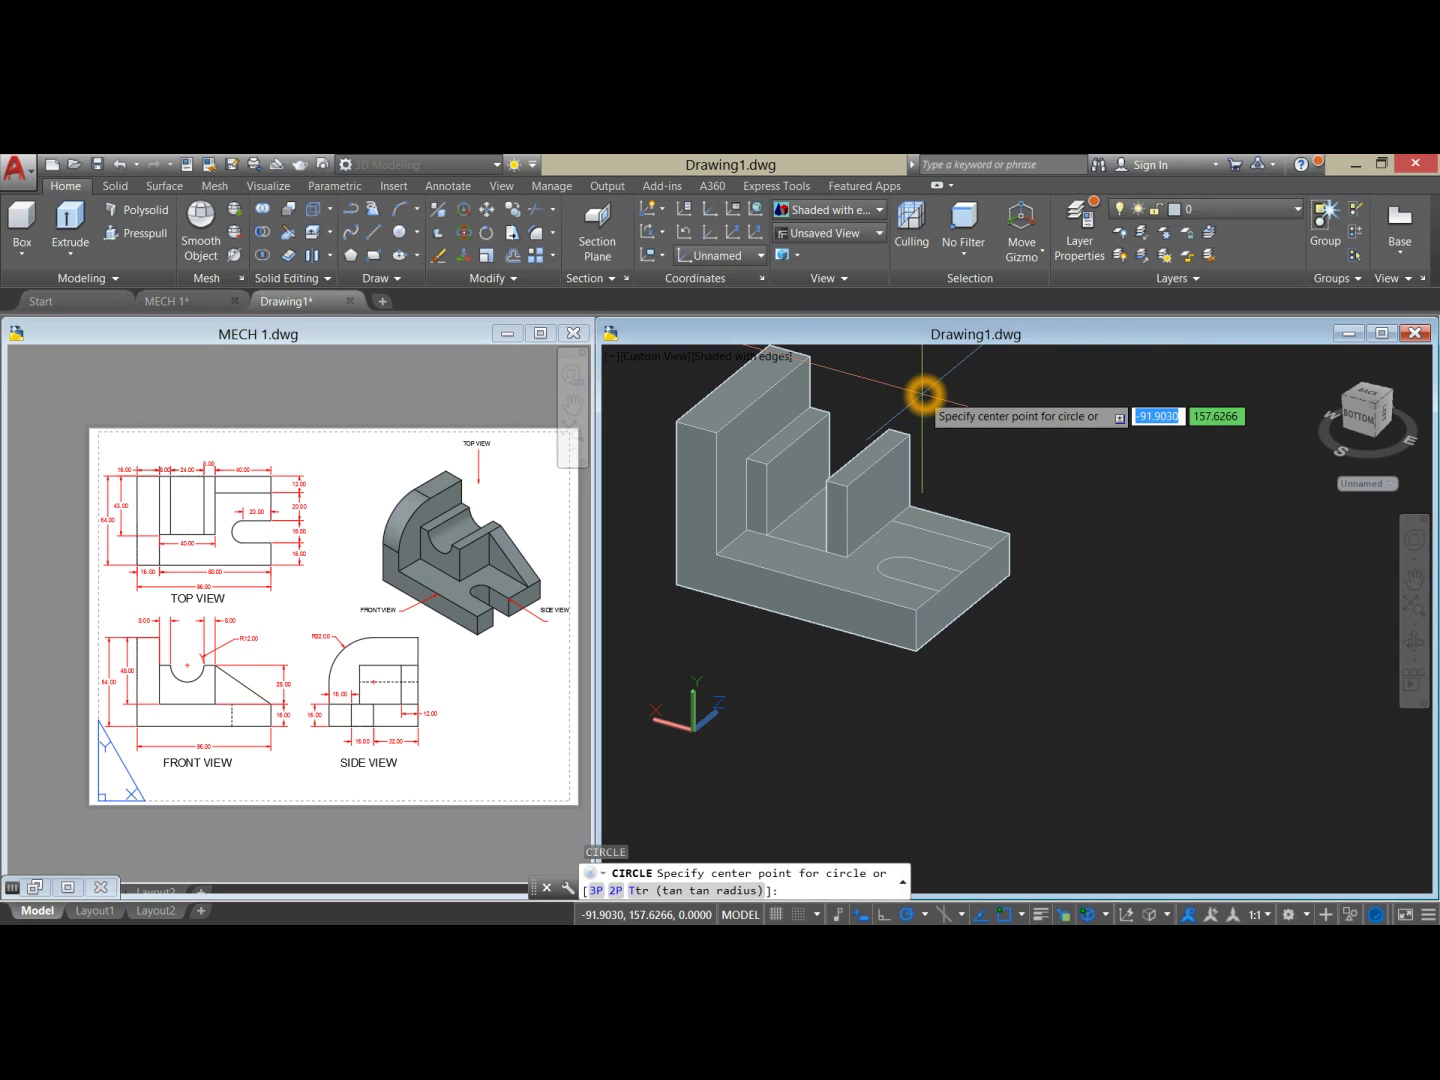
pyautogui.keyDown('shift'); pyautogui.rightClick(922, 396); pyautogui.keyUp('shift')
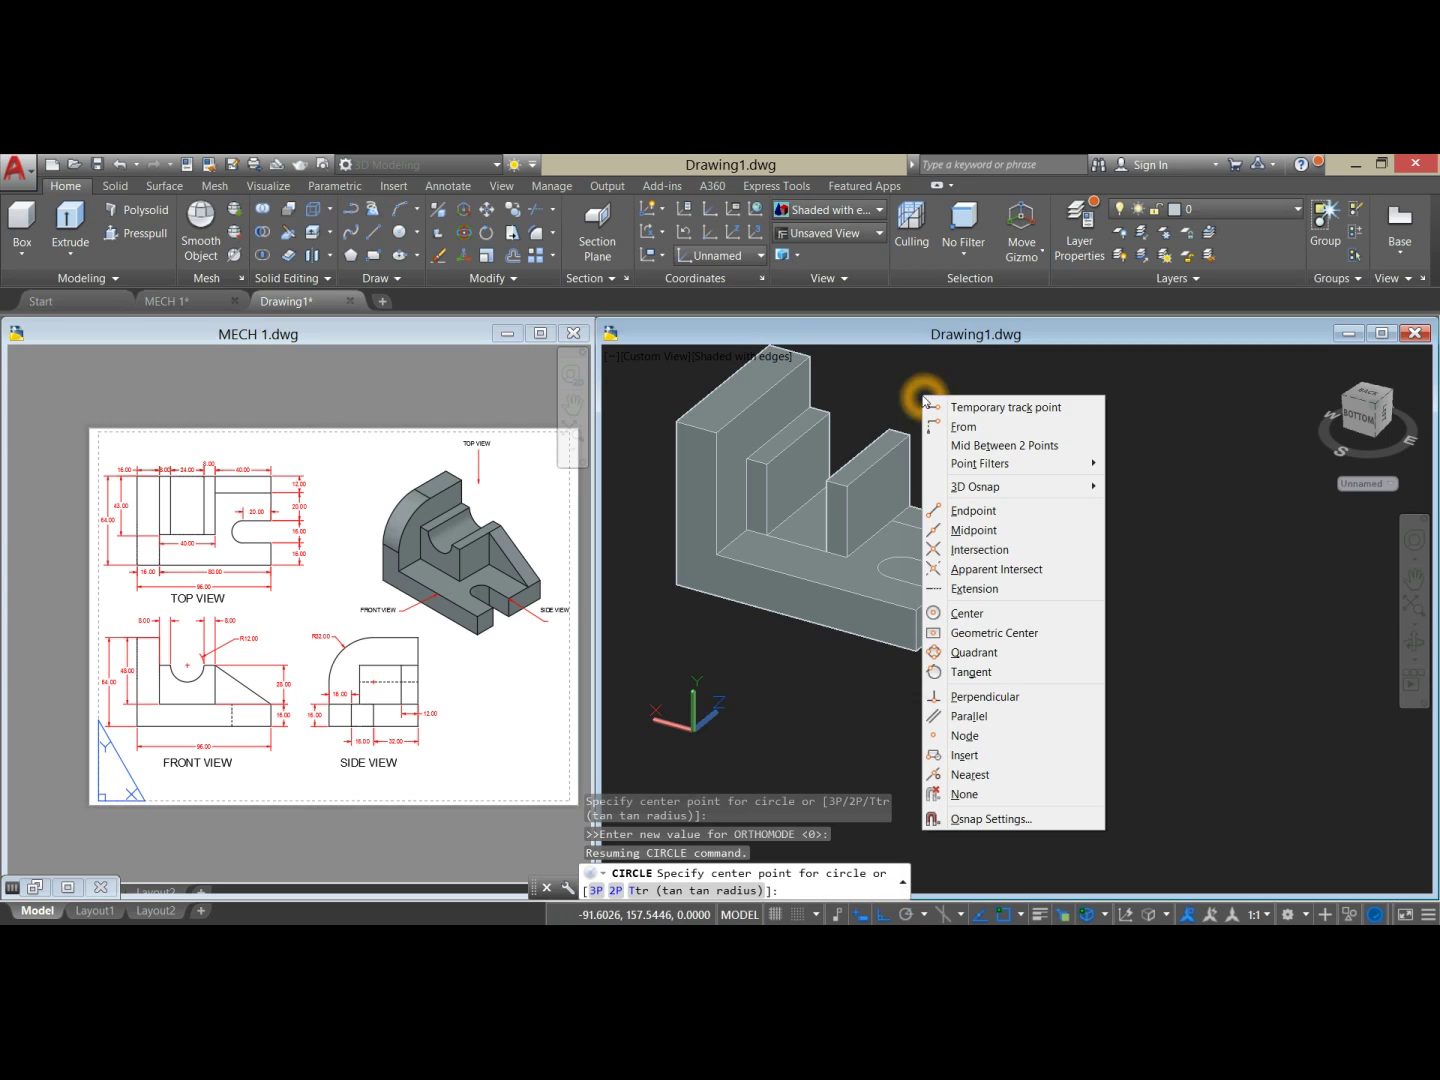
pyautogui.click(972, 446)
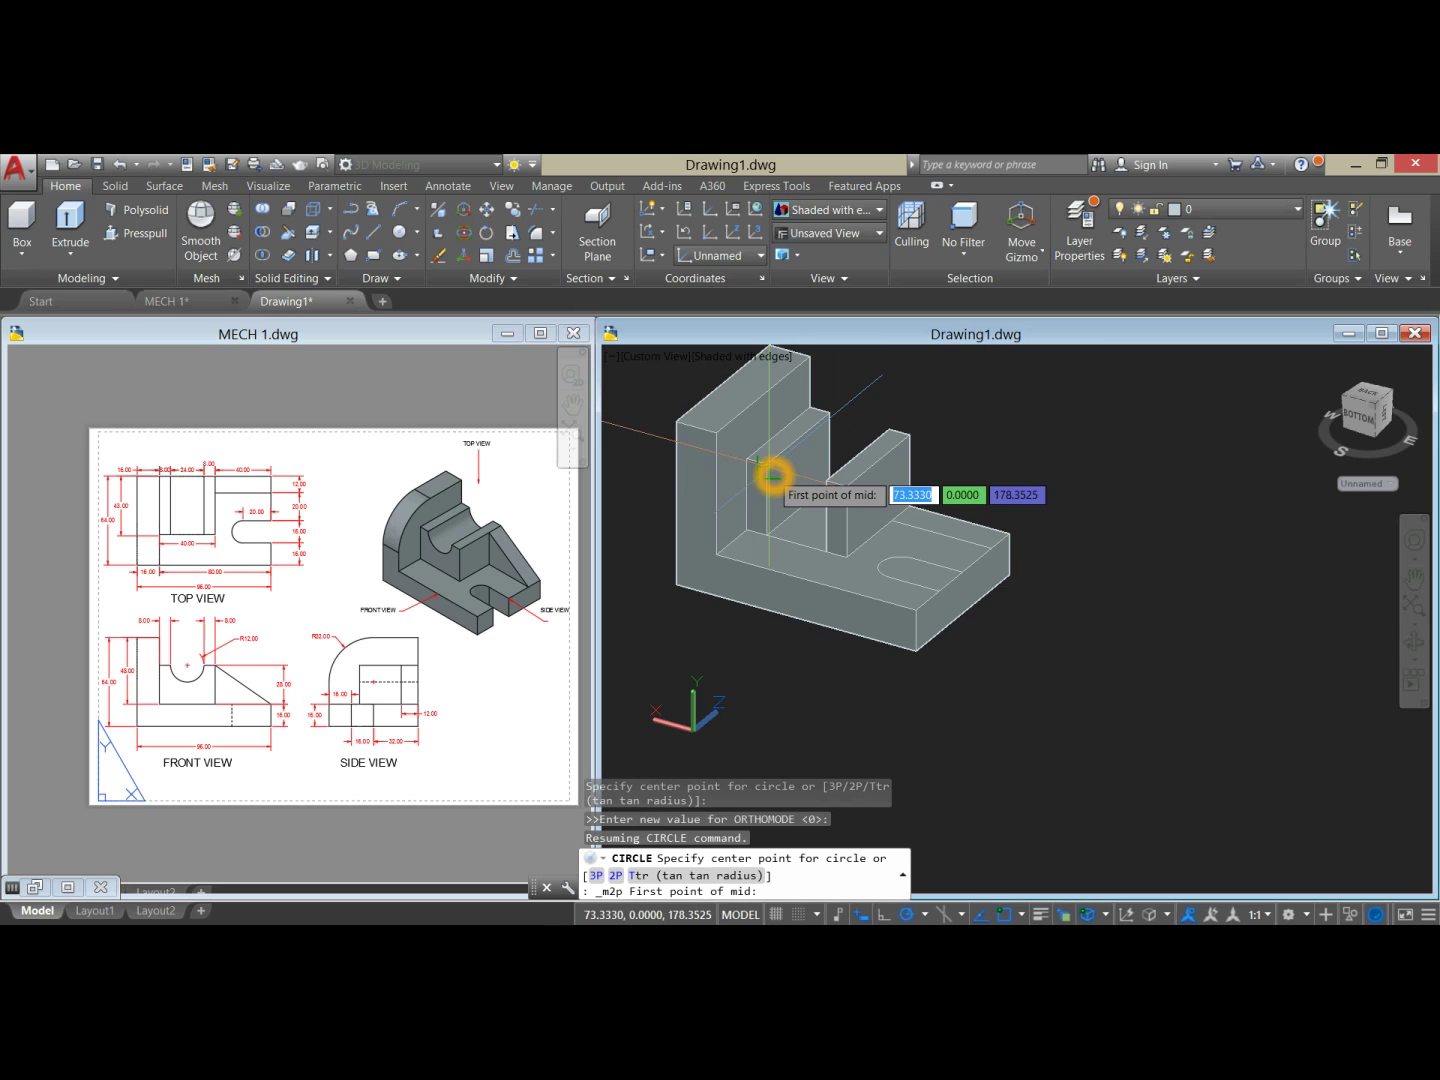
pyautogui.scroll(3, 768, 472)
pyautogui.click(766, 459)
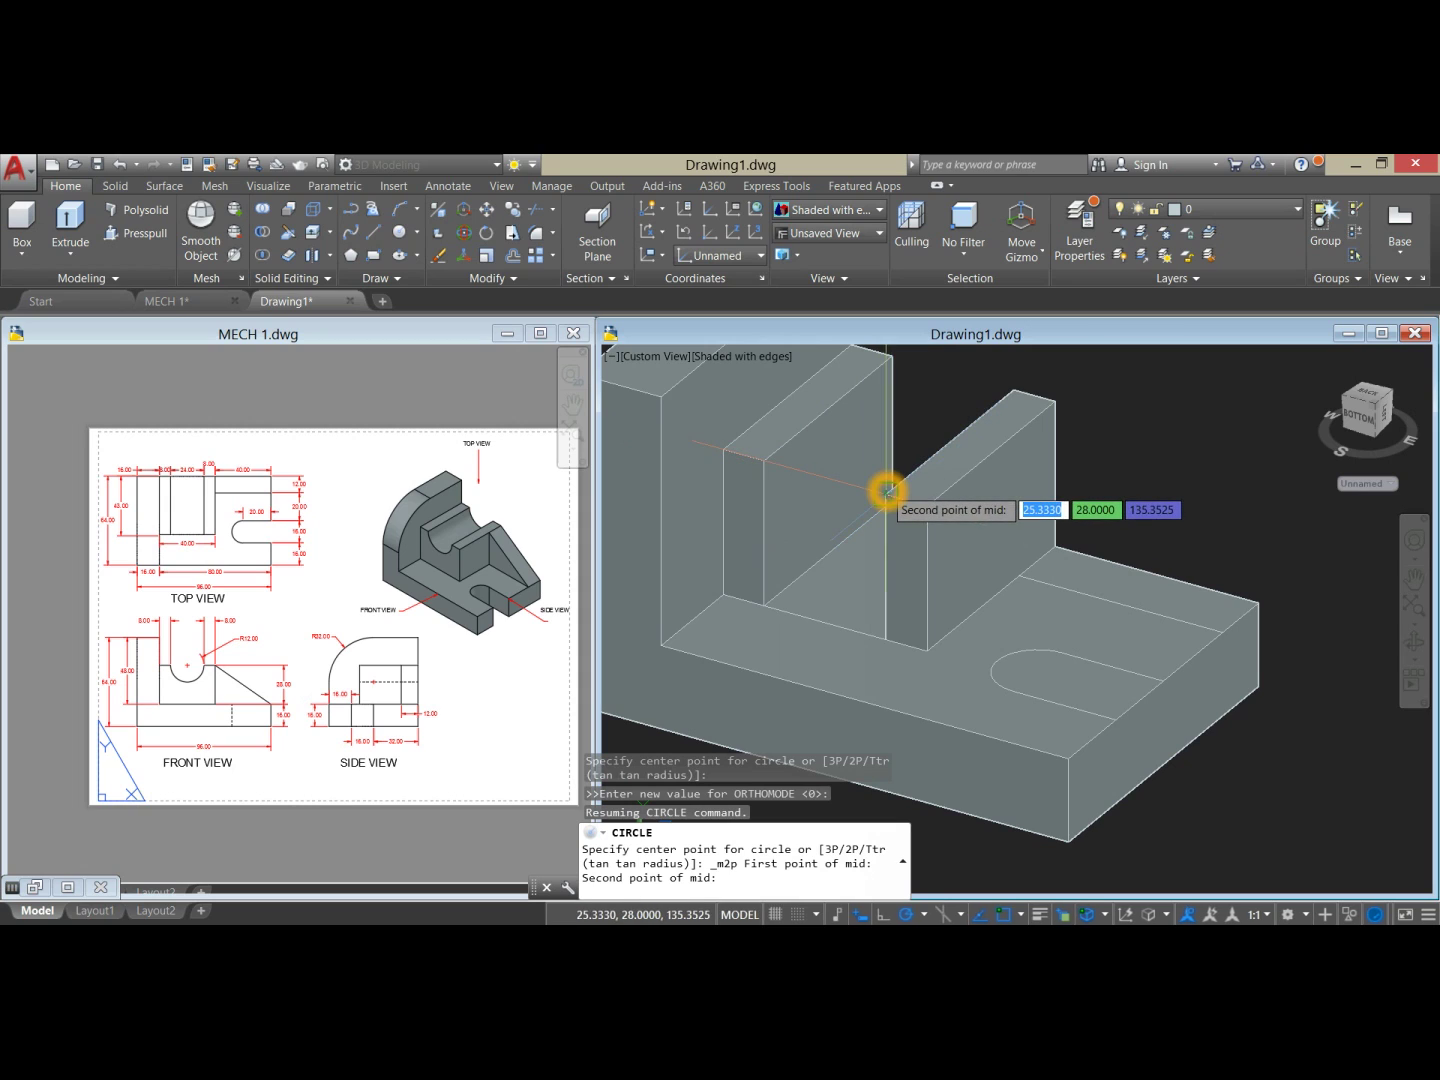
pyautogui.click(894, 494)
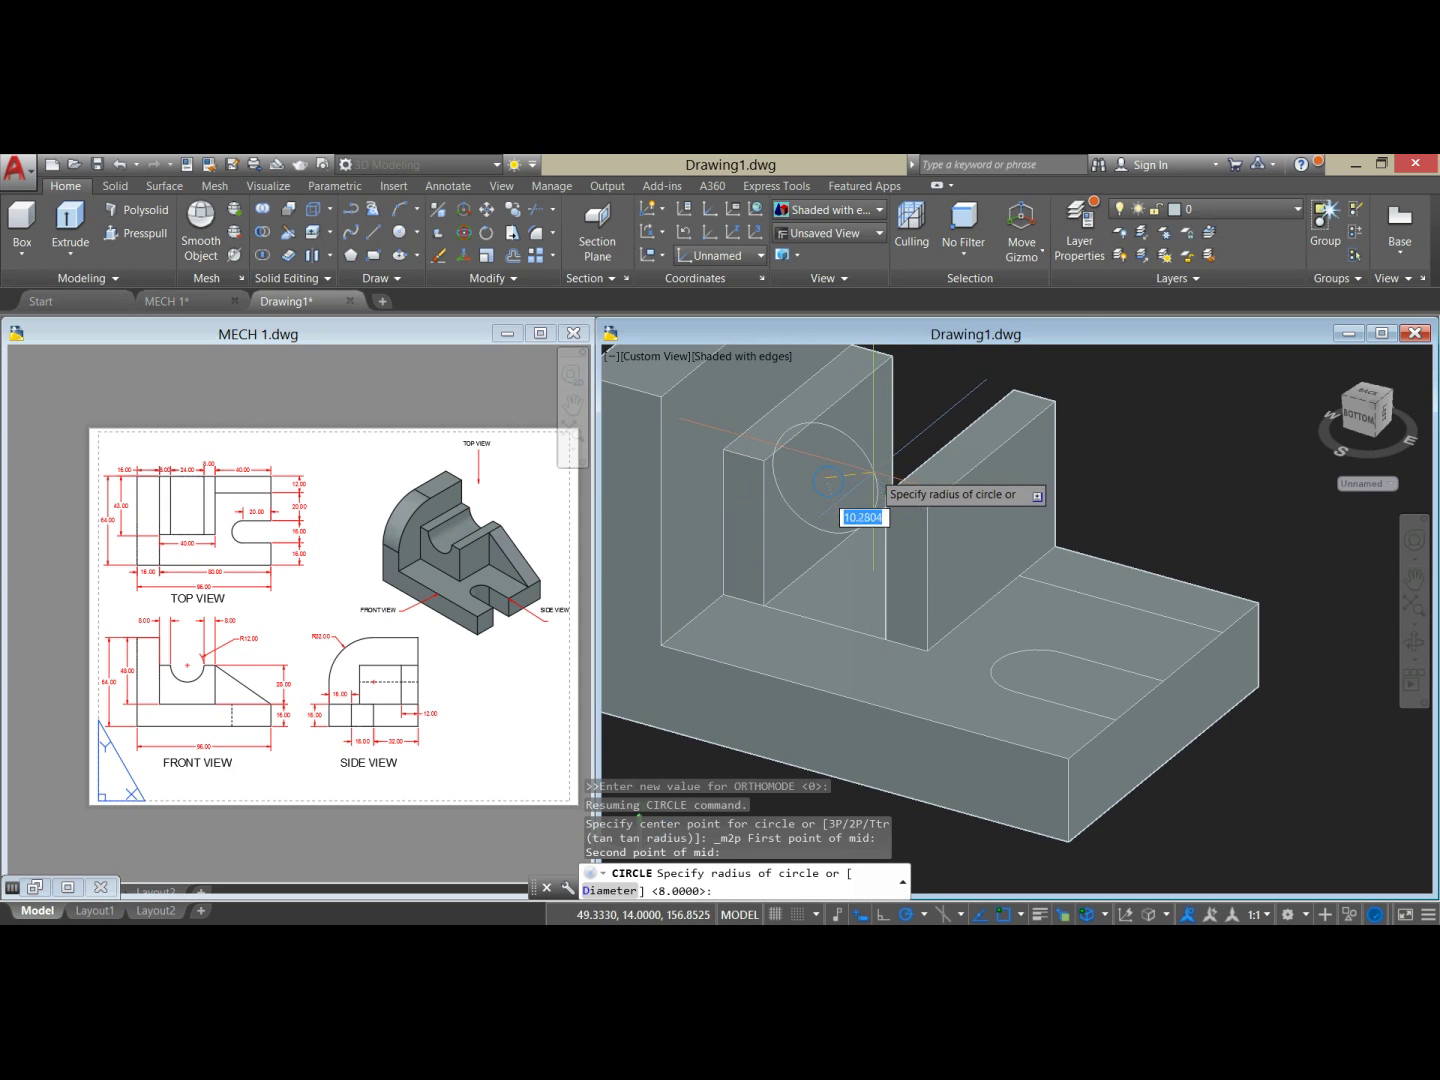
pyautogui.scroll(2, 886, 492)
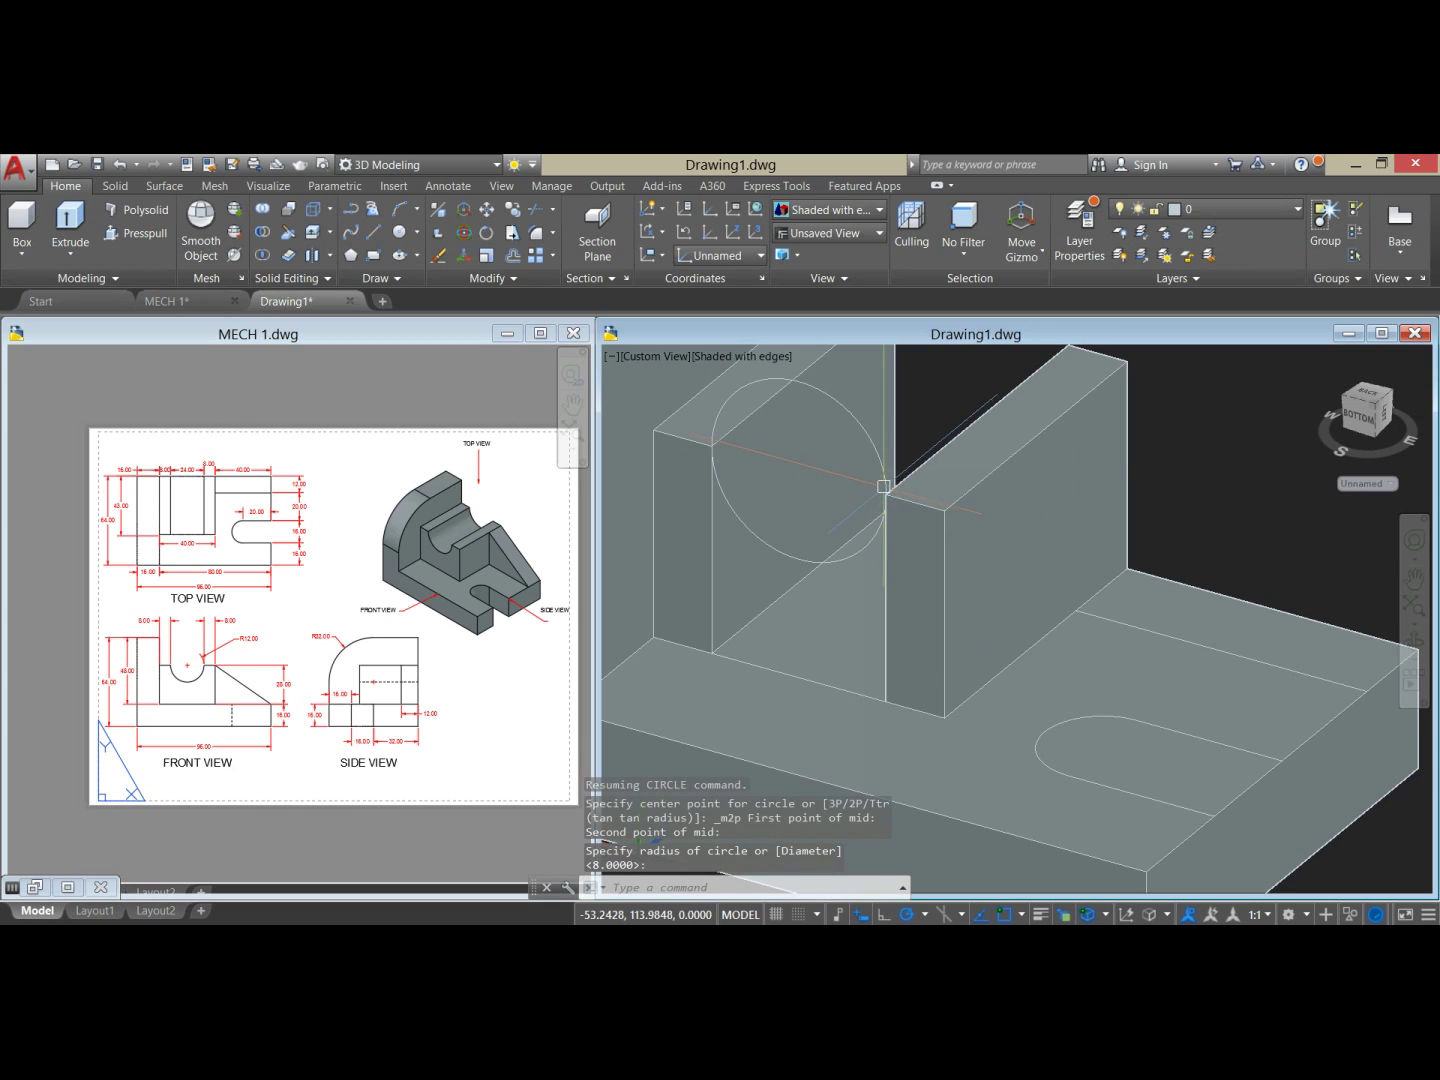
pyautogui.scroll(-3, 886, 490)
pyautogui.moveTo(887, 489); pyautogui.dragTo(875, 490, button='middle')
pyautogui.press('Return')
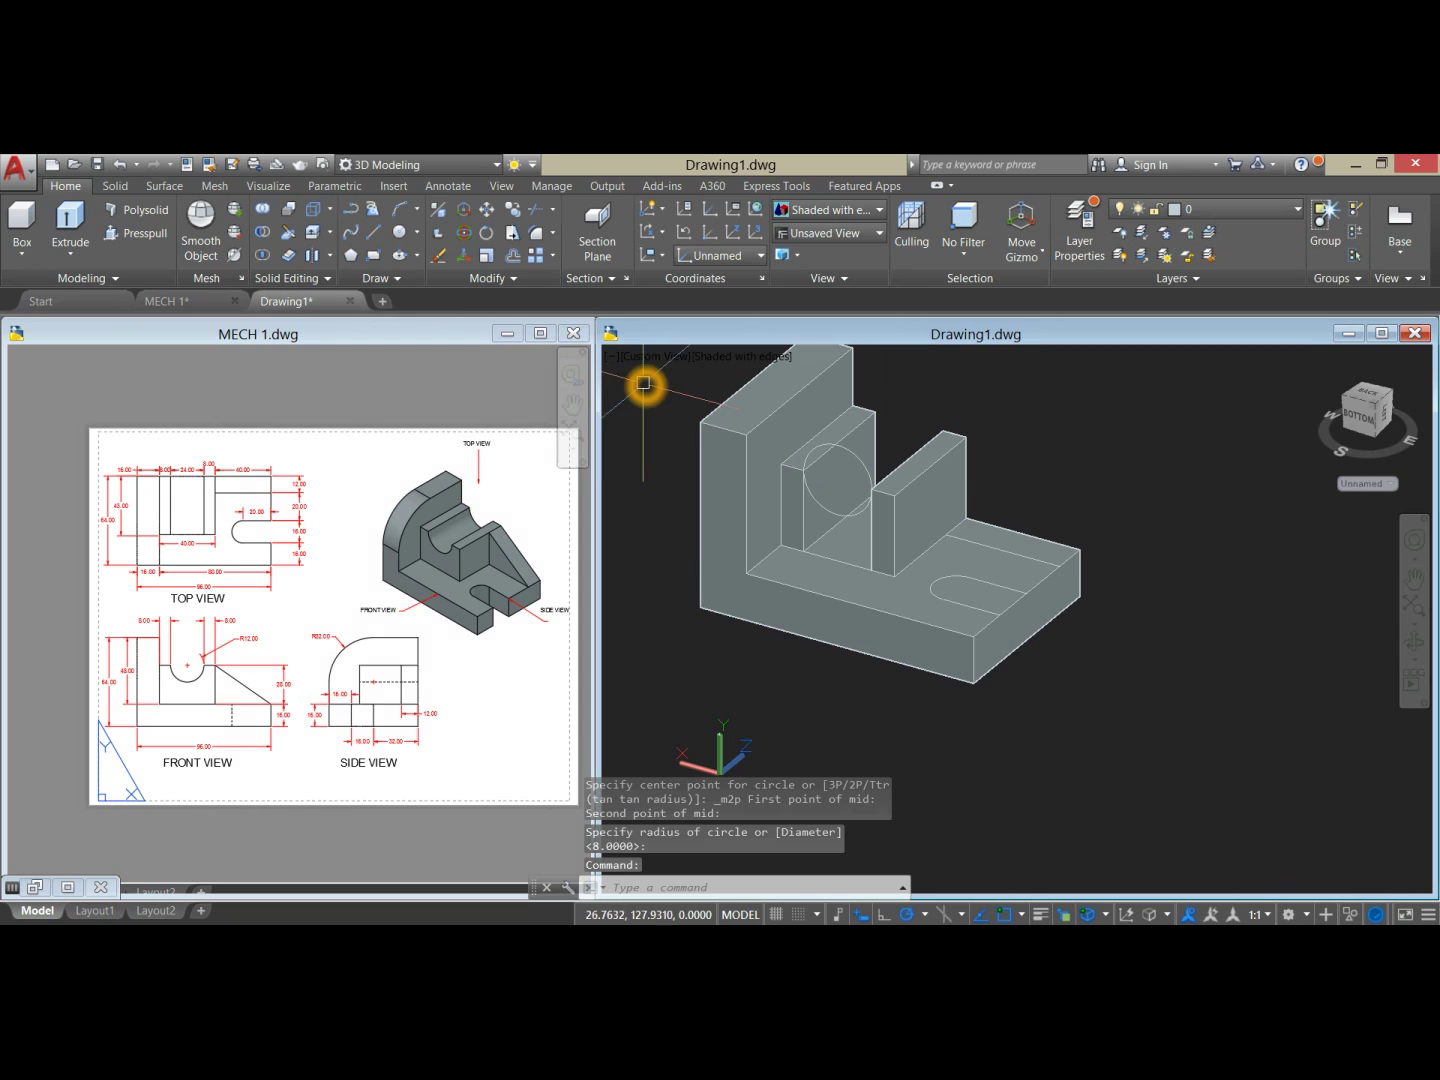
pyautogui.click(144, 238)
# Step: Pull the floor area between the uprights up flush with their tops
pyautogui.scroll(2, 835, 525)
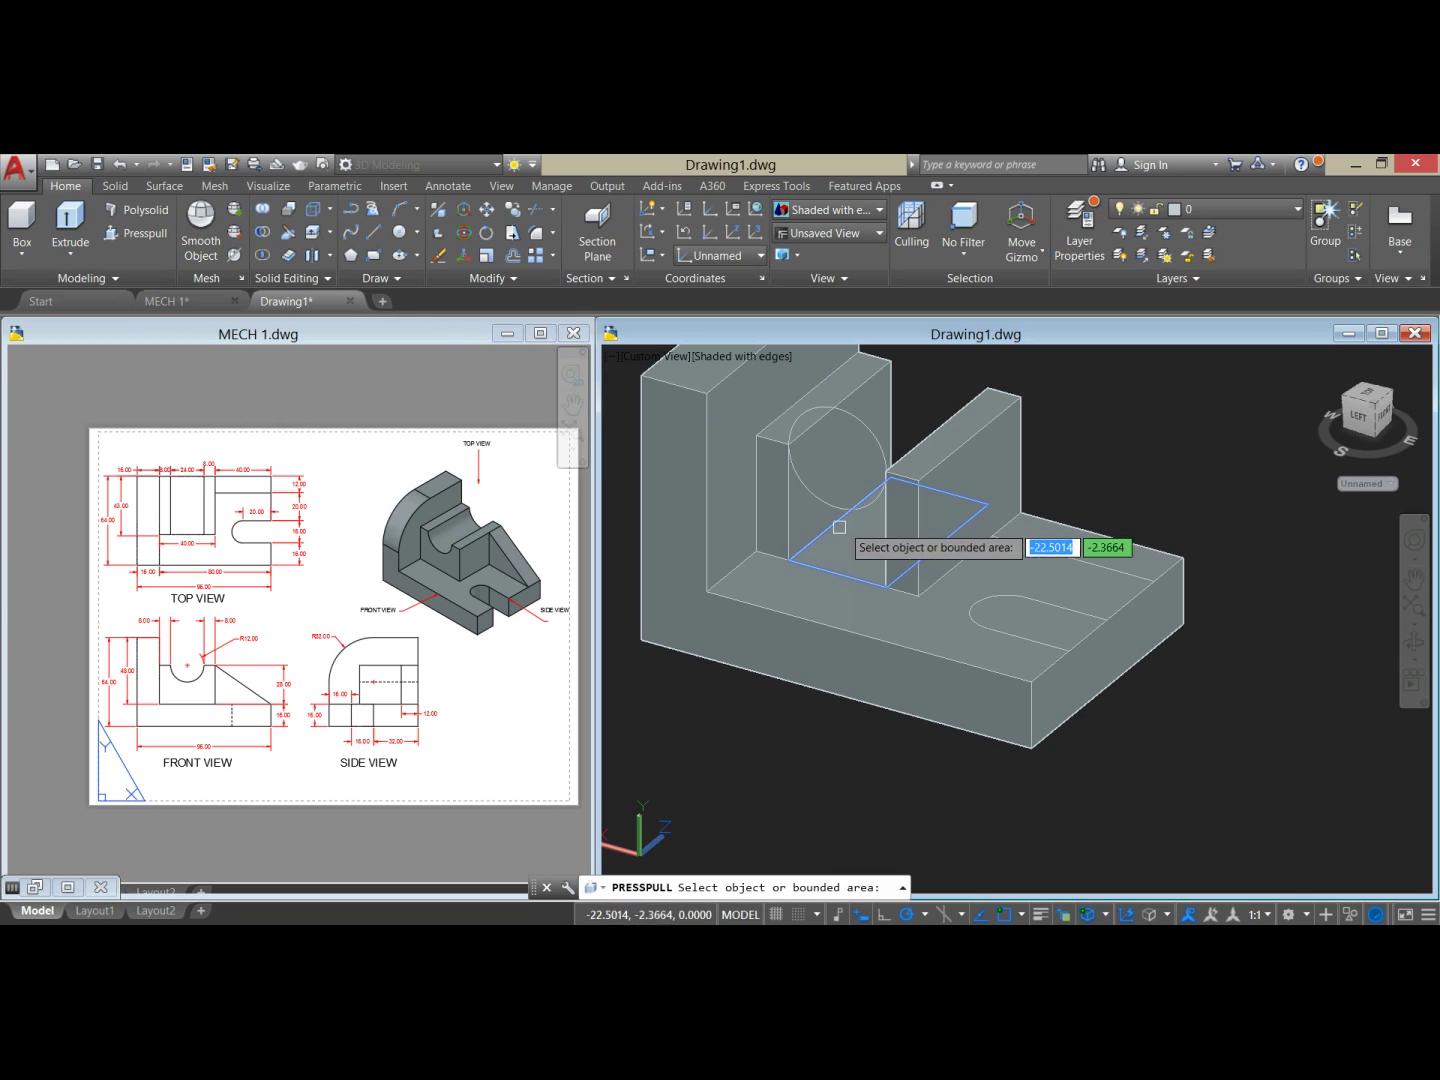
pyautogui.click(893, 524)
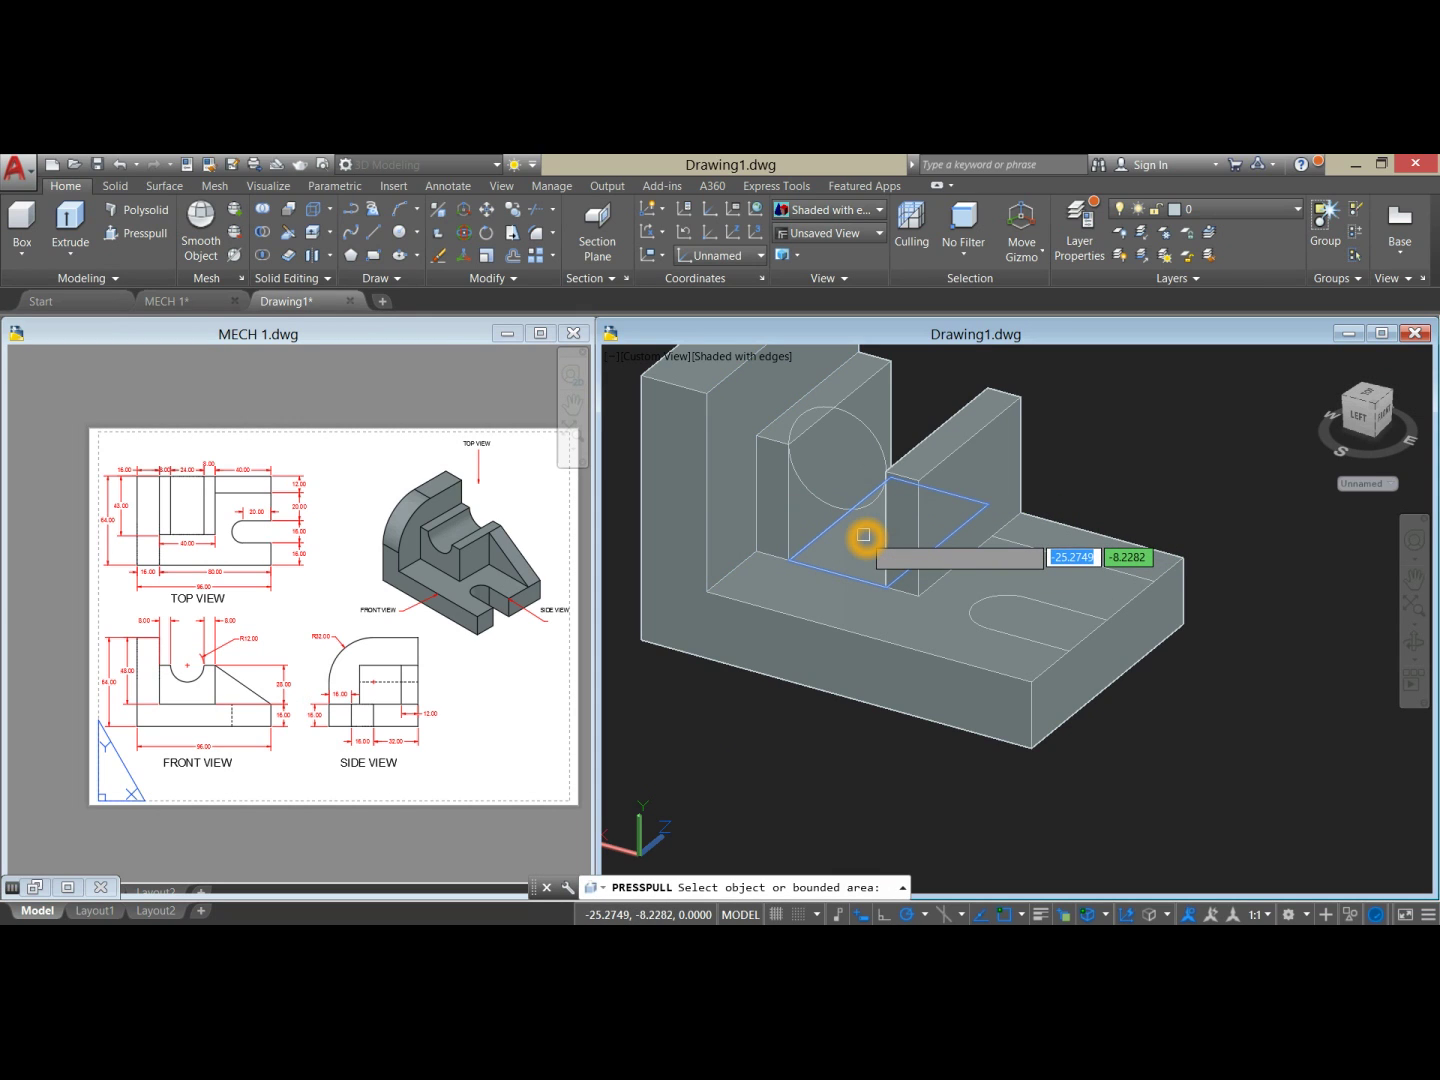
pyautogui.click(864, 535)
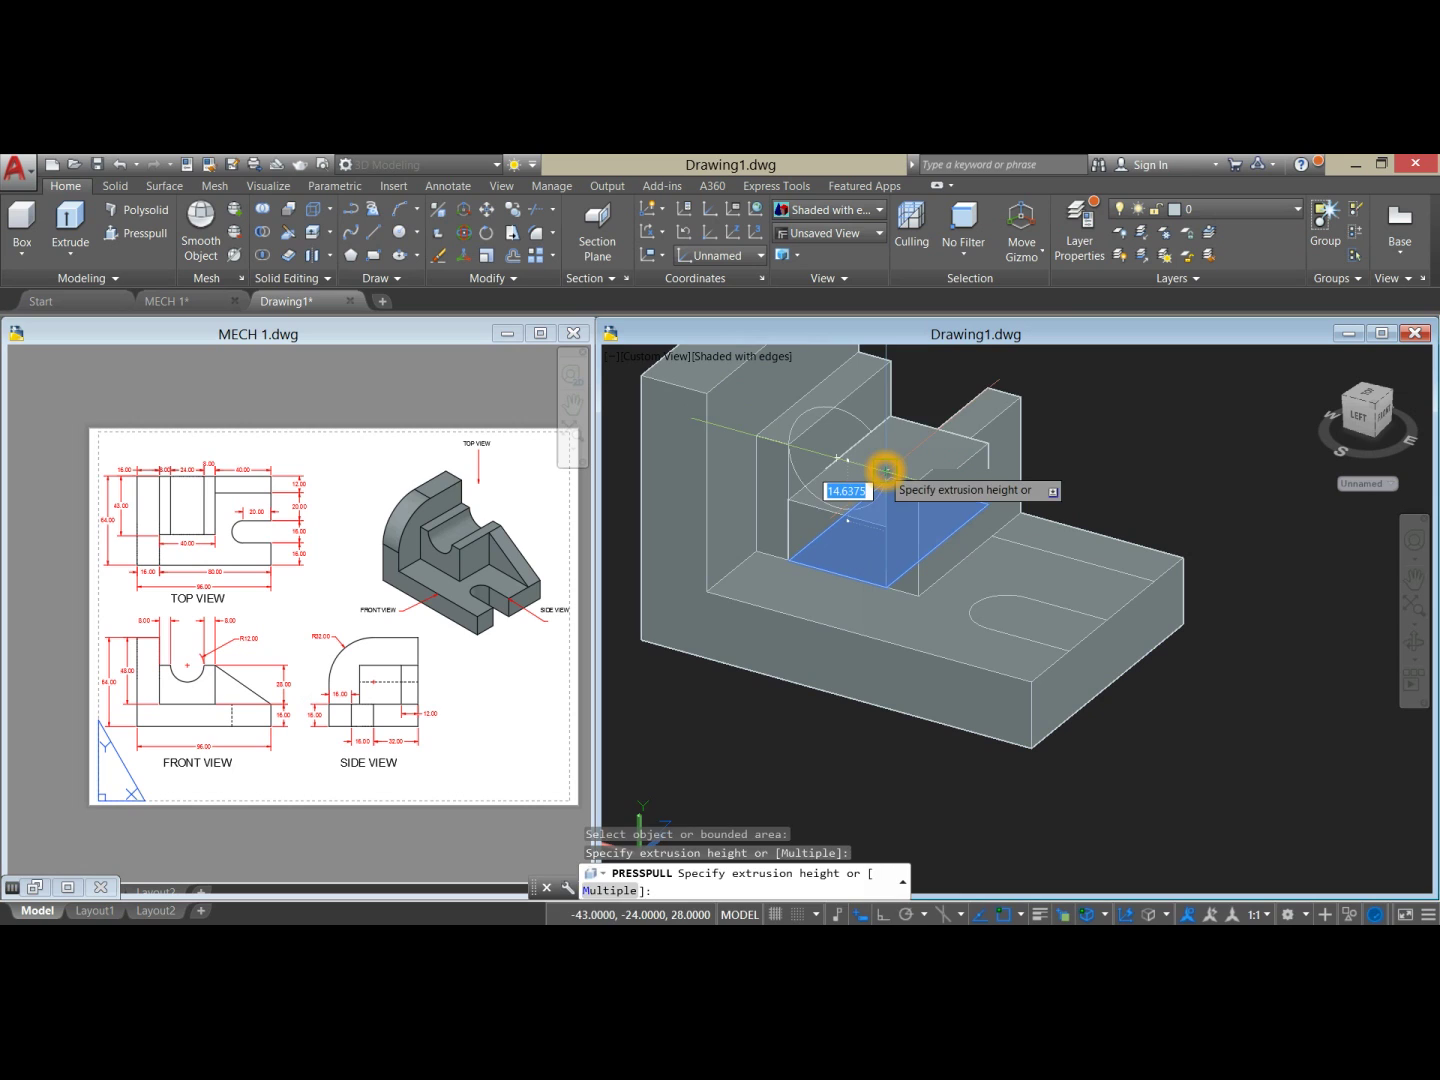
pyautogui.click(885, 470)
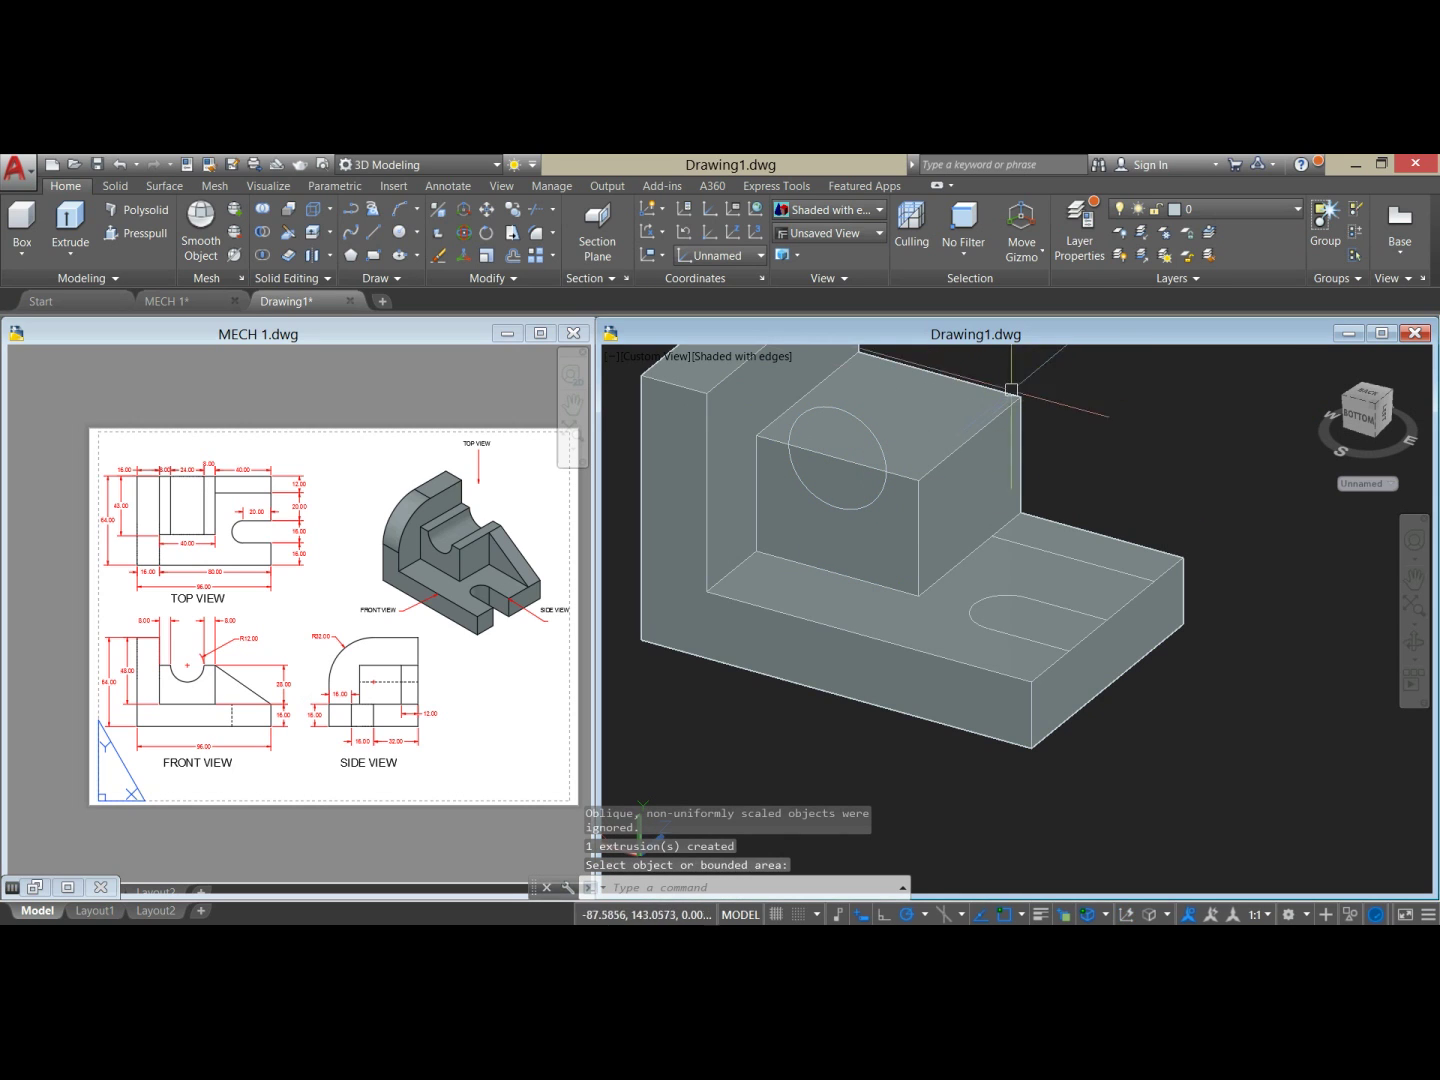
pyautogui.click(862, 426)
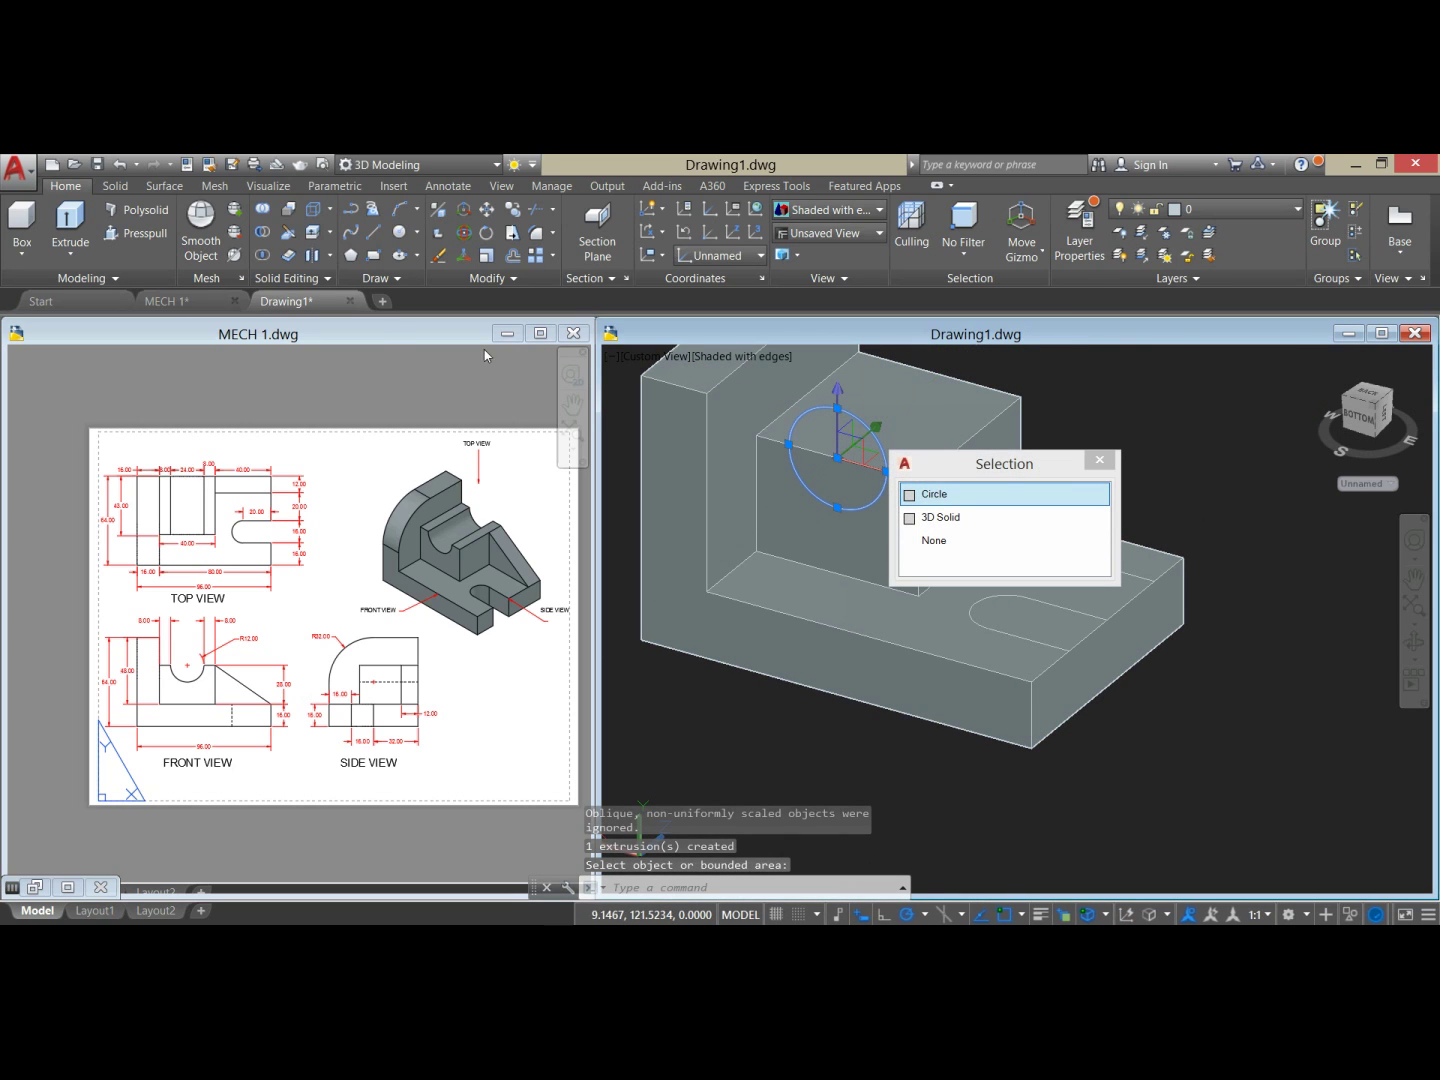
# Step: Extrude the circle into a cylinder through the block and subtract it from the bracket
pyautogui.click(70, 222)
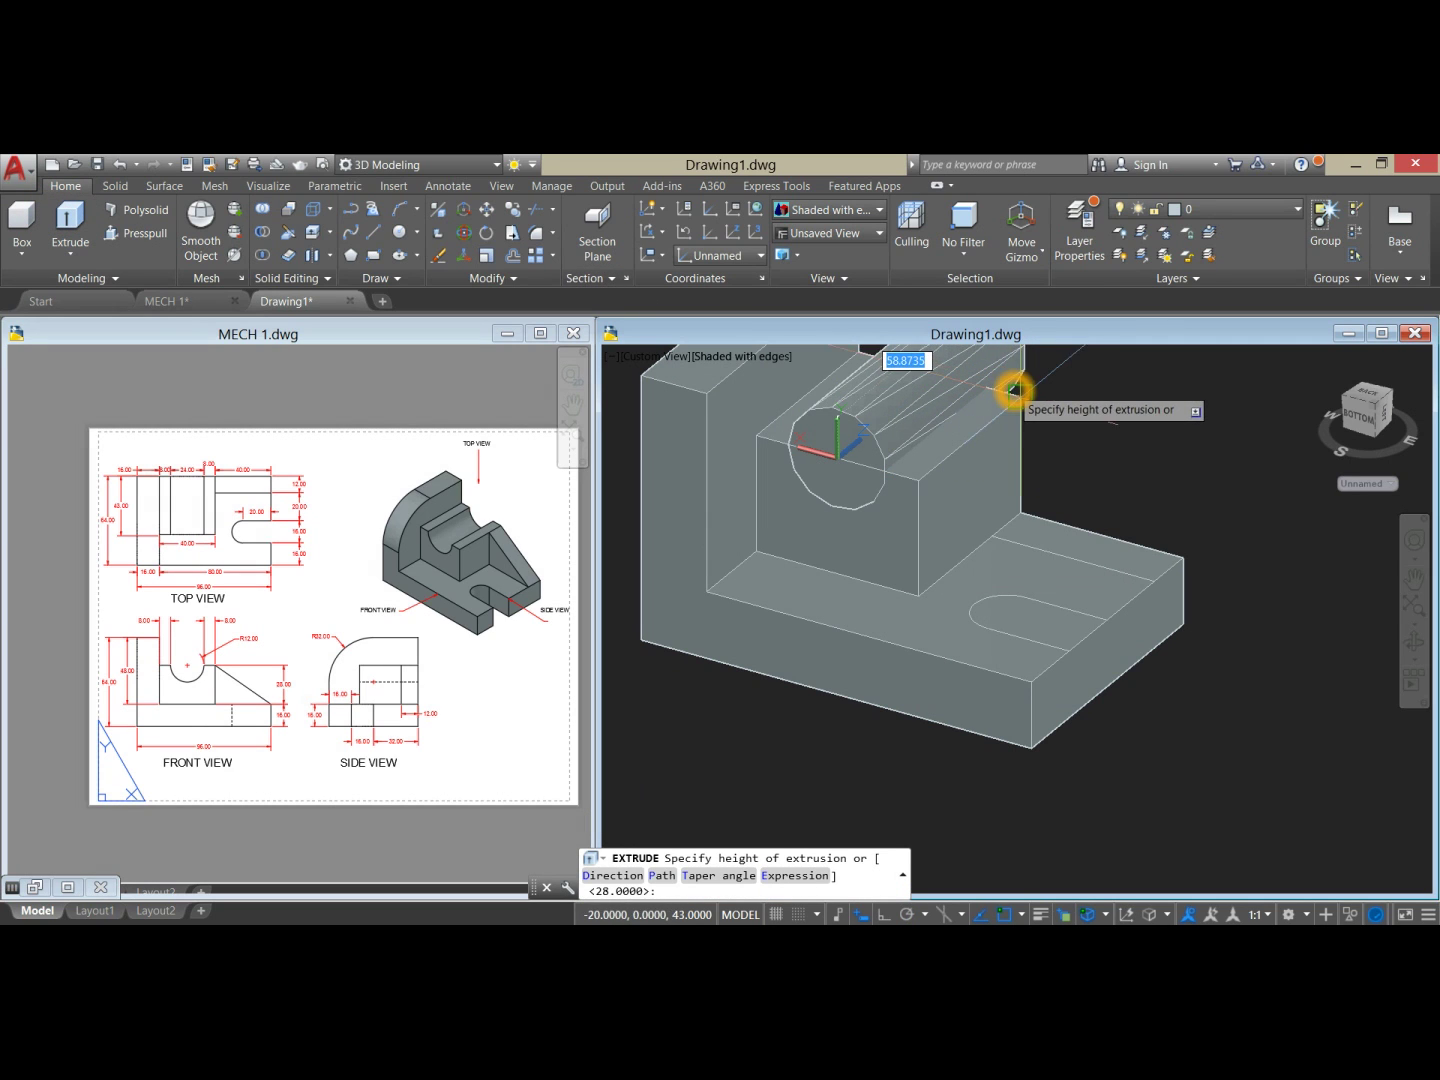
pyautogui.click(1011, 390)
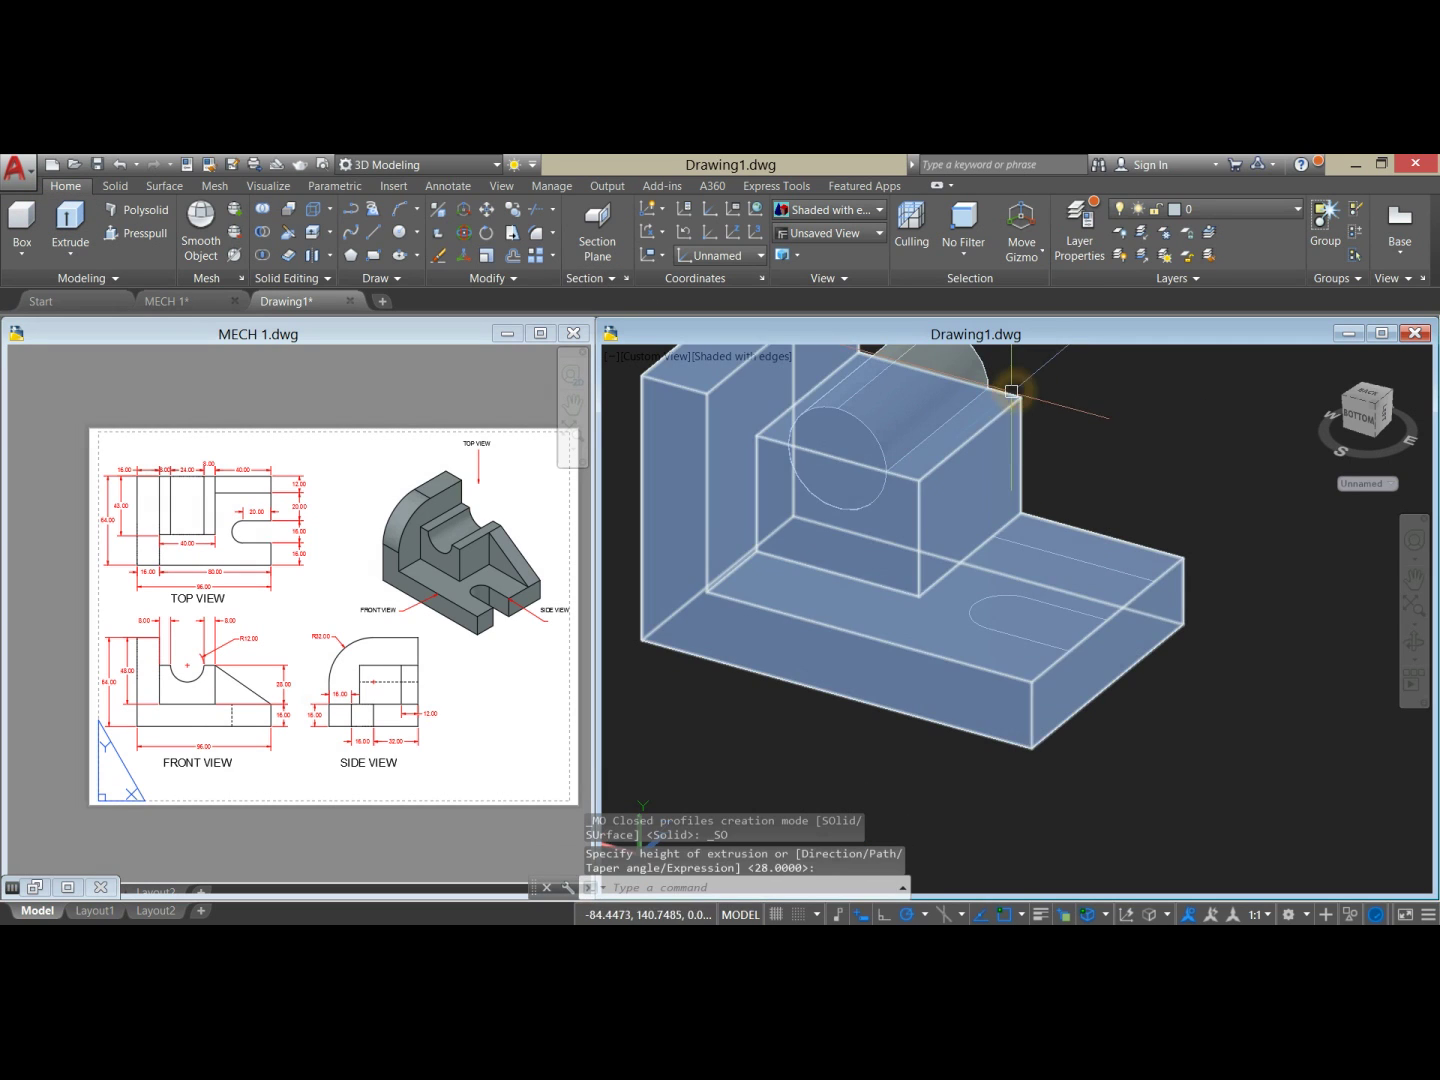
pyautogui.click(265, 239)
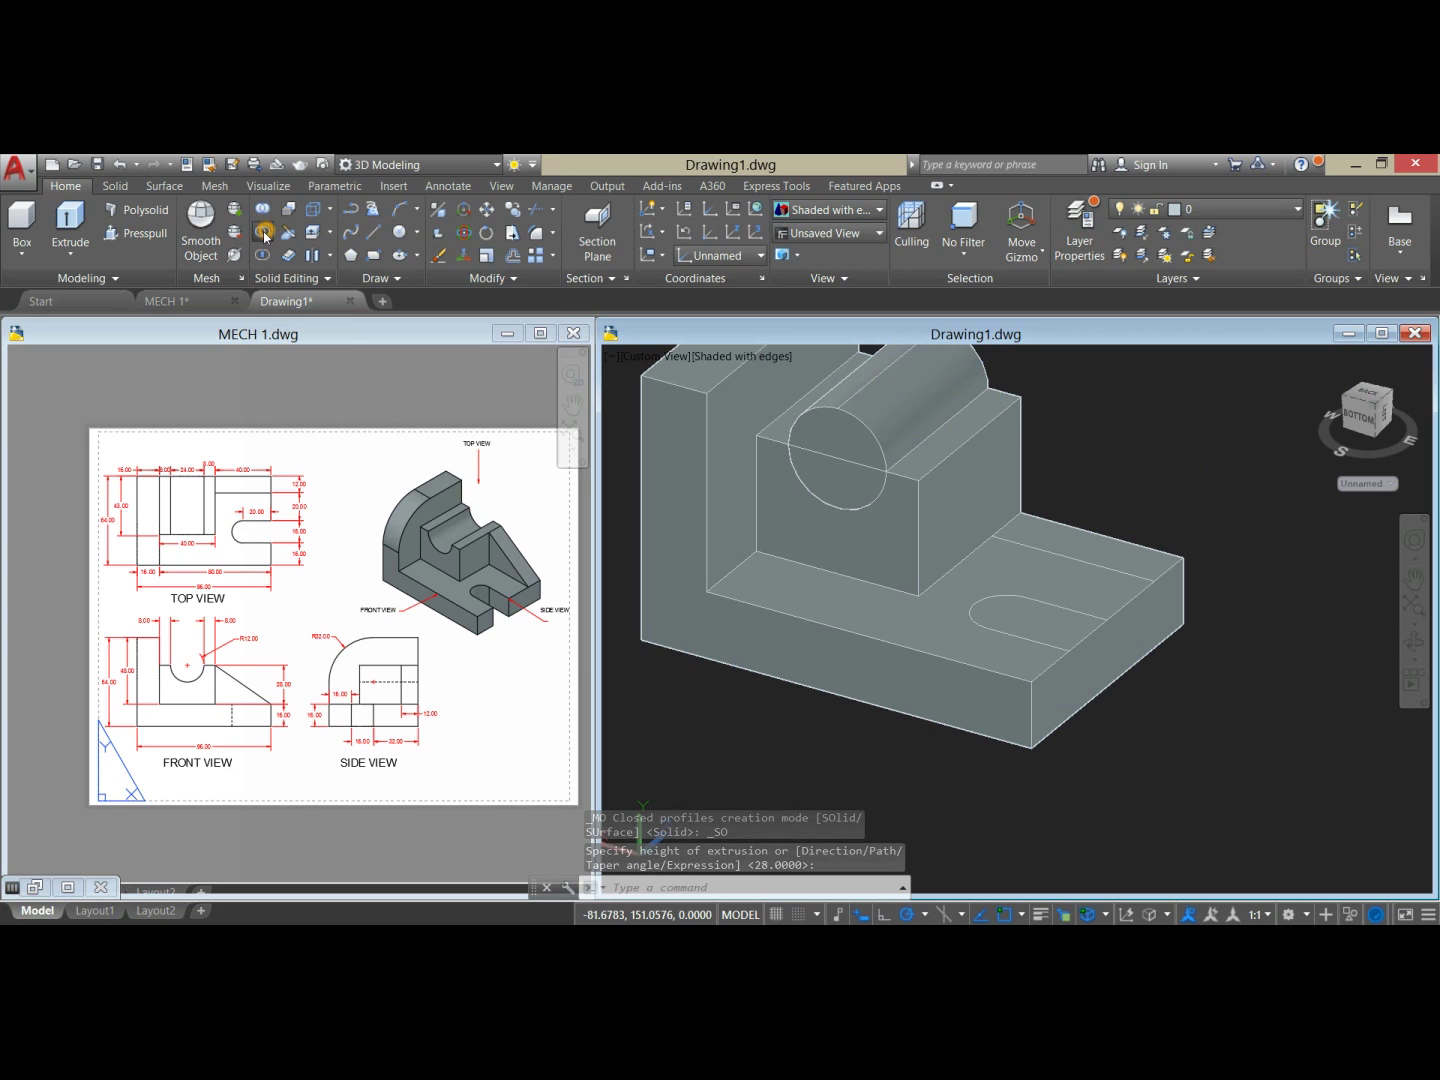
pyautogui.click(940, 459)
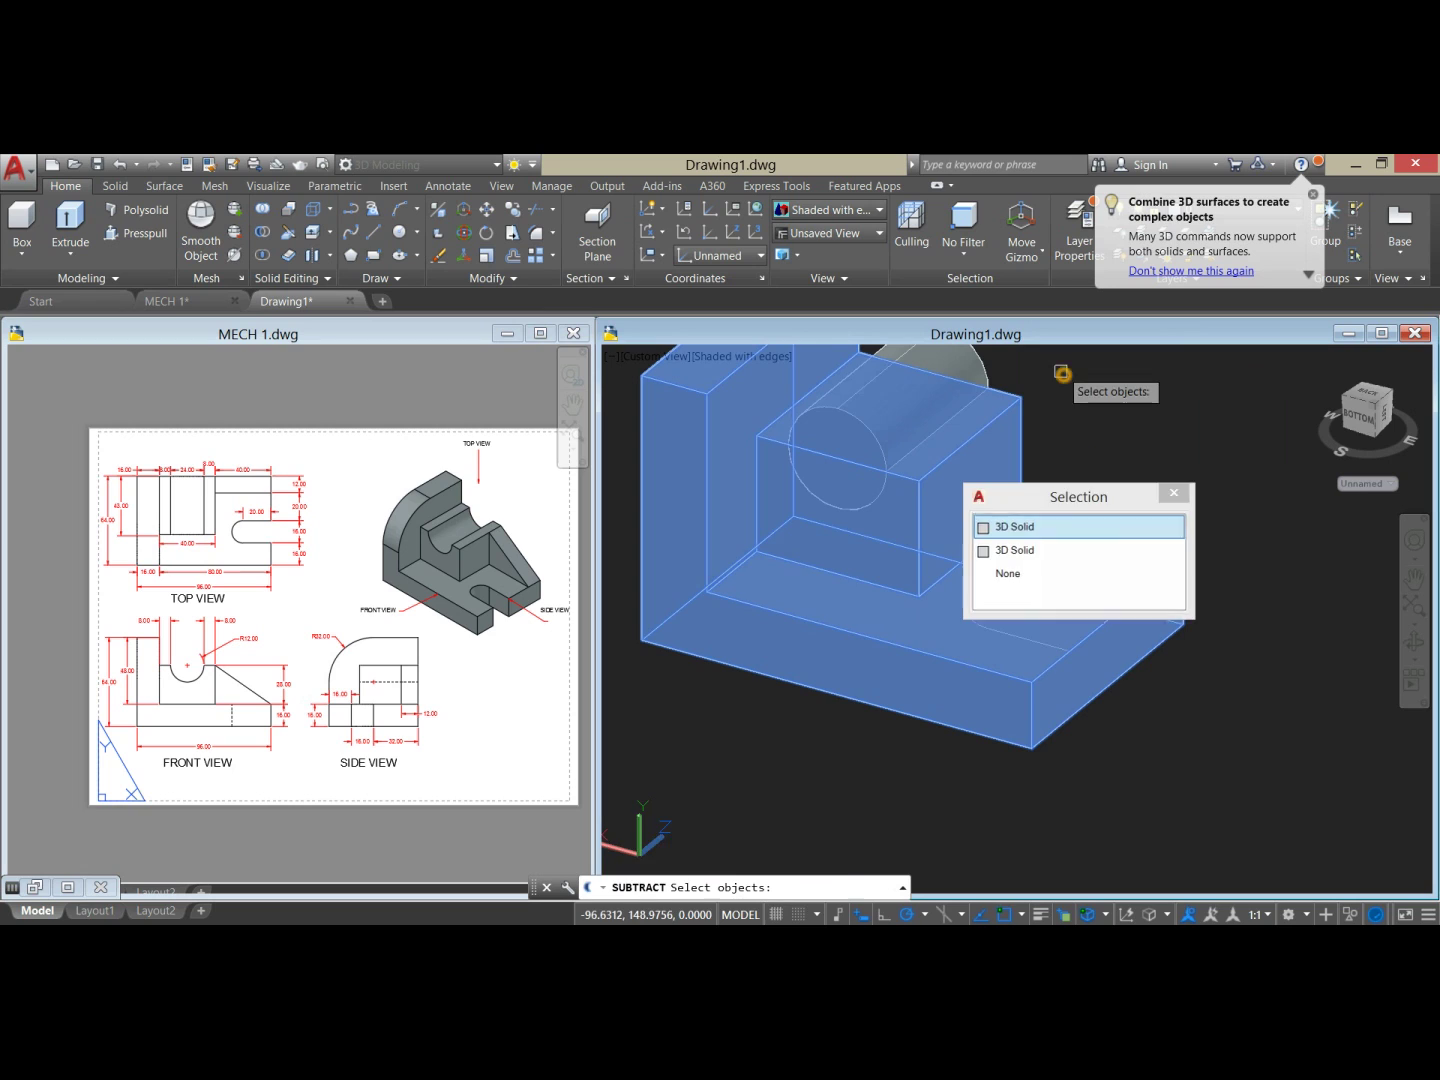
pyautogui.press('Return')
pyautogui.click(987, 372)
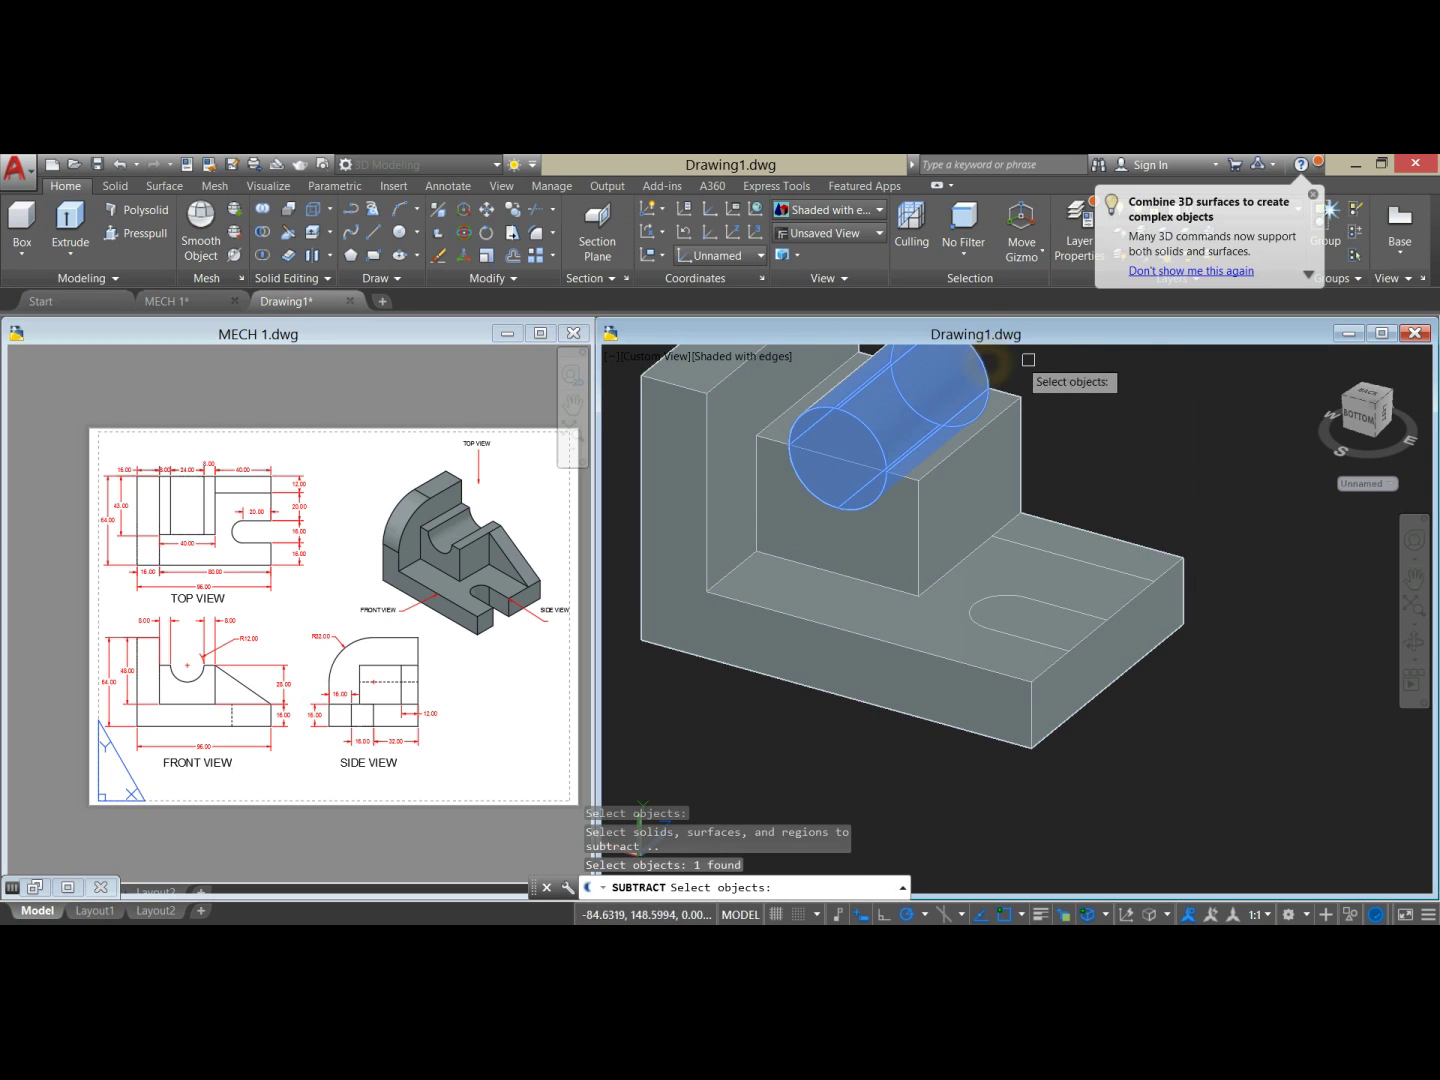
pyautogui.press('Return')
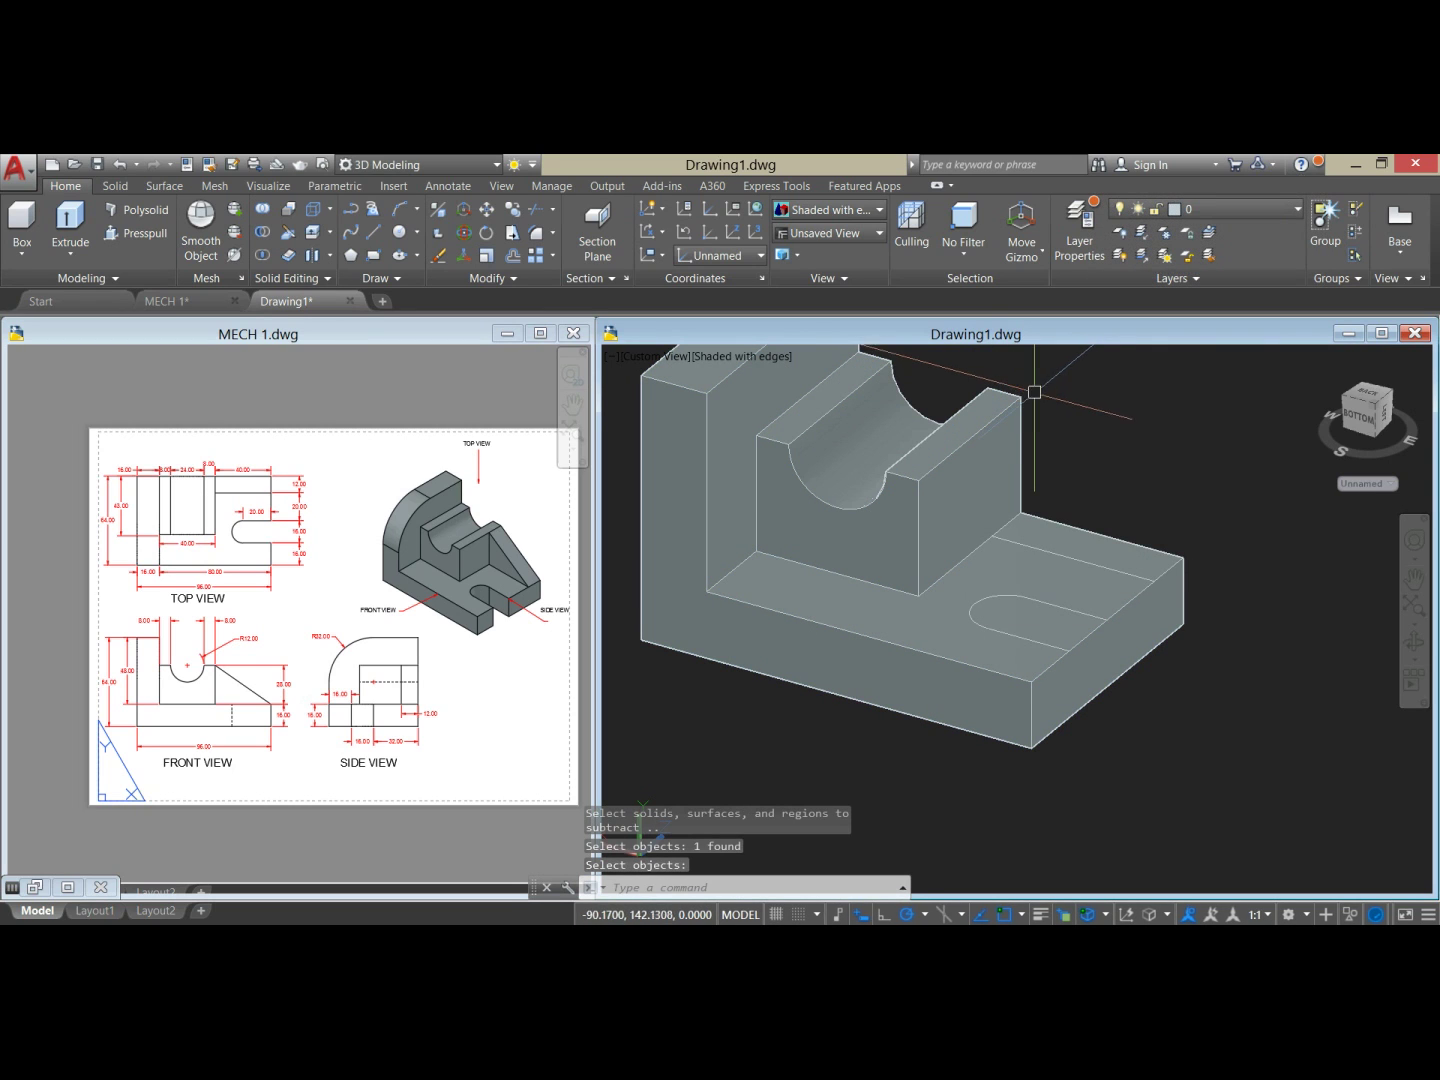
pyautogui.scroll(-3, 1036, 404)
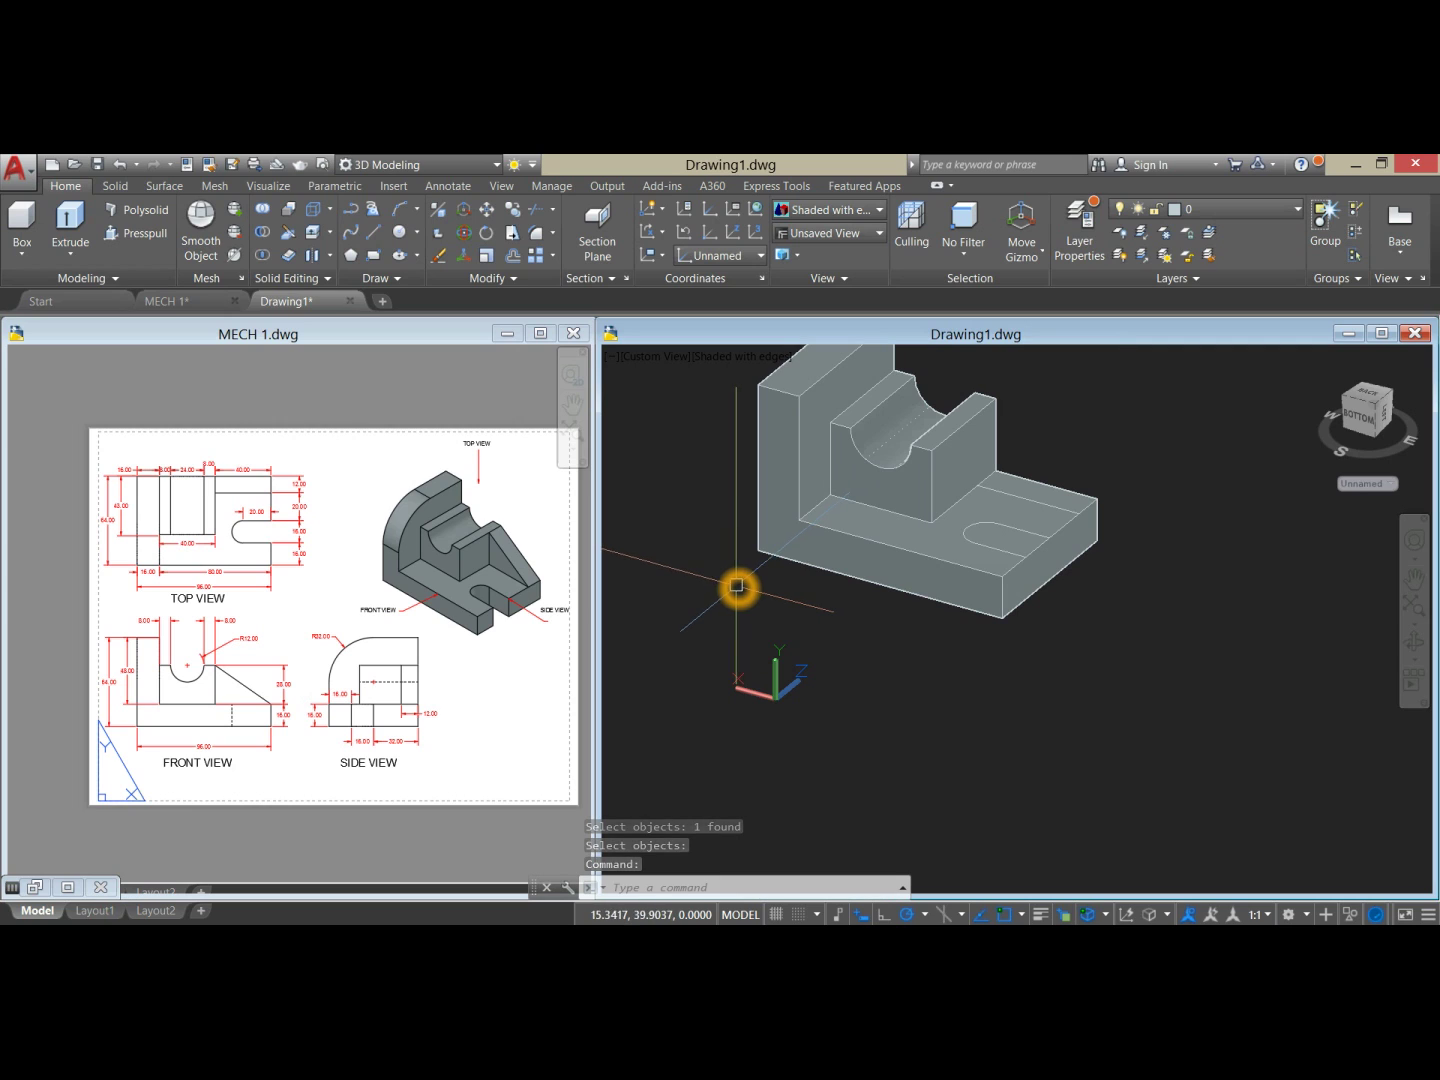
# Step: Press-pull the round-ended slot area downward past the base to cut it through
pyautogui.click(1018, 535)
pyautogui.press('Escape')
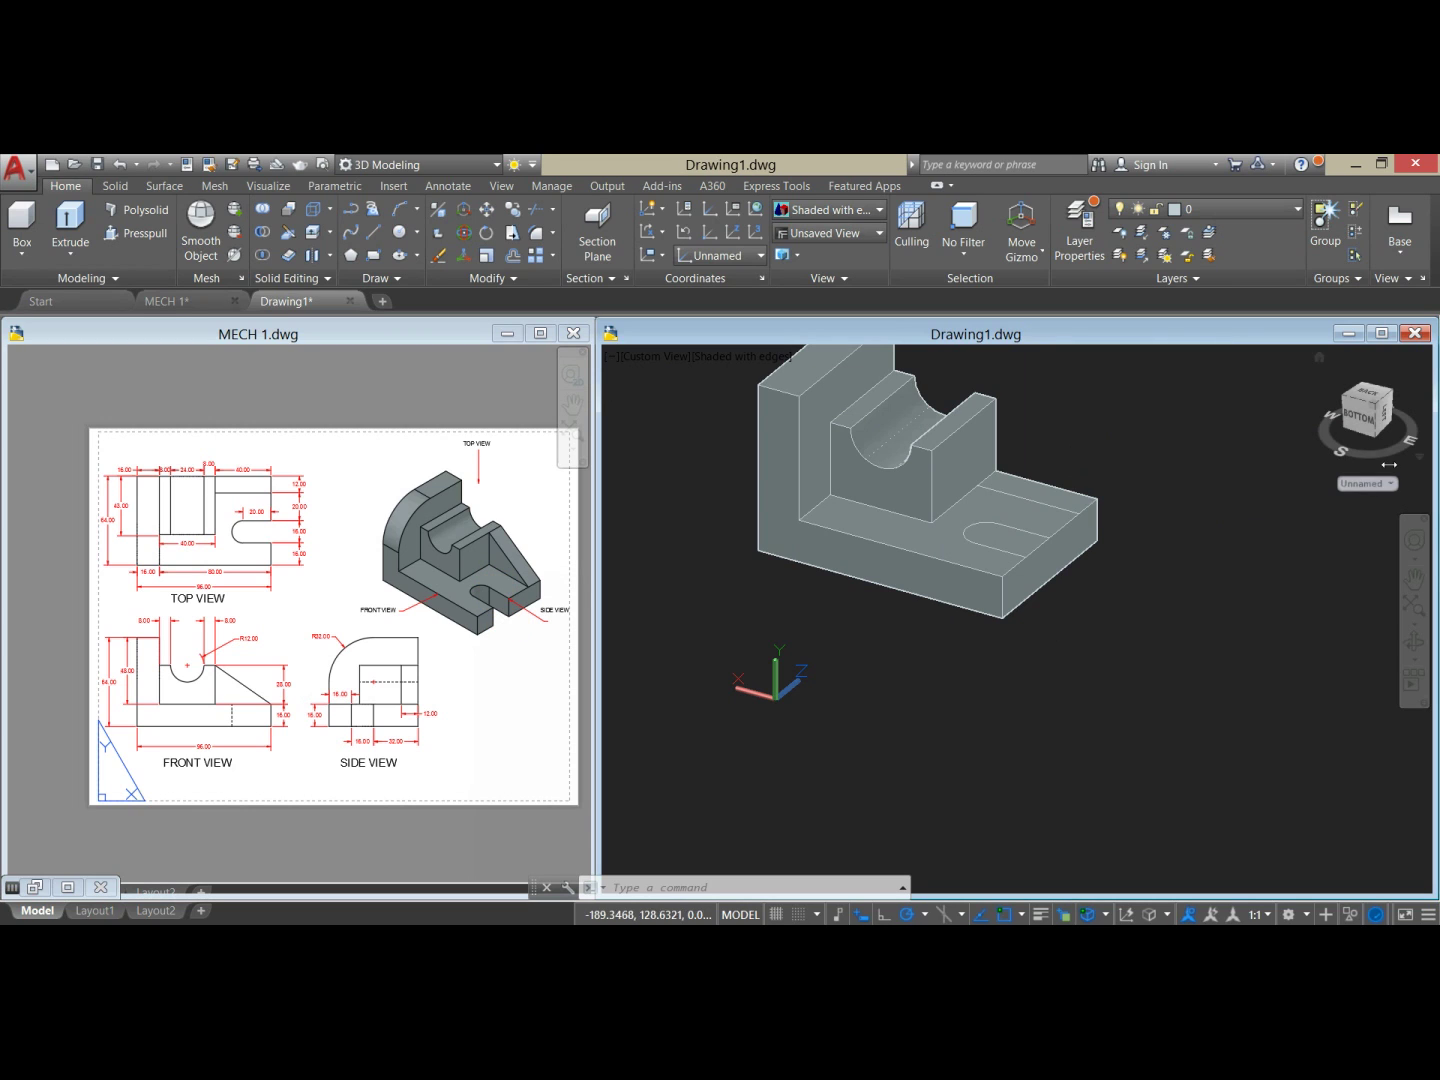
pyautogui.click(1087, 508)
pyautogui.press('Escape')
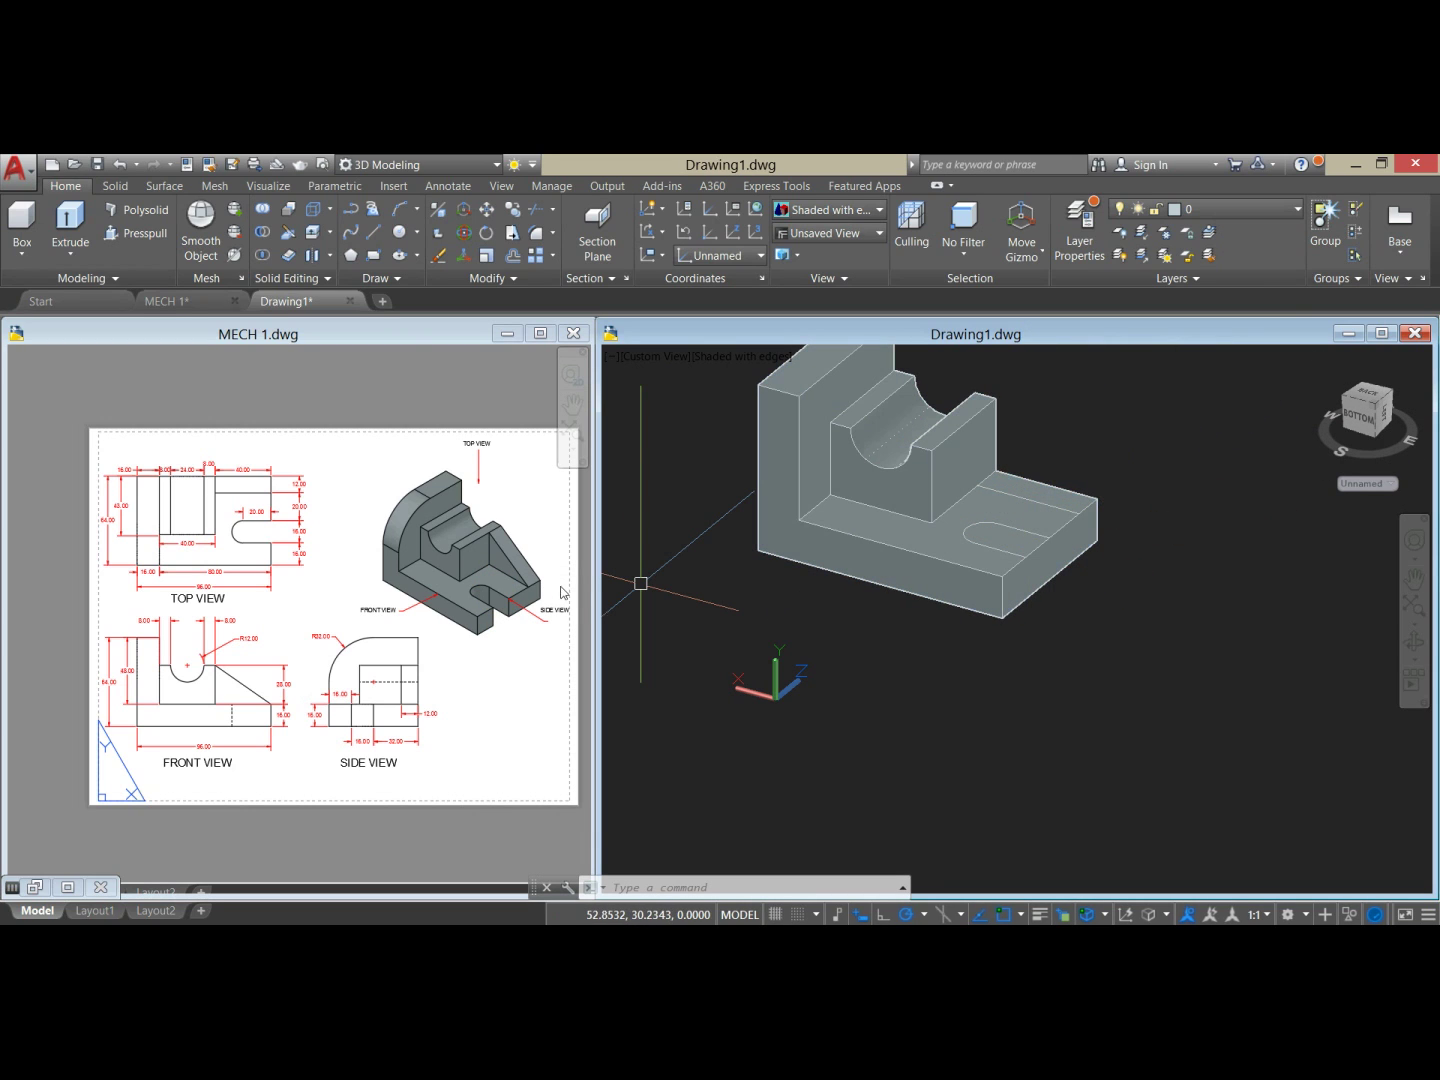
pyautogui.click(144, 236)
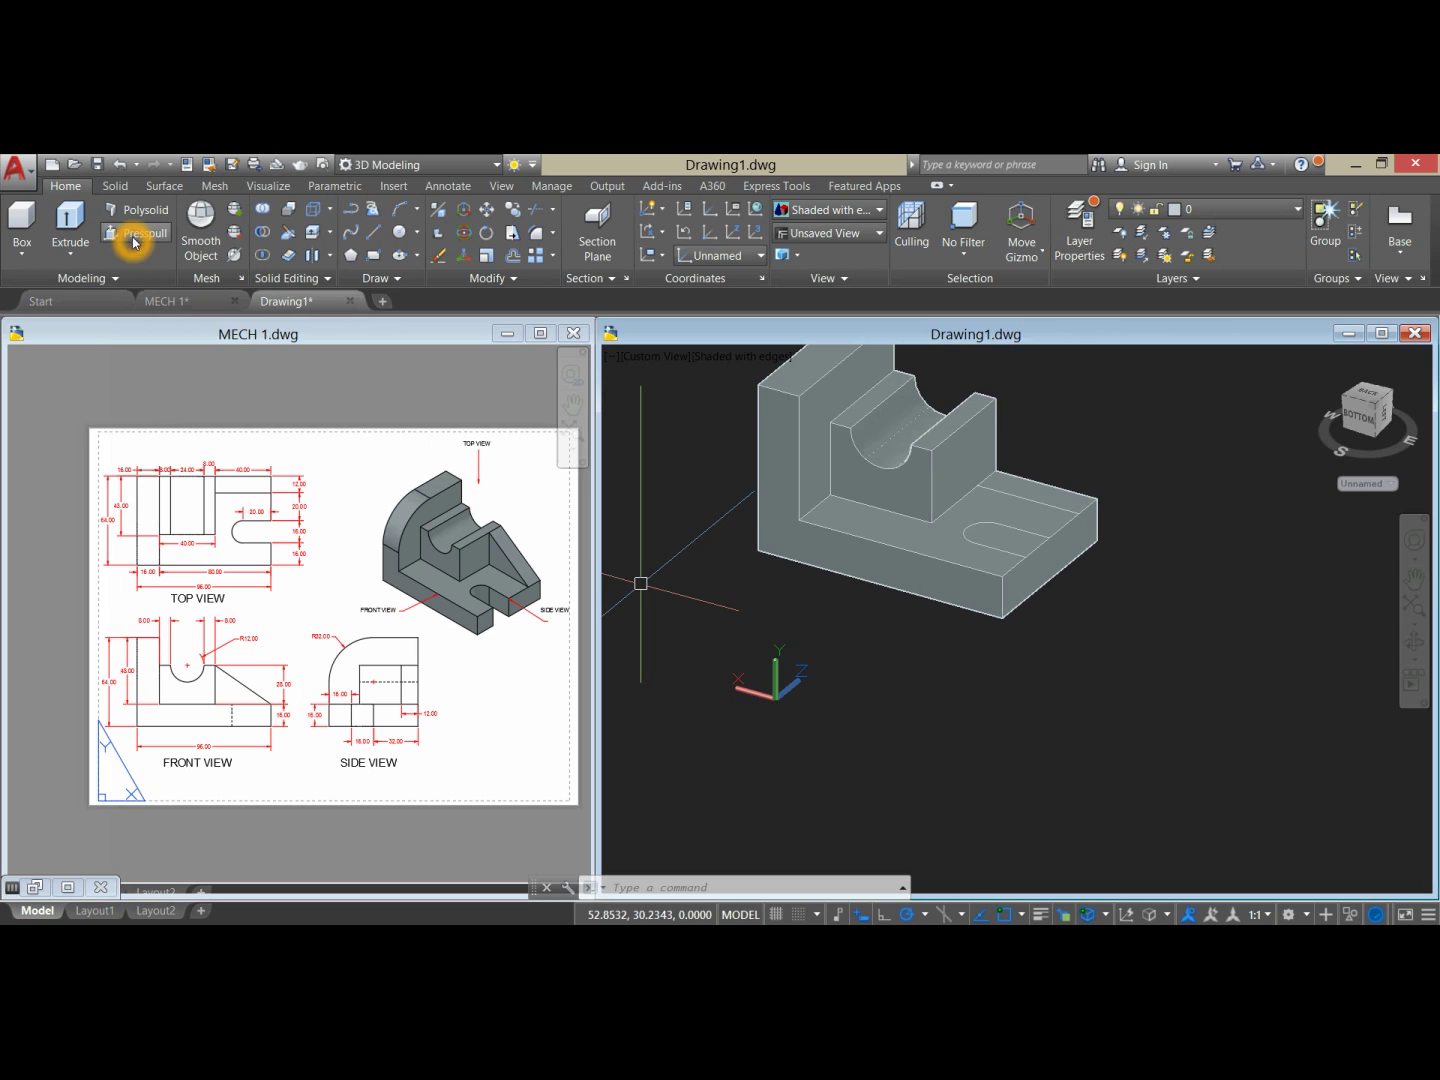
pyautogui.click(1015, 528)
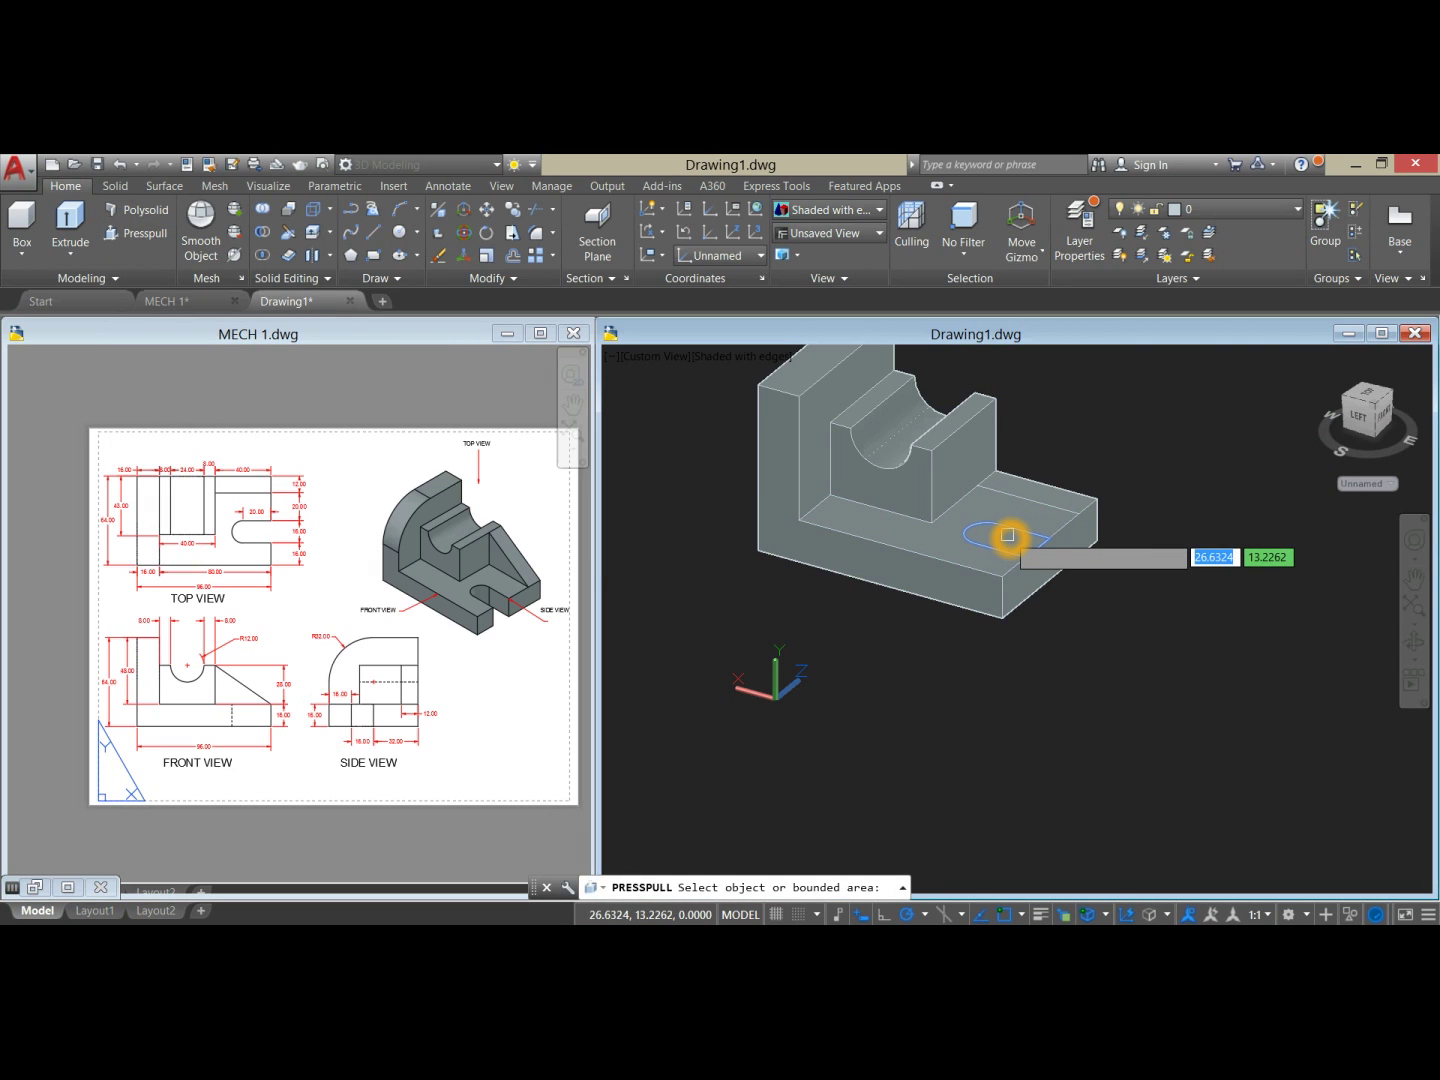
pyautogui.click(1008, 535)
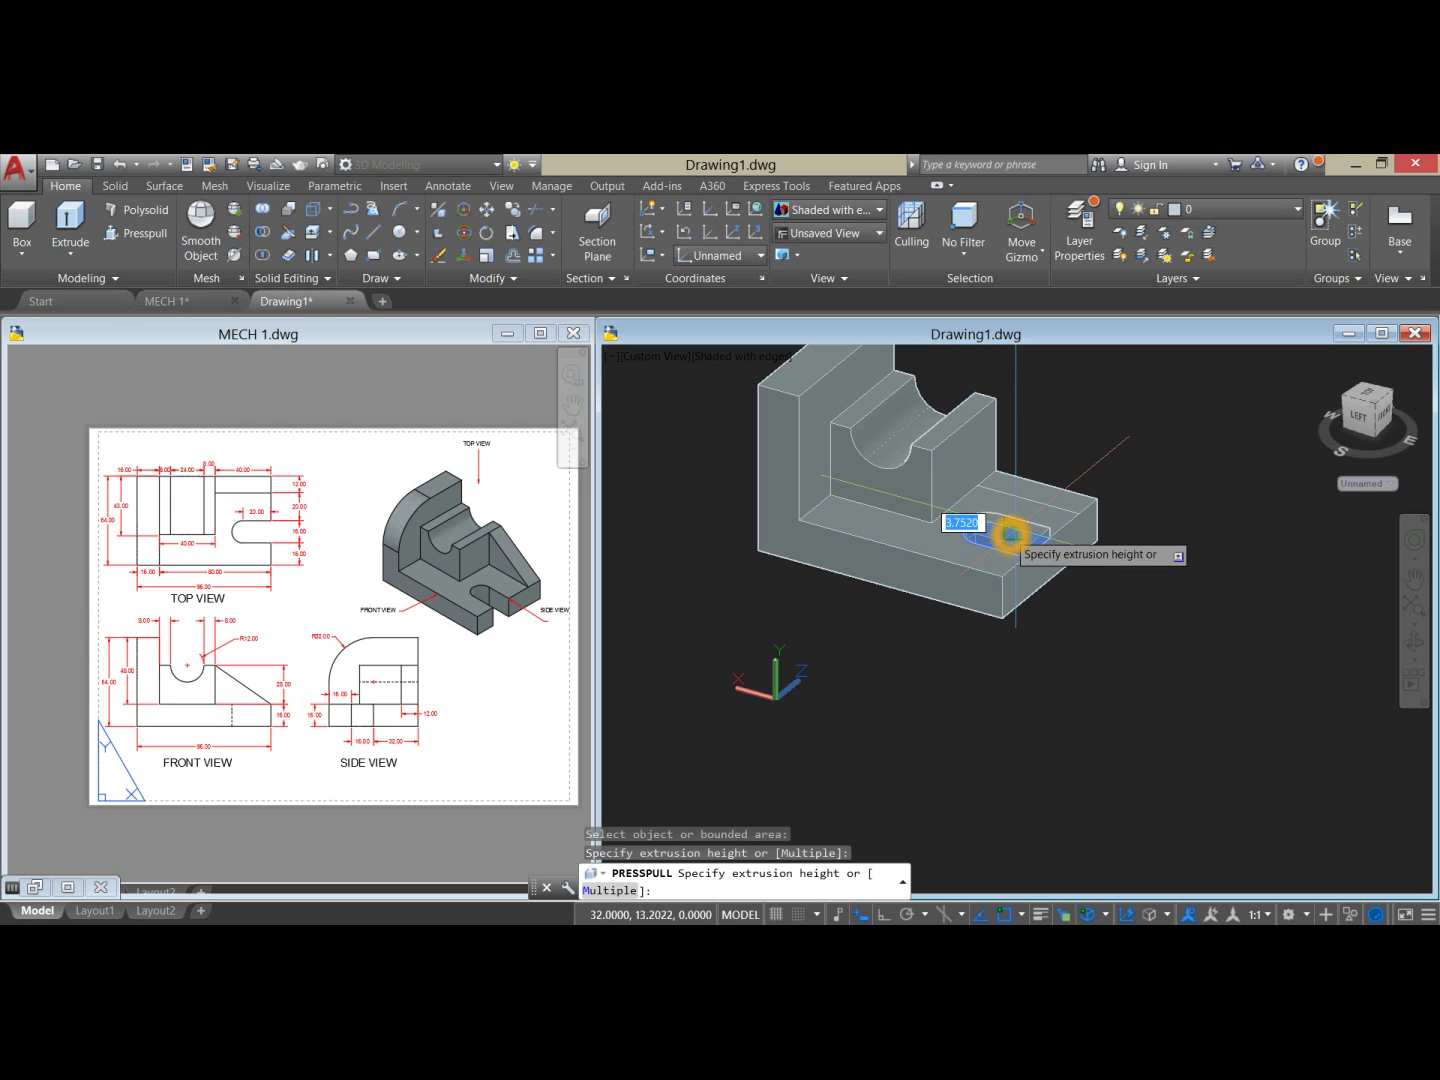
pyautogui.click(1000, 770)
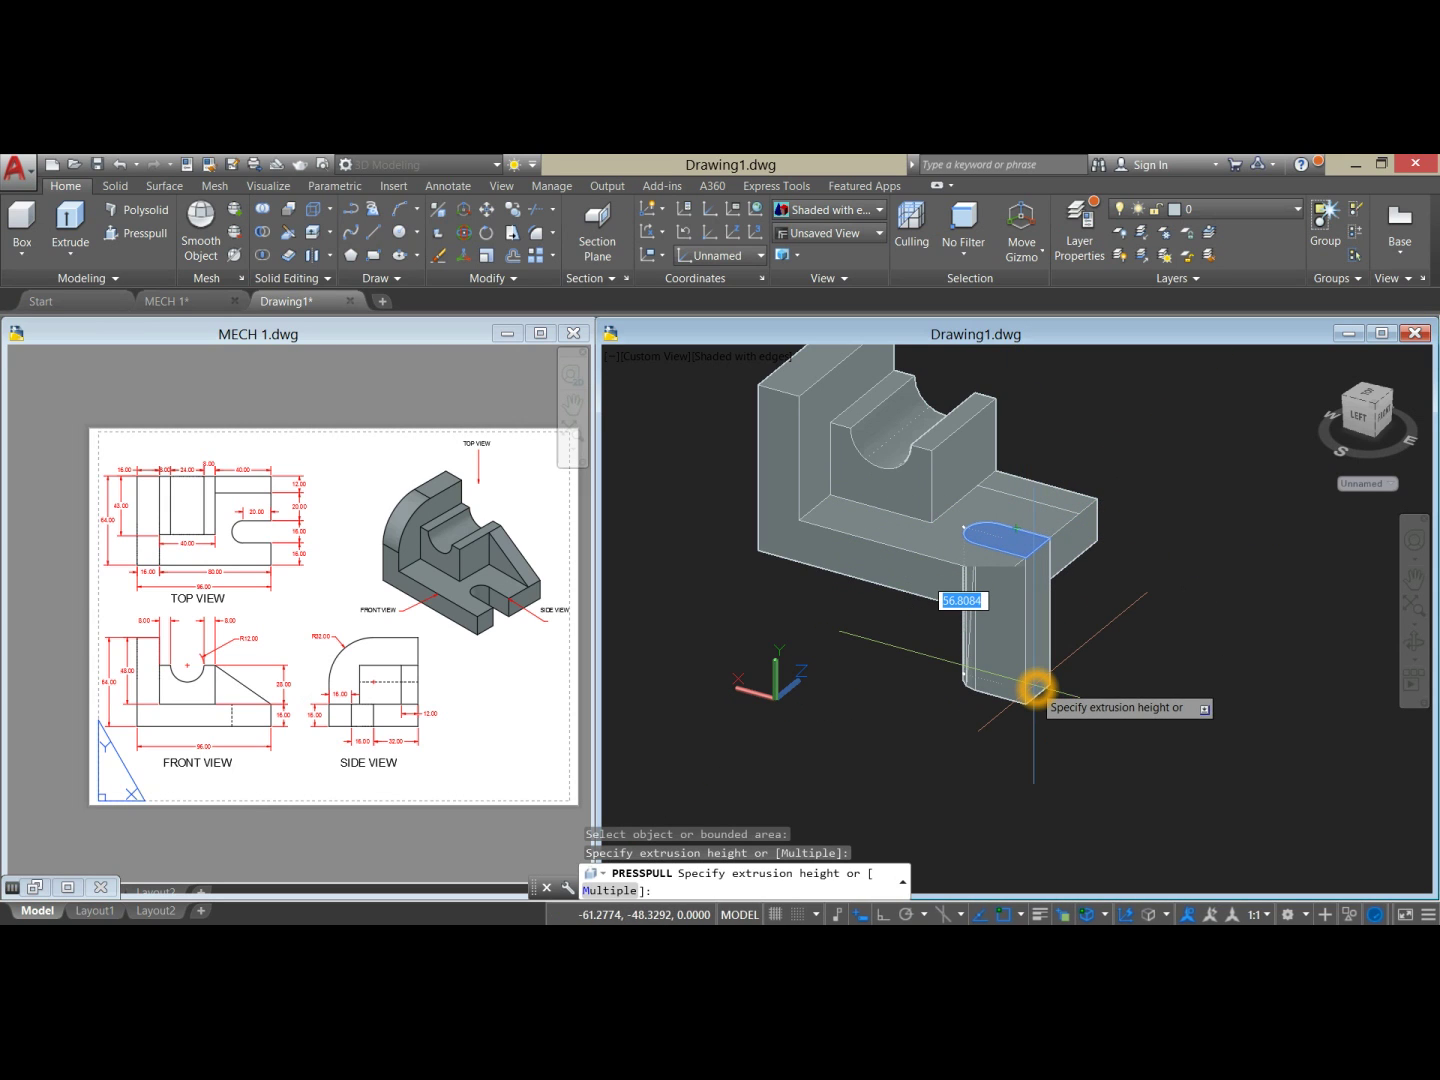
pyautogui.click(1035, 688)
pyautogui.press('Return')
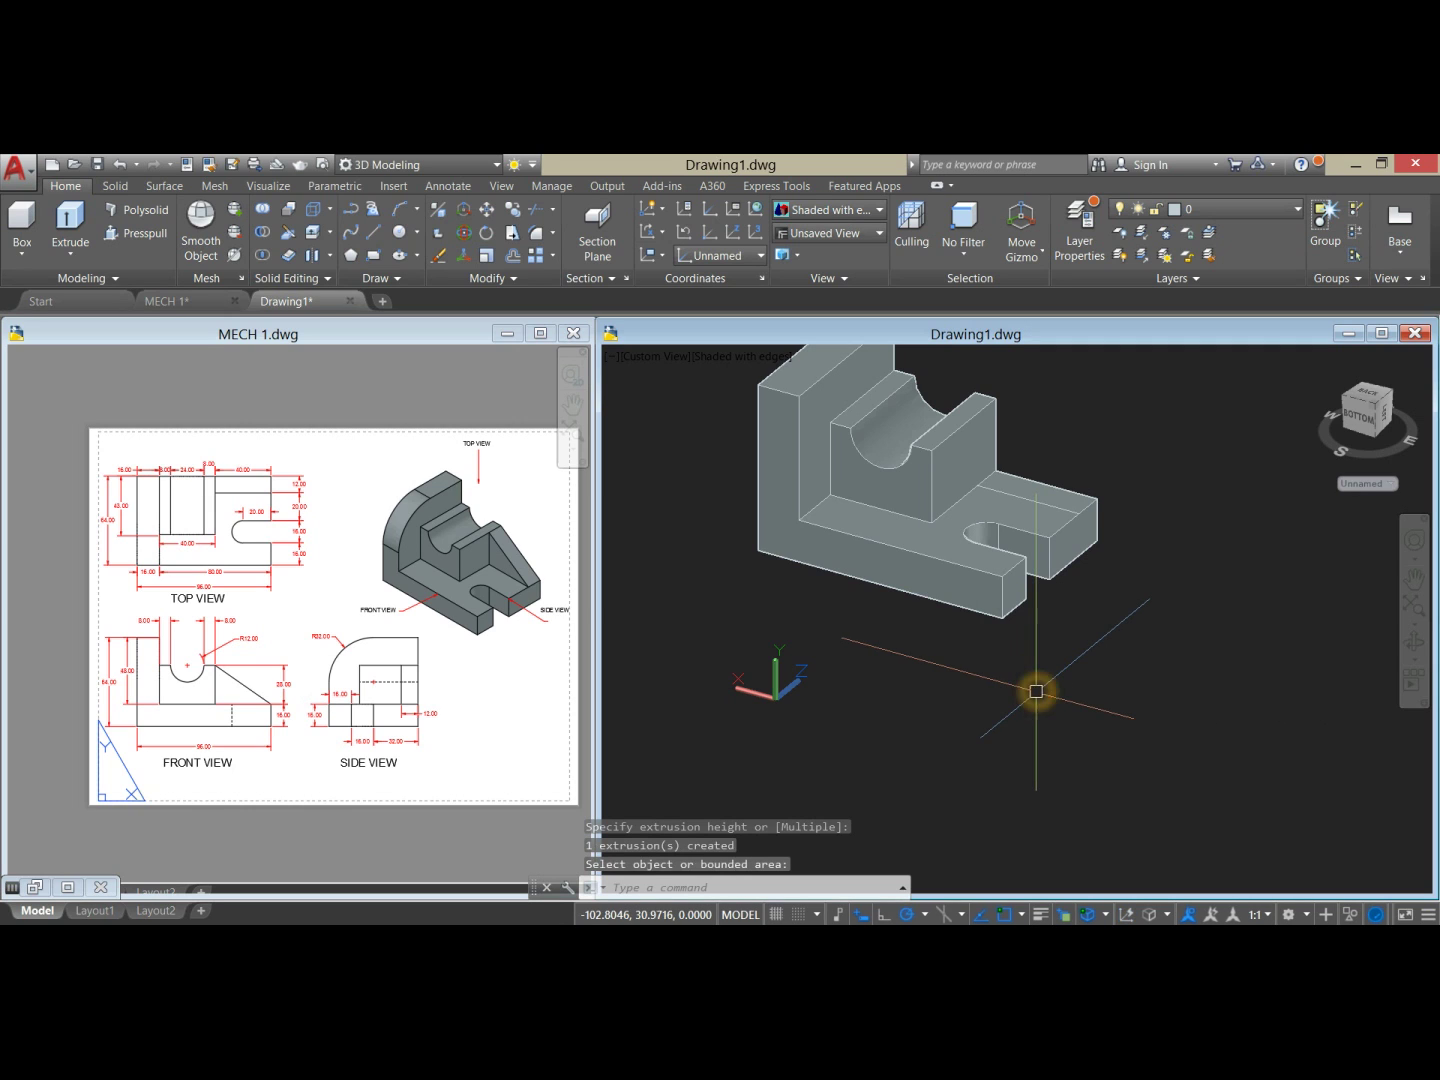
pyautogui.moveTo(1096, 505); pyautogui.dragTo(1046, 529, button='middle')
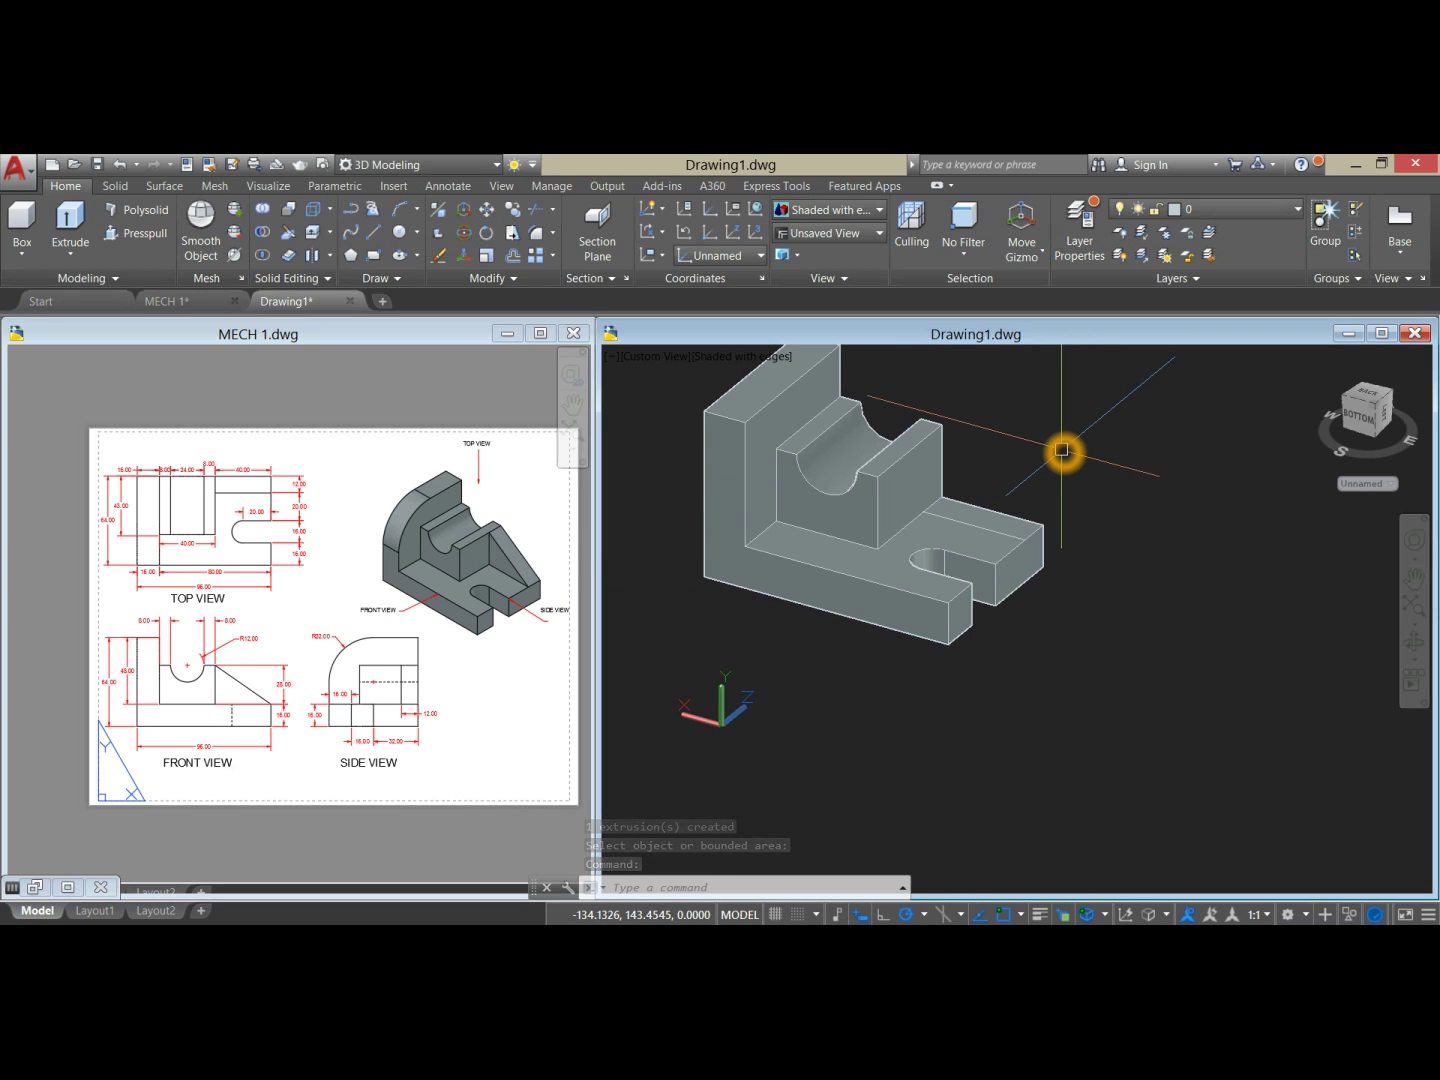
# Step: Draw the three-line triangular rib outline between the back wall and the base
pyautogui.write('l')
pyautogui.press('Return')
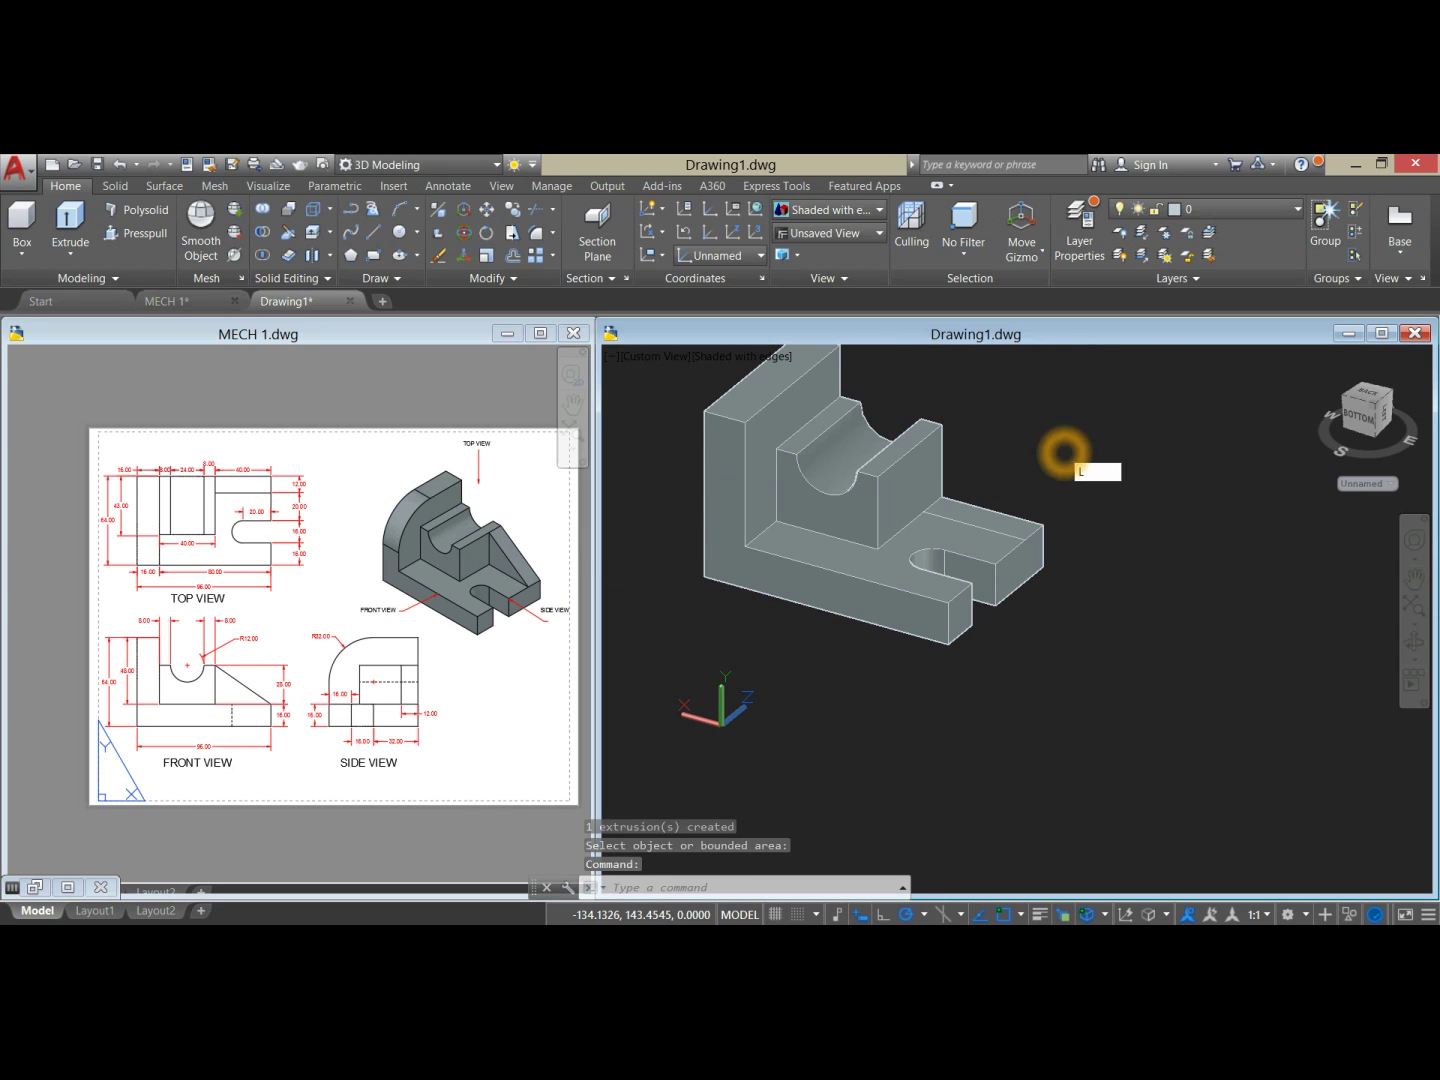
pyautogui.click(940, 424)
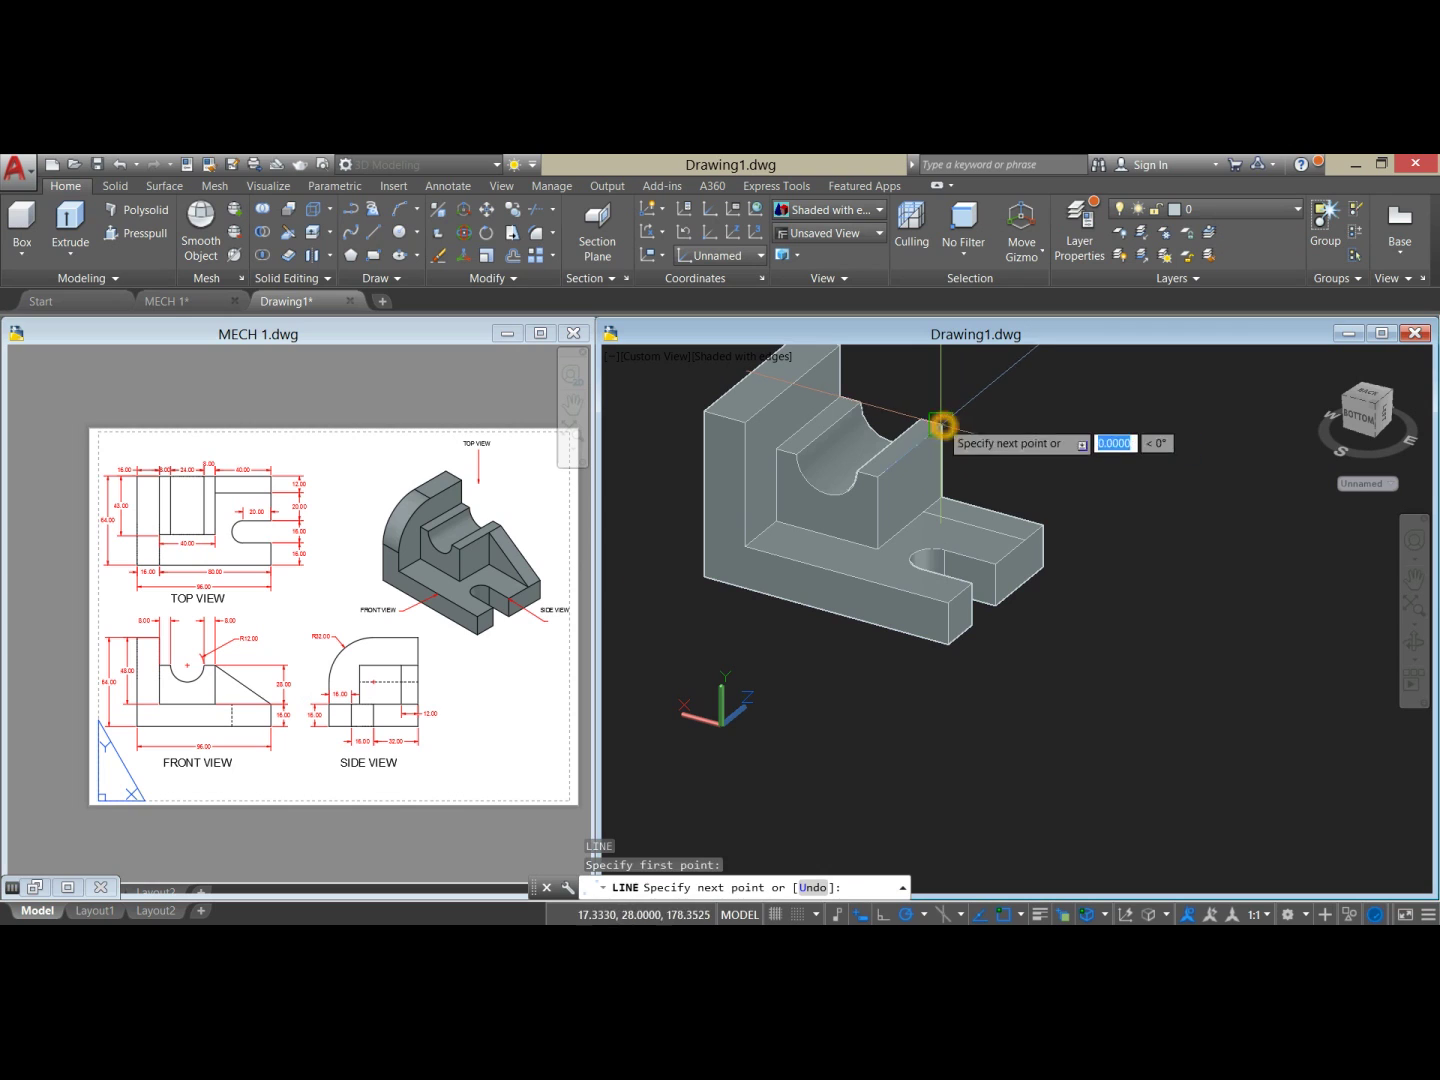
pyautogui.click(1049, 527)
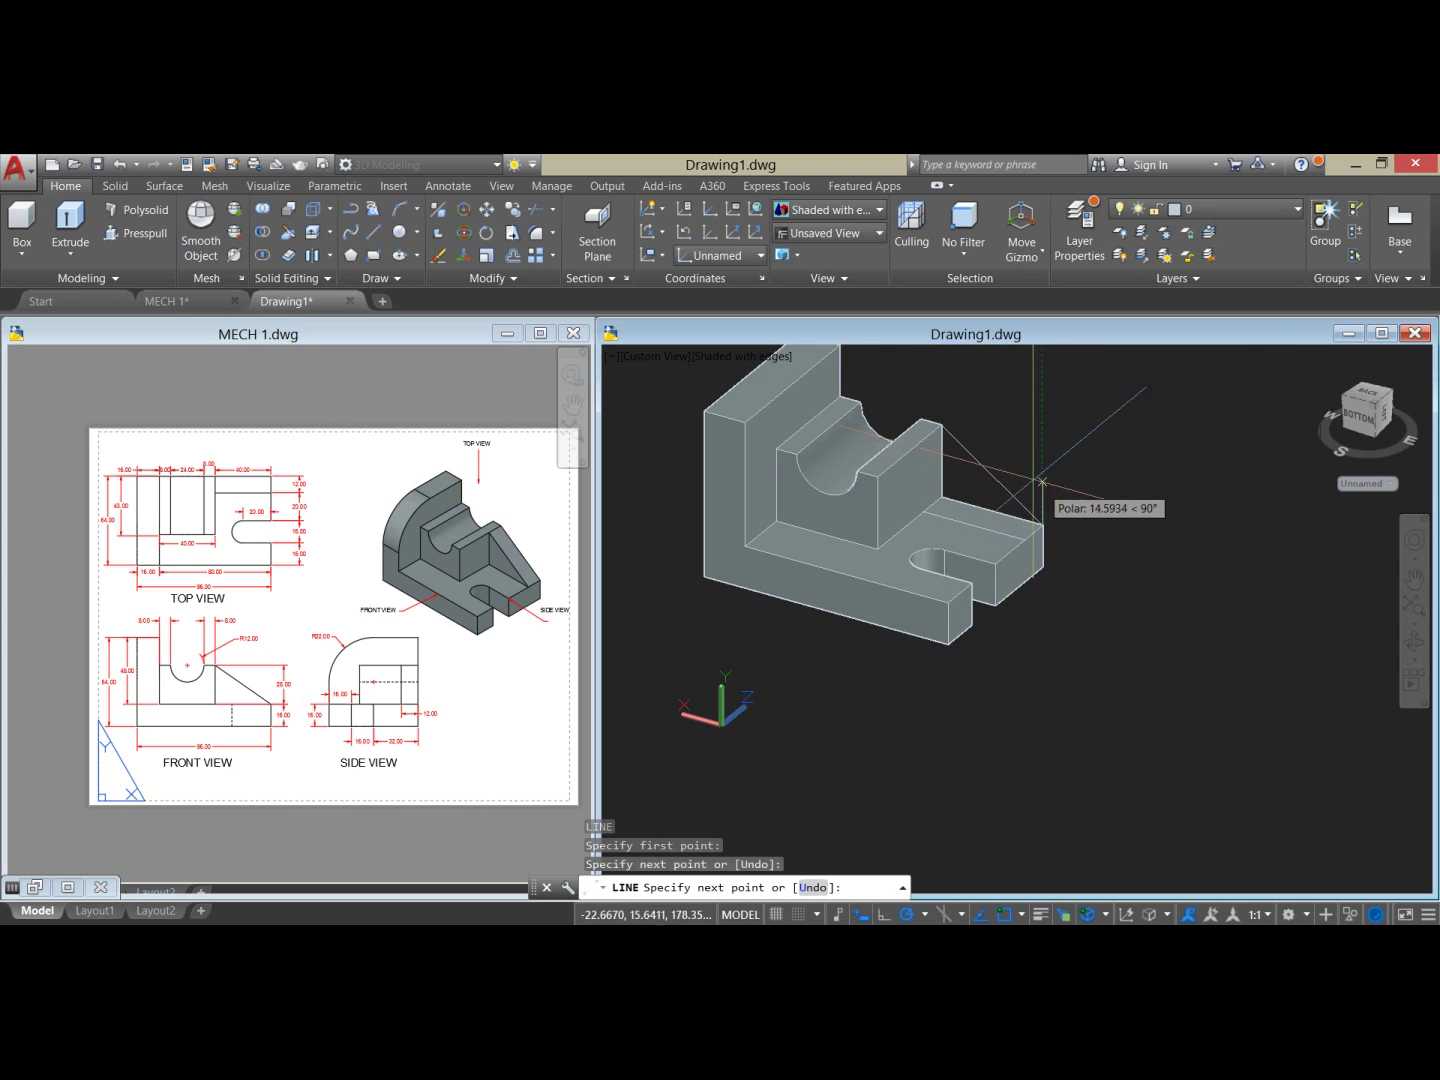
pyautogui.click(947, 494)
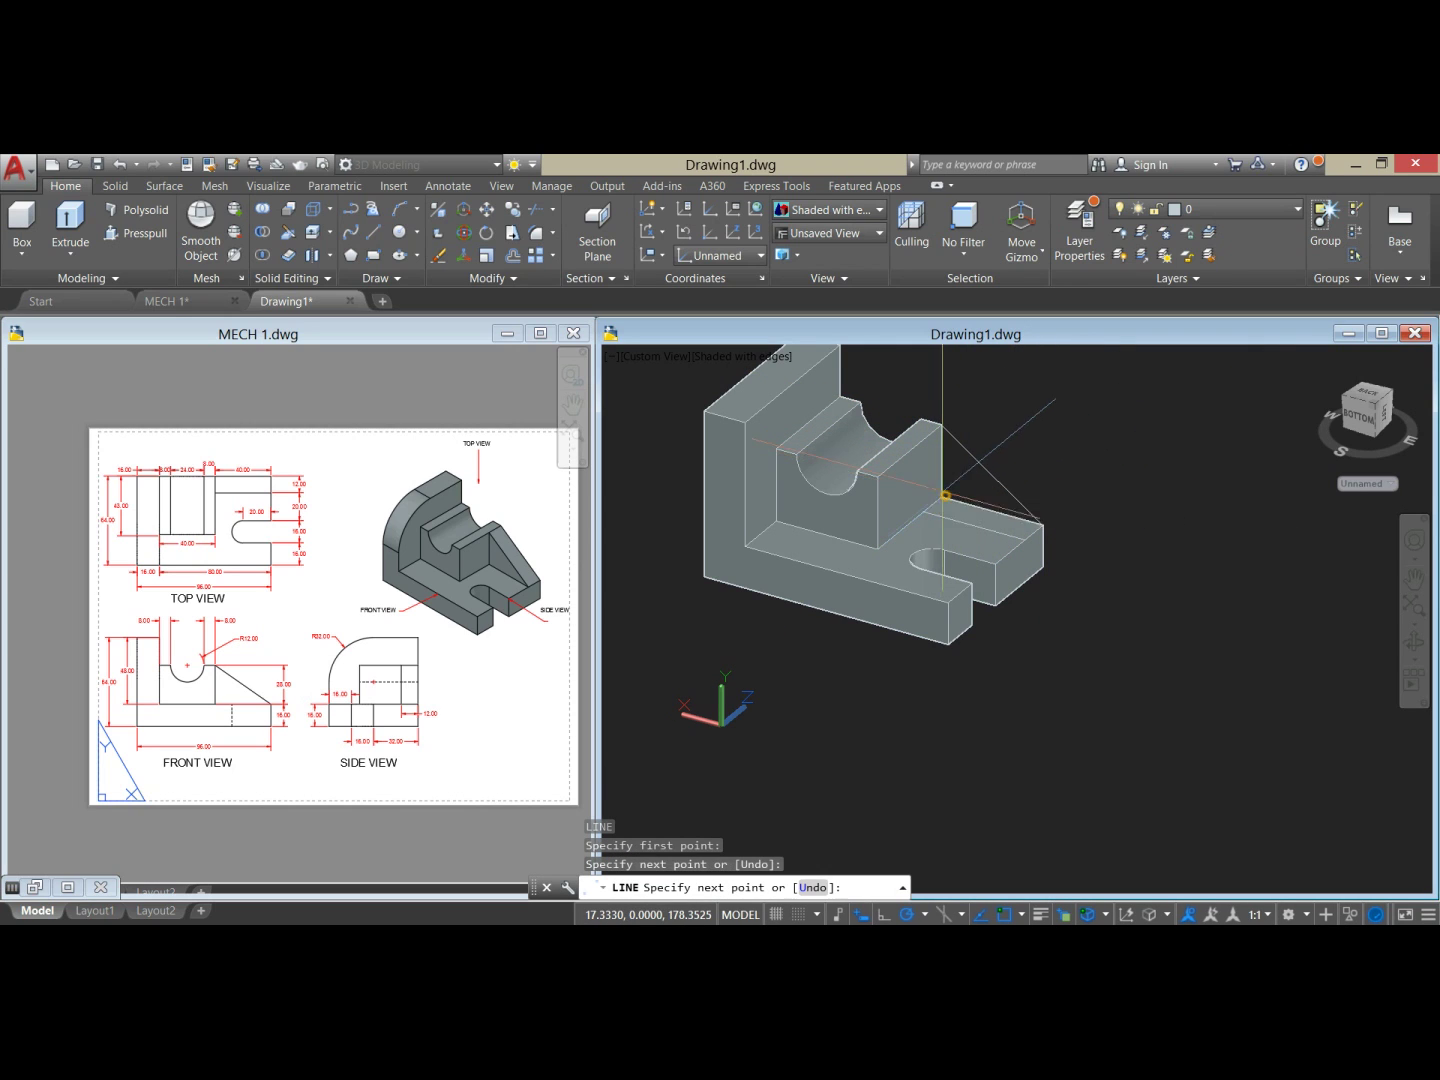
pyautogui.click(943, 425)
pyautogui.rightClick(988, 370)
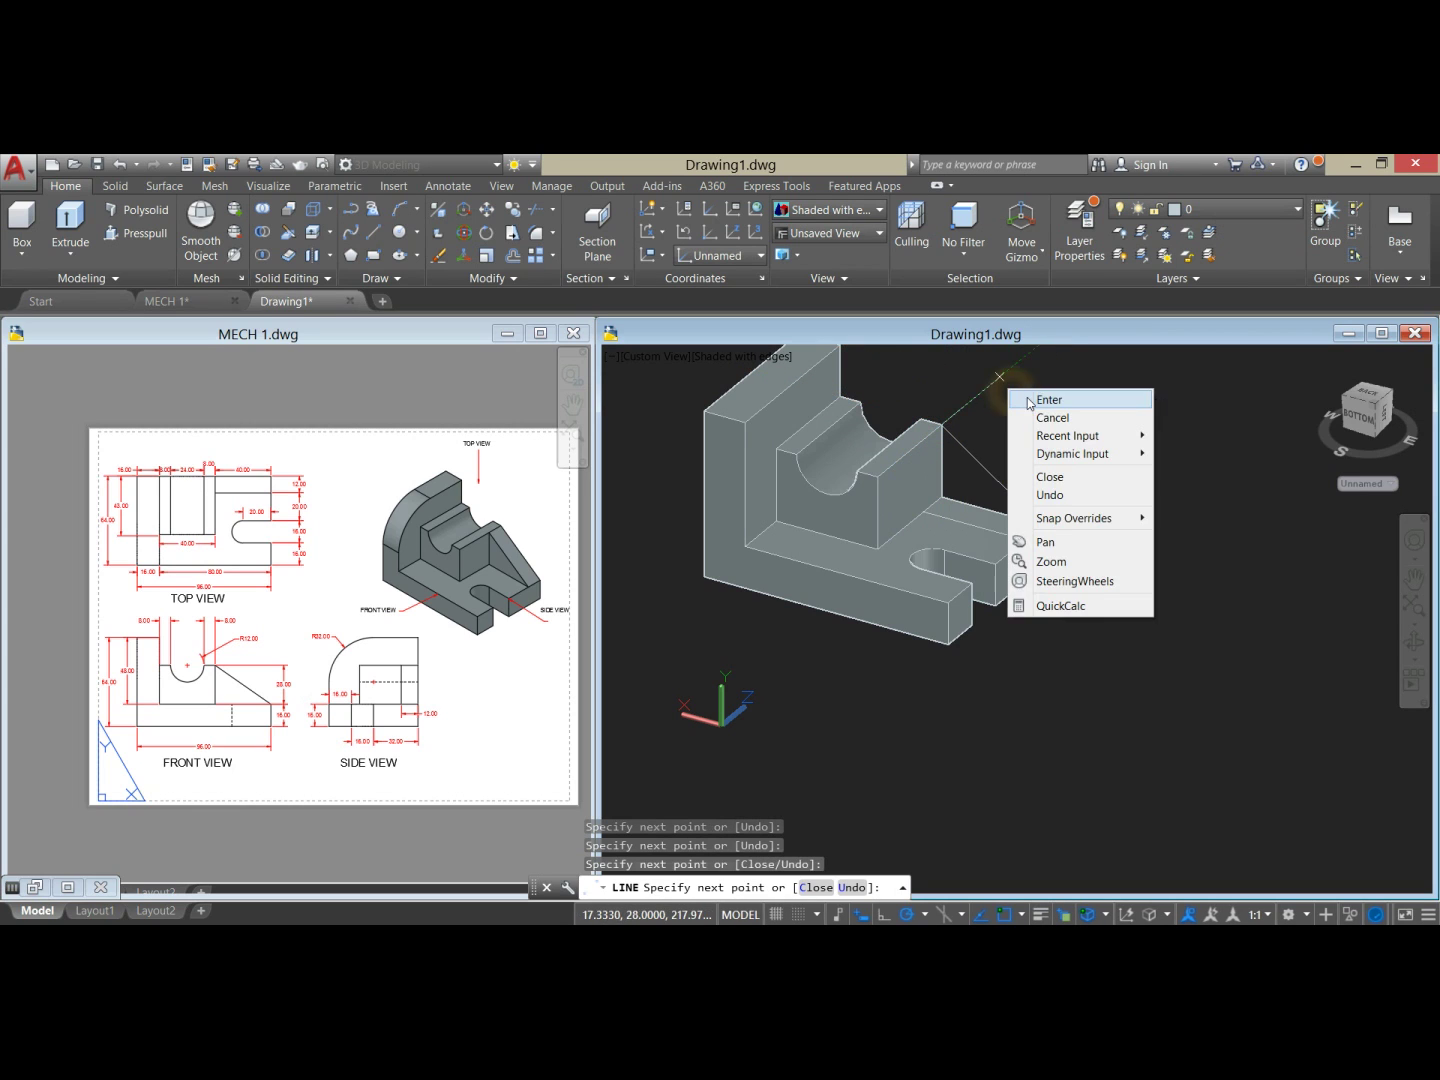
pyautogui.click(1008, 377)
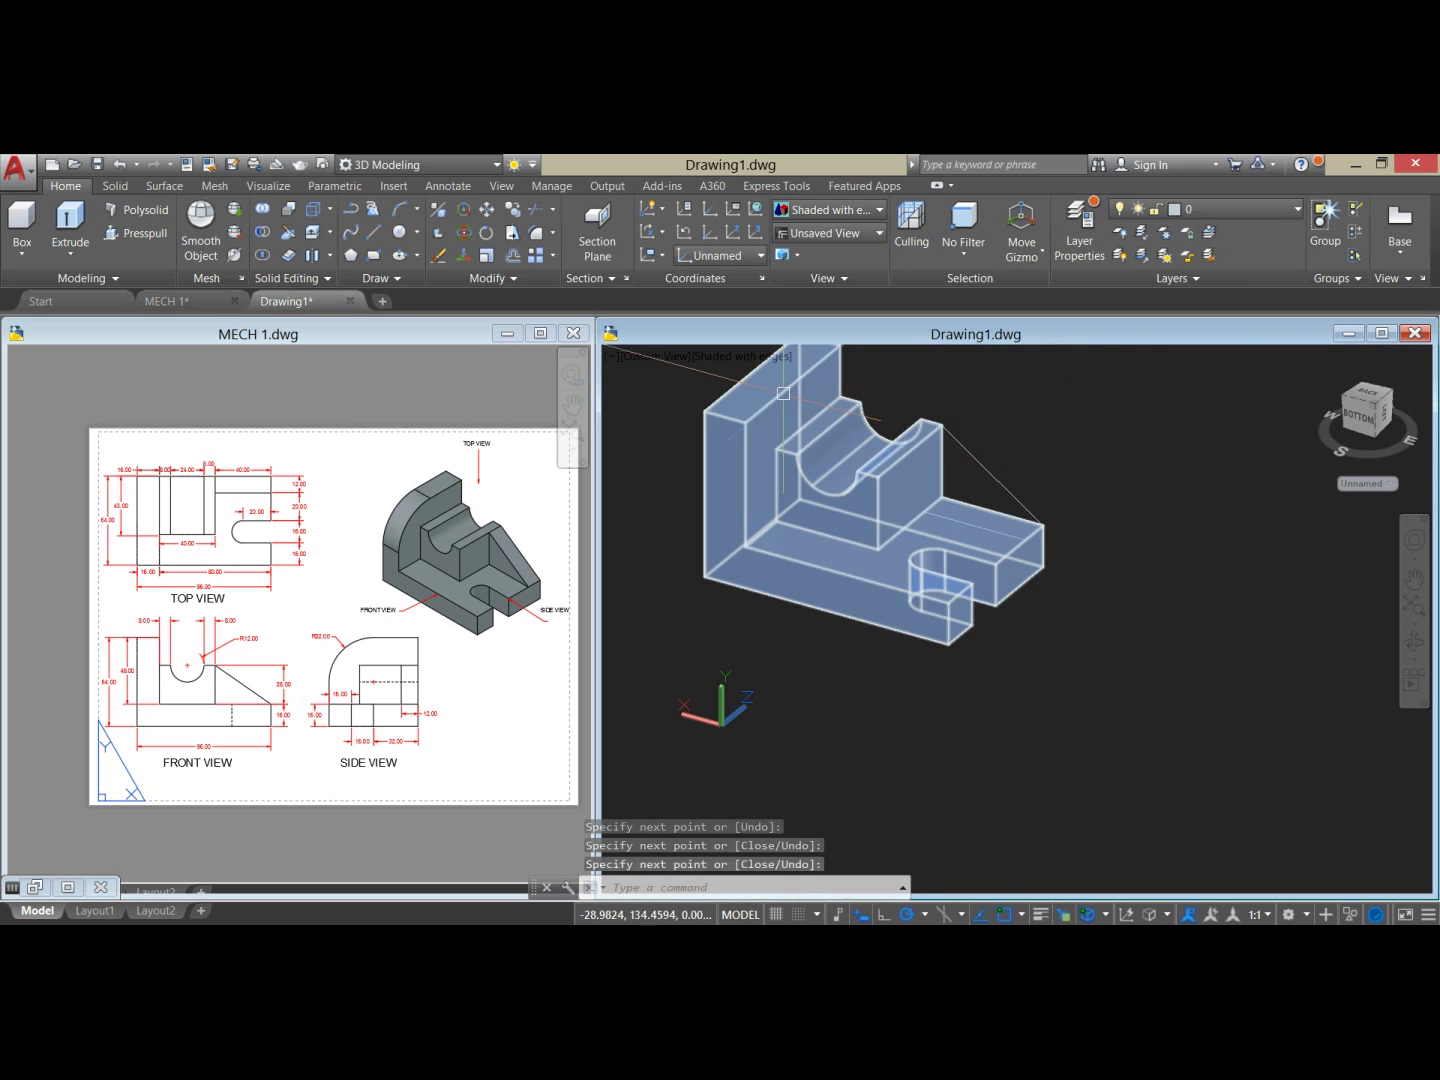
# Step: In 2D Wireframe, join the triangle's vertical, lower and diagonal edges into one polyline
pyautogui.click(718, 360)
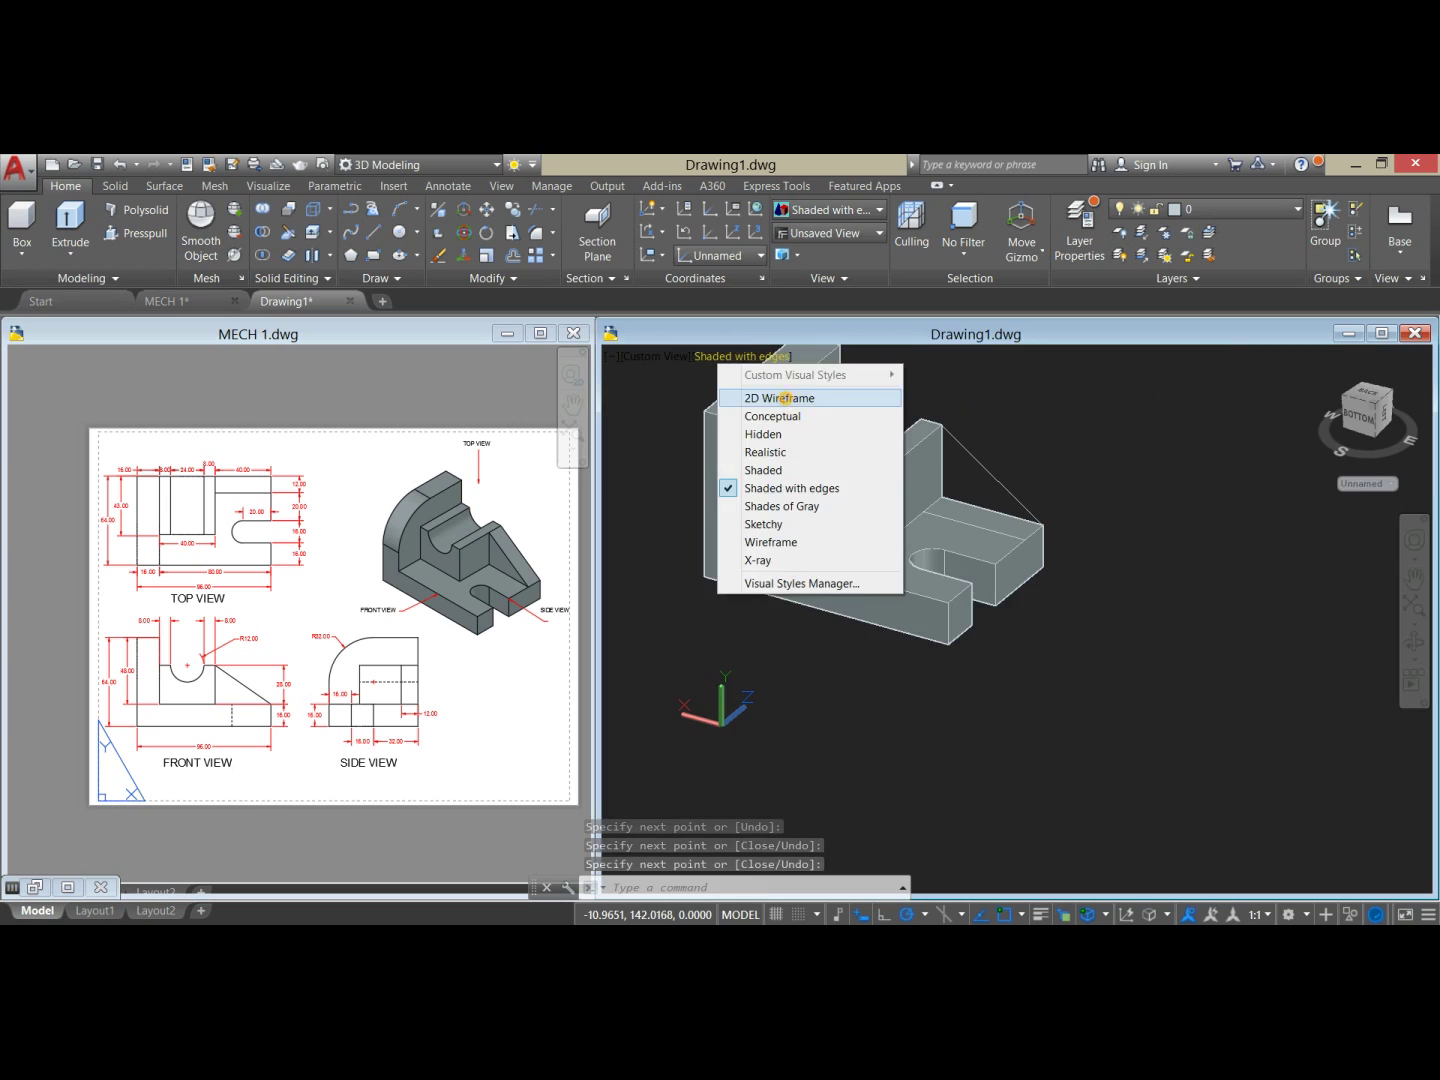
pyautogui.click(770, 399)
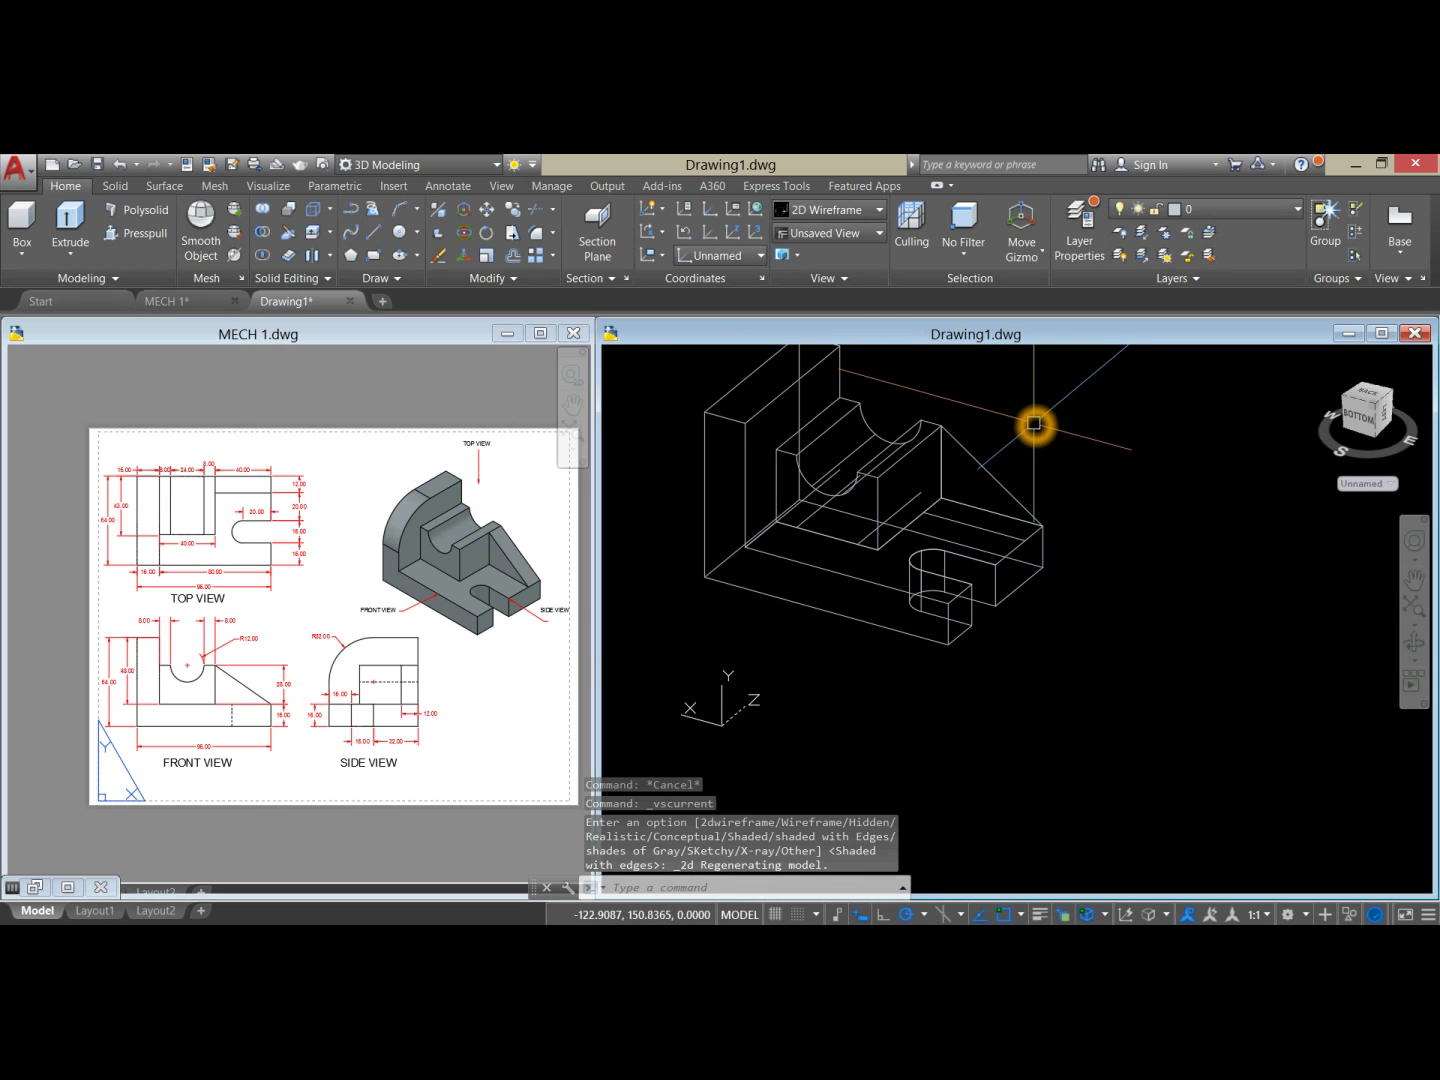
pyautogui.write('J')
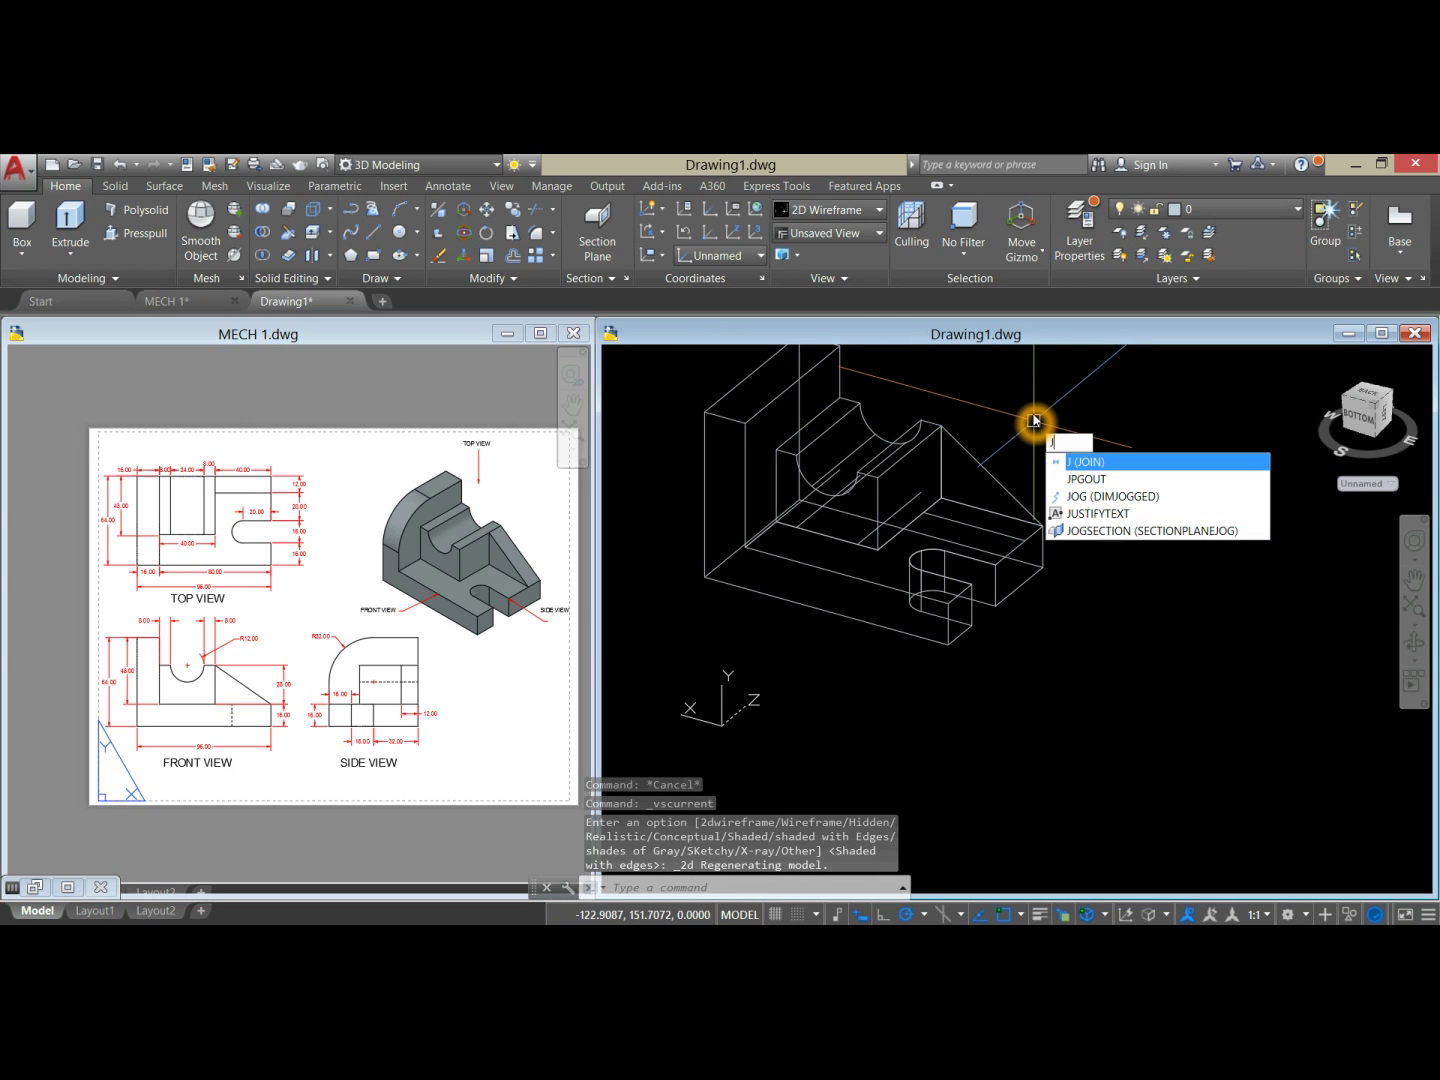
pyautogui.press('Return')
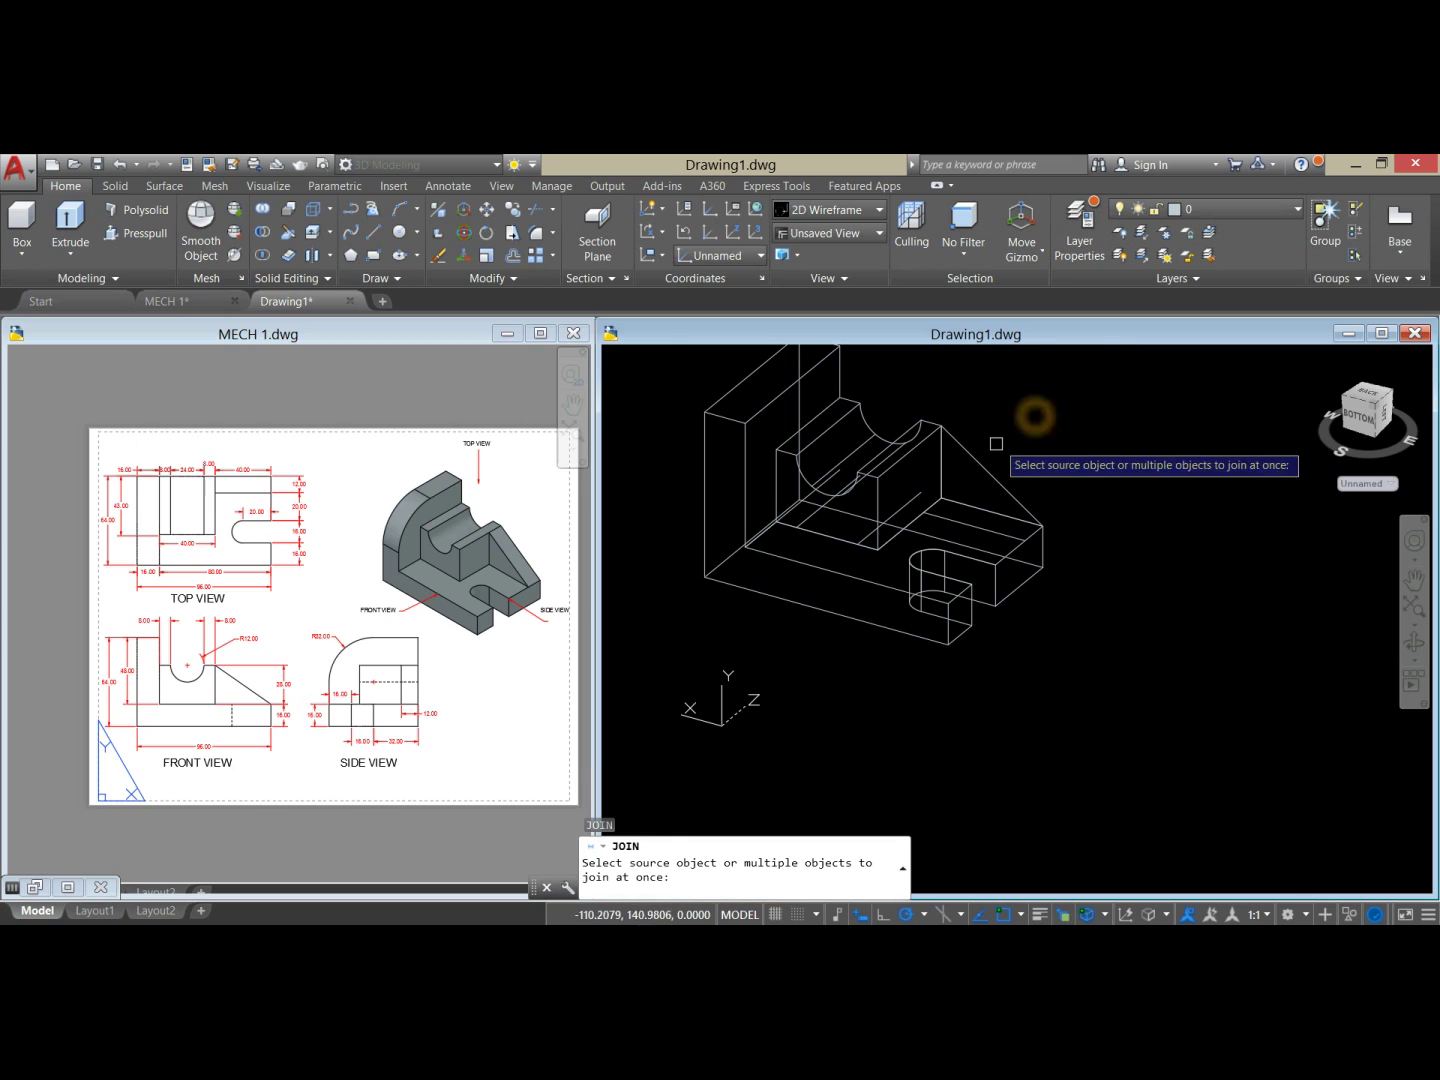
pyautogui.click(947, 469)
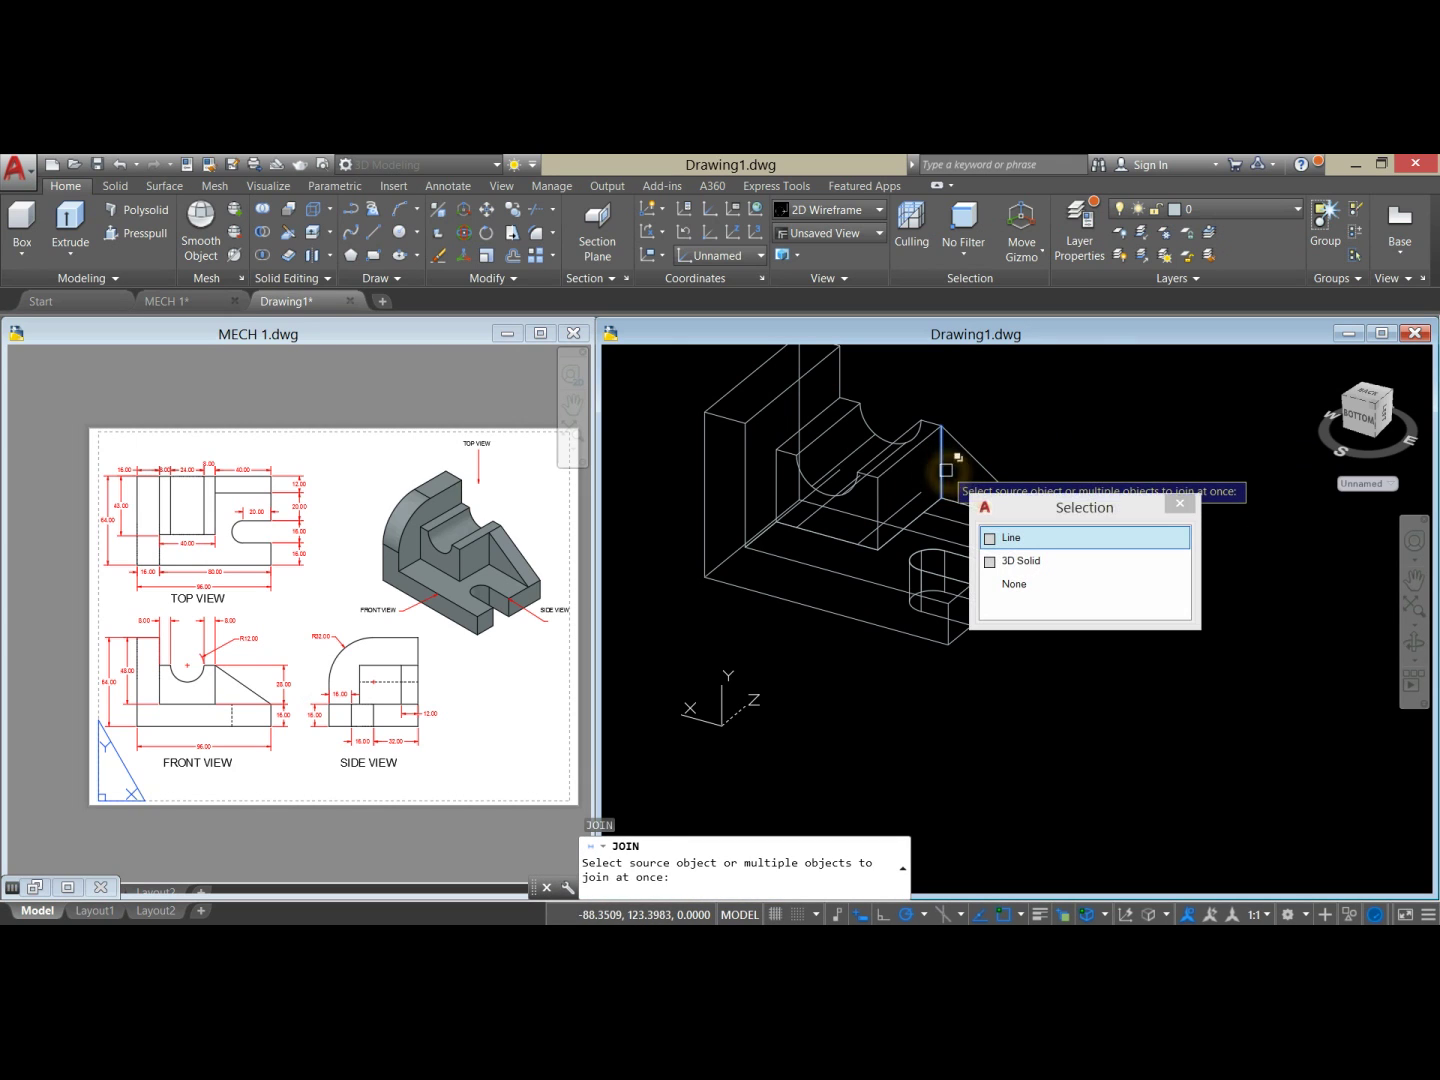
pyautogui.click(1033, 547)
pyautogui.click(984, 510)
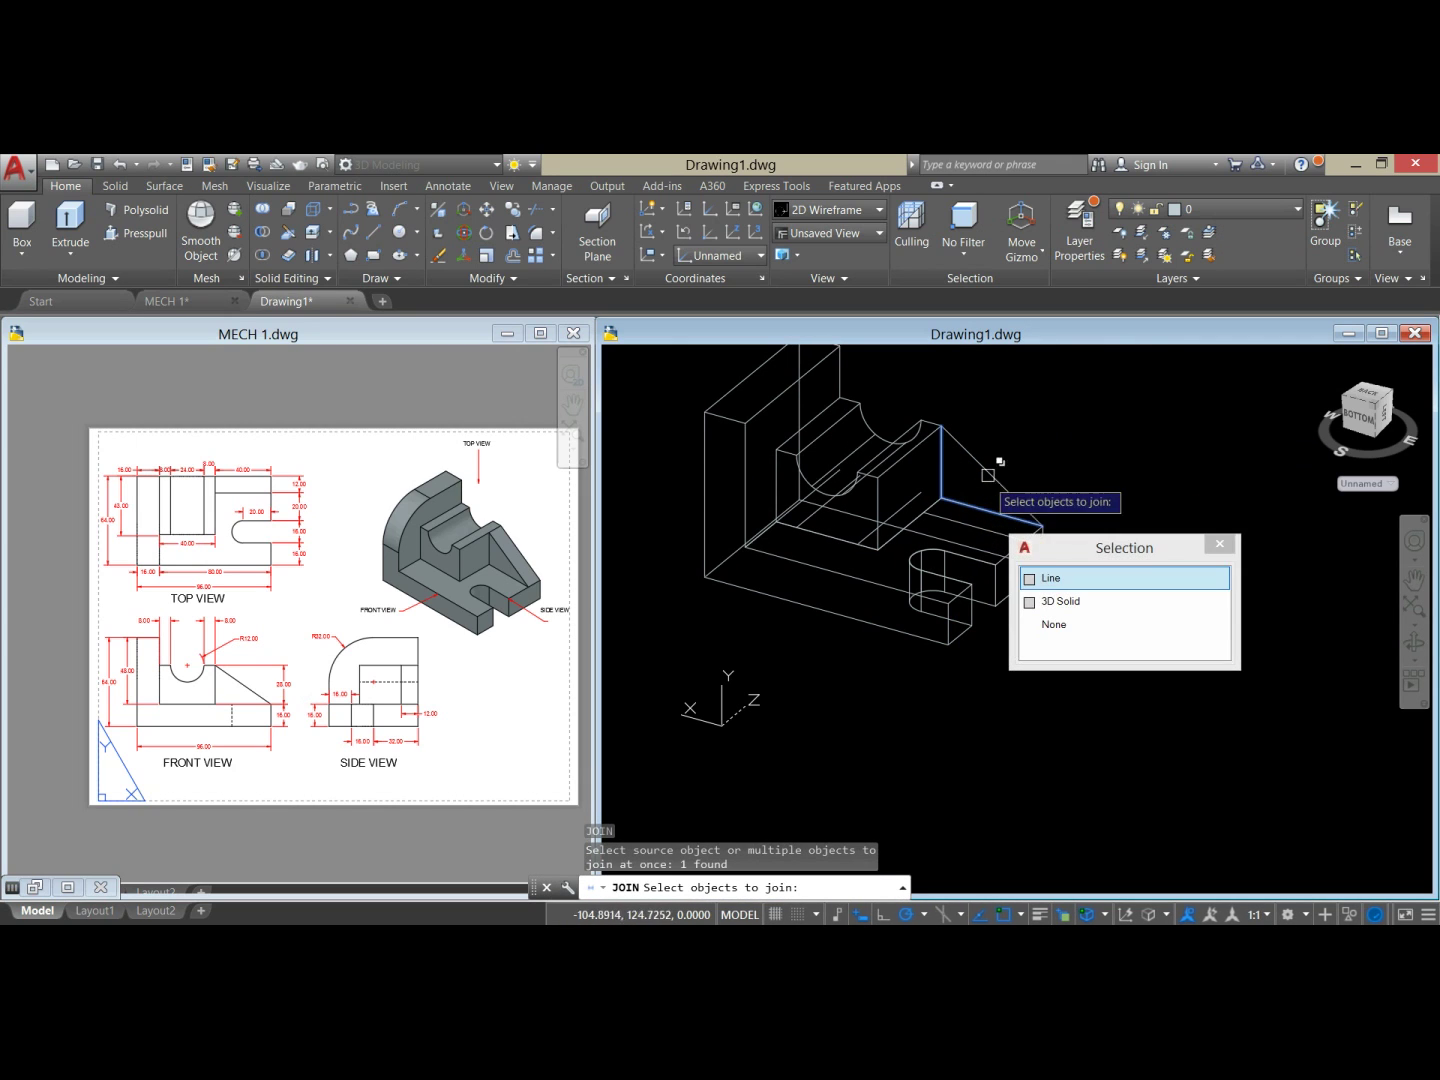
pyautogui.click(988, 468)
pyautogui.press('Return')
# Step: Check the joined triangle polyline and restore the Shaded with Edges visual style
pyautogui.click(990, 468)
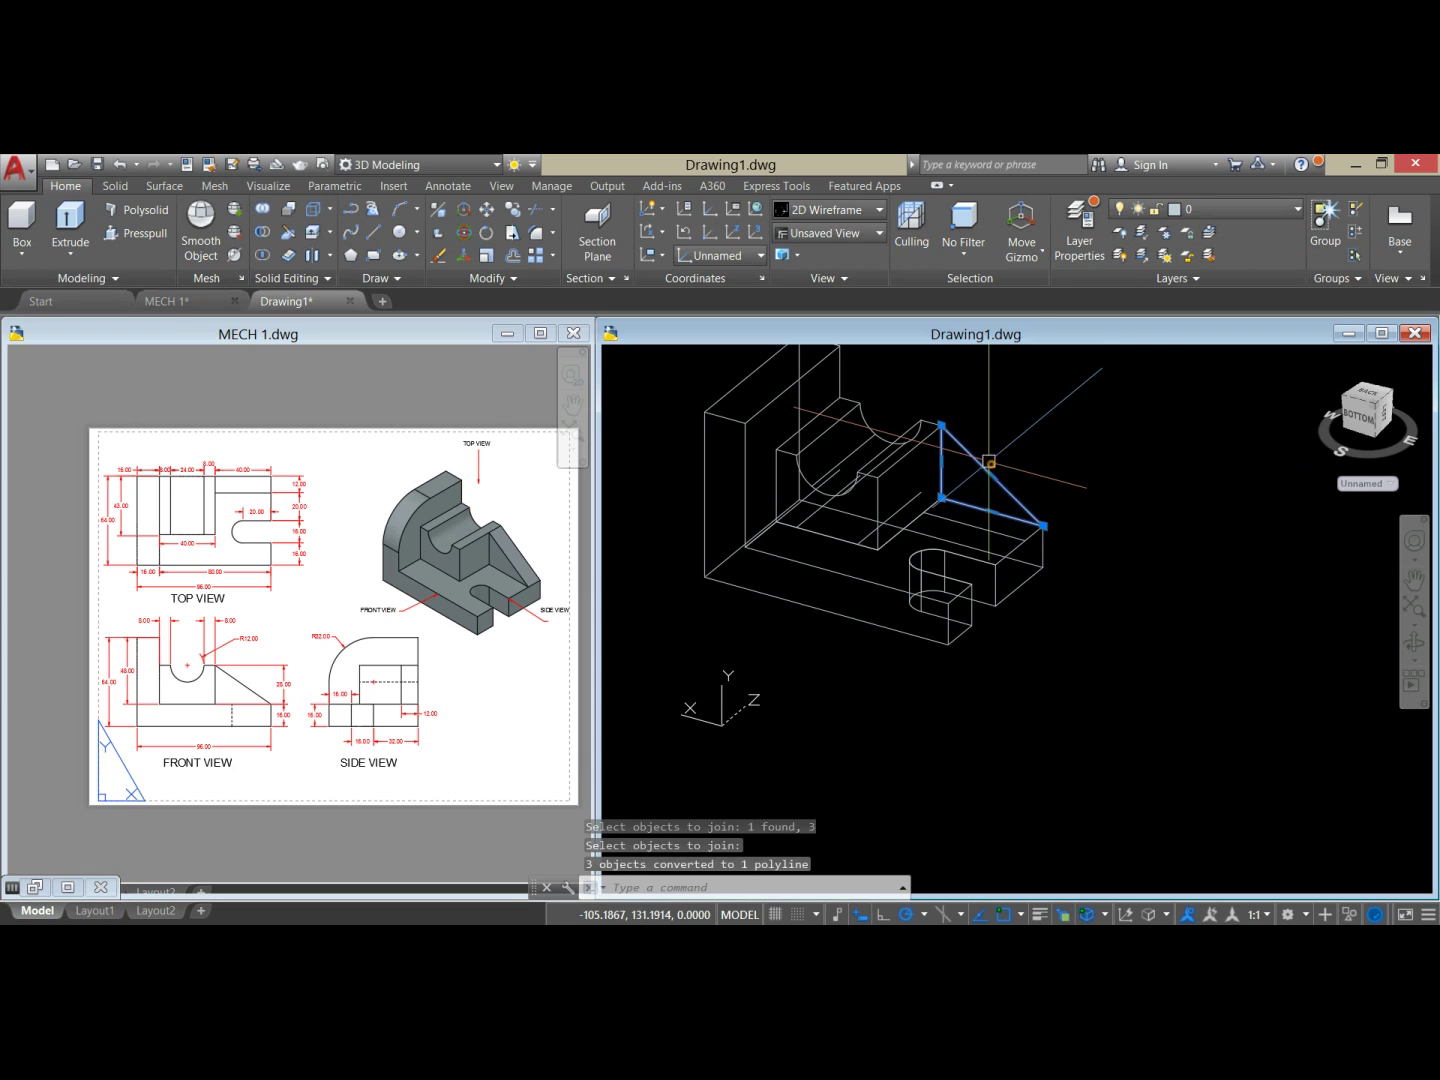
pyautogui.press('Escape')
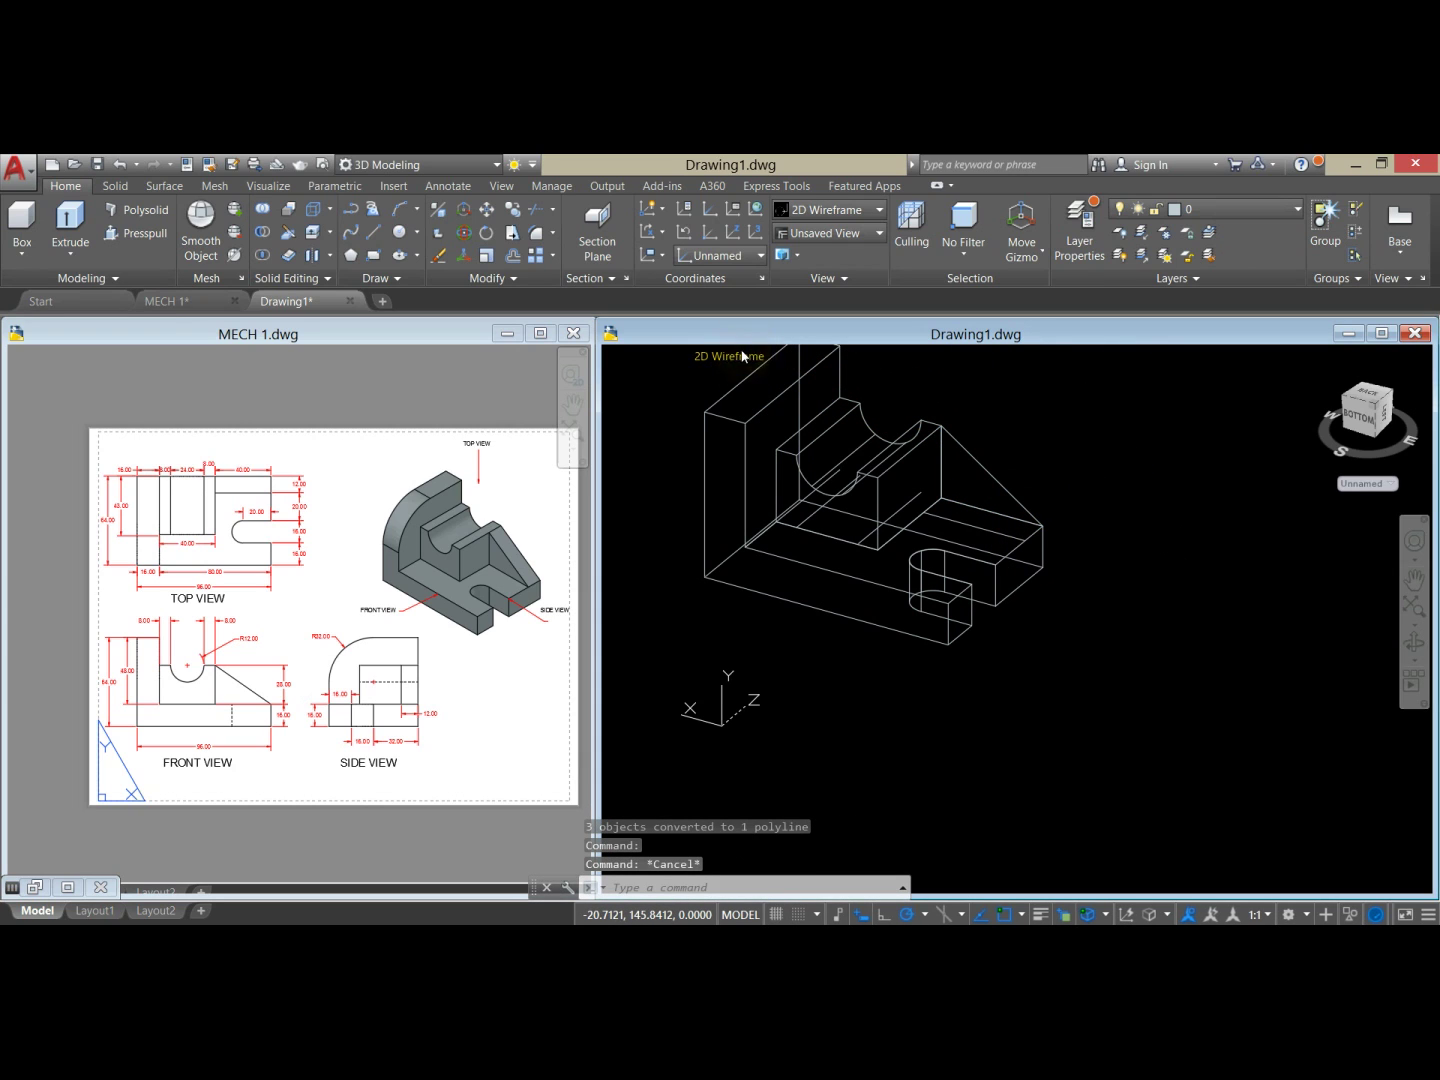
pyautogui.click(743, 355)
pyautogui.click(790, 487)
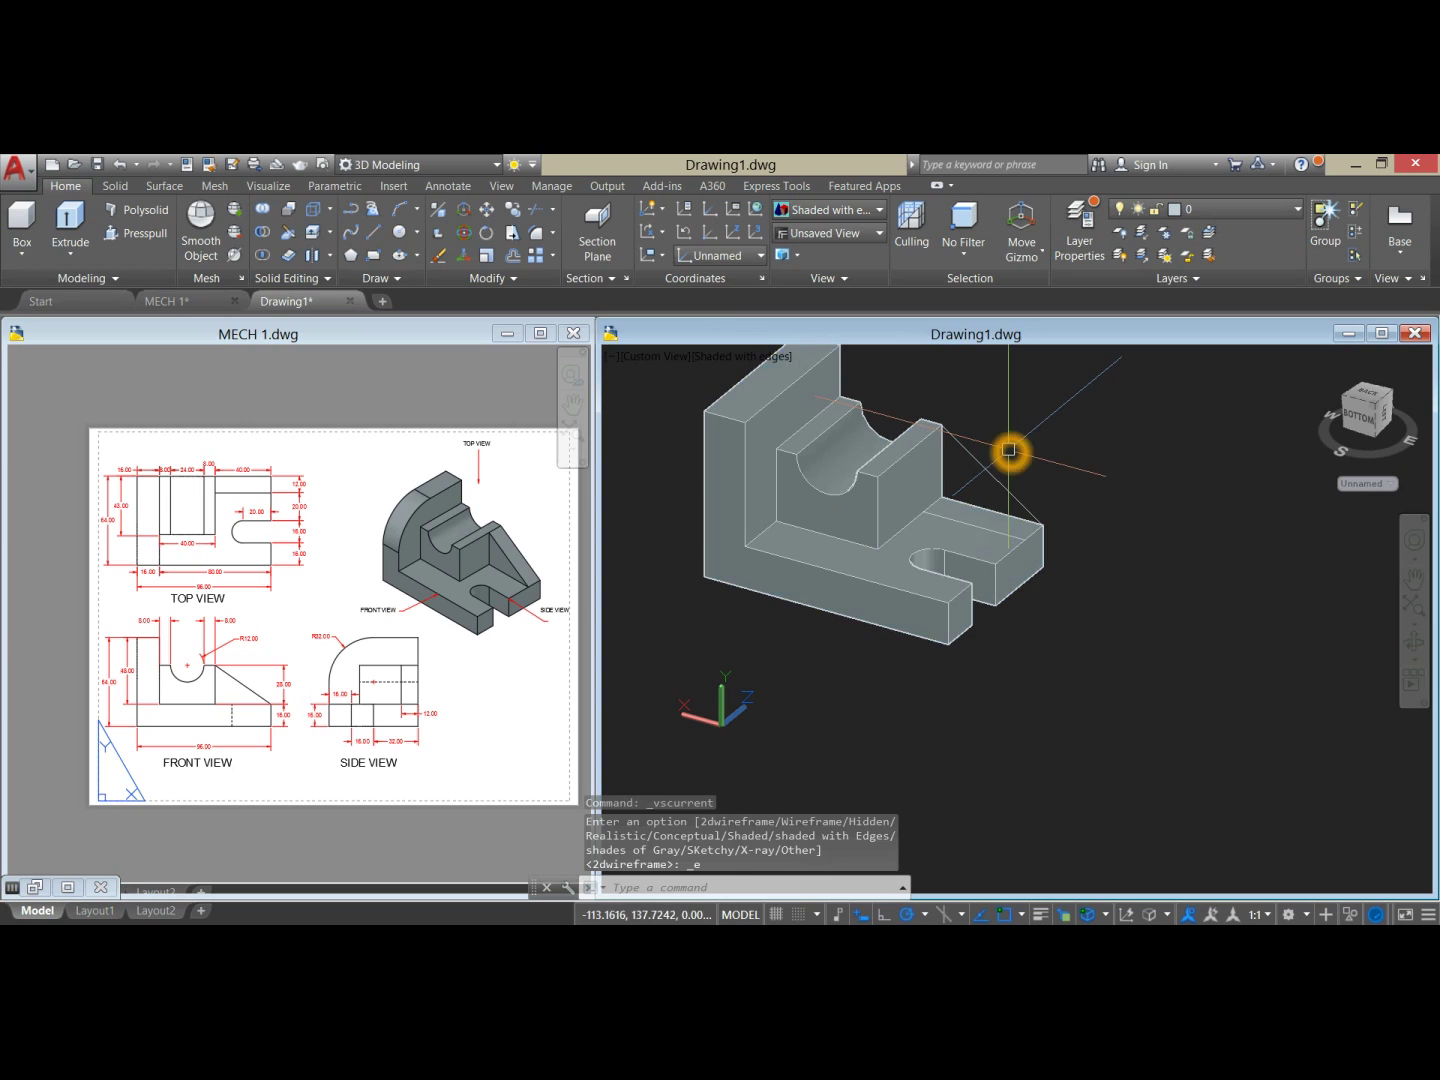
# Step: Extrude the triangle polyline into a sloped rib ending at the base edge endpoint
pyautogui.click(990, 470)
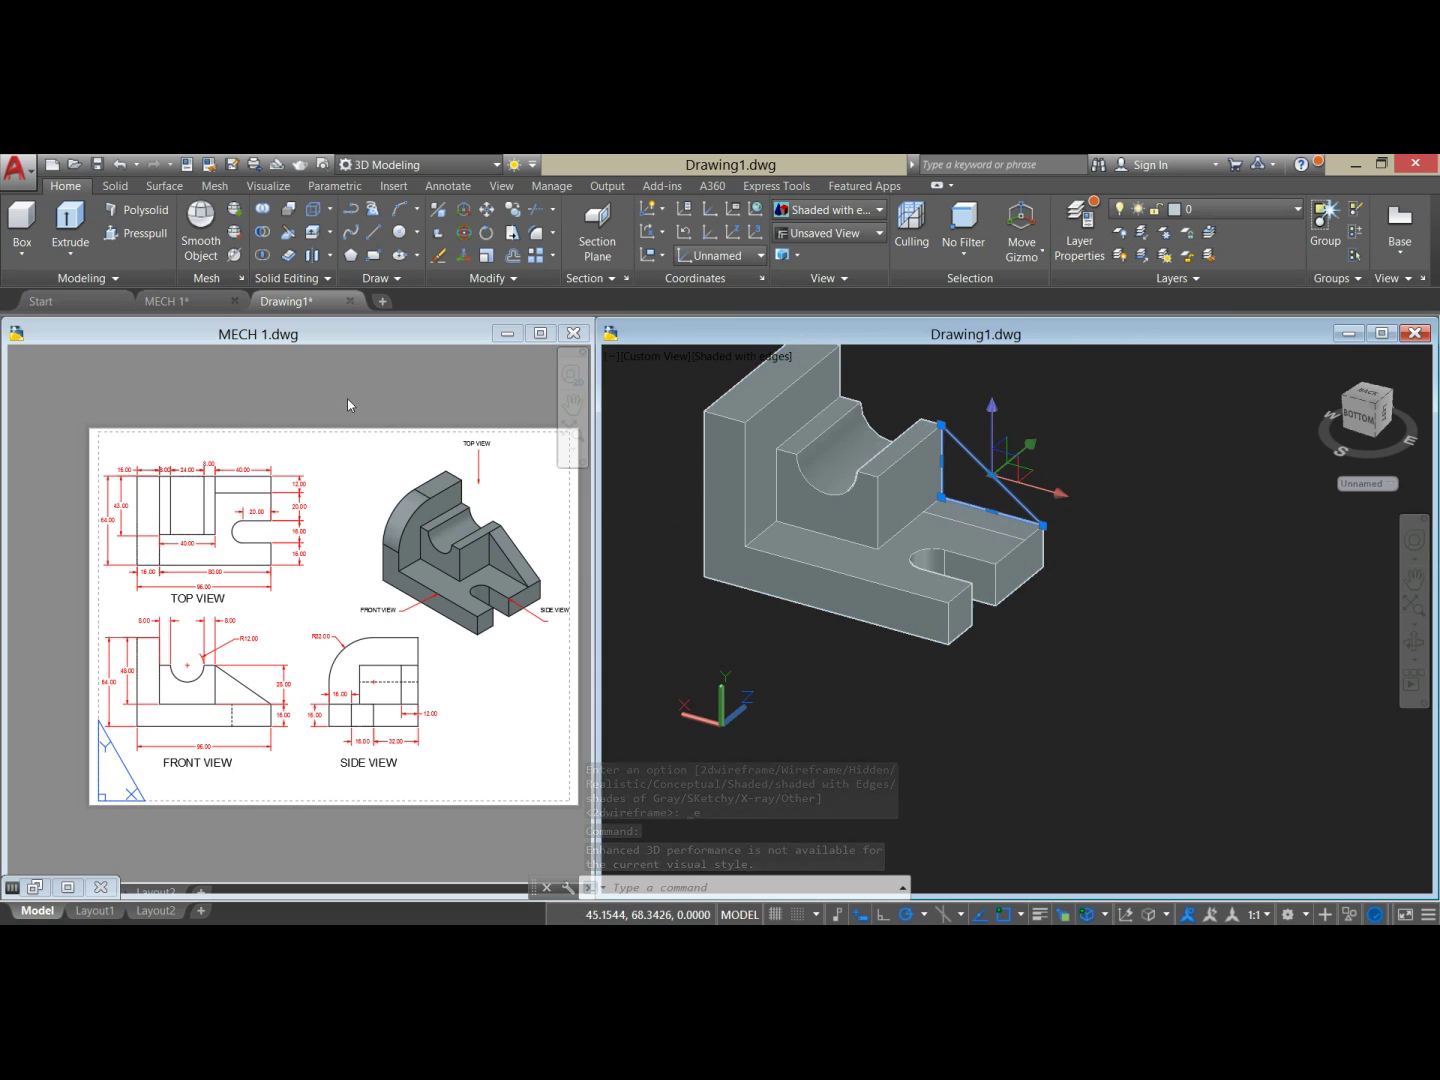
pyautogui.click(70, 222)
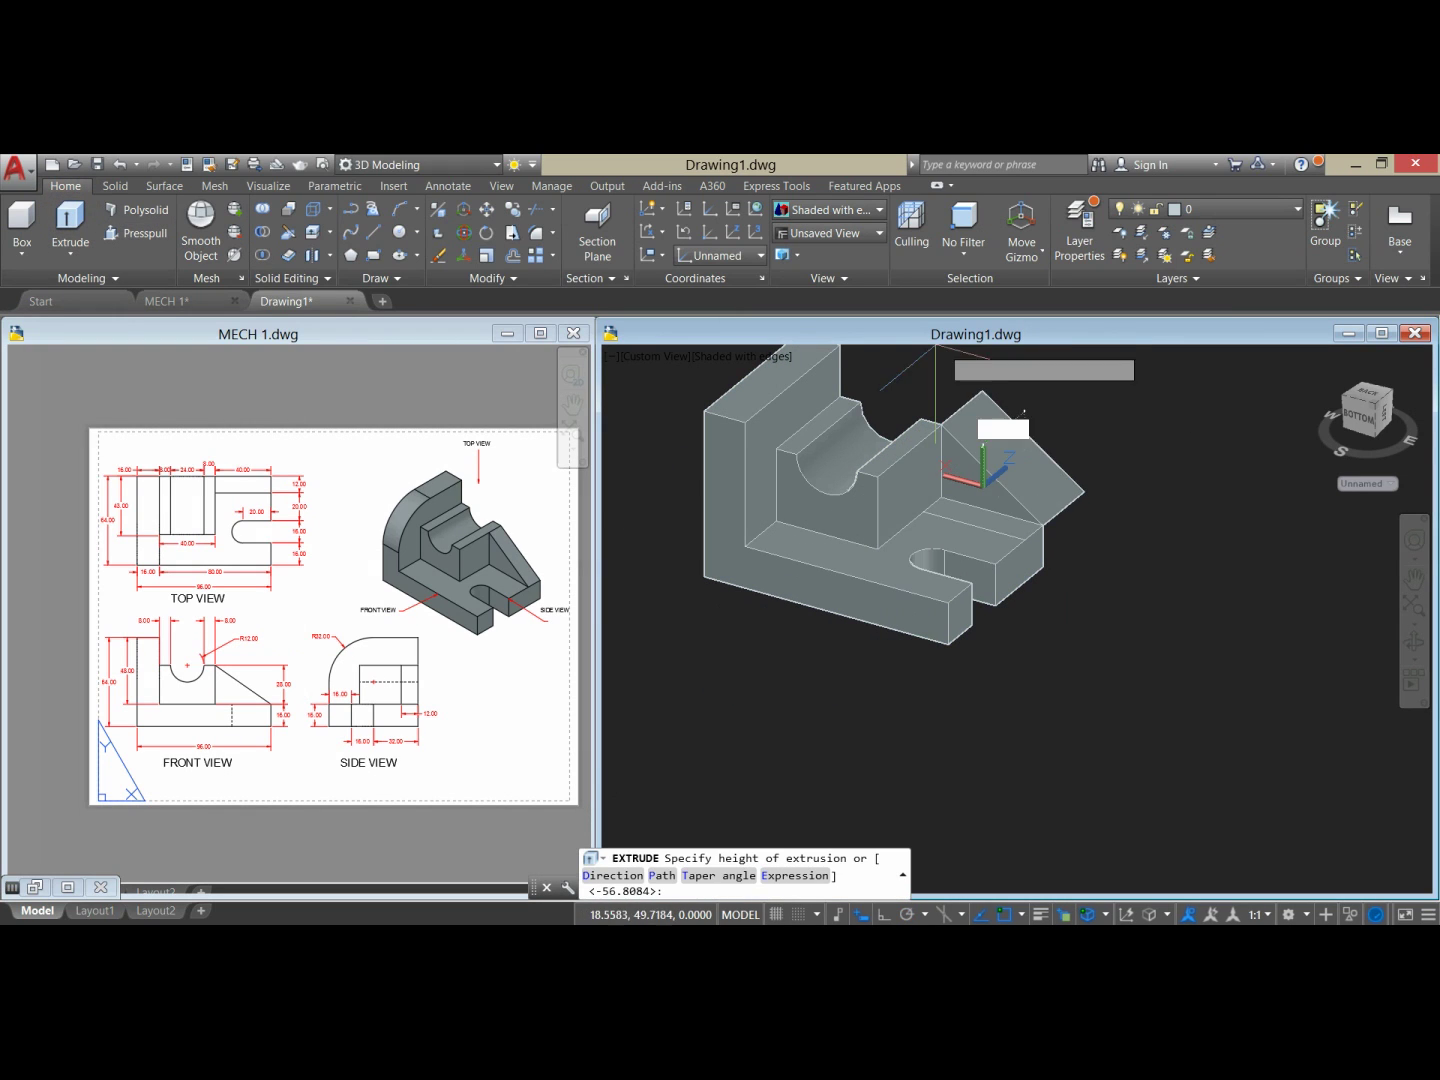
pyautogui.click(1012, 542)
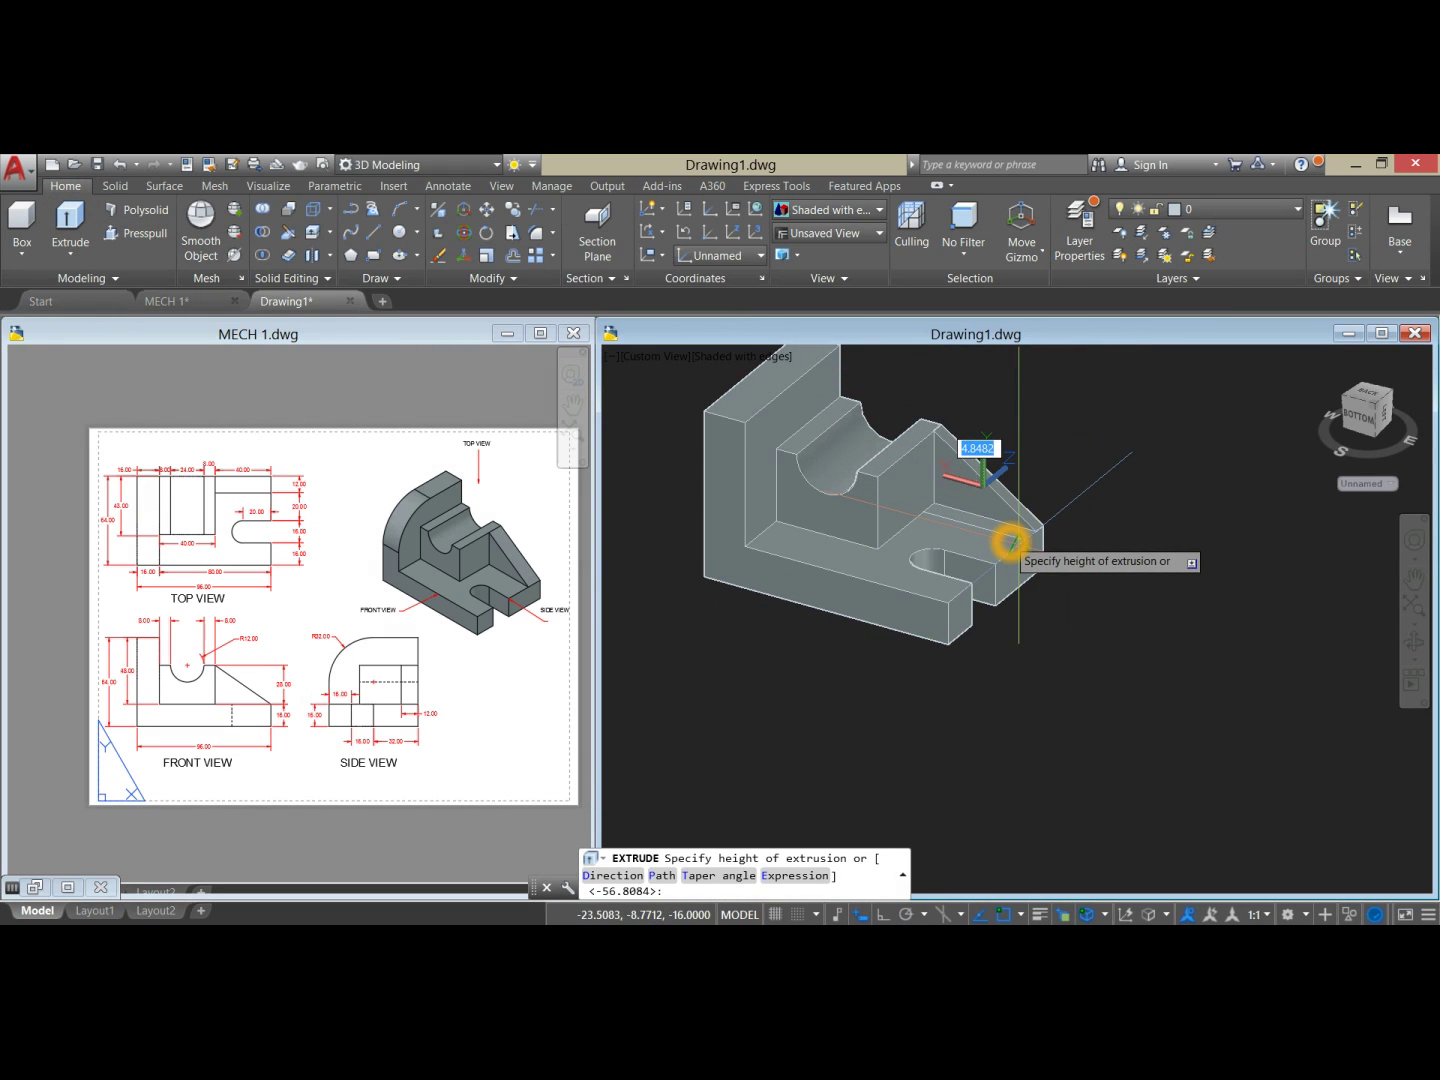
pyautogui.click(1020, 537)
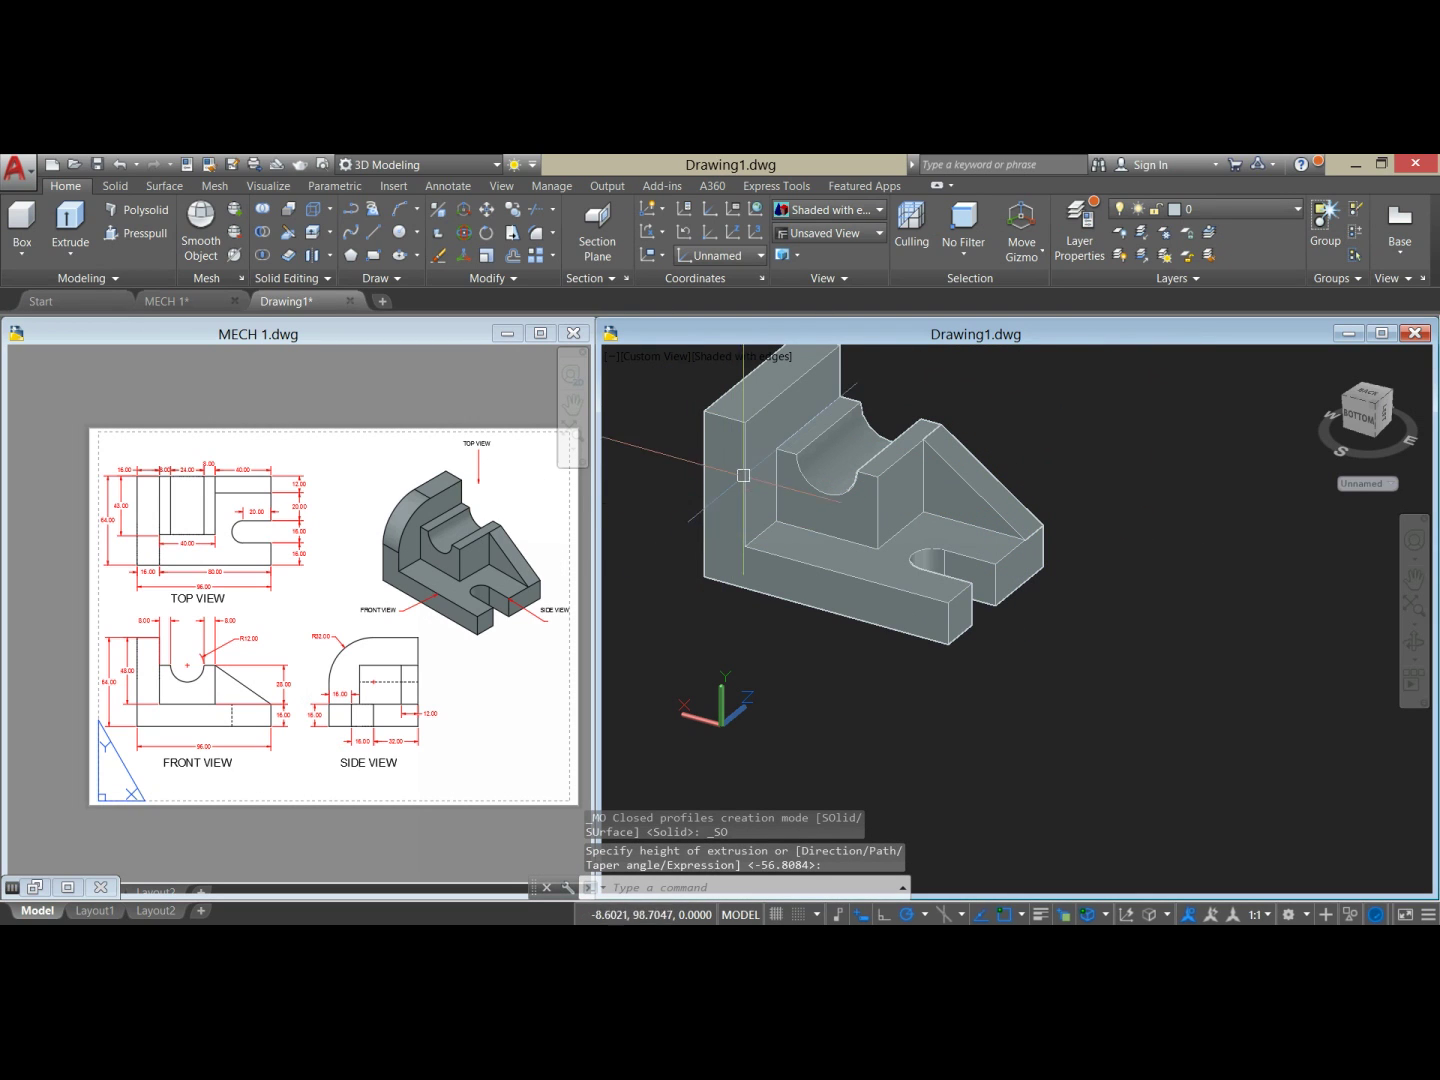
# Step: Select the bracket solid to inspect it, then clear the selection
pyautogui.click(727, 418)
pyautogui.click(728, 402)
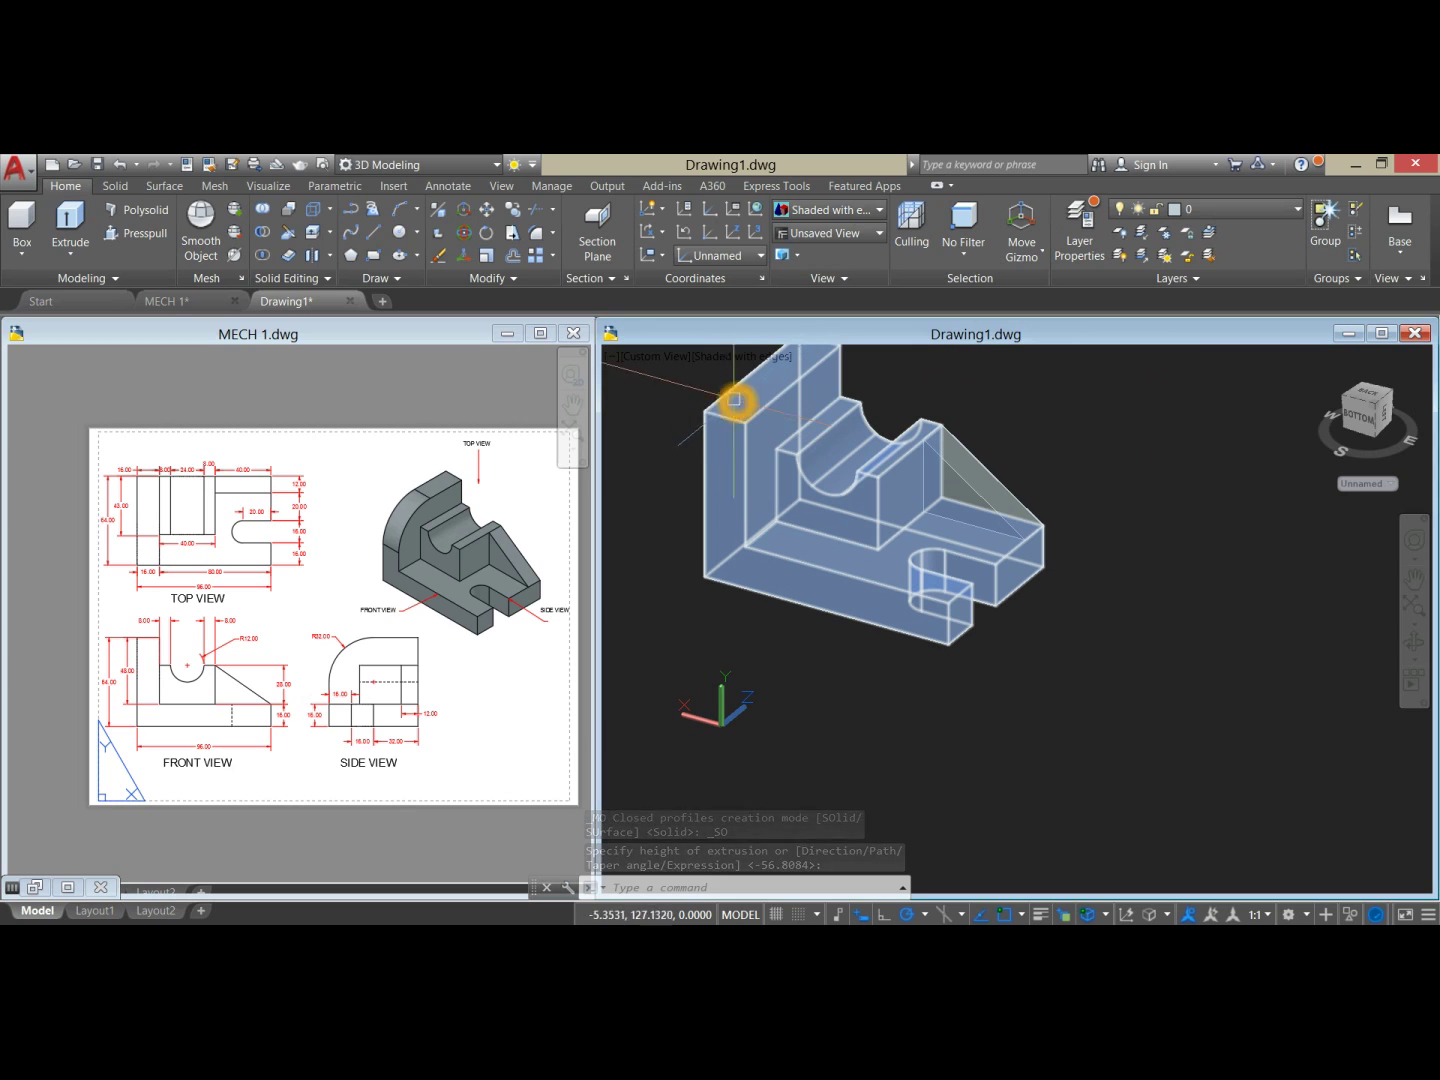
pyautogui.click(725, 421)
pyautogui.press('Escape')
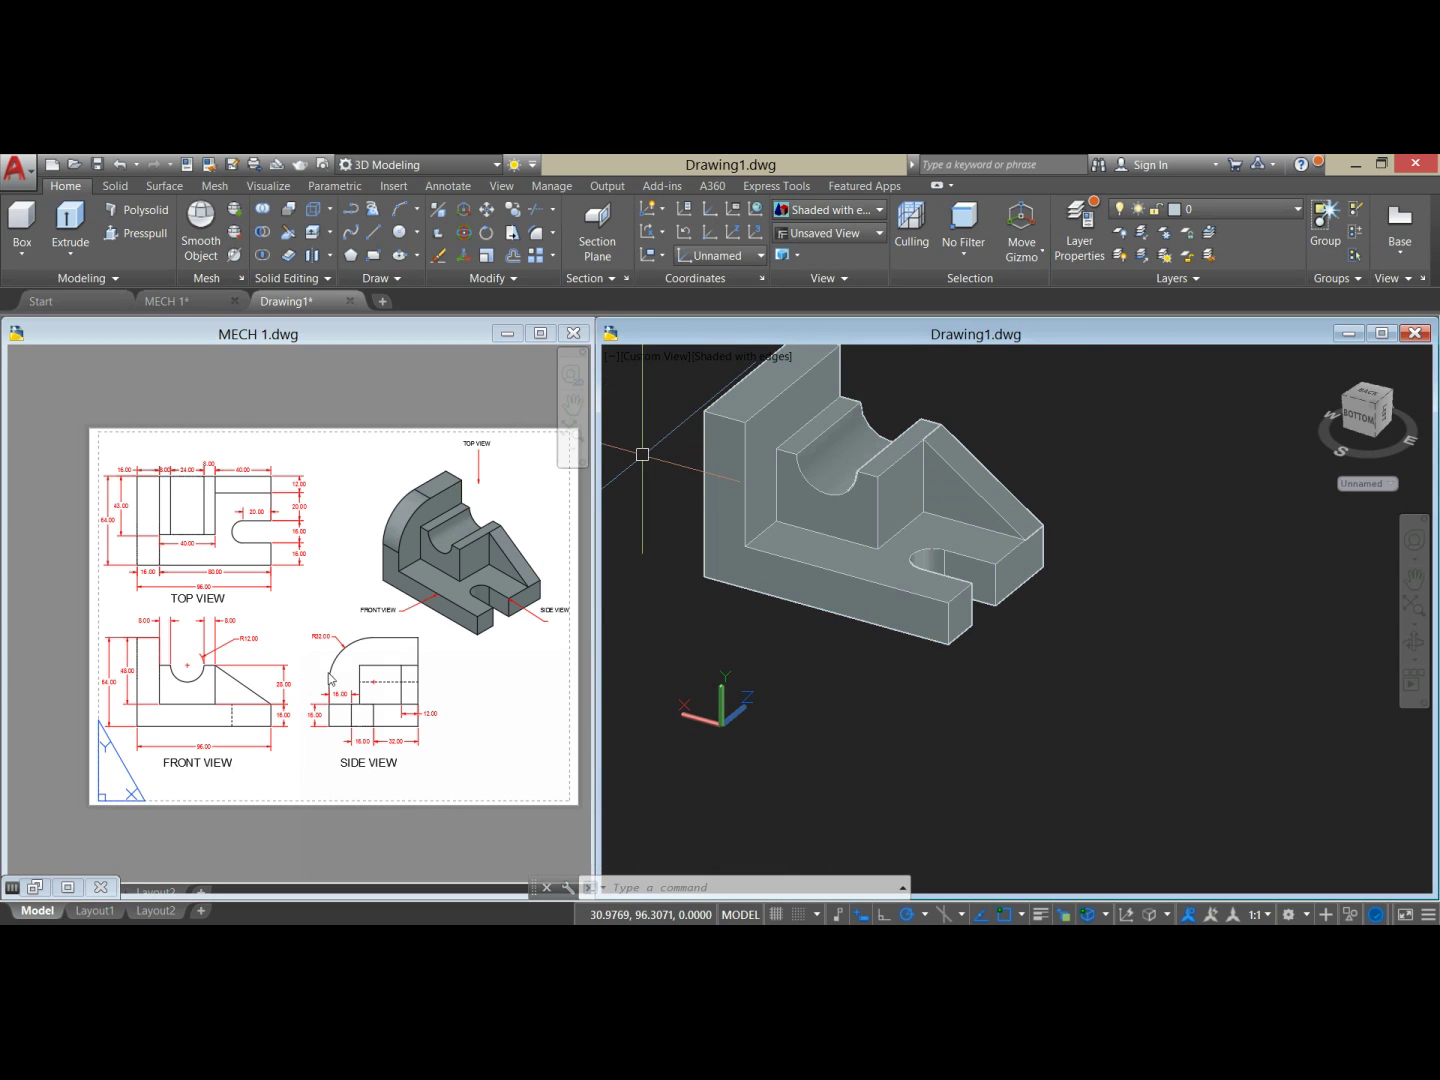
# Step: Check the R32.00 radius in MECH 1's side view, then return to Drawing1
pyautogui.click(368, 622)
pyautogui.scroll(4, 352, 636)
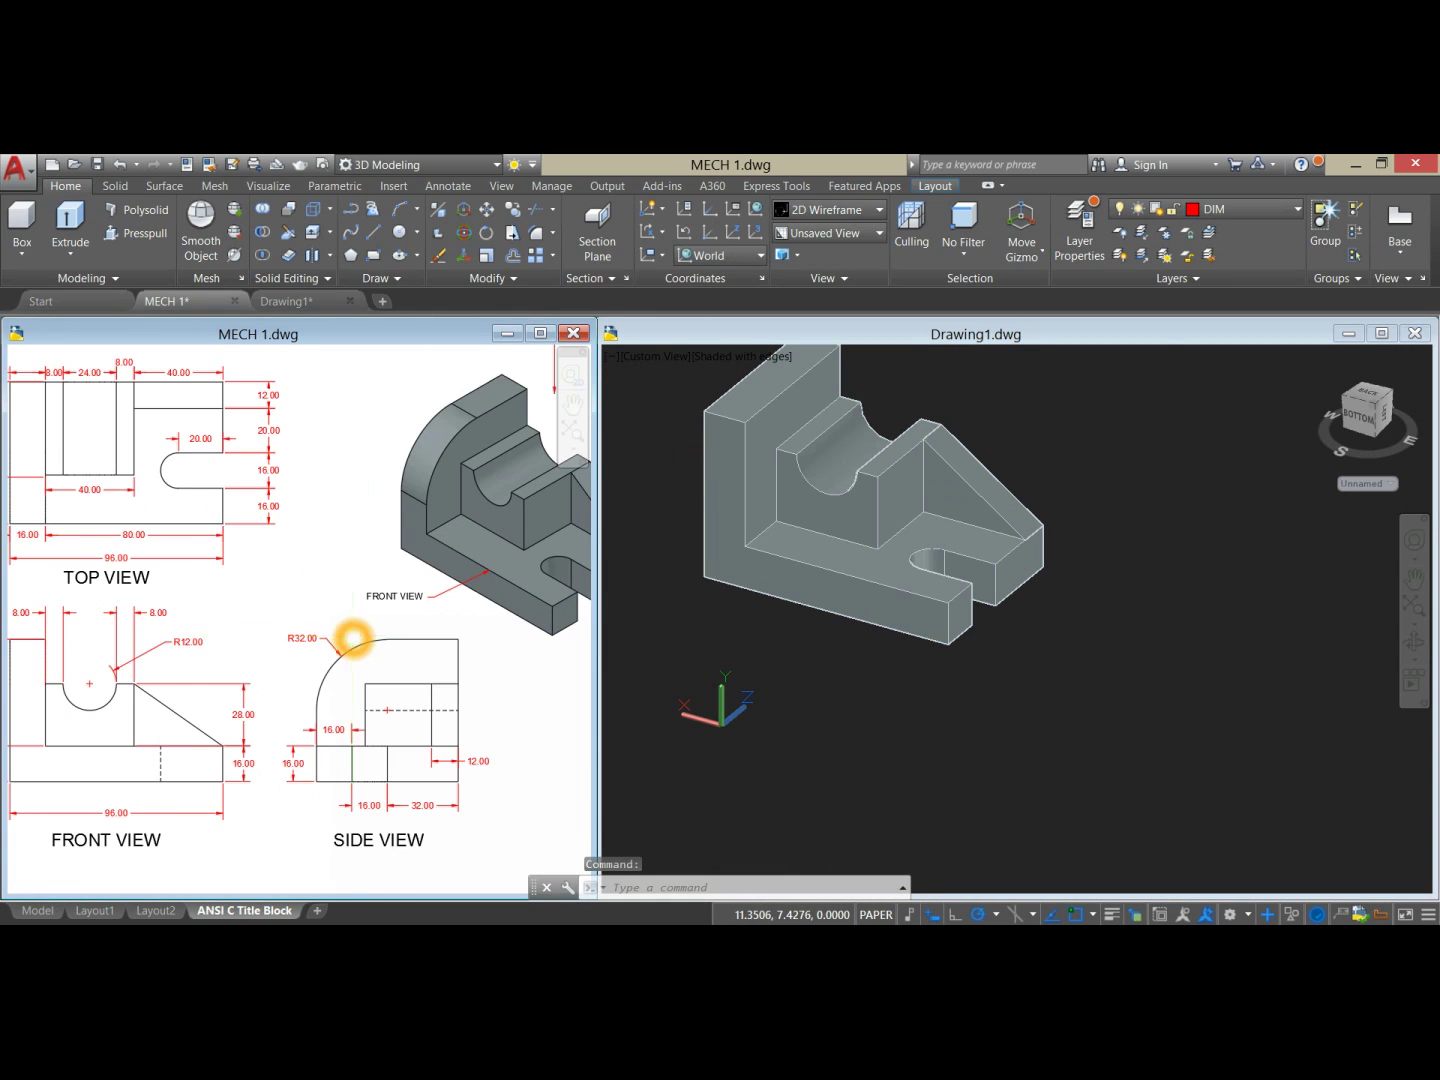
pyautogui.scroll(2, 352, 638)
pyautogui.click(279, 642)
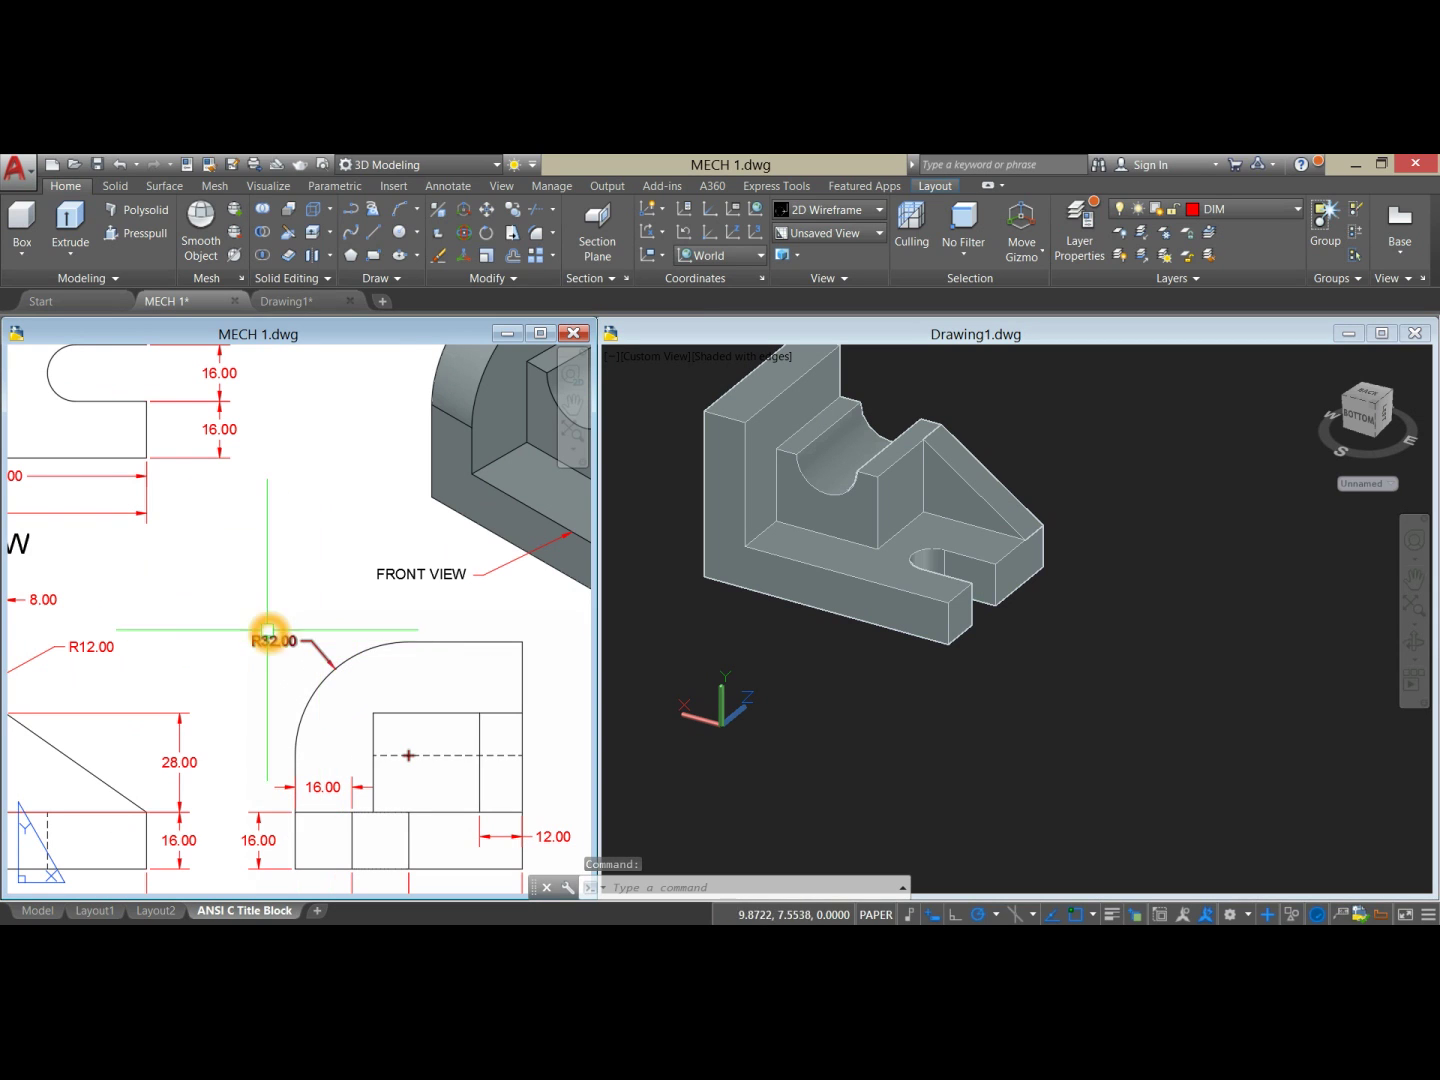
pyautogui.click(113, 185)
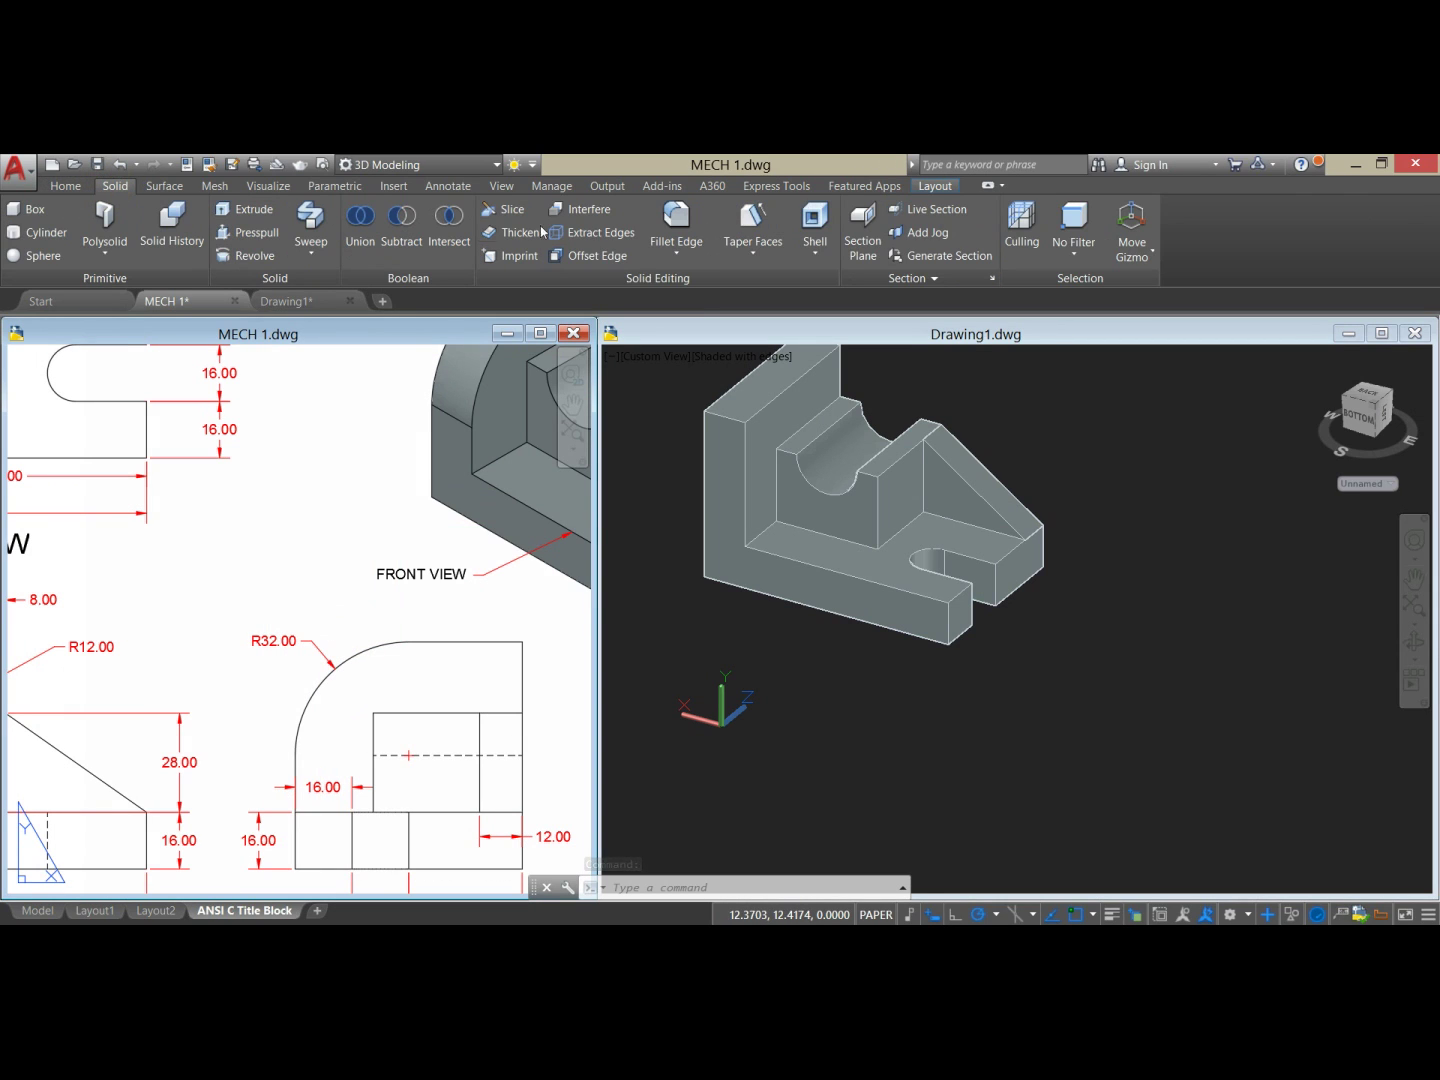
pyautogui.click(813, 700)
# Step: Fillet the back wall's top outer edge with radius 32
pyautogui.click(678, 218)
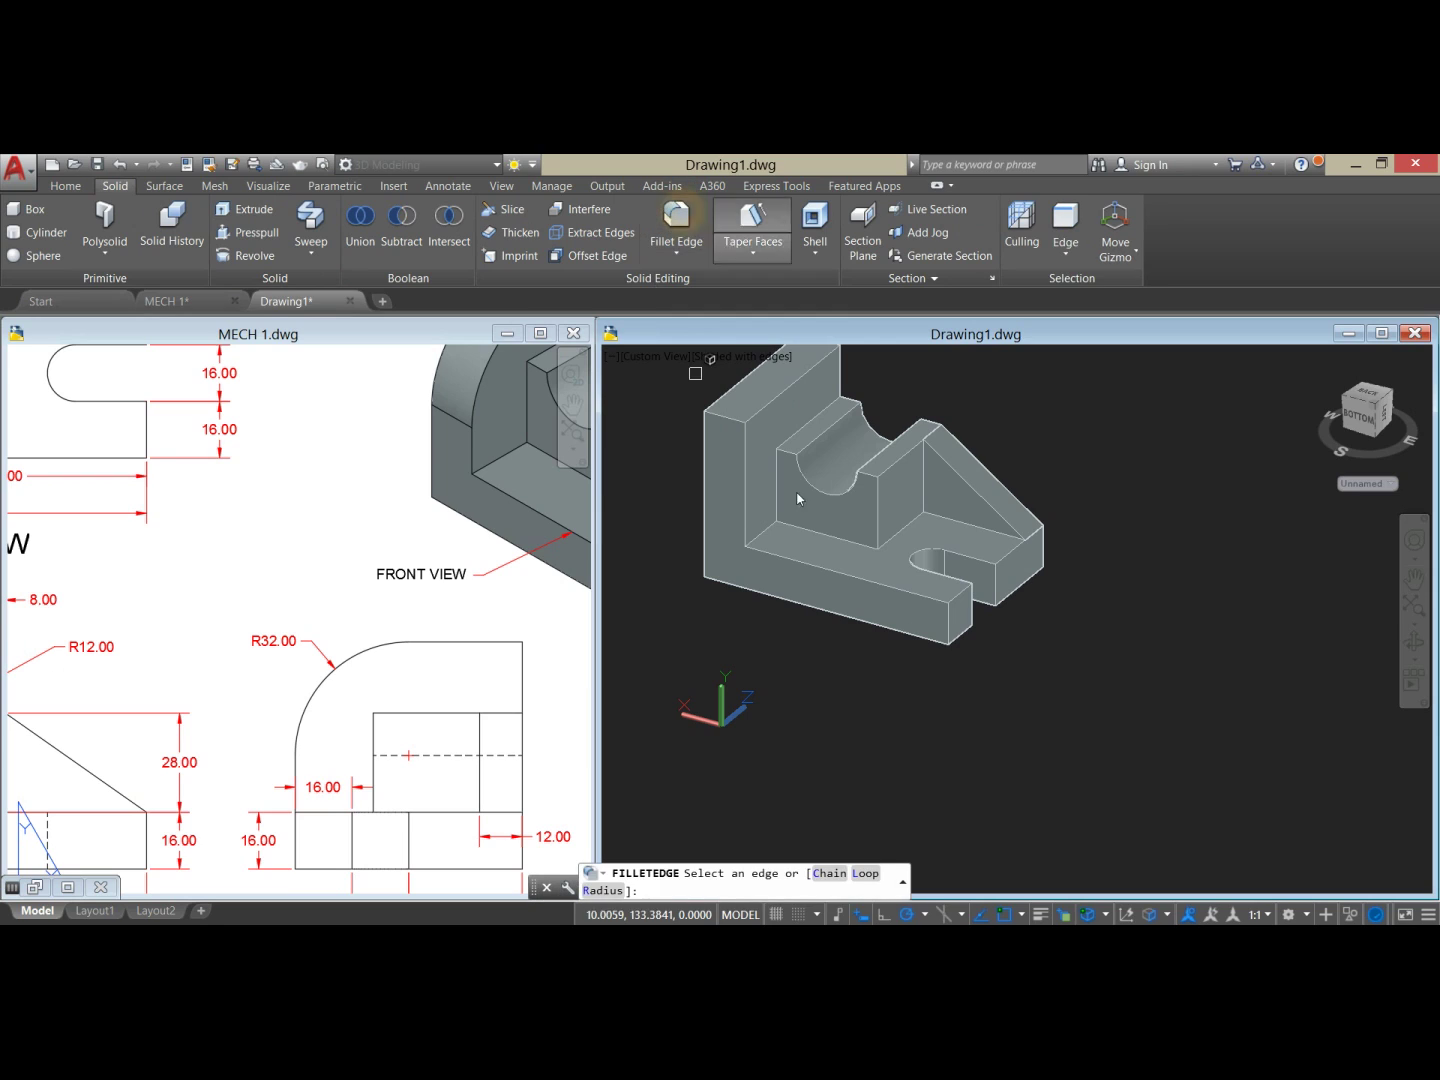
pyautogui.click(603, 891)
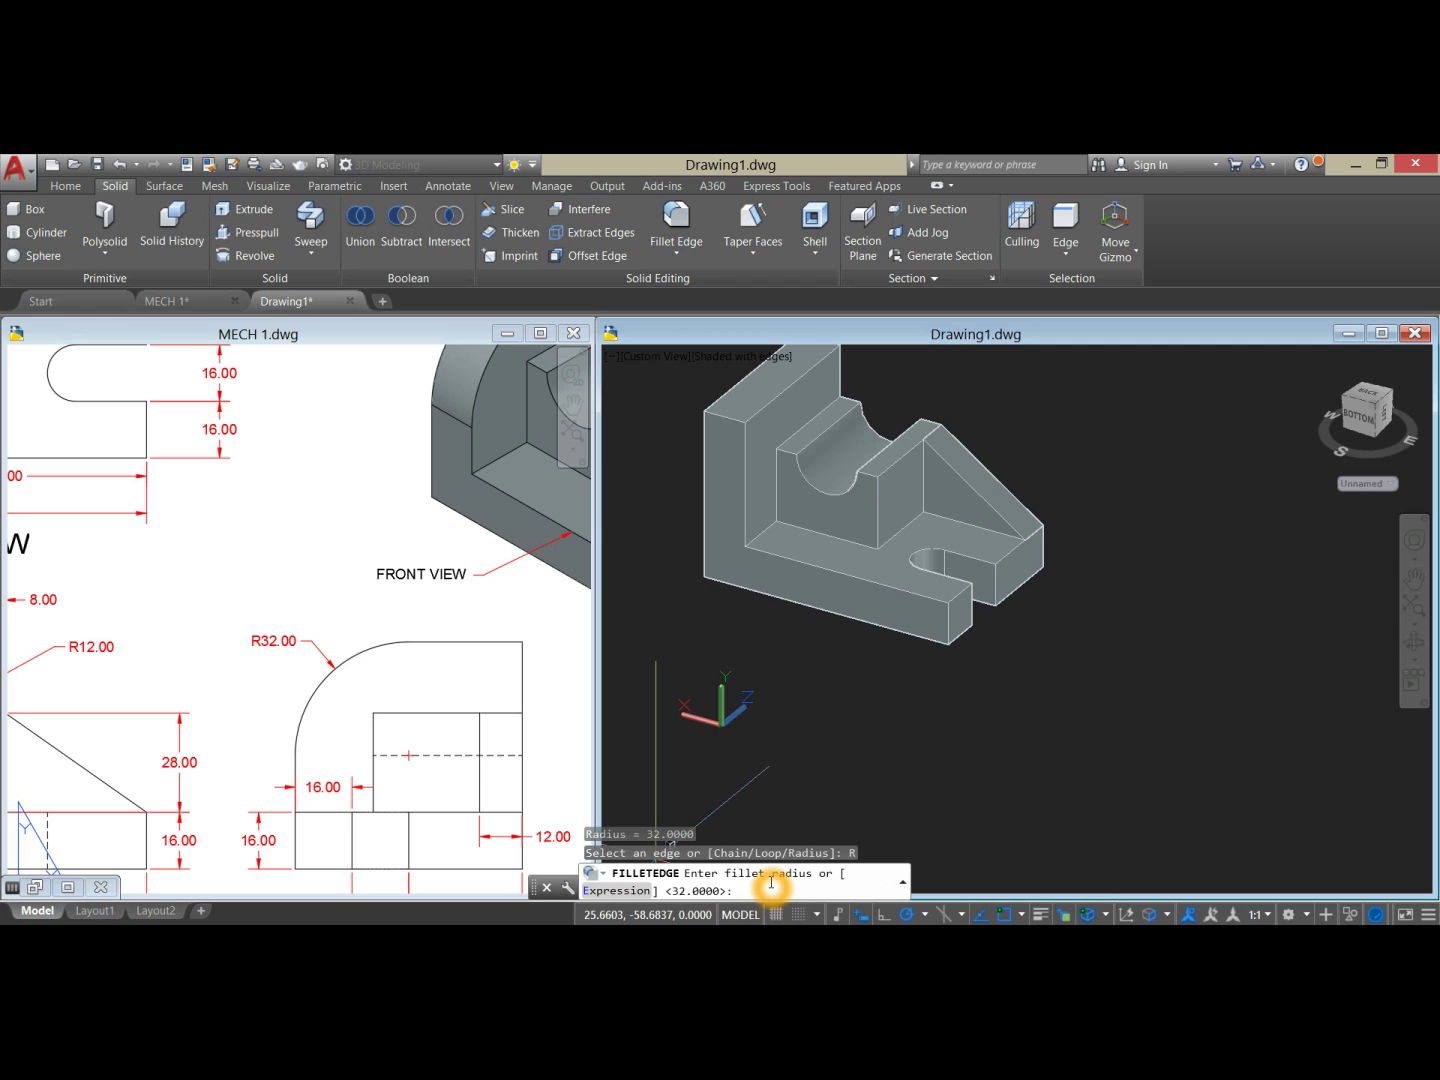
pyautogui.press('Return')
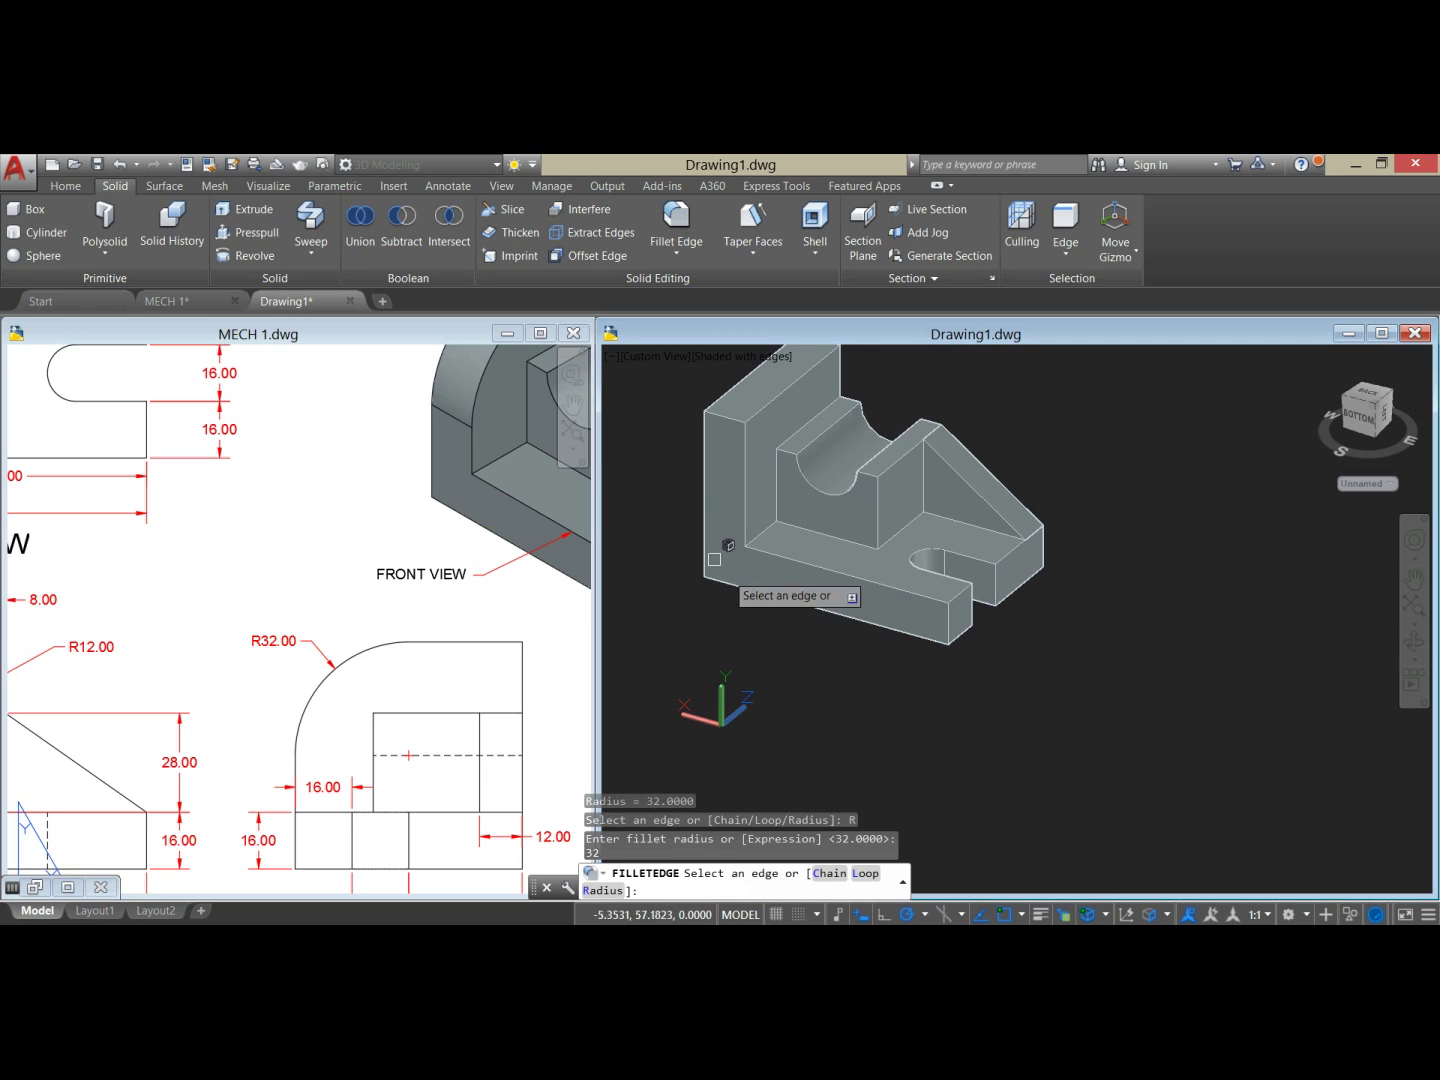
pyautogui.click(731, 410)
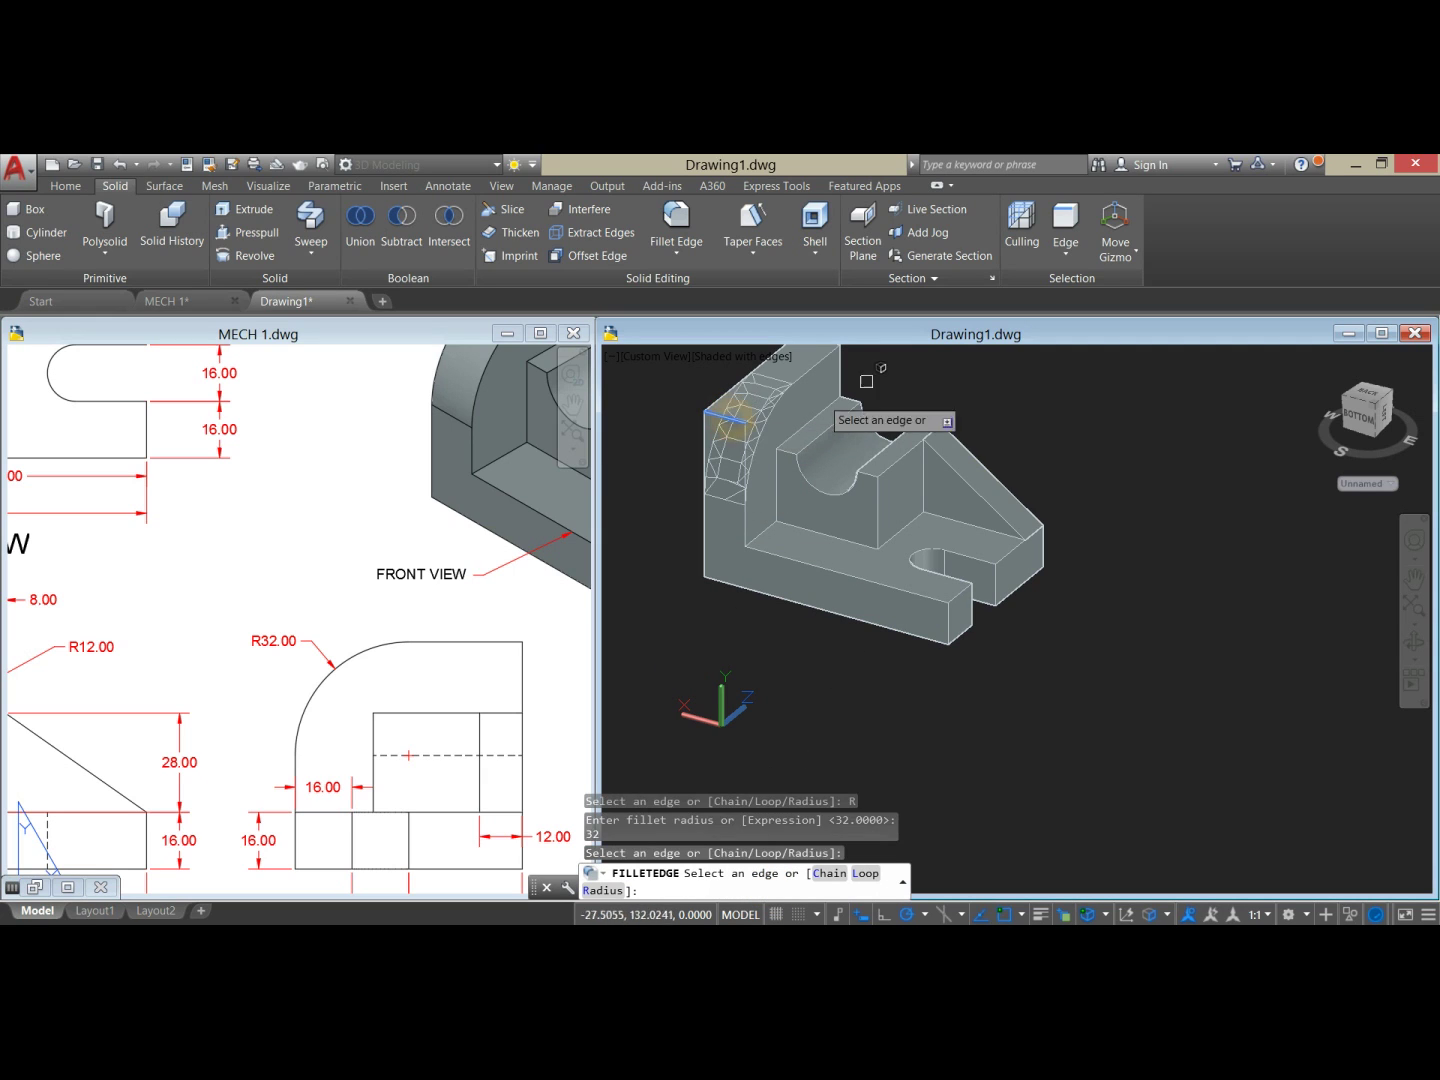
pyautogui.rightClick(929, 366)
pyautogui.click(929, 368)
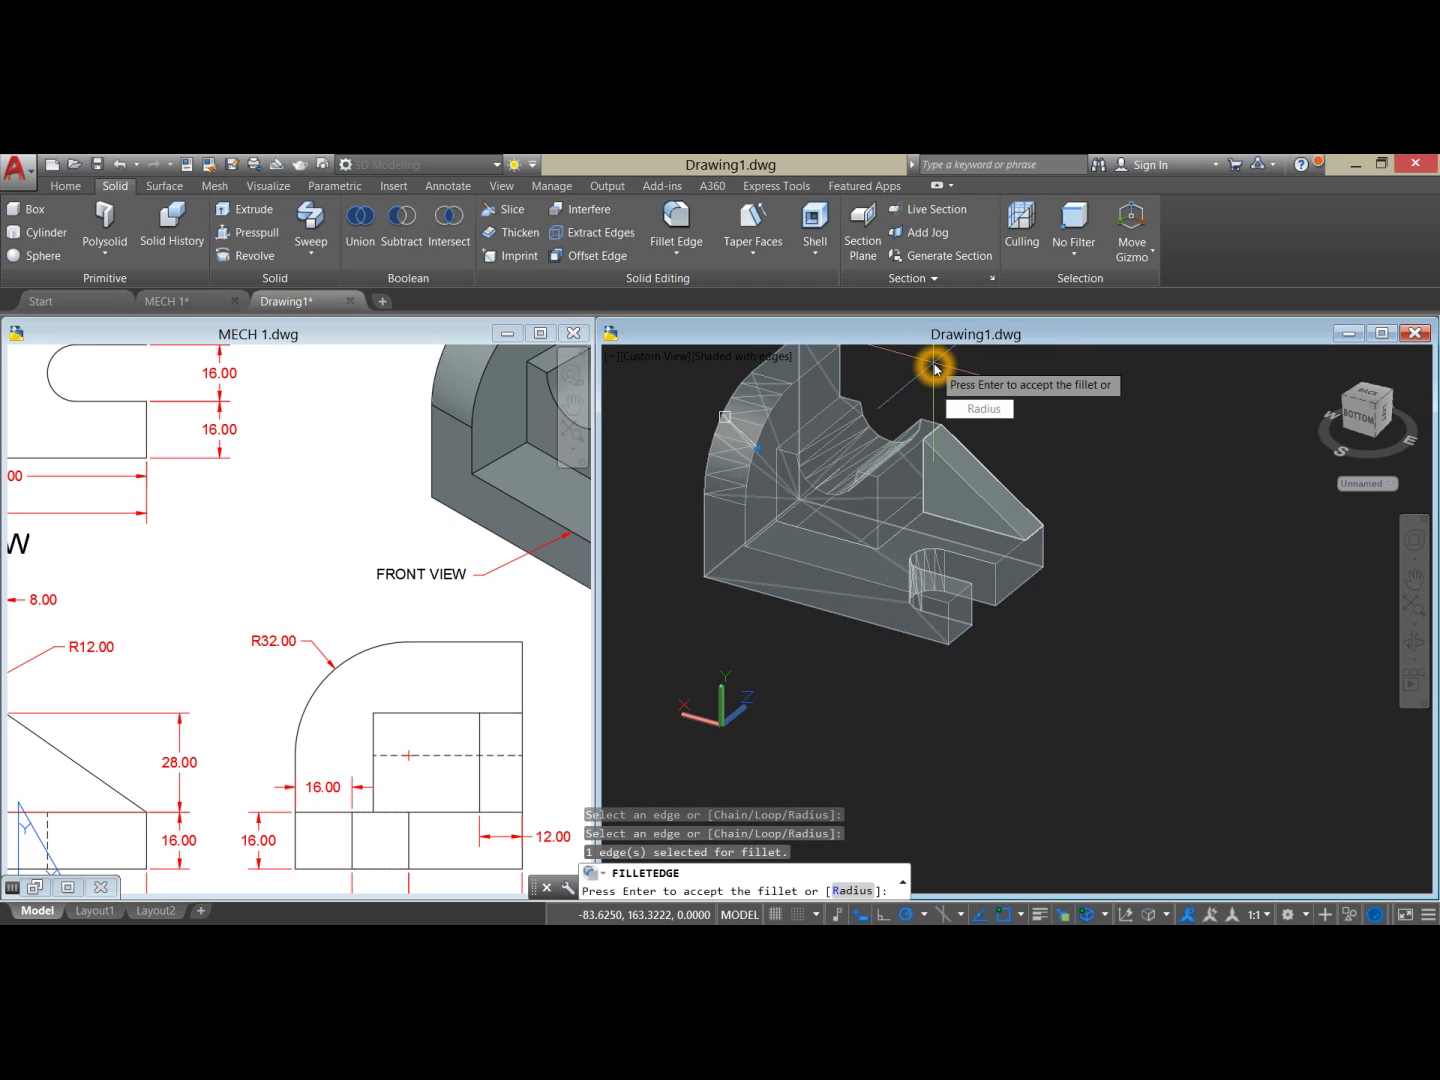
pyautogui.rightClick(930, 368)
pyautogui.click(963, 384)
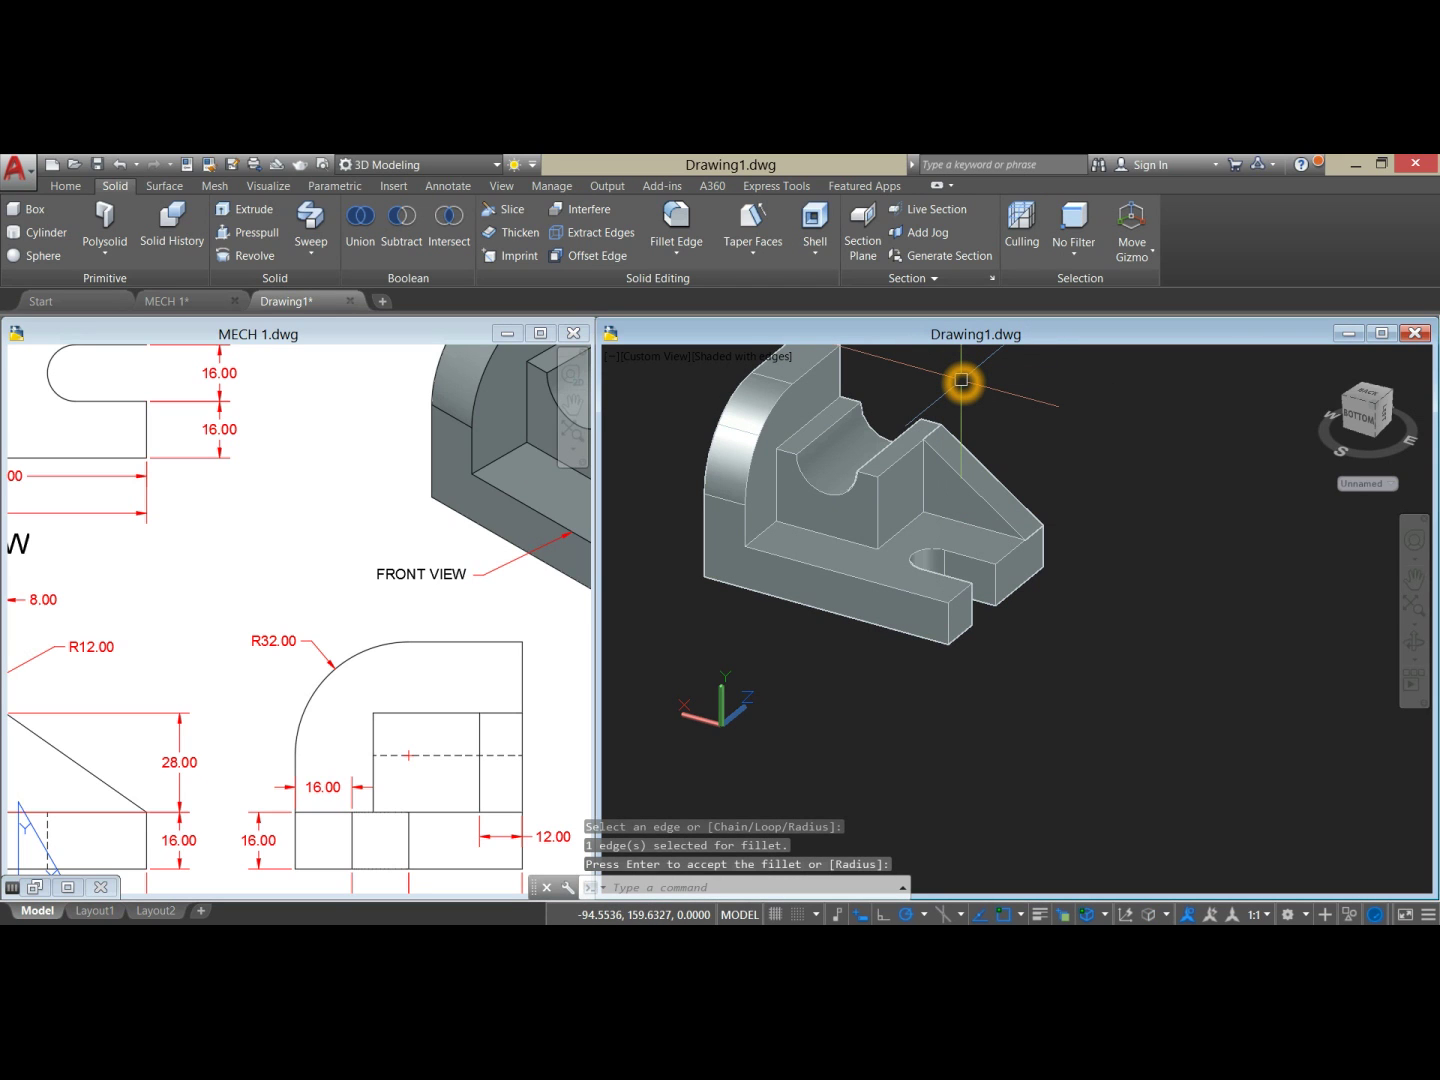
pyautogui.keyDown('shift'); pyautogui.moveTo(961, 380); pyautogui.dragTo(961, 402, button='middle'); pyautogui.keyUp('shift')
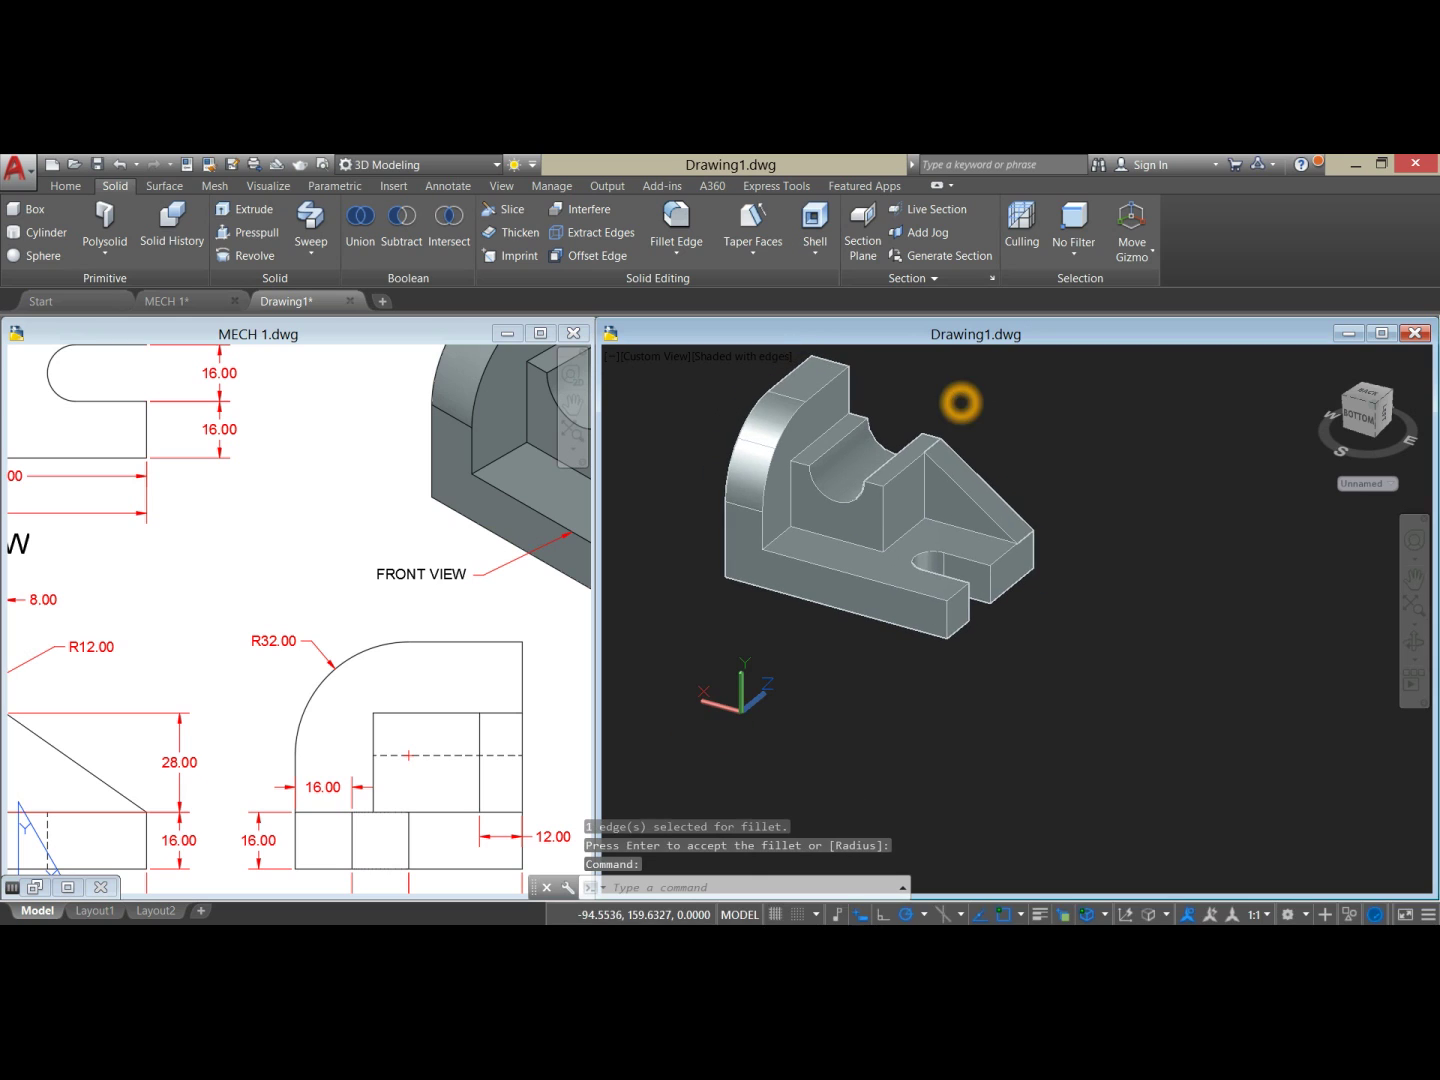
# Step: Union the bracket solid and the added pieces into one solid
pyautogui.click(369, 237)
pyautogui.click(907, 479)
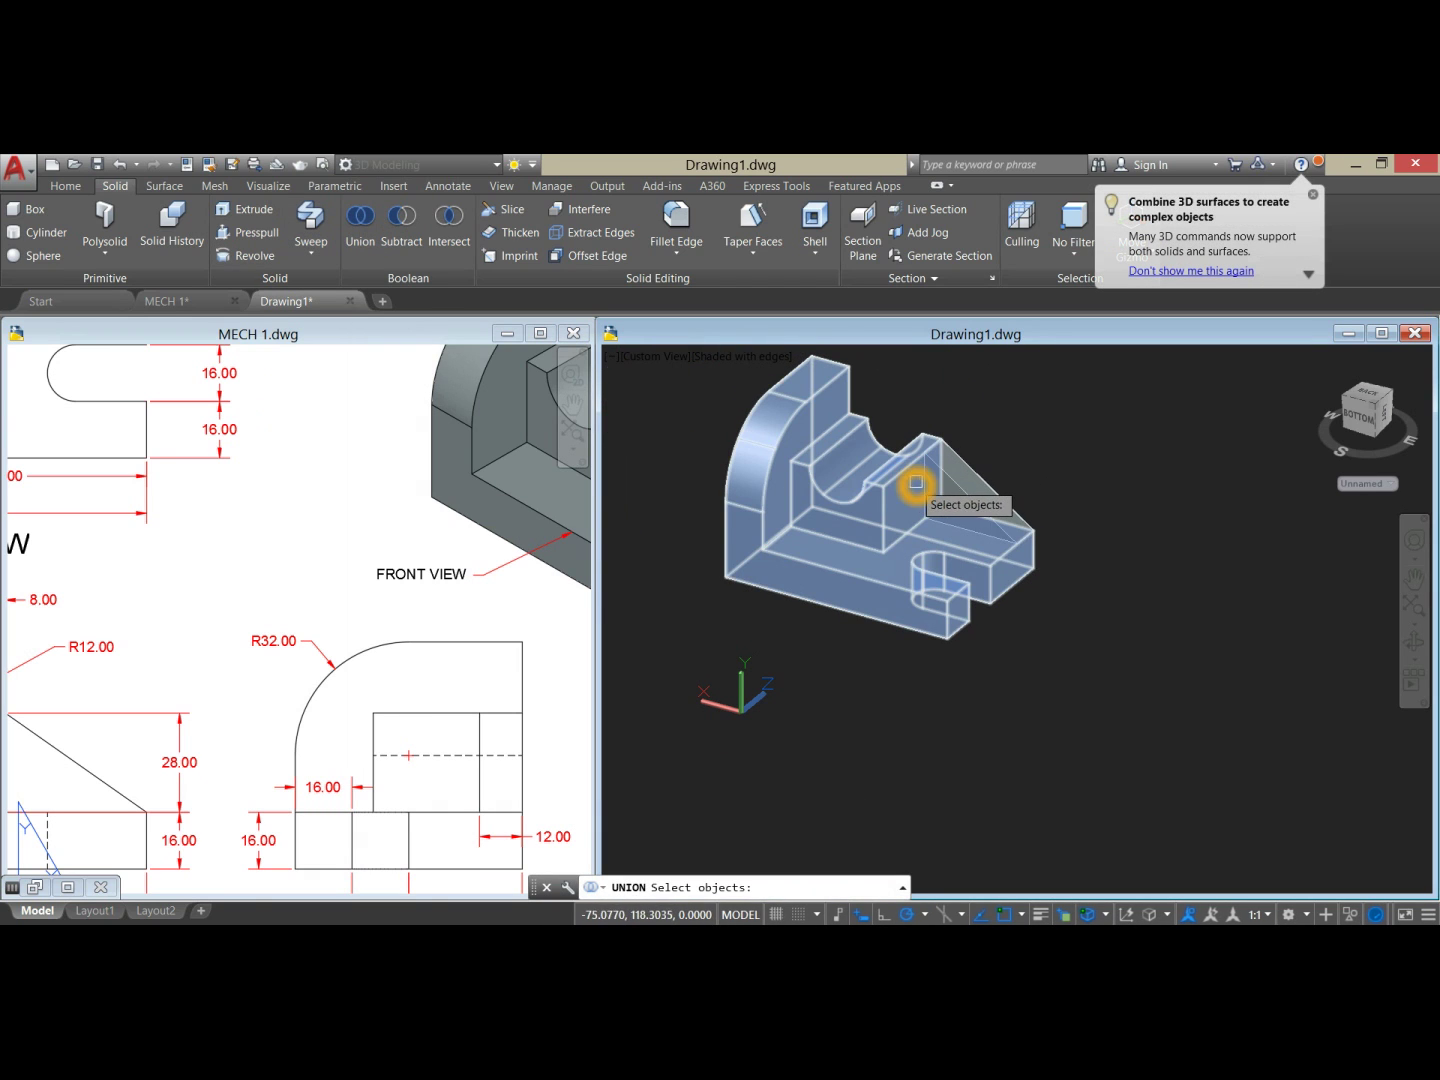
pyautogui.click(998, 561)
pyautogui.click(962, 495)
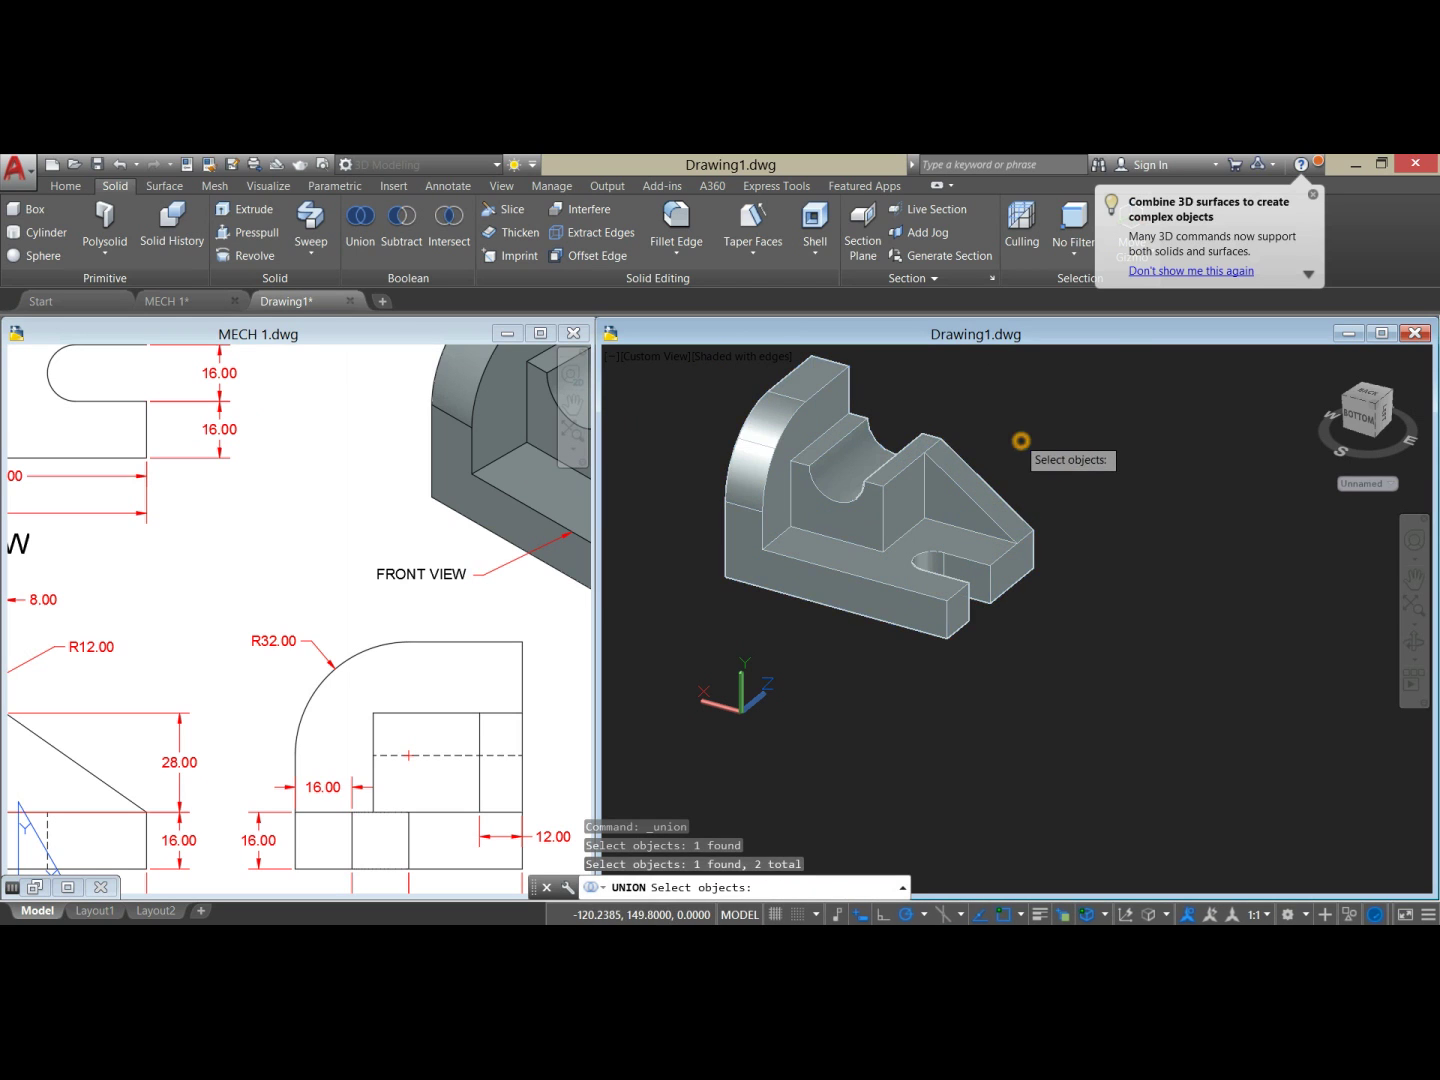
pyautogui.press('Return')
# Step: Move the merged bracket solid up and away from the origin
pyautogui.scroll(-4, 929, 505)
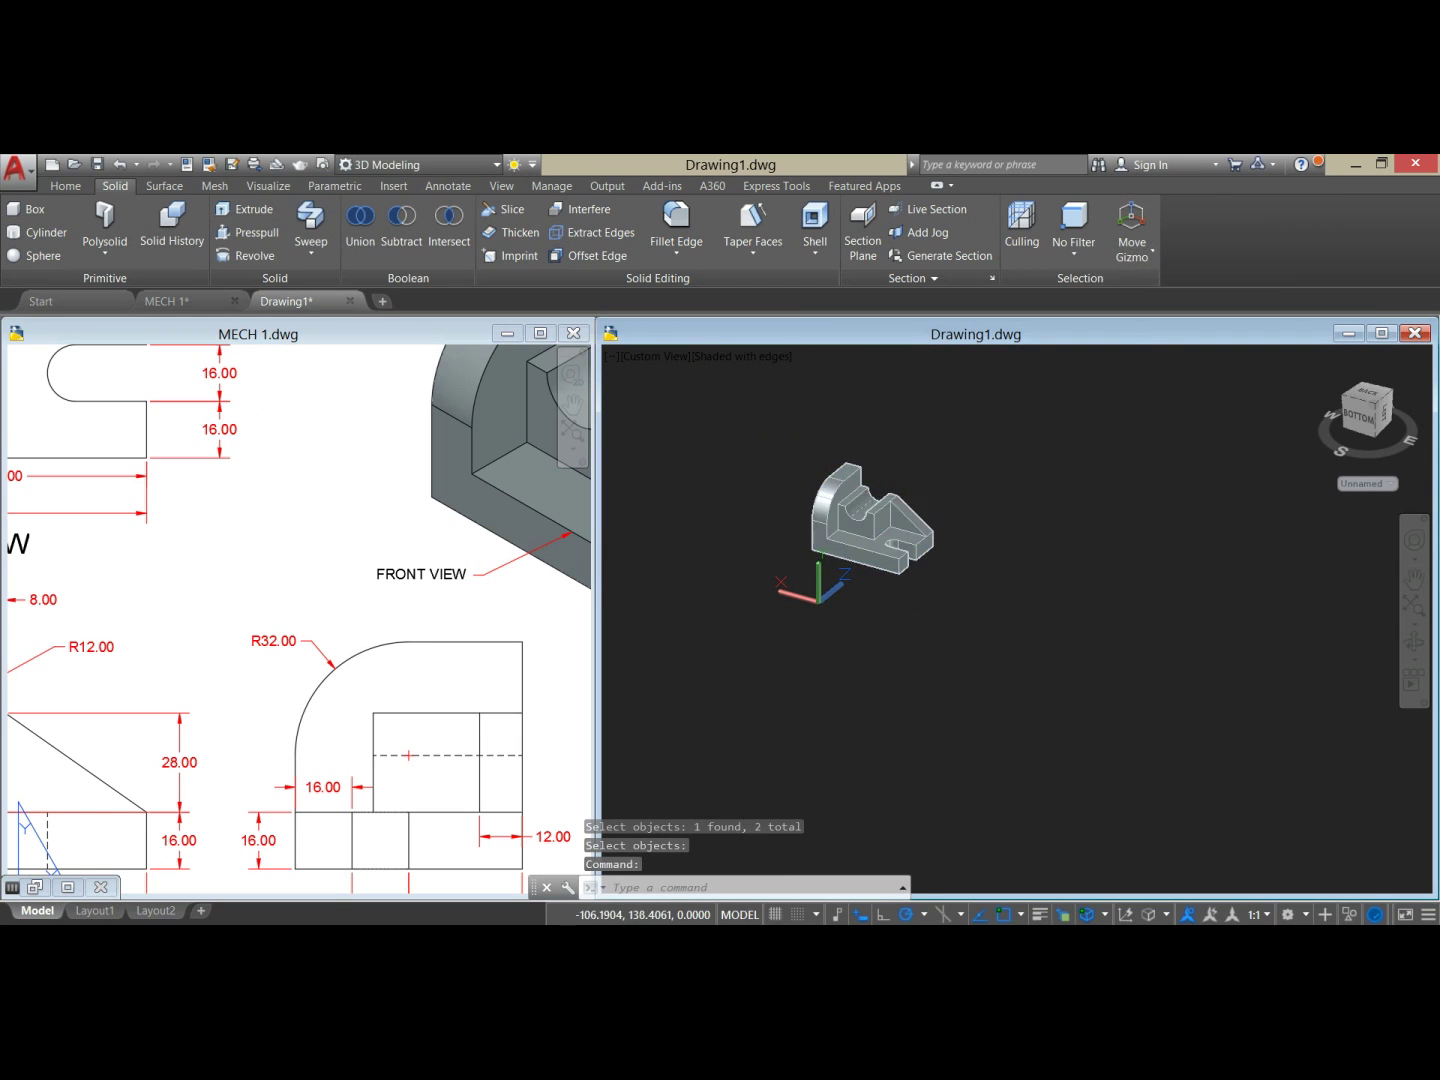
pyautogui.click(912, 515)
pyautogui.rightClick(964, 438)
pyautogui.click(1005, 560)
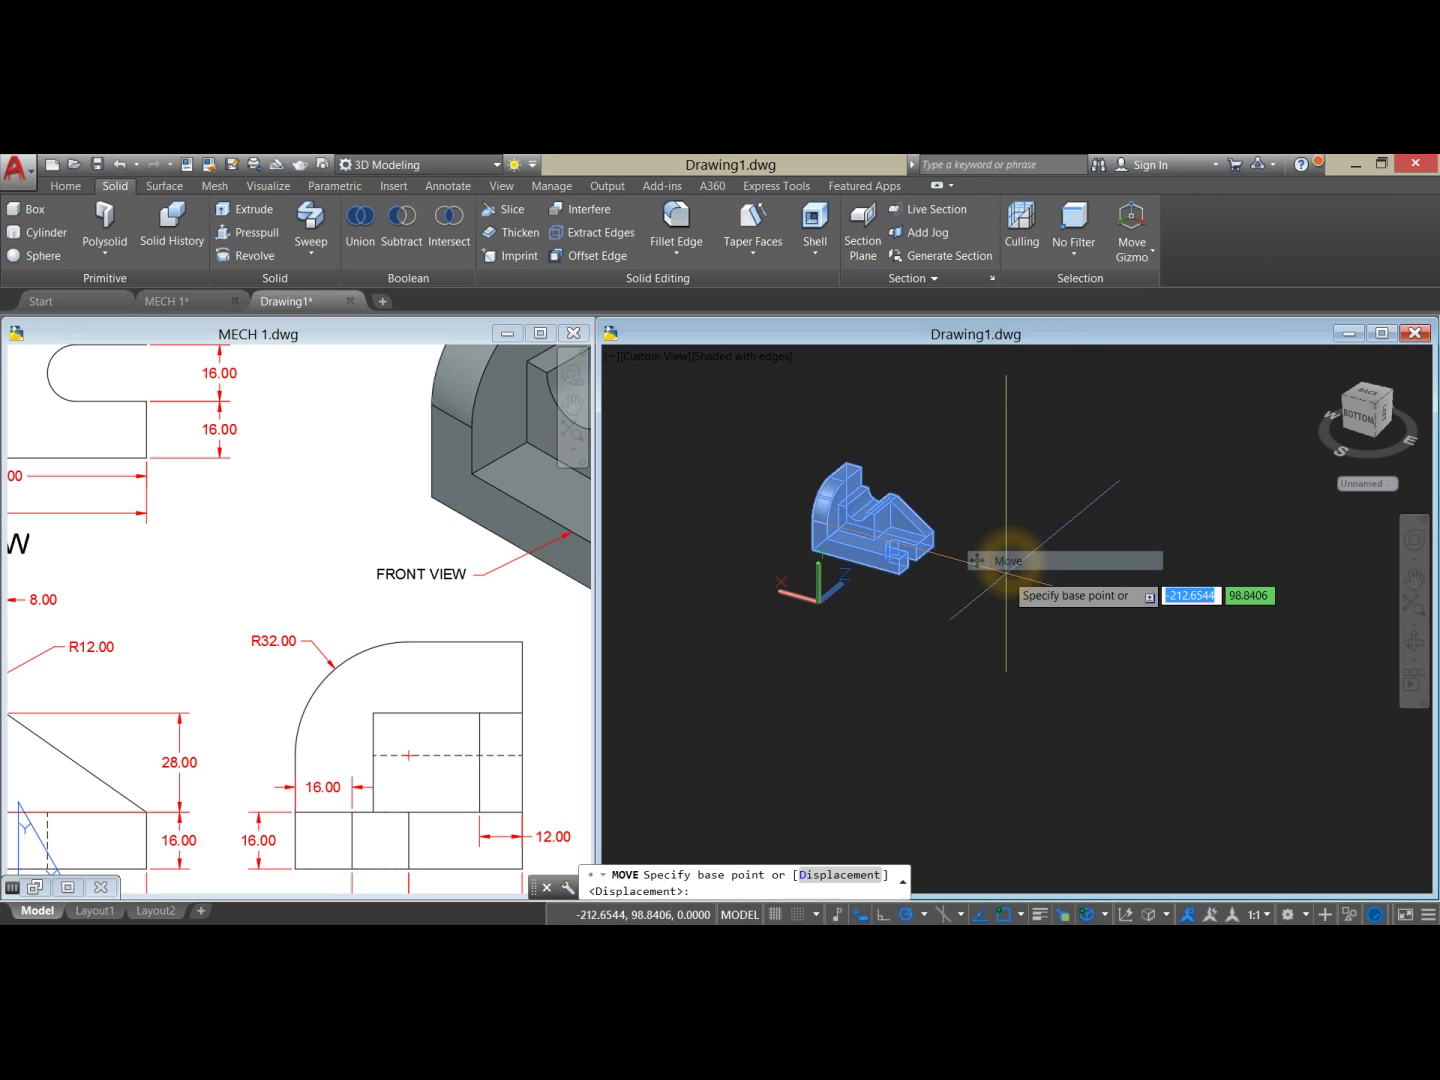
pyautogui.click(1005, 560)
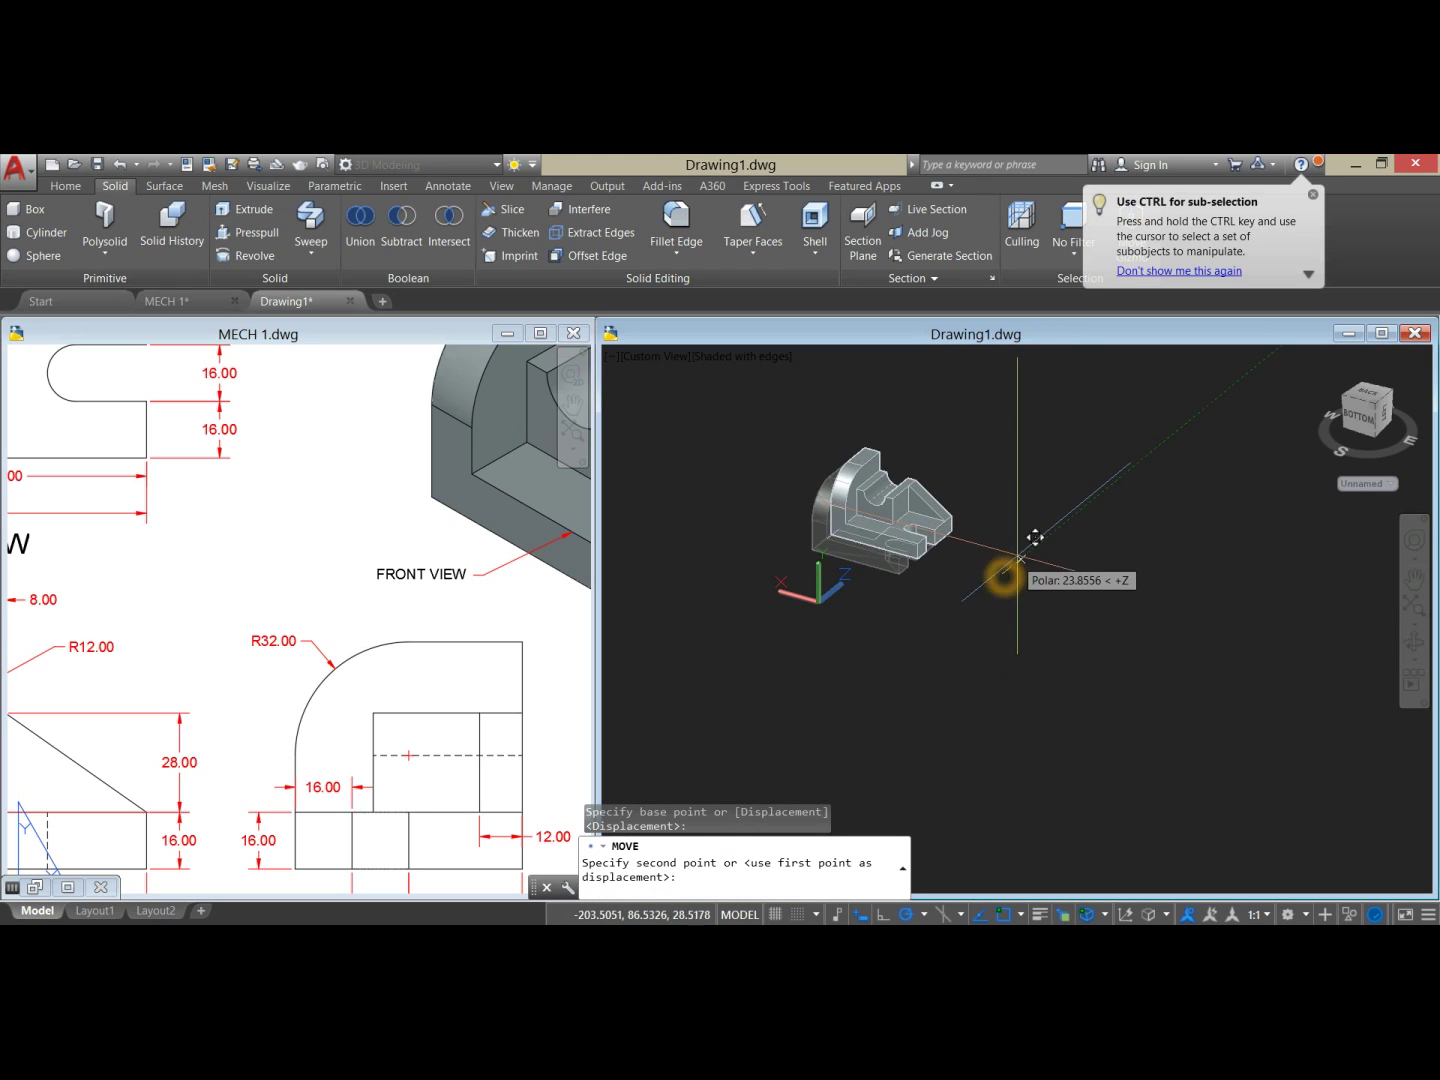
pyautogui.click(1094, 496)
# Step: Window-select and delete the leftover profile lines near the origin
pyautogui.click(950, 582)
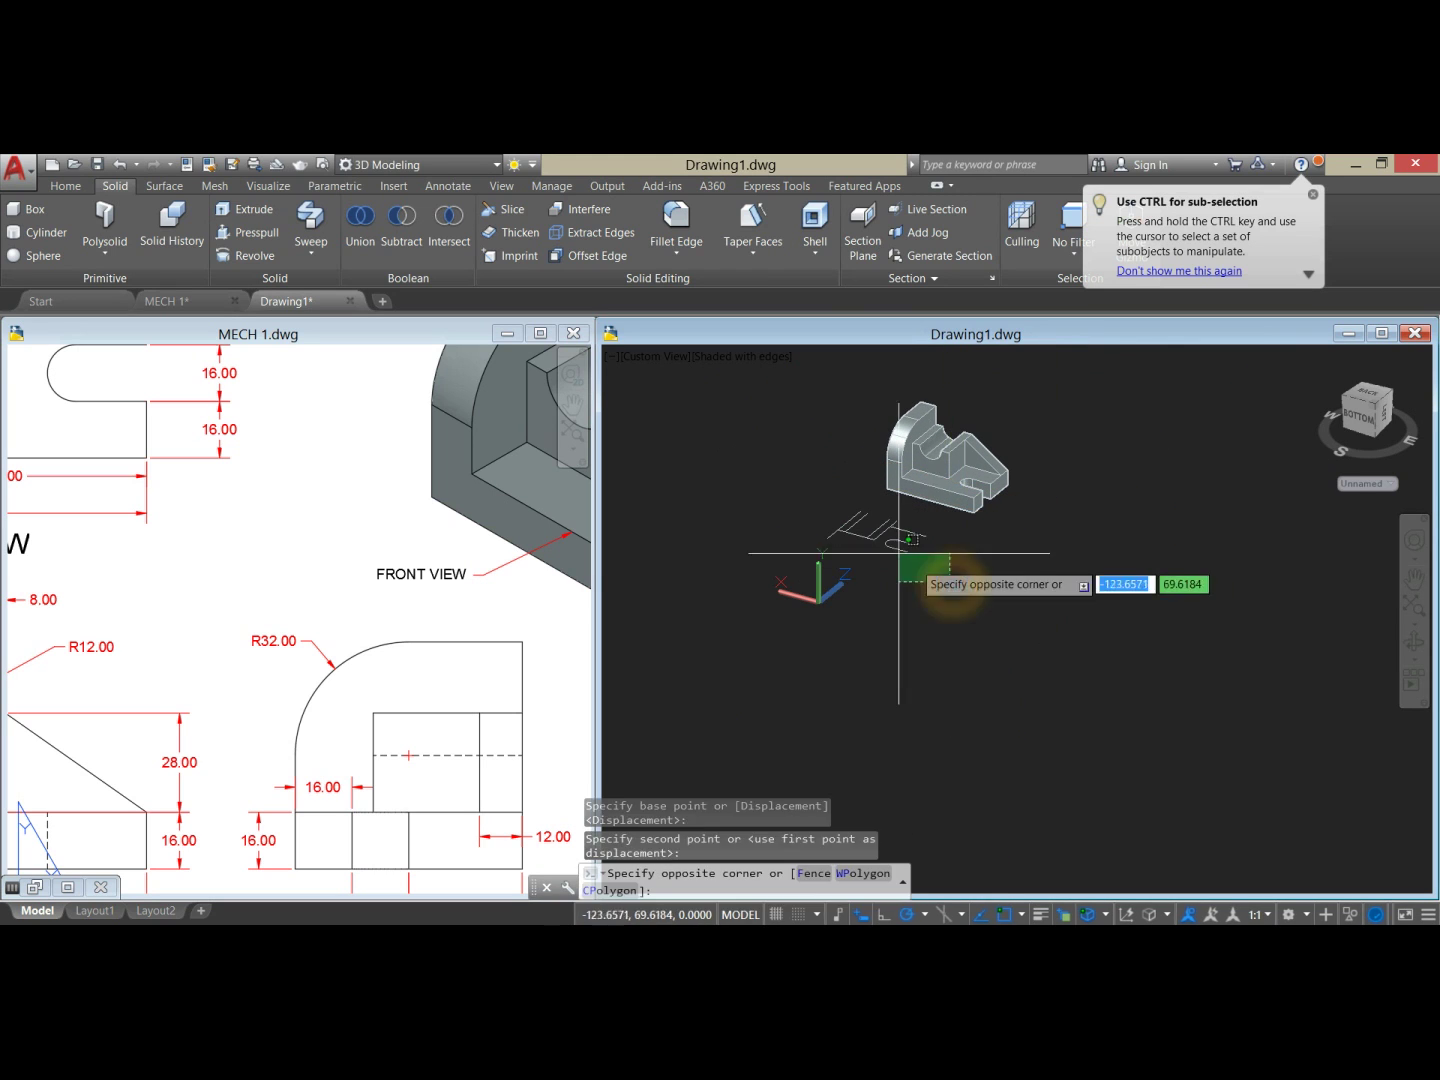
pyautogui.click(831, 516)
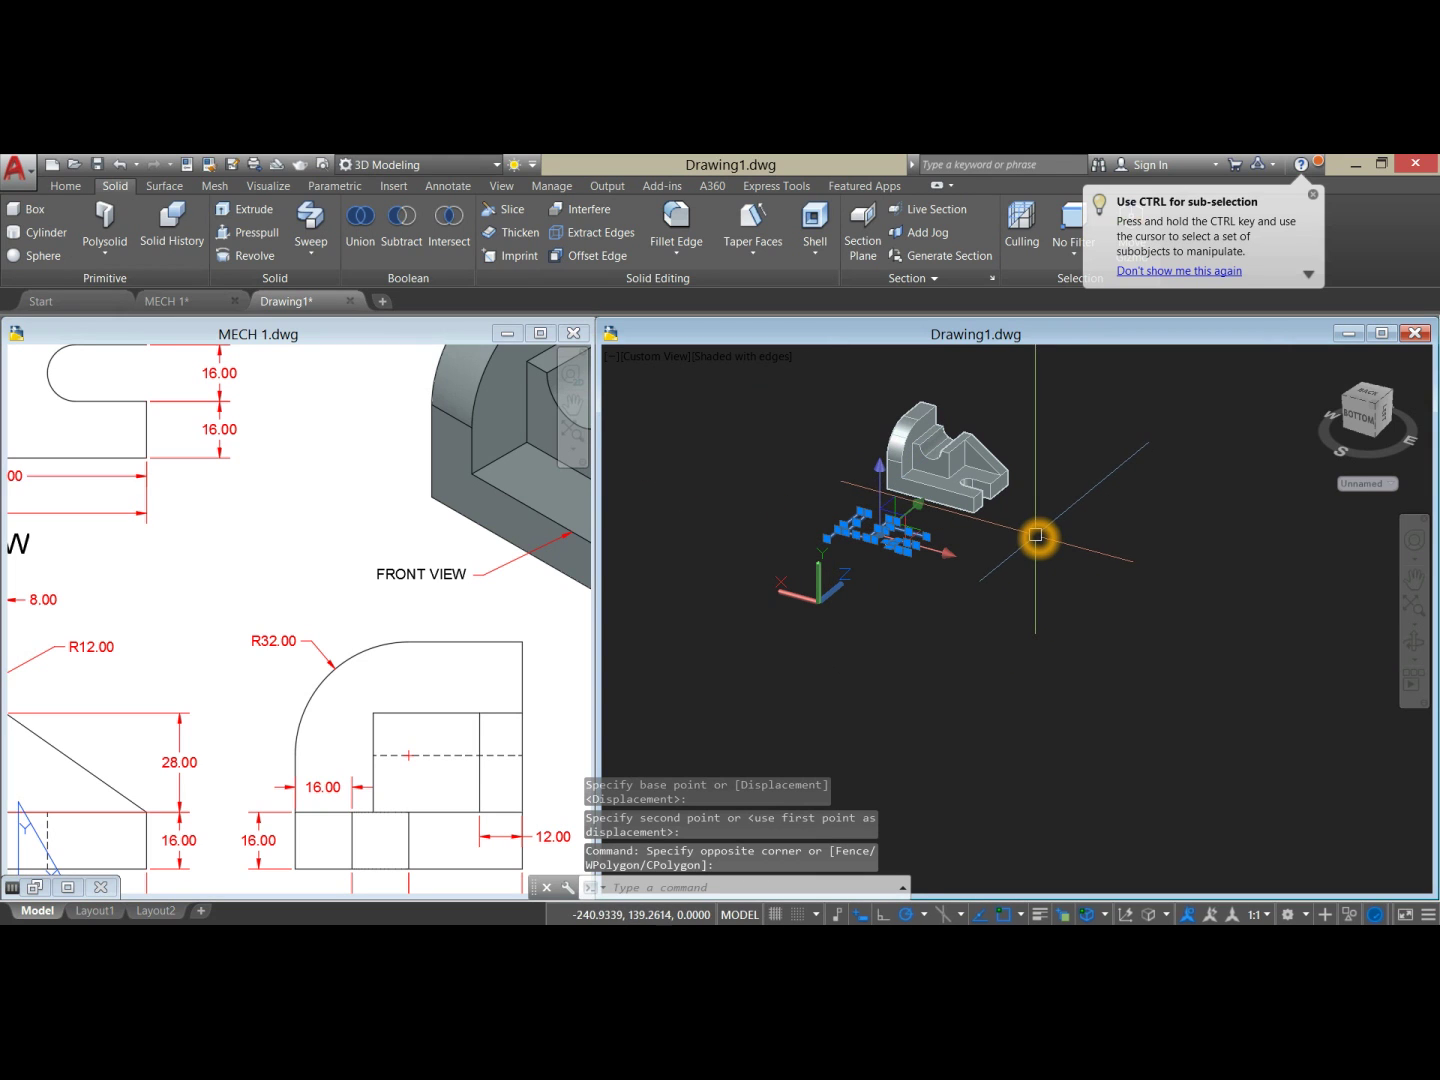
pyautogui.press('Delete')
pyautogui.moveTo(1028, 530)
pyautogui.mouseDown(button='middle')
pyautogui.moveTo(1003, 600)
pyautogui.moveTo(1012, 588)
pyautogui.moveTo(961, 623)
pyautogui.moveTo(993, 512)
pyautogui.moveTo(1061, 460)
pyautogui.mouseUp(button='middle')
pyautogui.scroll(5, 993, 512)
pyautogui.click(289, 569)
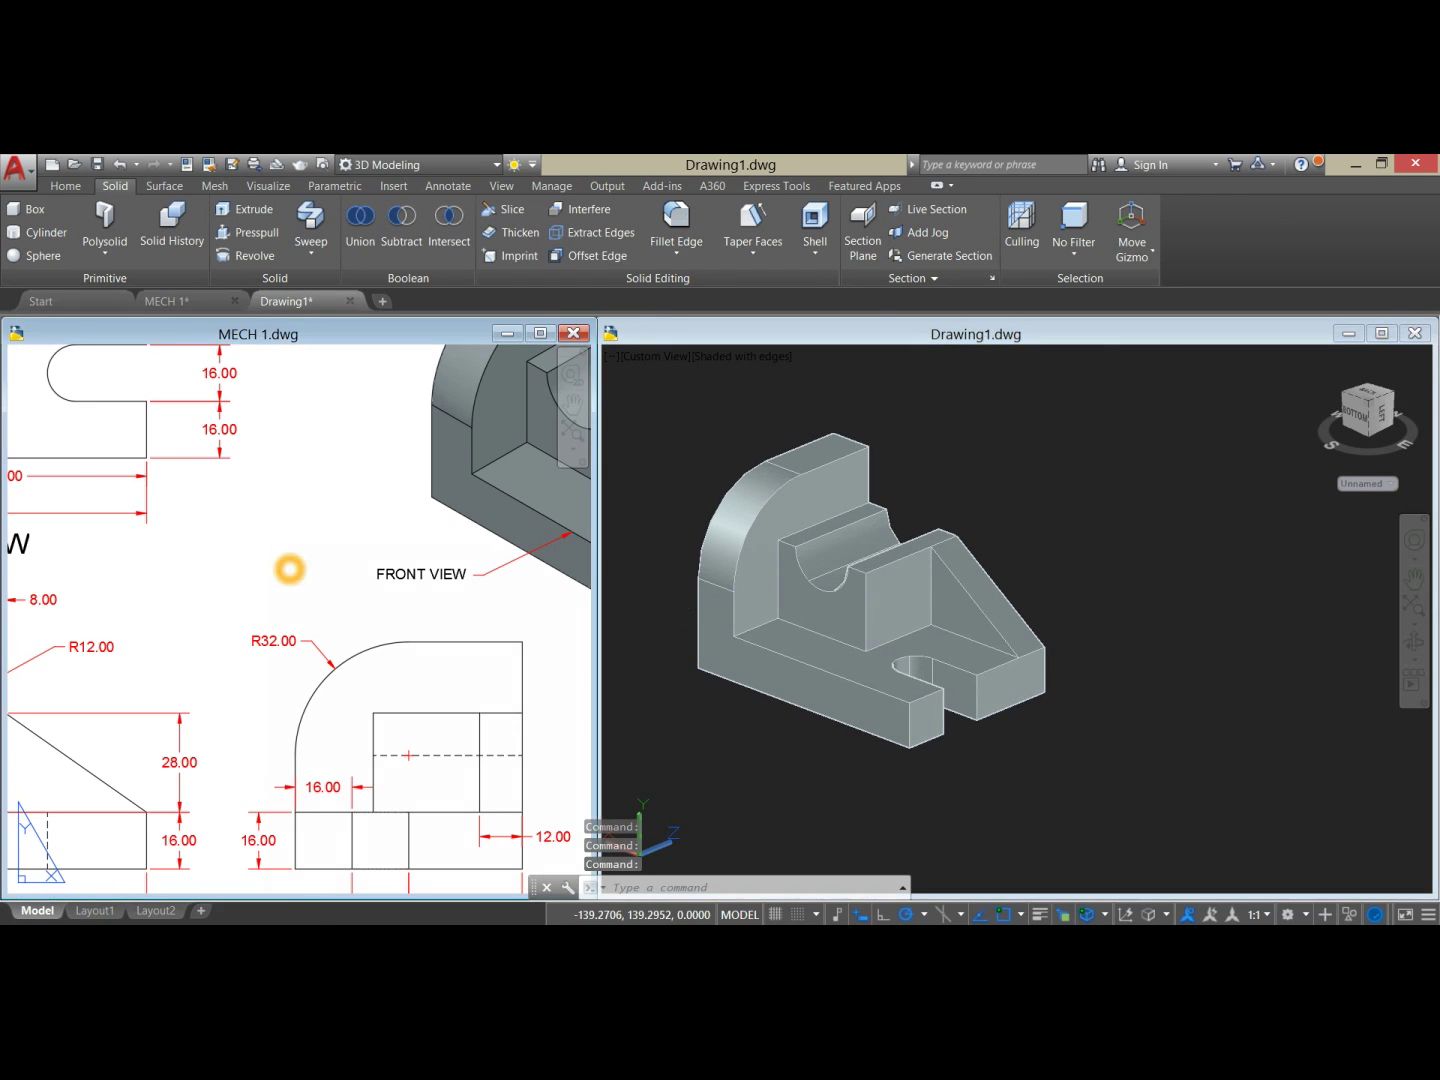
pyautogui.click(244, 910)
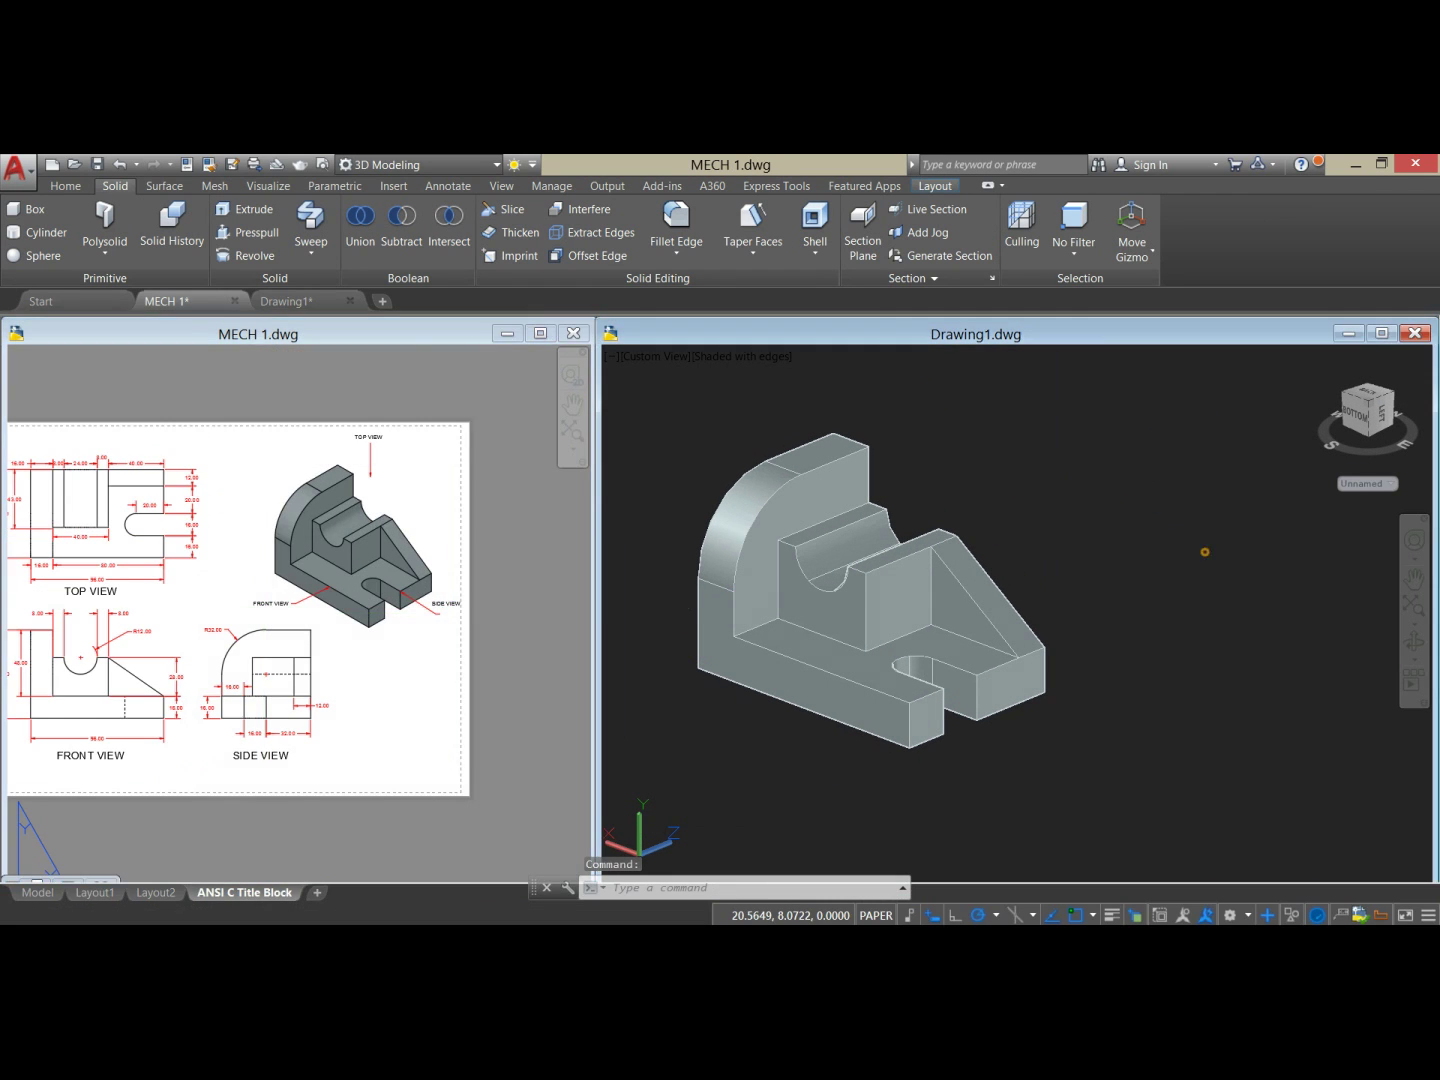
pyautogui.click(1205, 552)
pyautogui.keyDown('shift'); pyautogui.moveTo(1016, 530); pyautogui.dragTo(1022, 579, button='middle'); pyautogui.keyUp('shift')
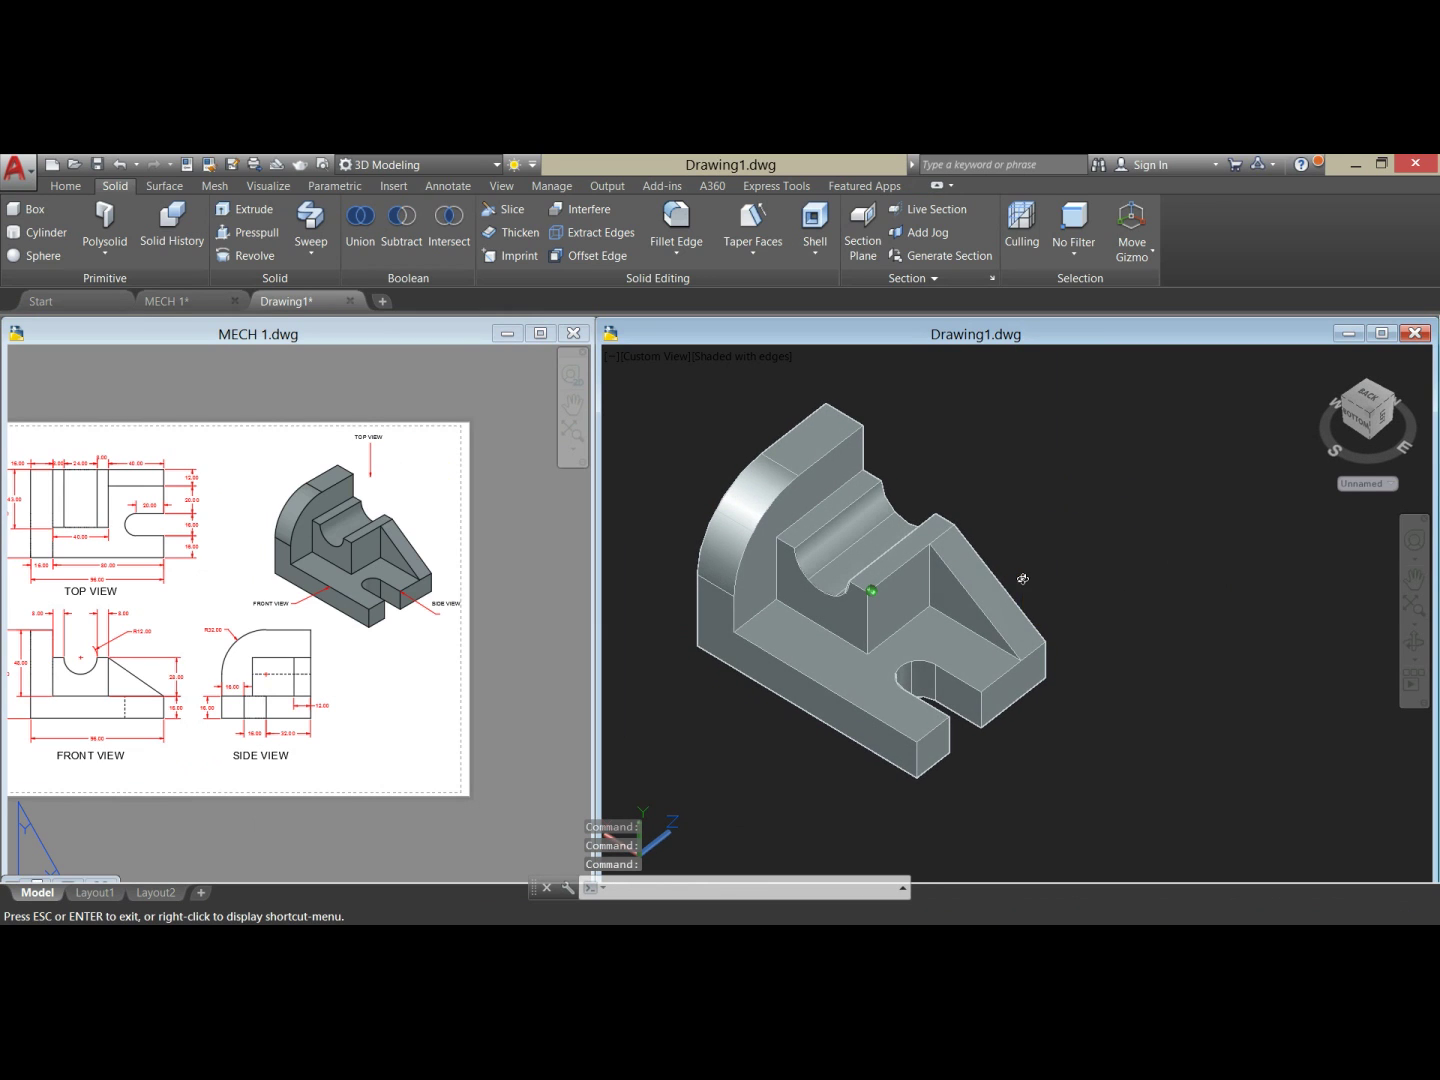
pyautogui.scroll(-3, 1022, 579)
pyautogui.moveTo(1022, 691); pyautogui.dragTo(975, 615, button='middle')
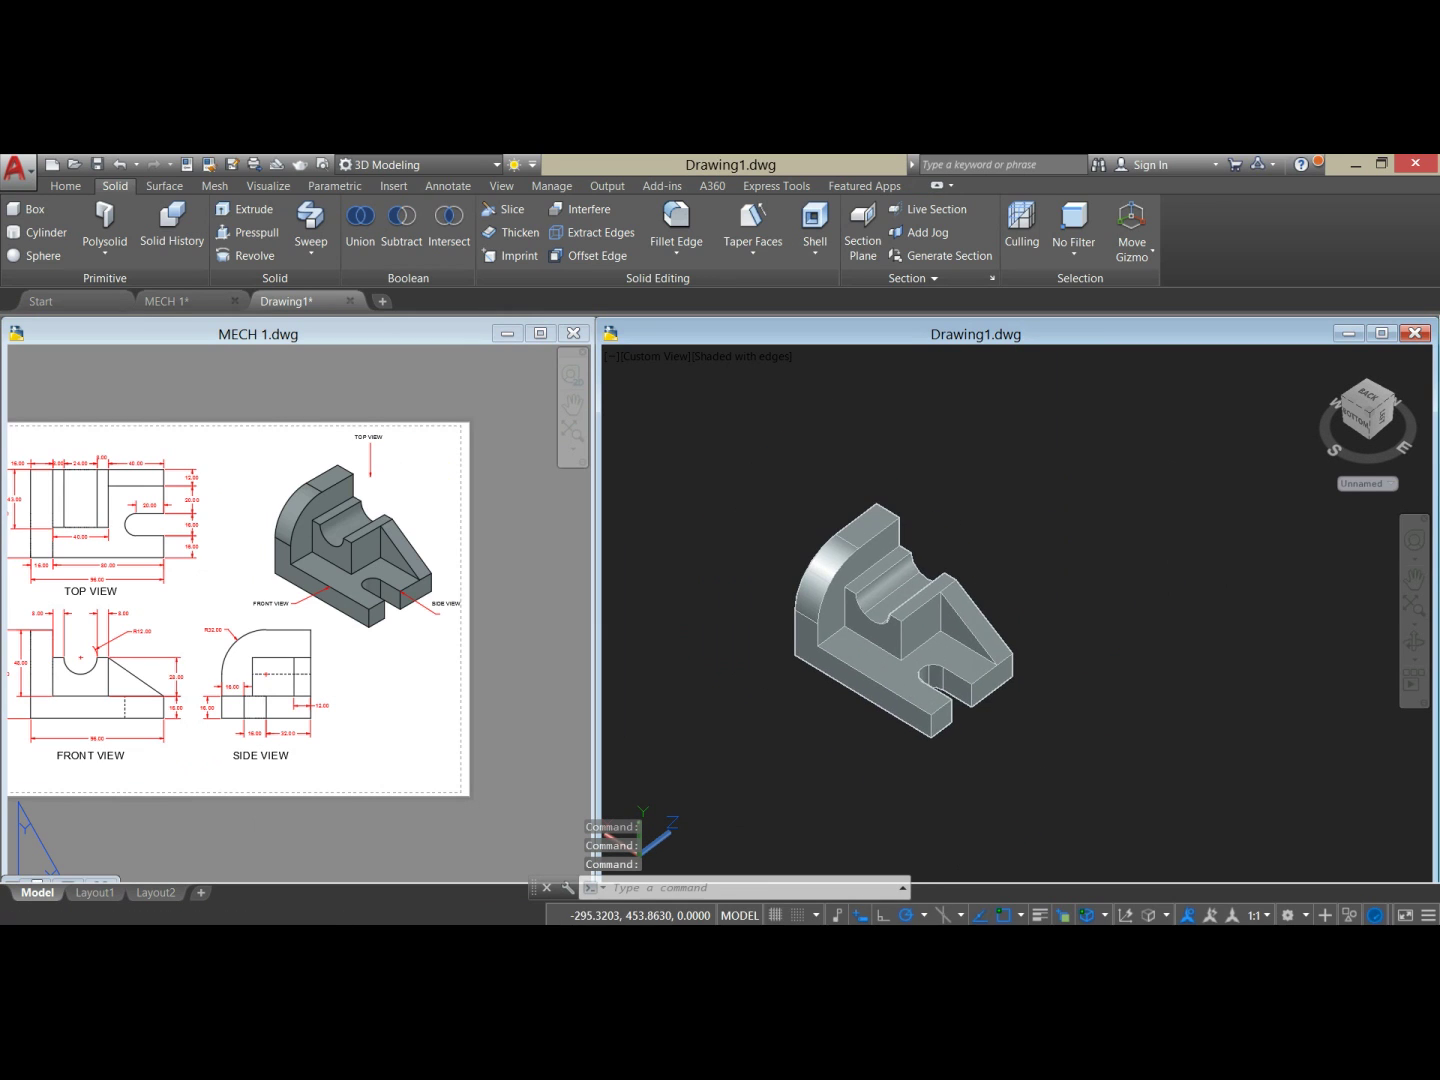
pyautogui.scroll(2, 964, 604)
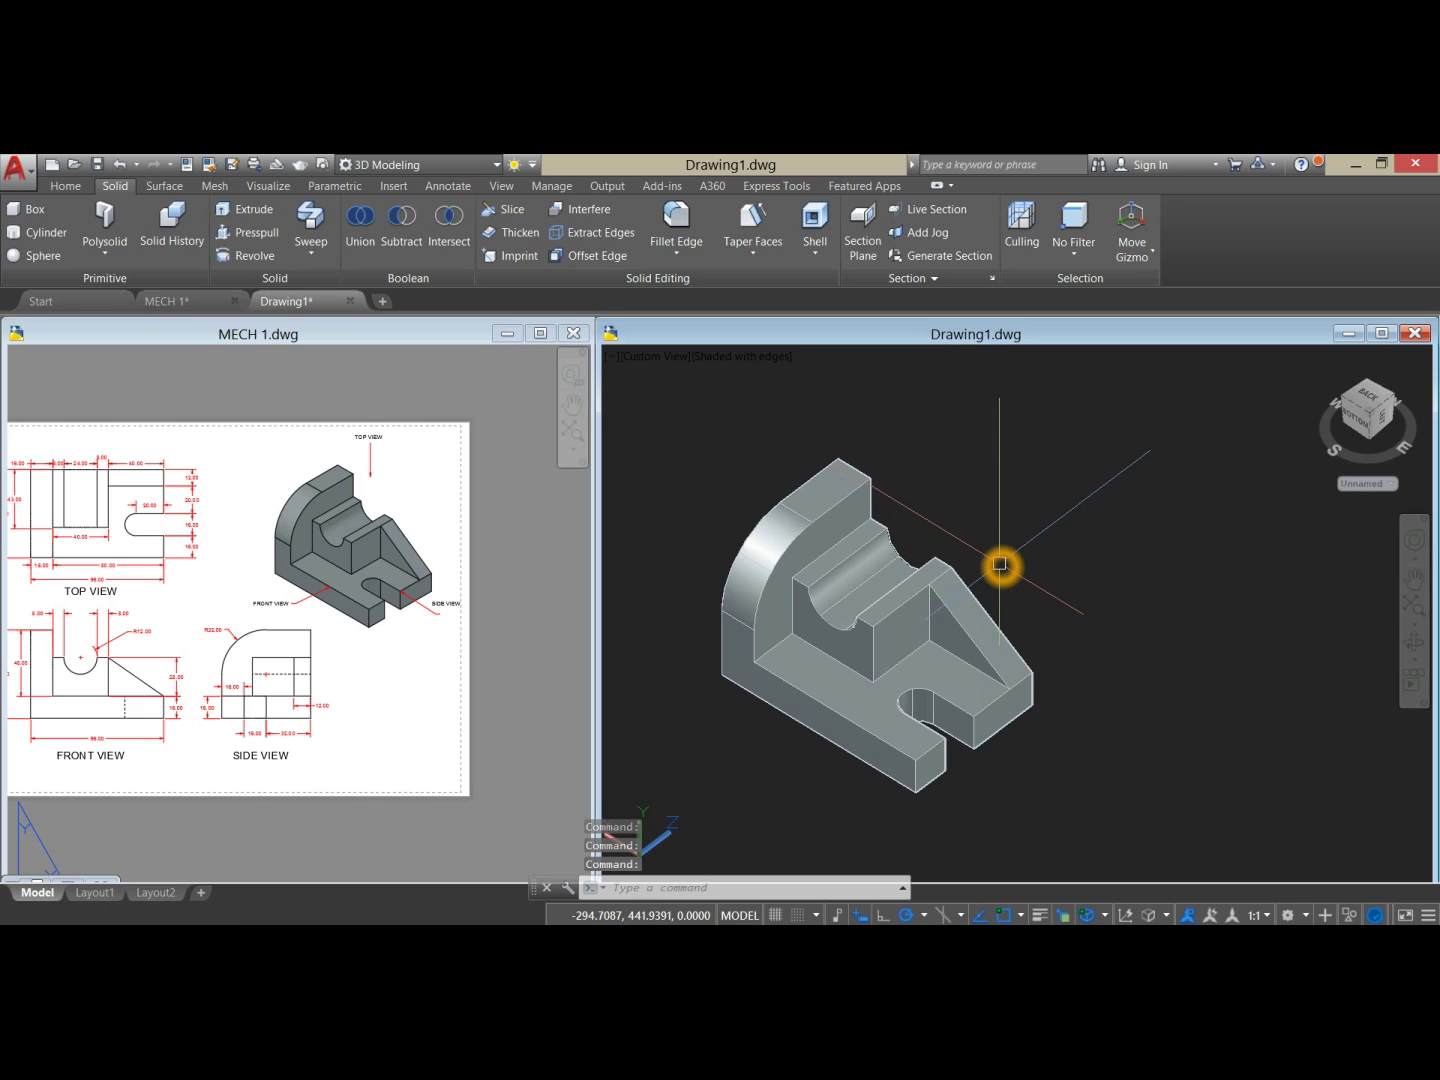